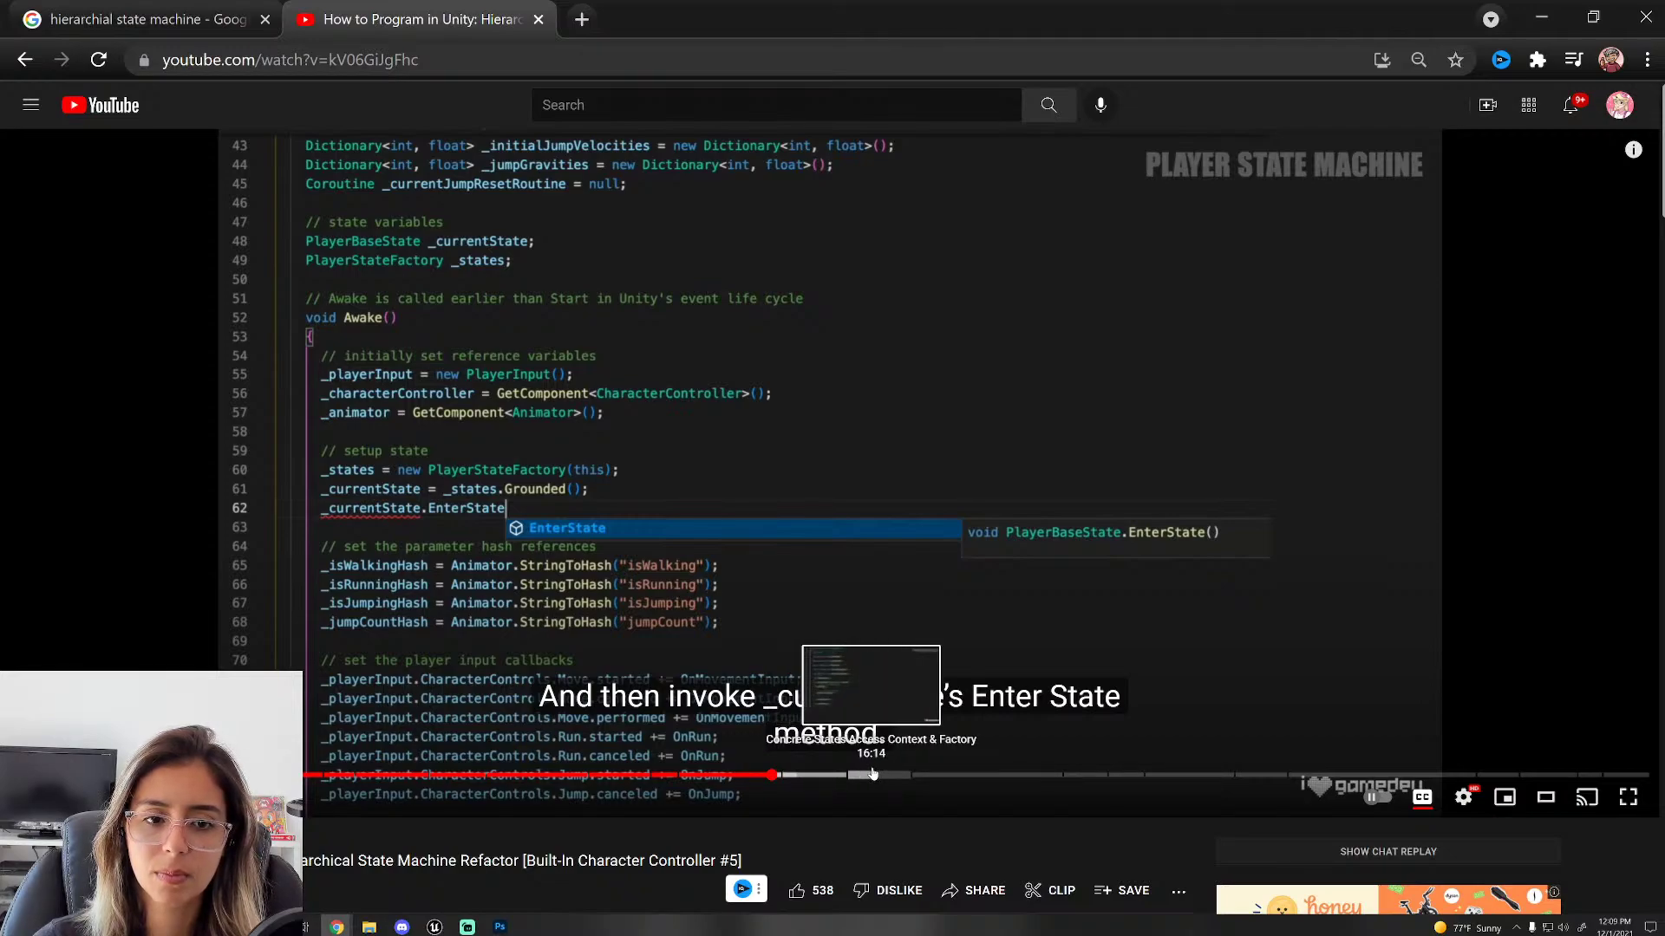
# Step: Skip ahead through the Unity hierarchical state machine video to 16:14, the getters and setters chapter, and 19:44
pyautogui.click(872, 774)
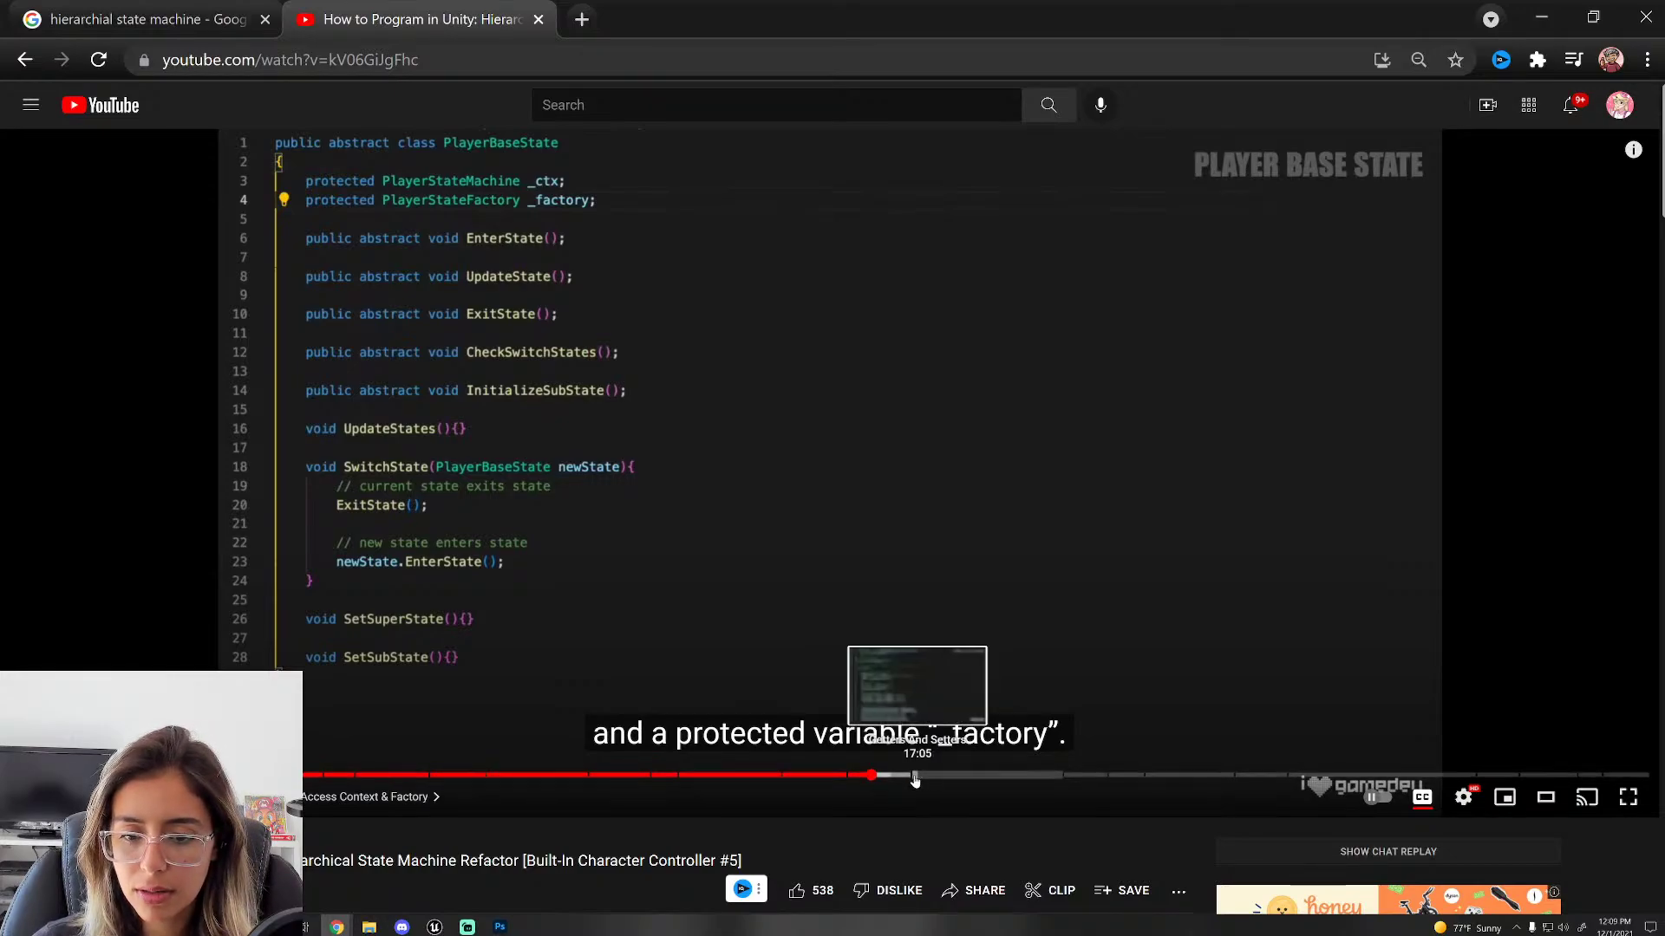
pyautogui.click(956, 775)
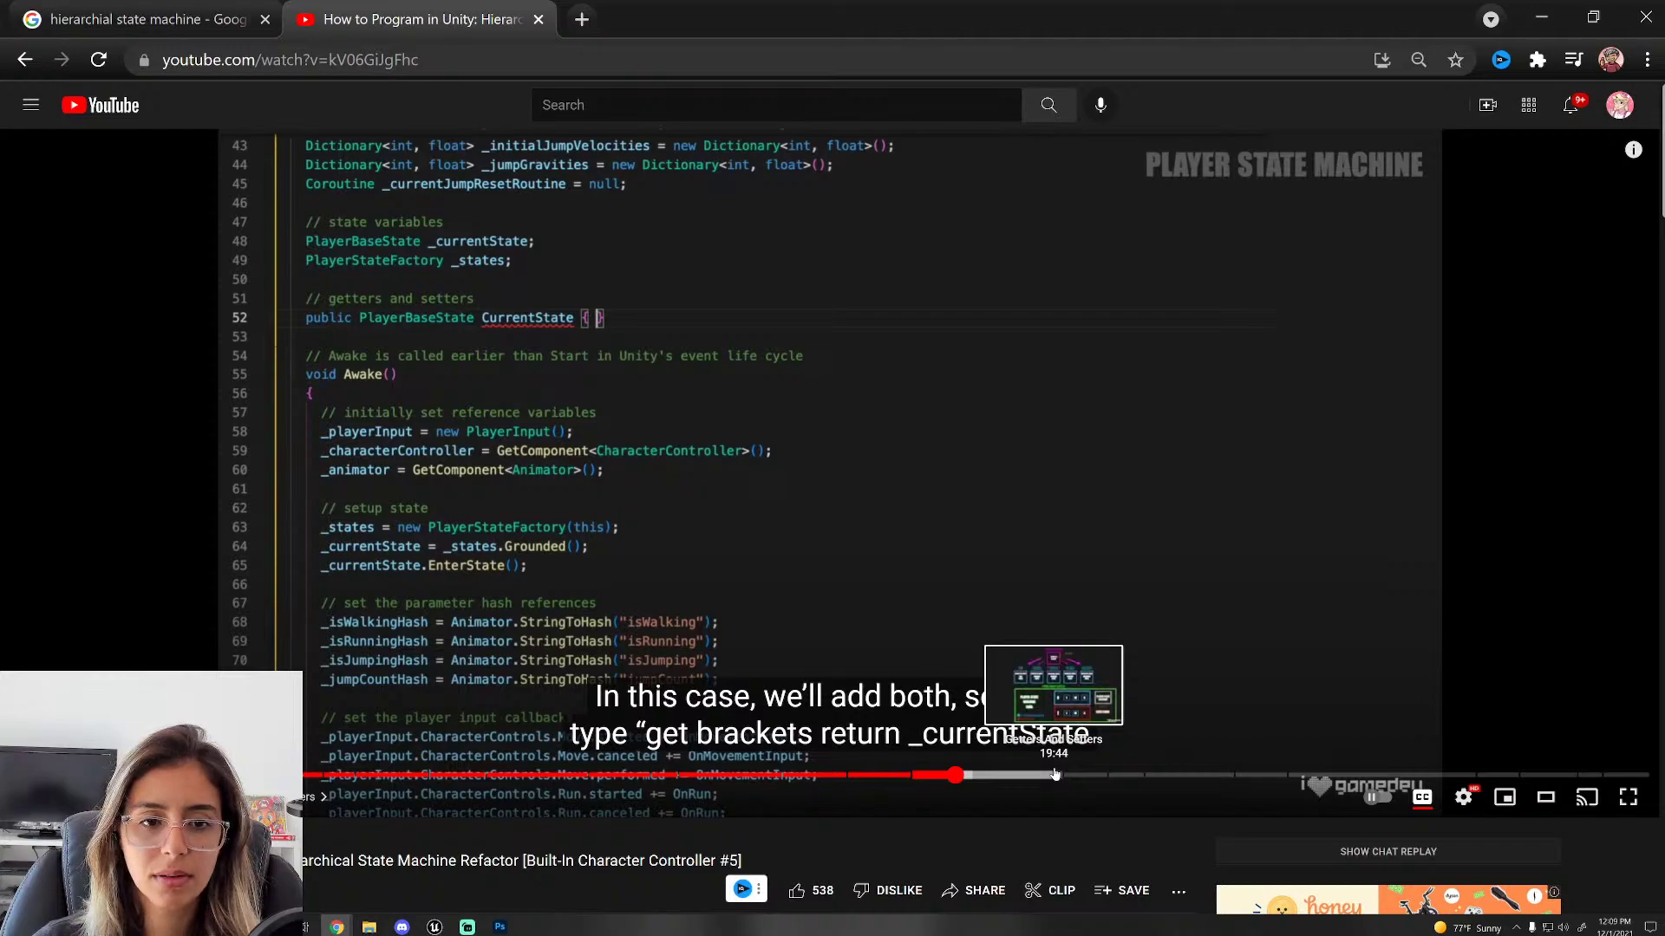
pyautogui.click(1055, 775)
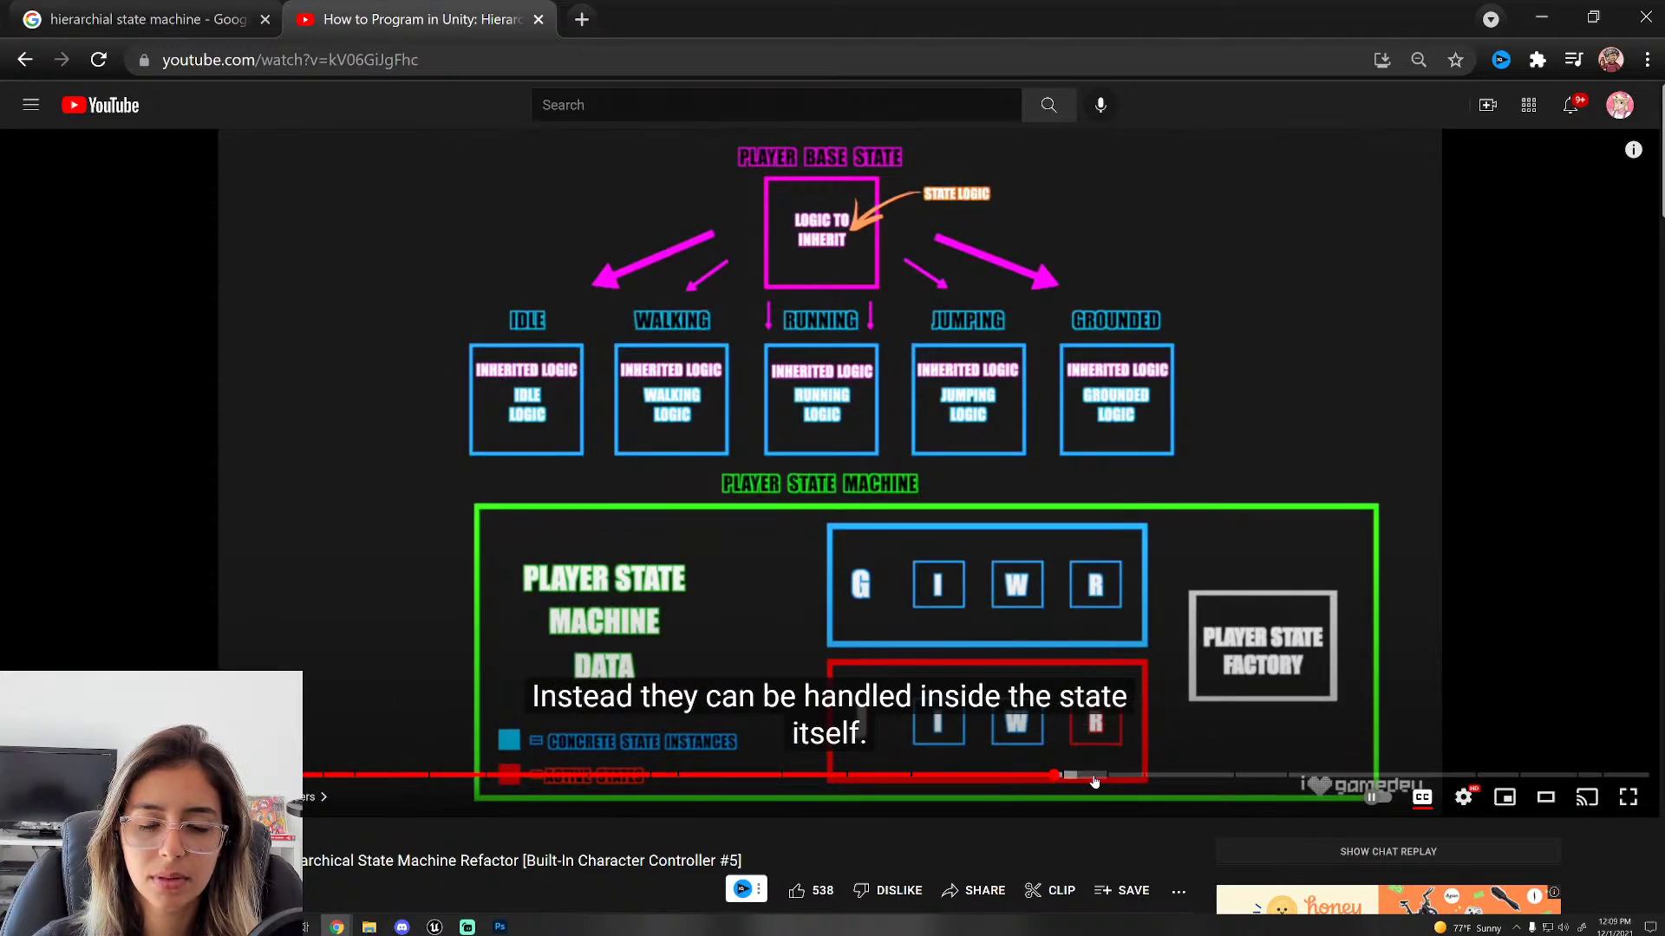
# Step: Search the web in a new tab for "unreal hierarchical state machine"
pyautogui.click(582, 19)
pyautogui.write('unreal ')
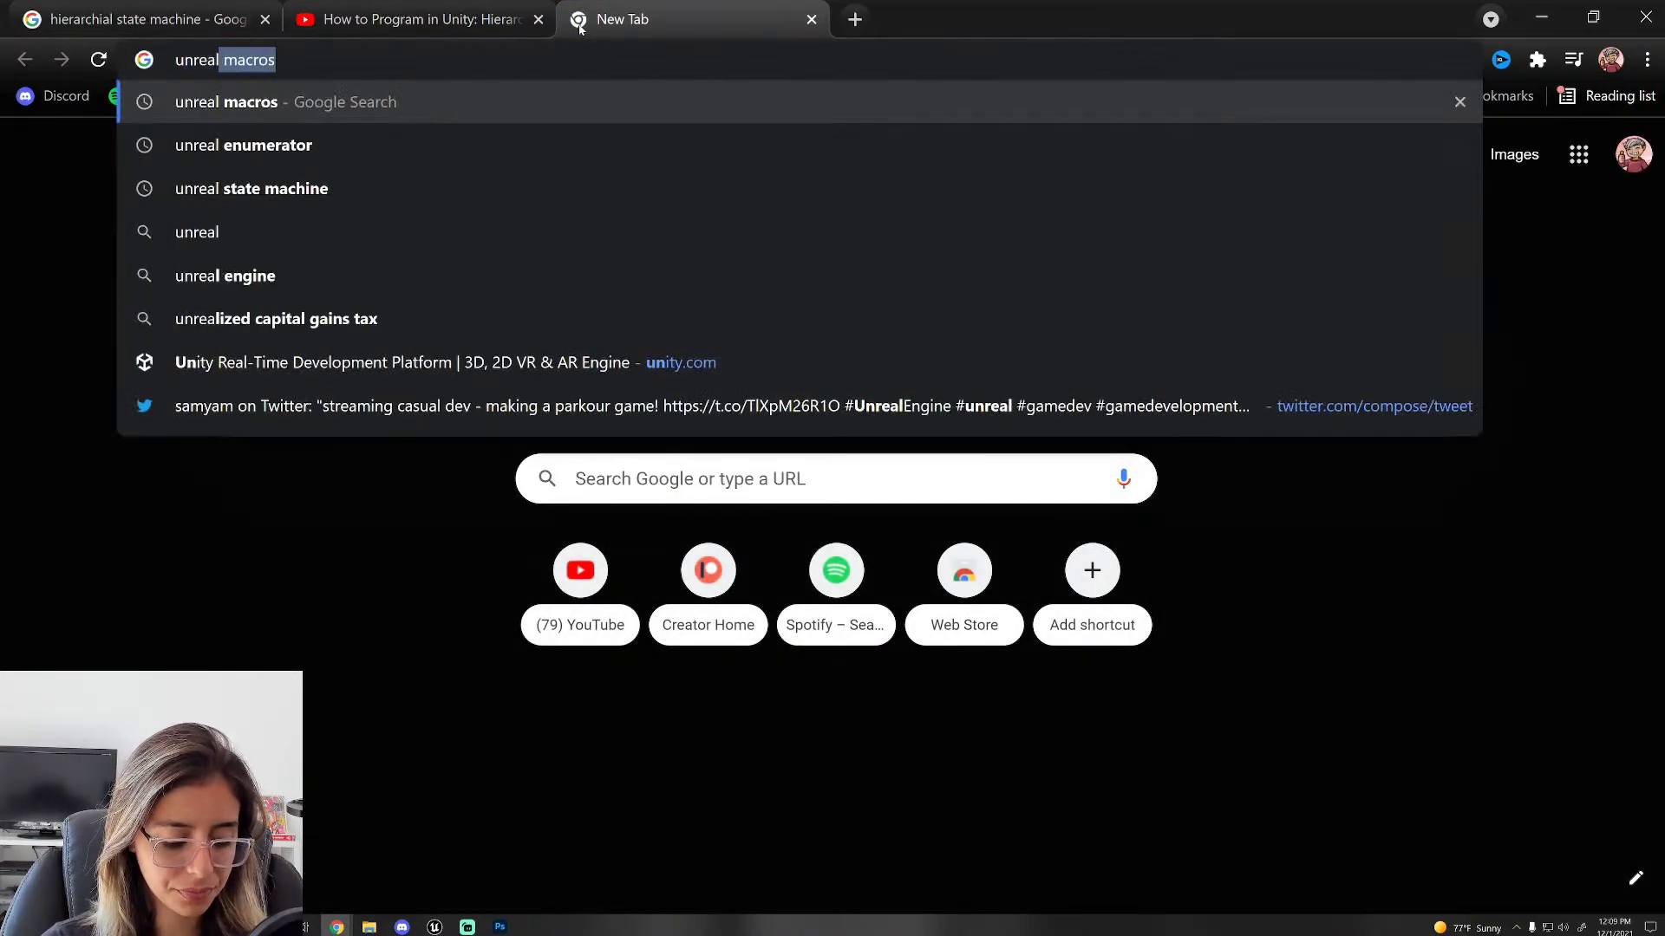
pyautogui.write('hierarch')
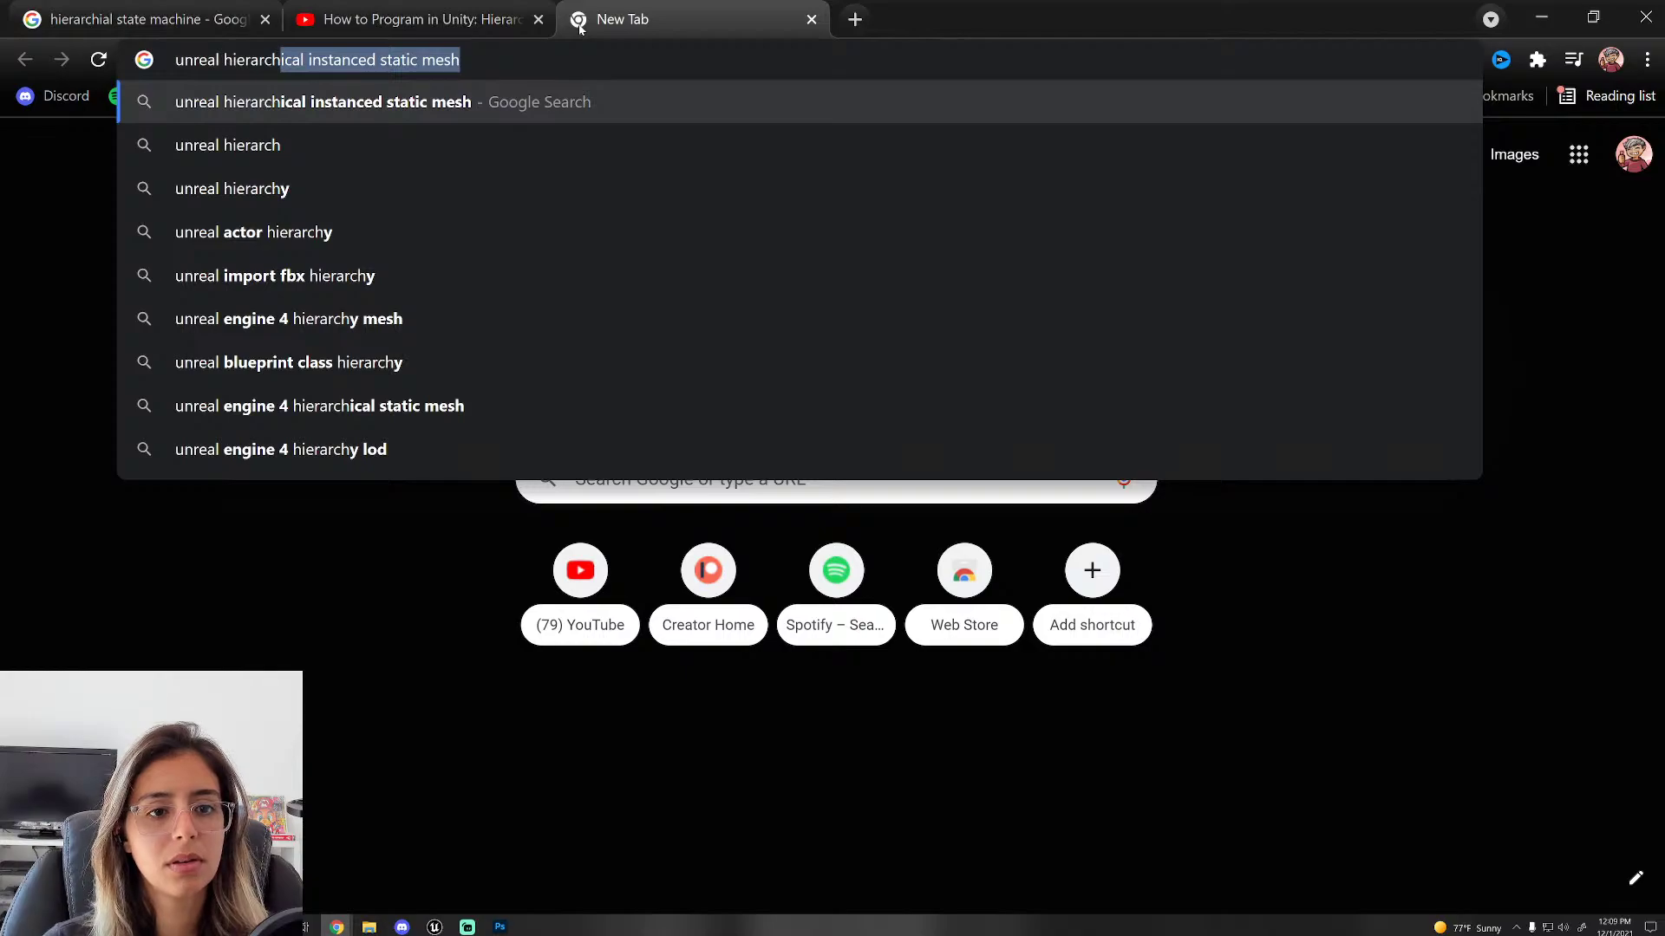
pyautogui.write('ical state machine')
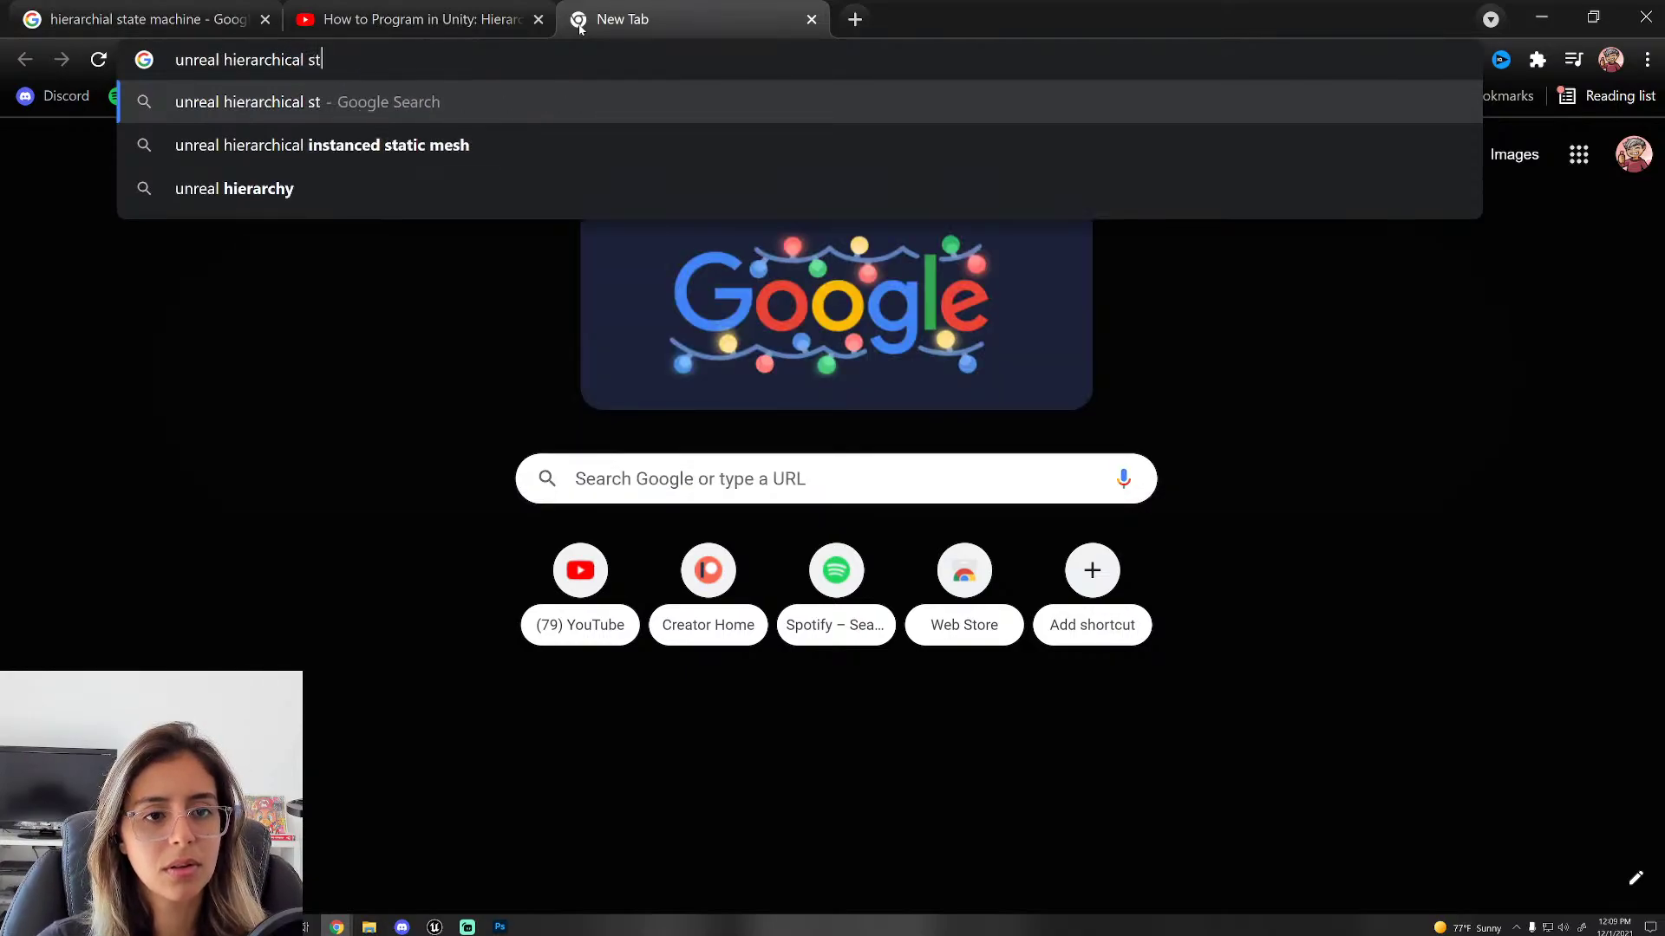
pyautogui.press('Return')
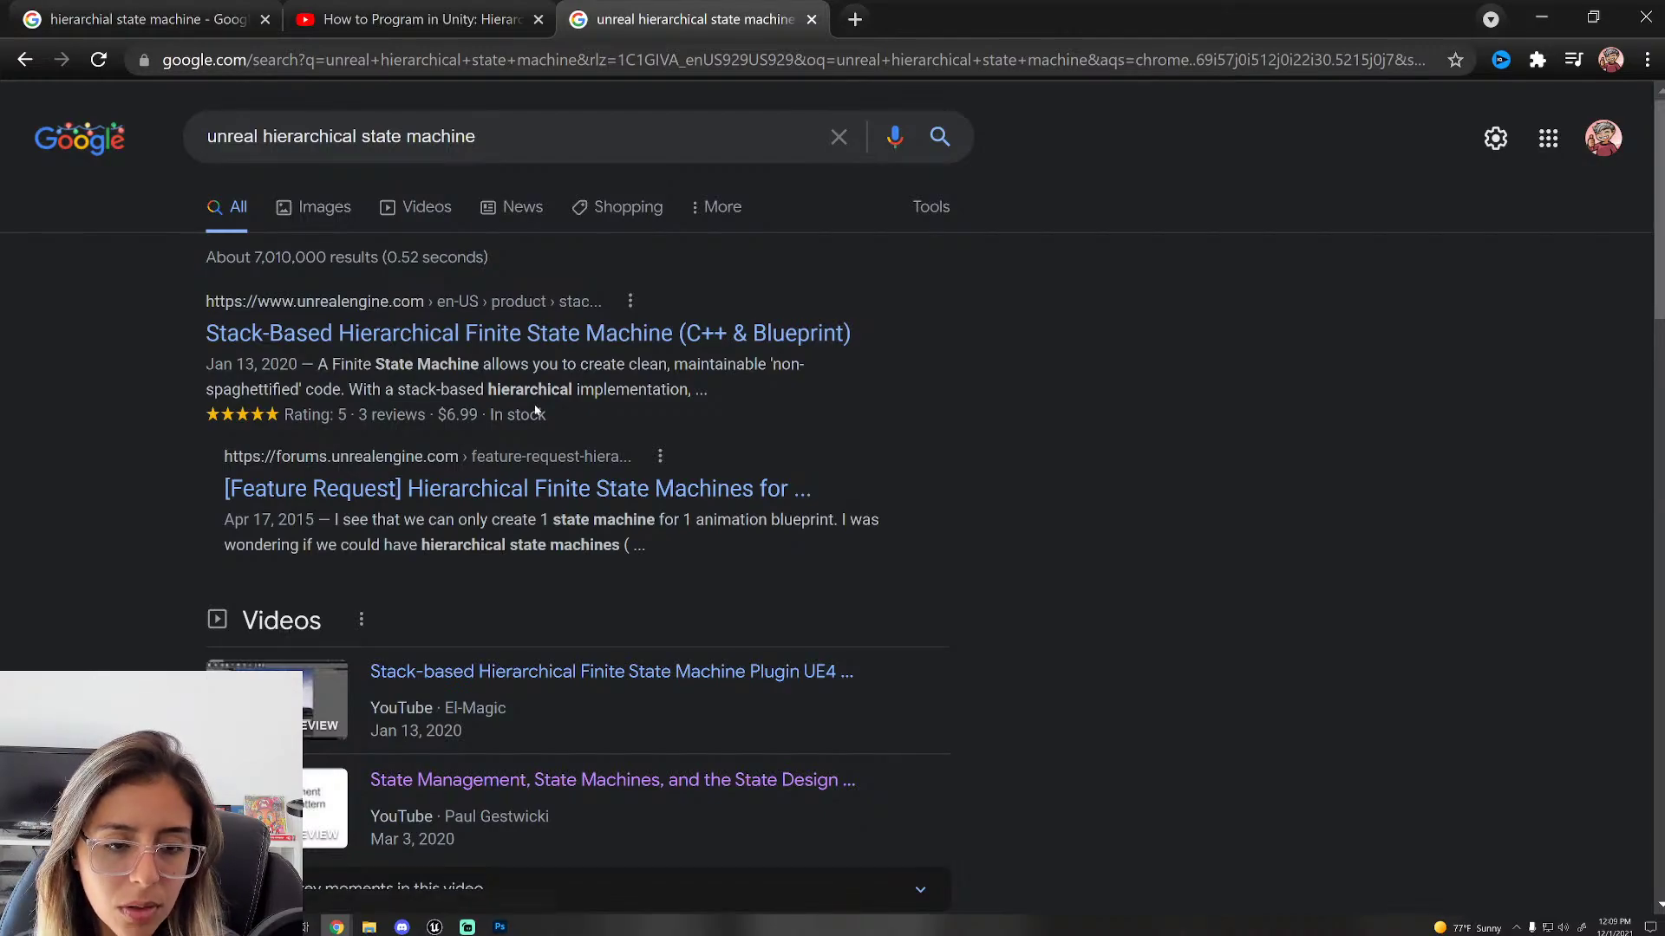
# Step: Open the "Stack-Based Hierarchical Finite State Machine (C++ & Blueprint)" result in a new tab and switch to it
pyautogui.rightClick(832, 337)
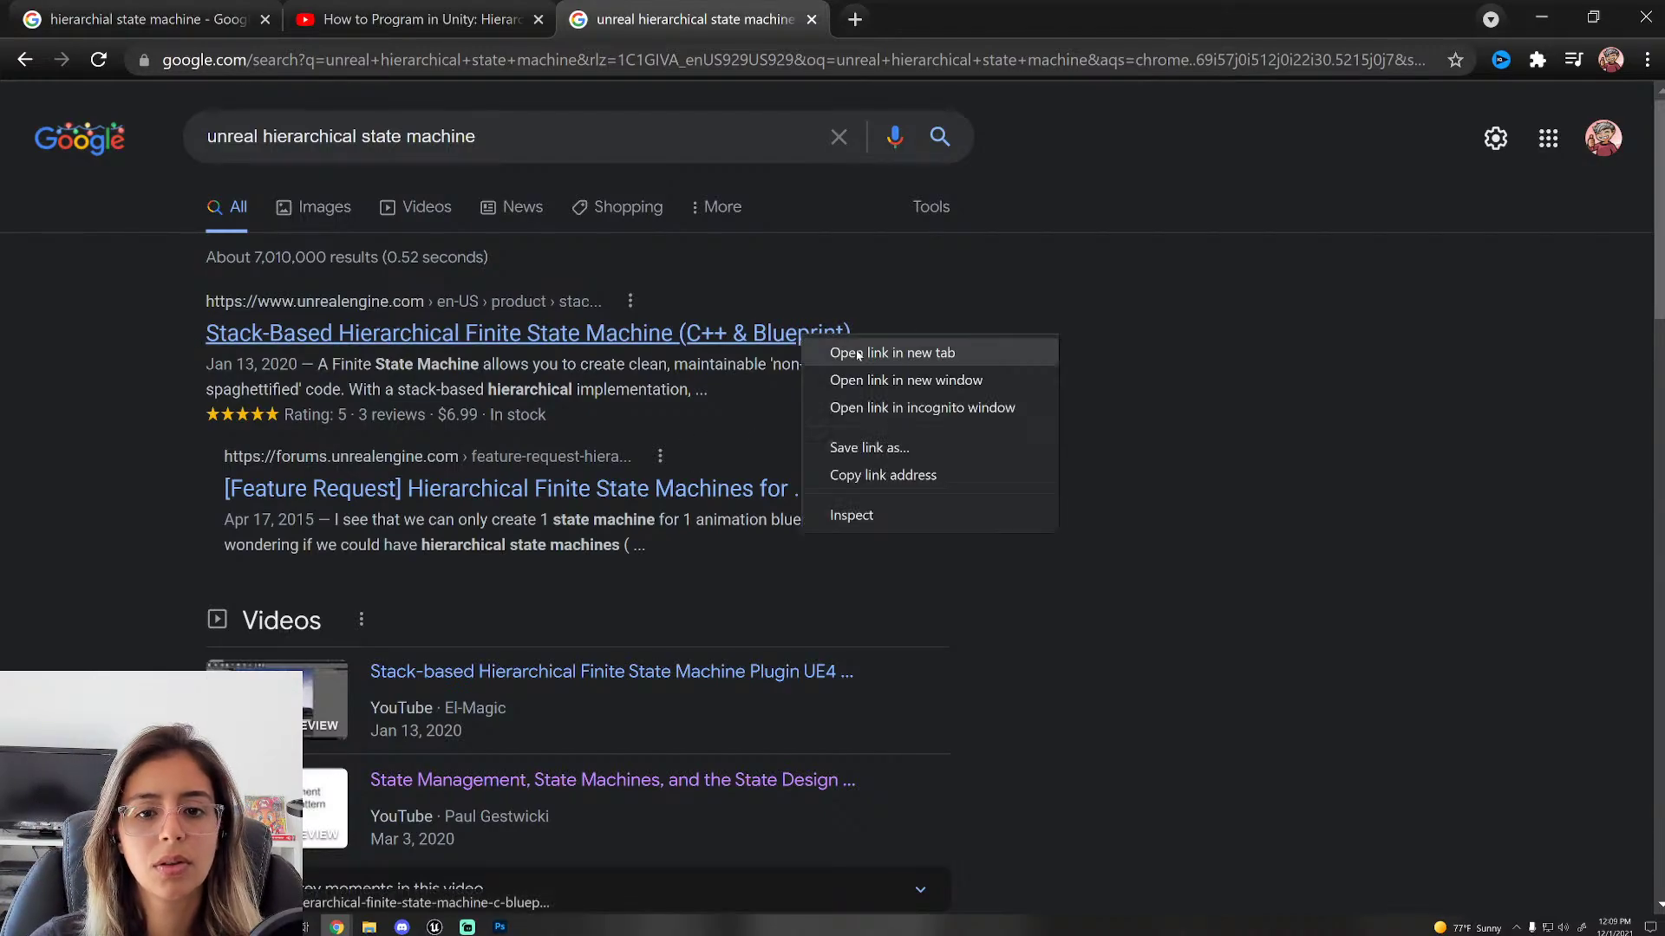
pyautogui.click(910, 350)
pyautogui.scroll(-6, 965, 429)
pyautogui.scroll(5, 962, 452)
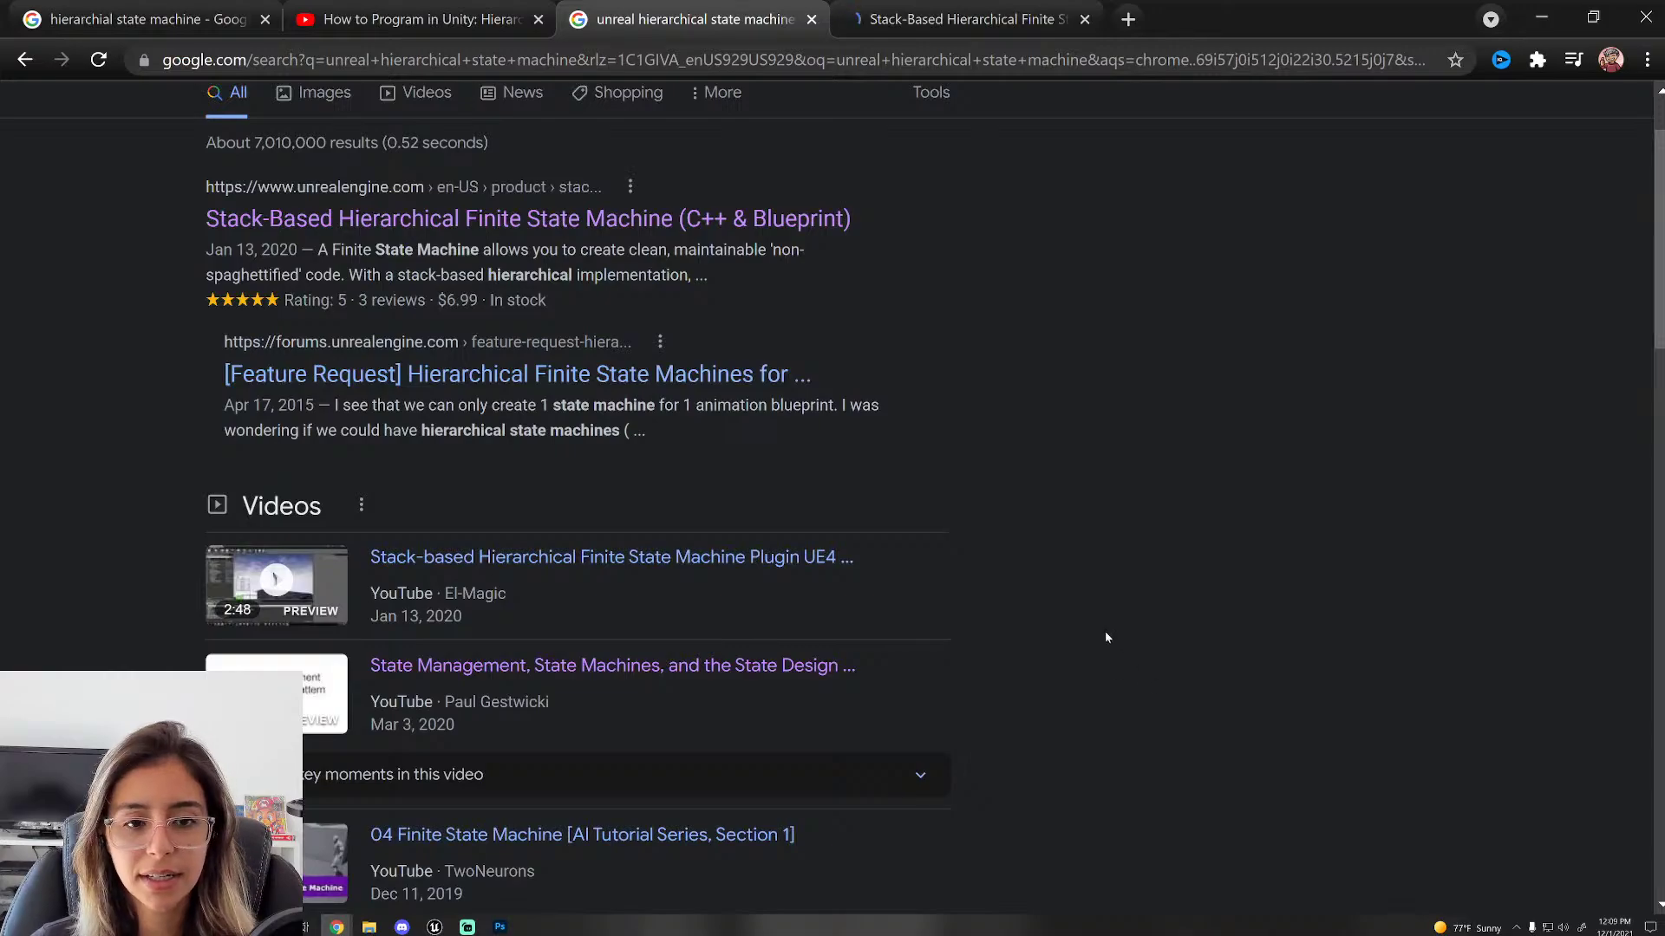
pyautogui.click(859, 21)
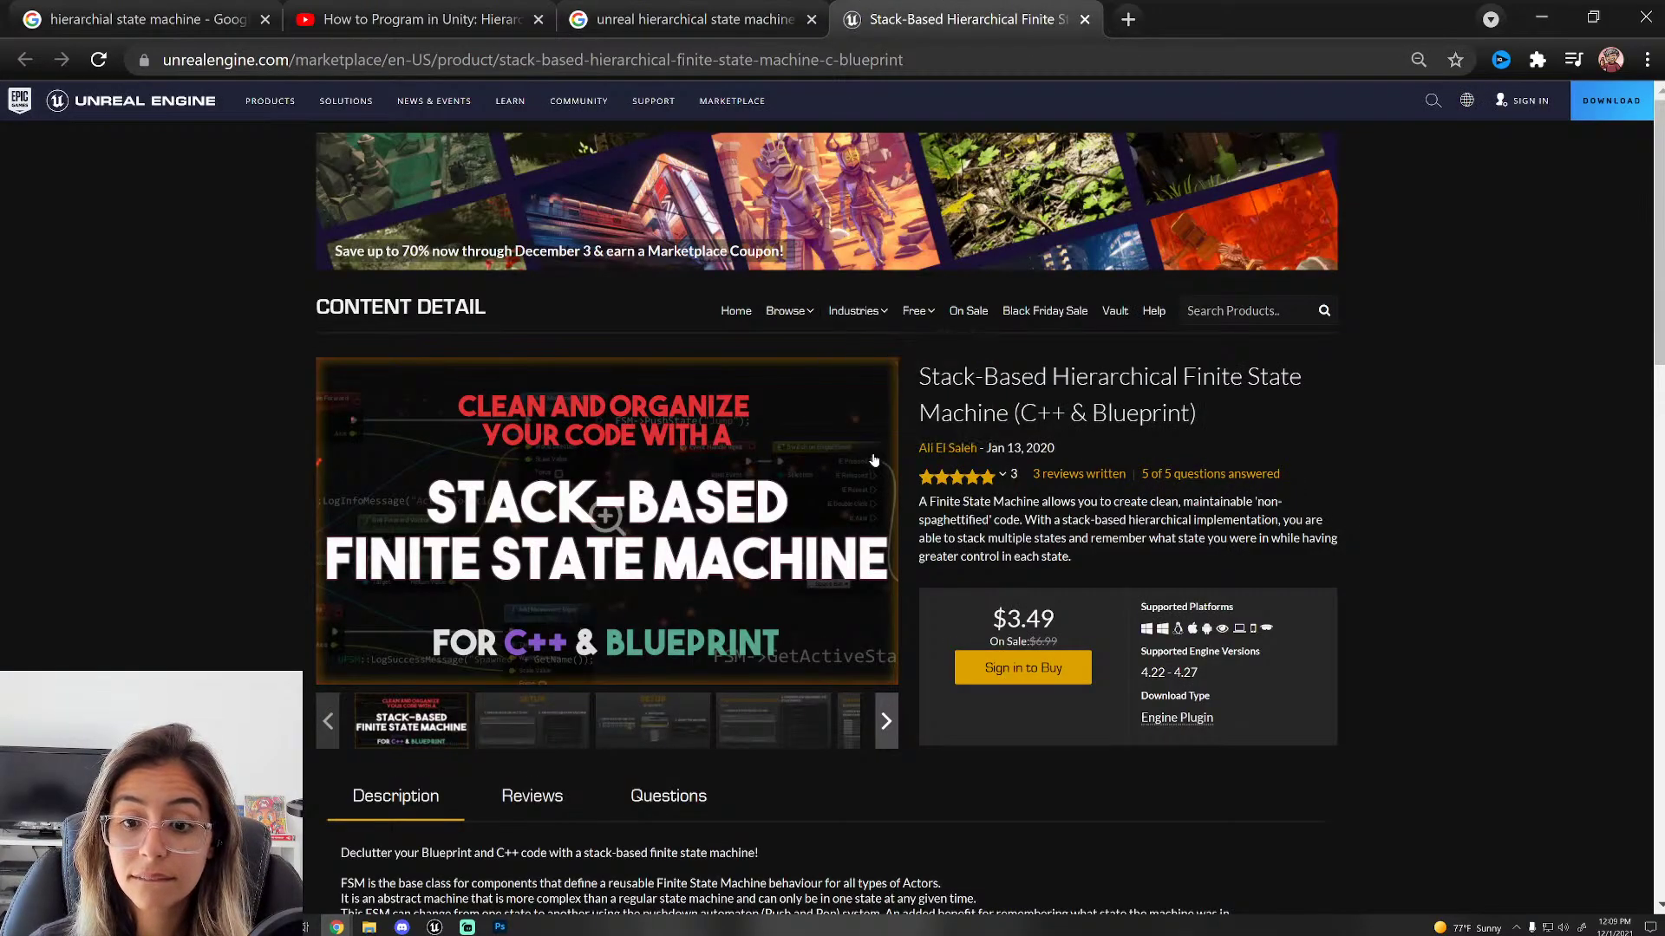
# Step: Skim the plugin's summary, description and technical details on its marketplace page
pyautogui.scroll(-1, 873, 460)
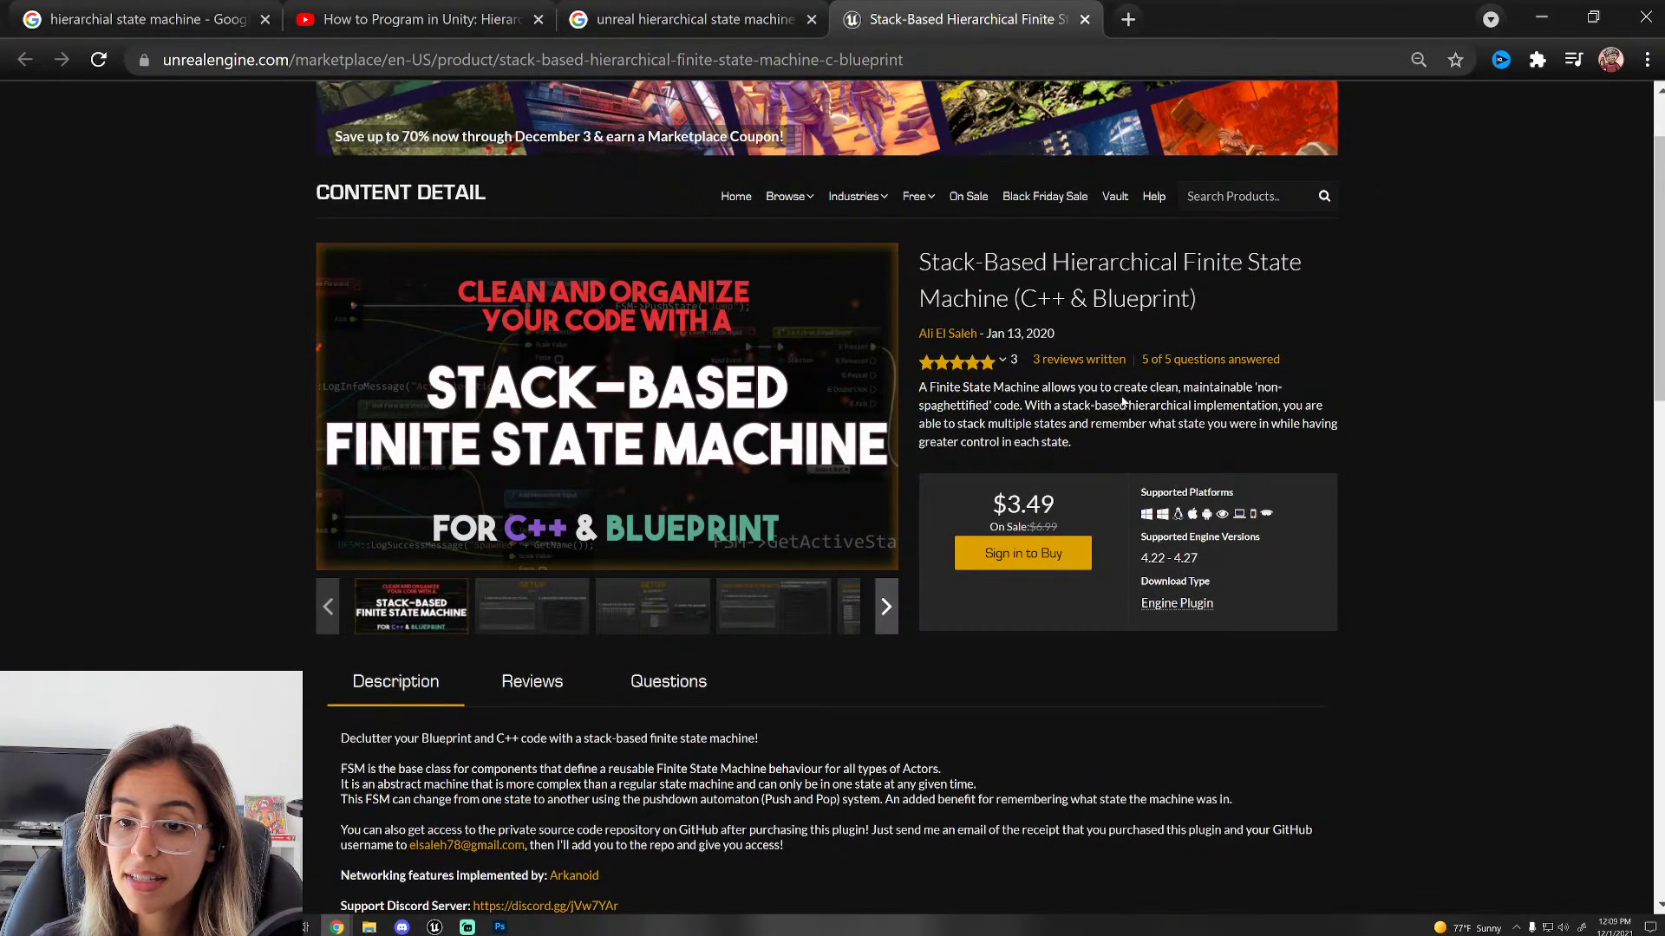
pyautogui.scroll(-5, 501, 670)
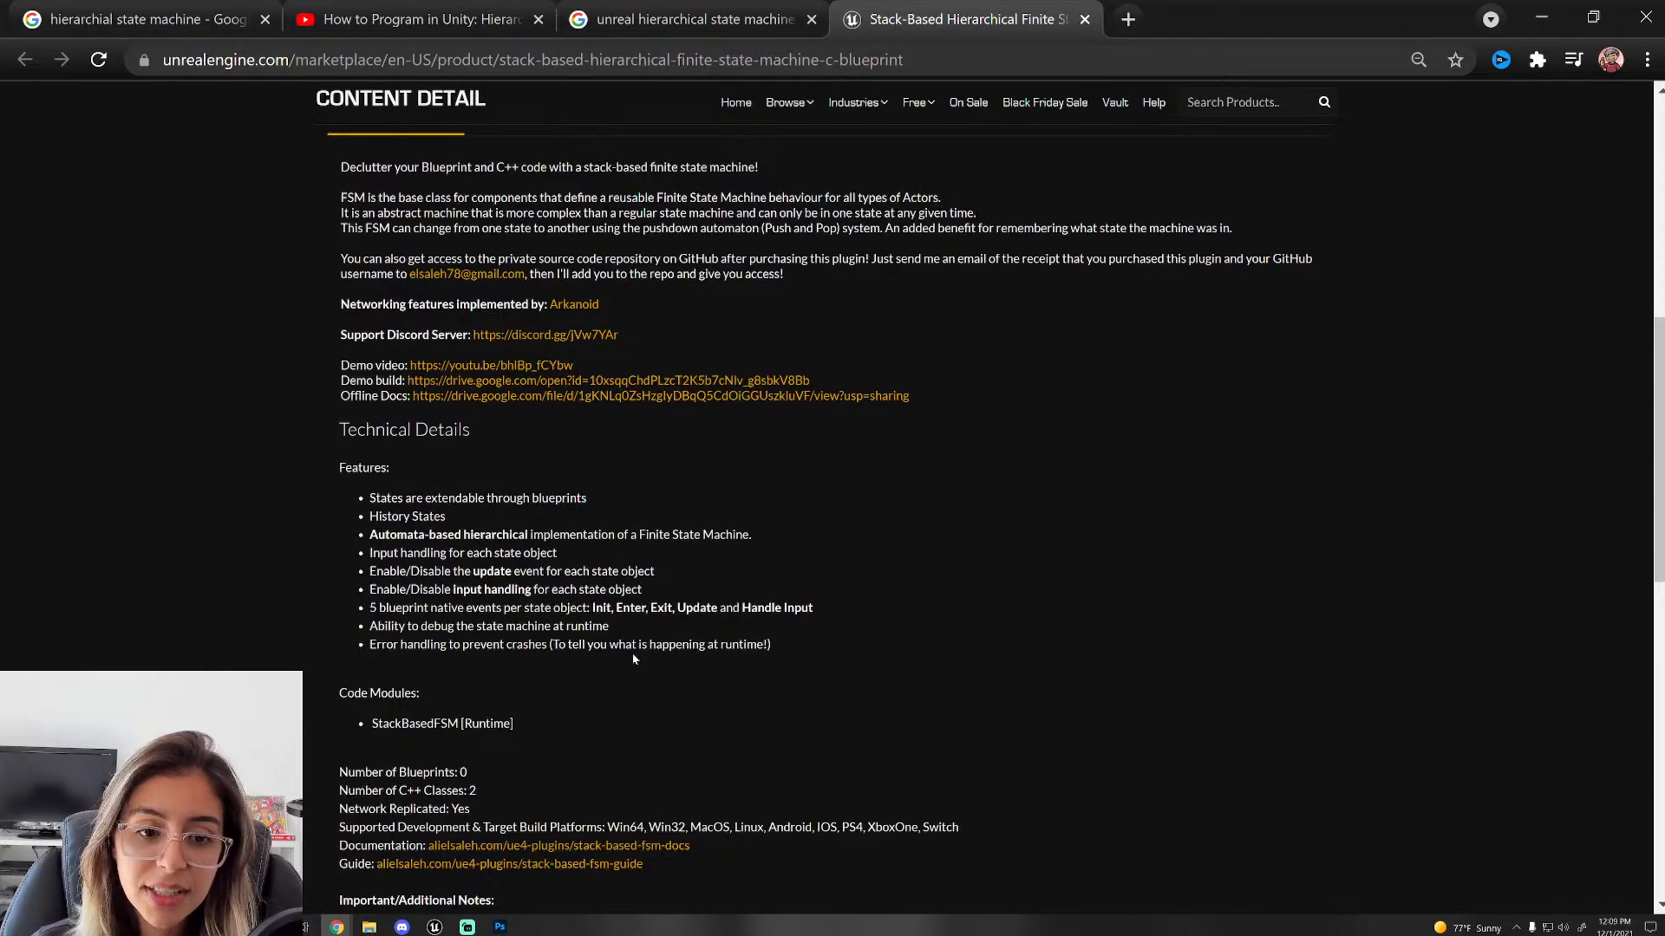
pyautogui.scroll(-5, 633, 659)
pyautogui.scroll(6, 633, 659)
# Step: Return to the search results and open the Reddit post "I love Hierarchical State Machines..."
pyautogui.click(694, 19)
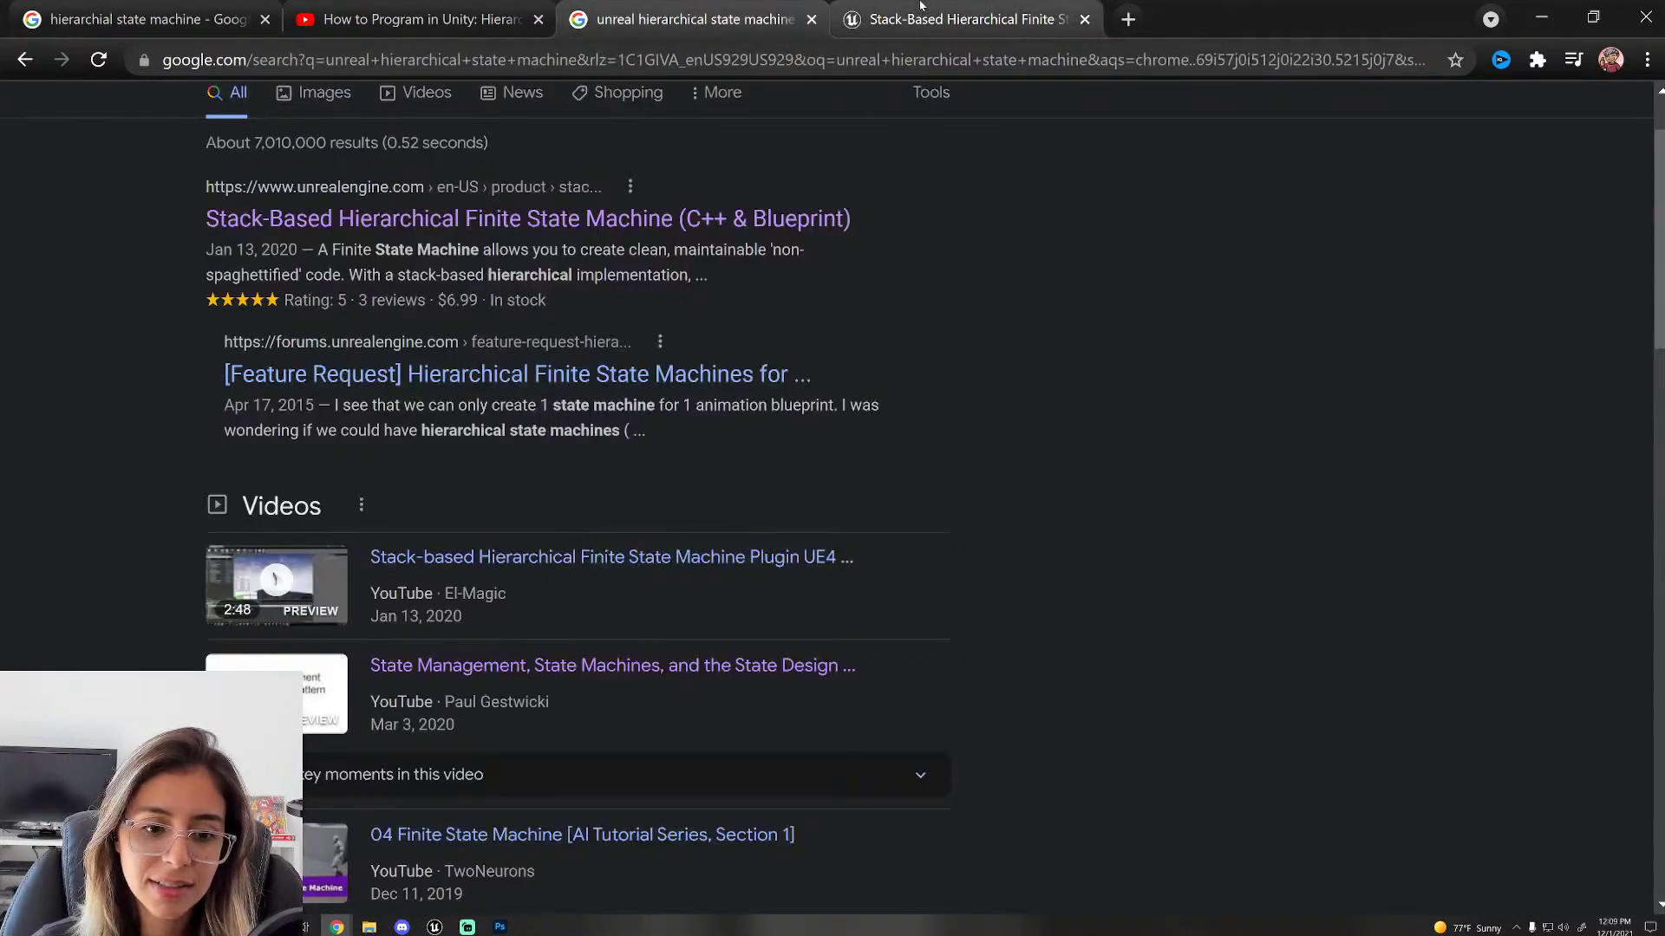
pyautogui.scroll(-5, 1063, 520)
pyautogui.scroll(2, 1085, 565)
pyautogui.scroll(-3, 948, 550)
pyautogui.click(799, 550)
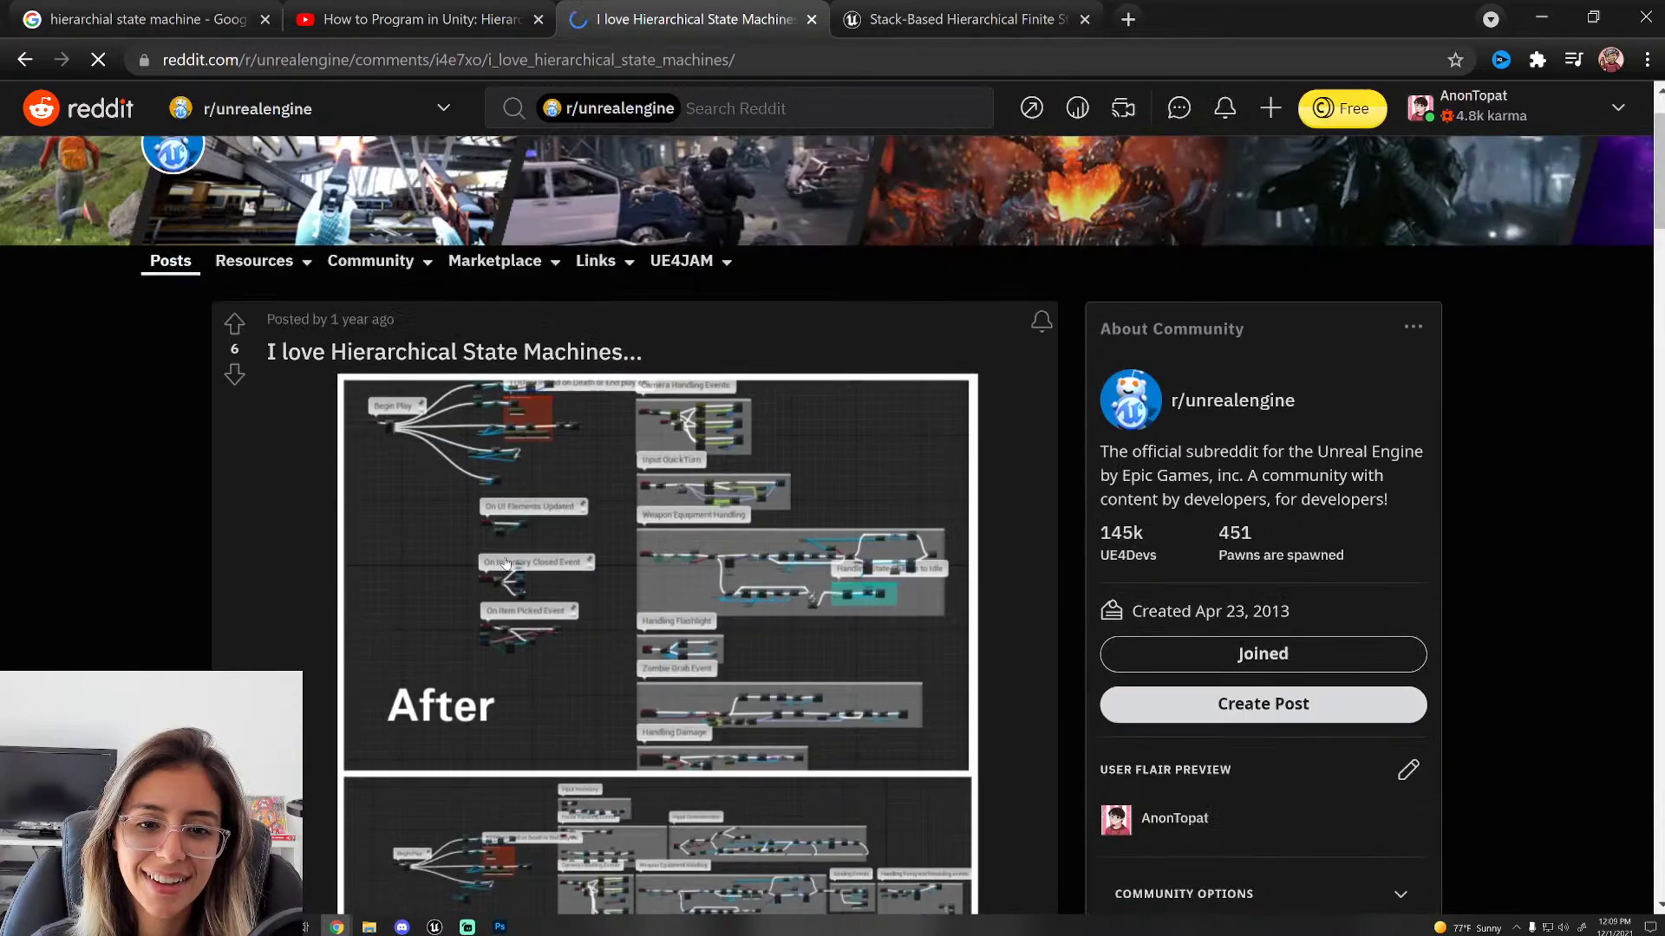
# Step: Examine the before and after Blueprint graphs in the Reddit post
pyautogui.scroll(-7, 272, 512)
pyautogui.scroll(7, 303, 594)
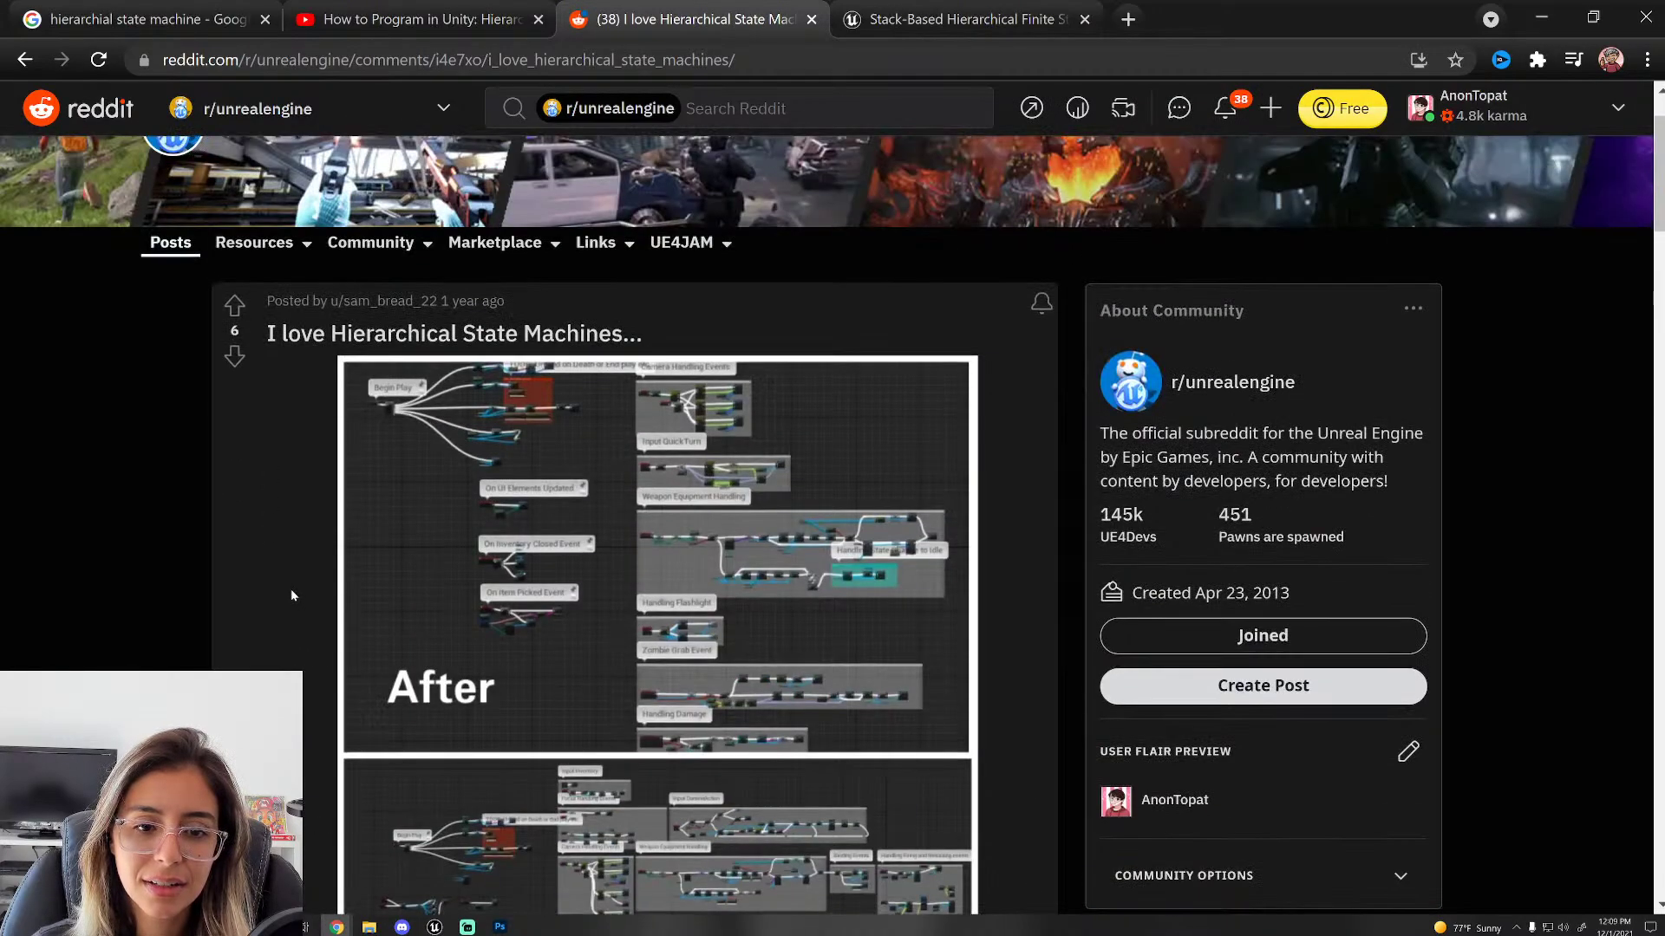
pyautogui.scroll(-15, 279, 581)
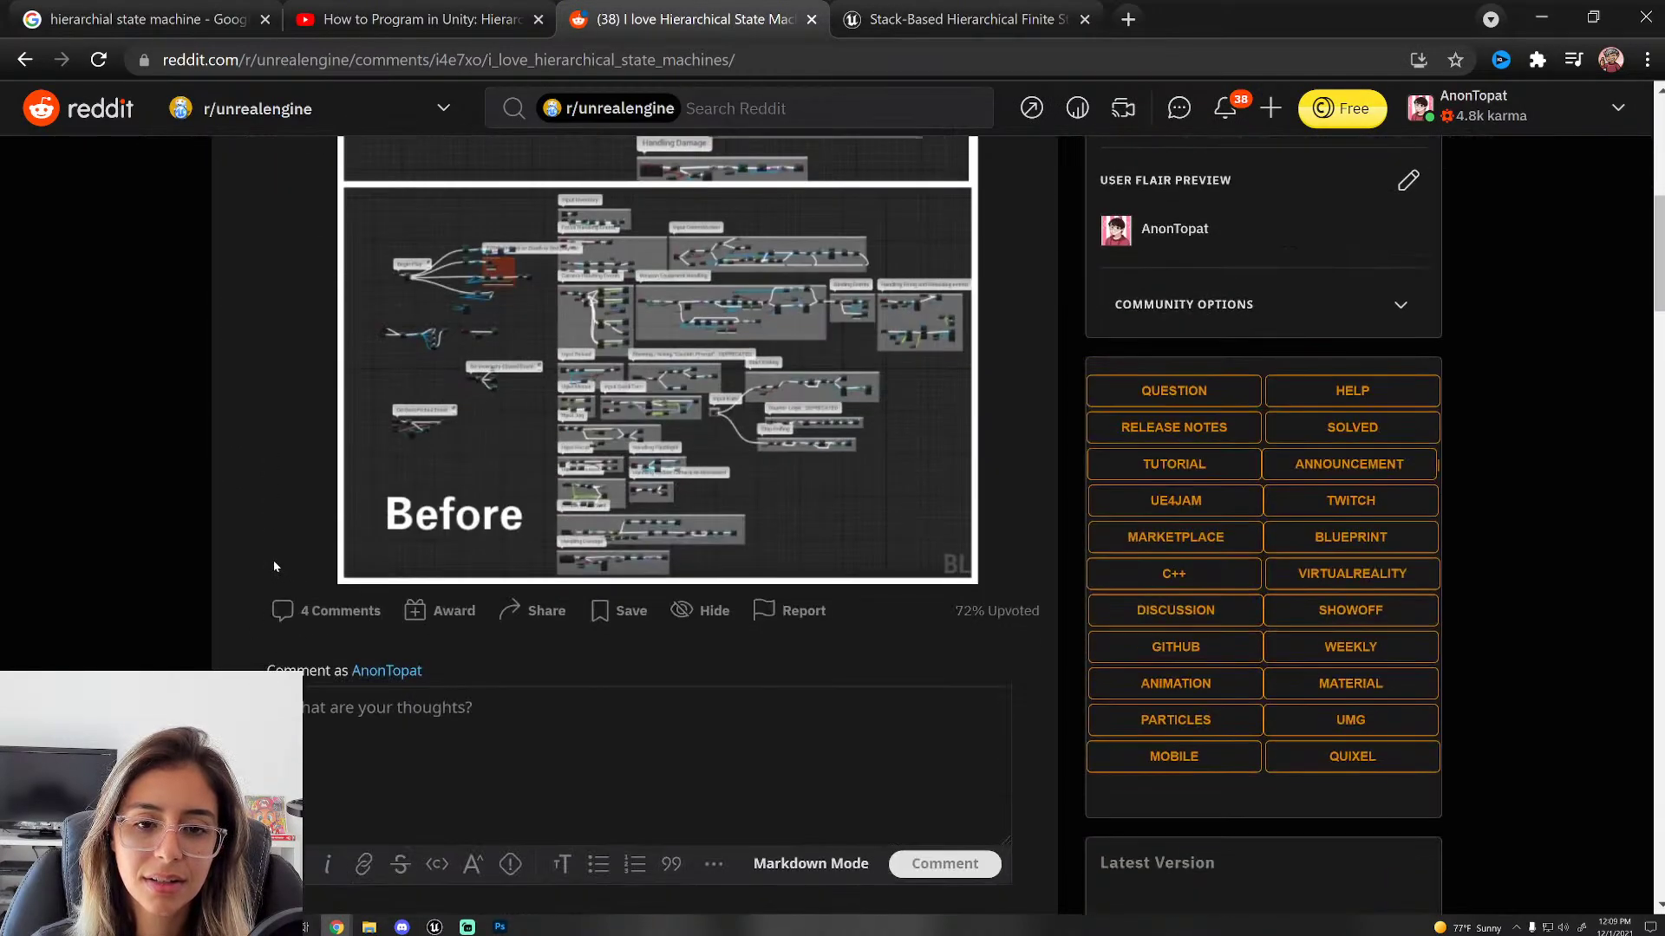
pyautogui.scroll(6, 273, 557)
pyautogui.scroll(10, 273, 557)
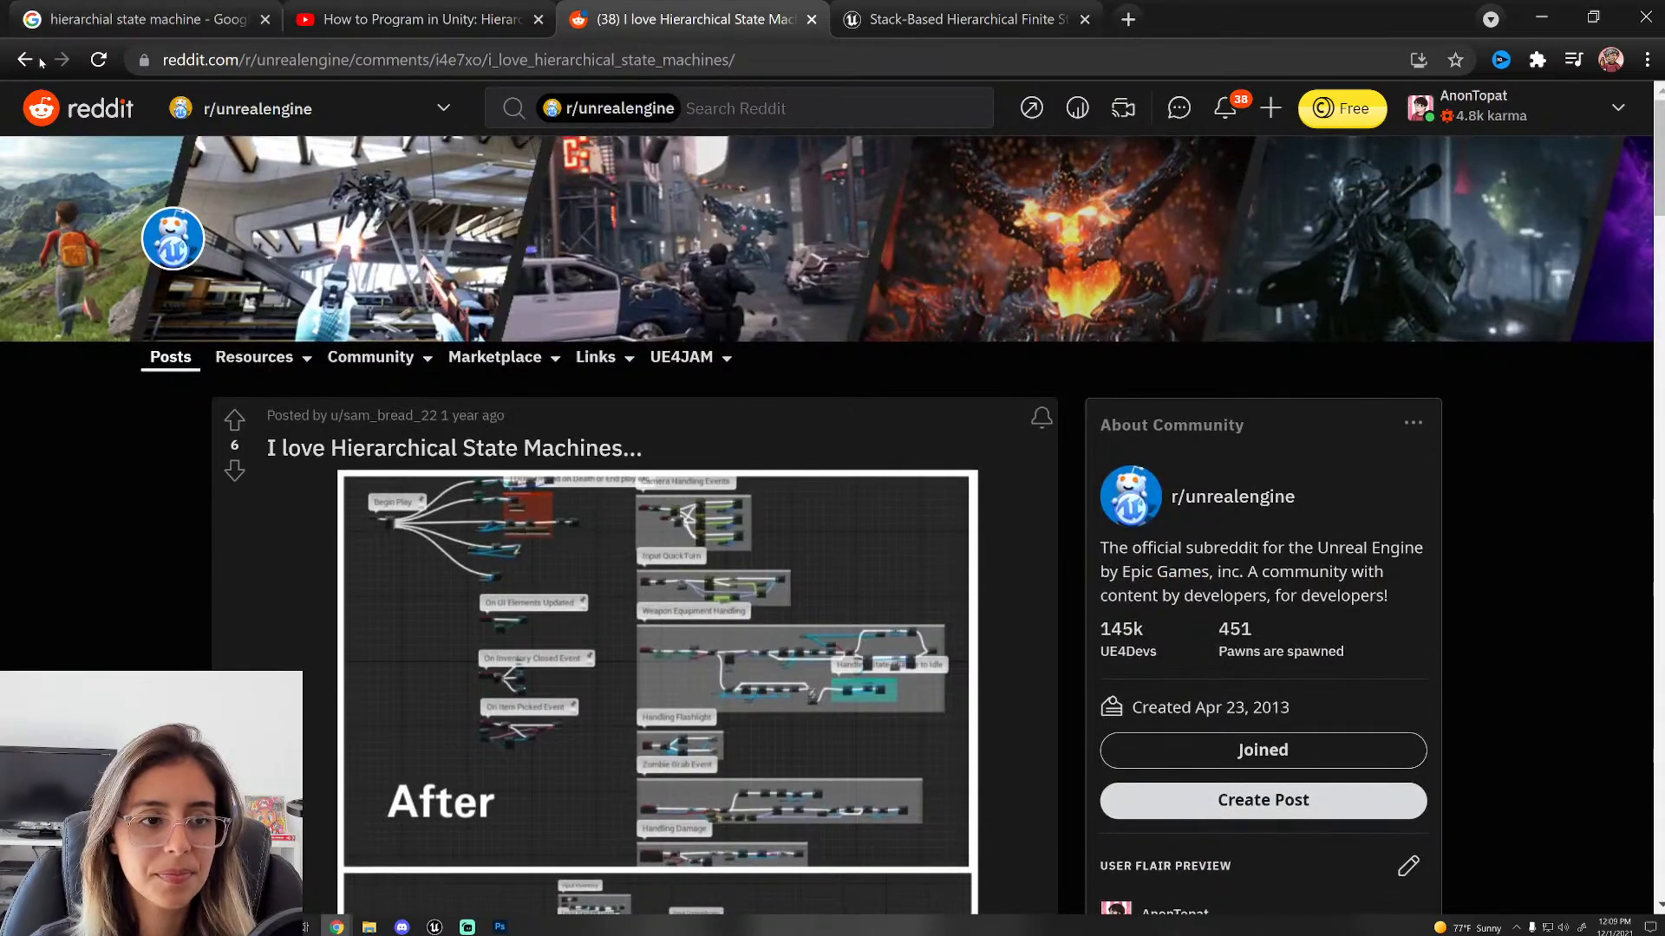
# Step: Leave the Reddit post and read through the state machine plugin's marketplace page again, including its features and code modules
pyautogui.hotkey('alt', 'Left')
pyautogui.hotkey('ctrl', 'Tab')
pyautogui.scroll(-1, 791, 520)
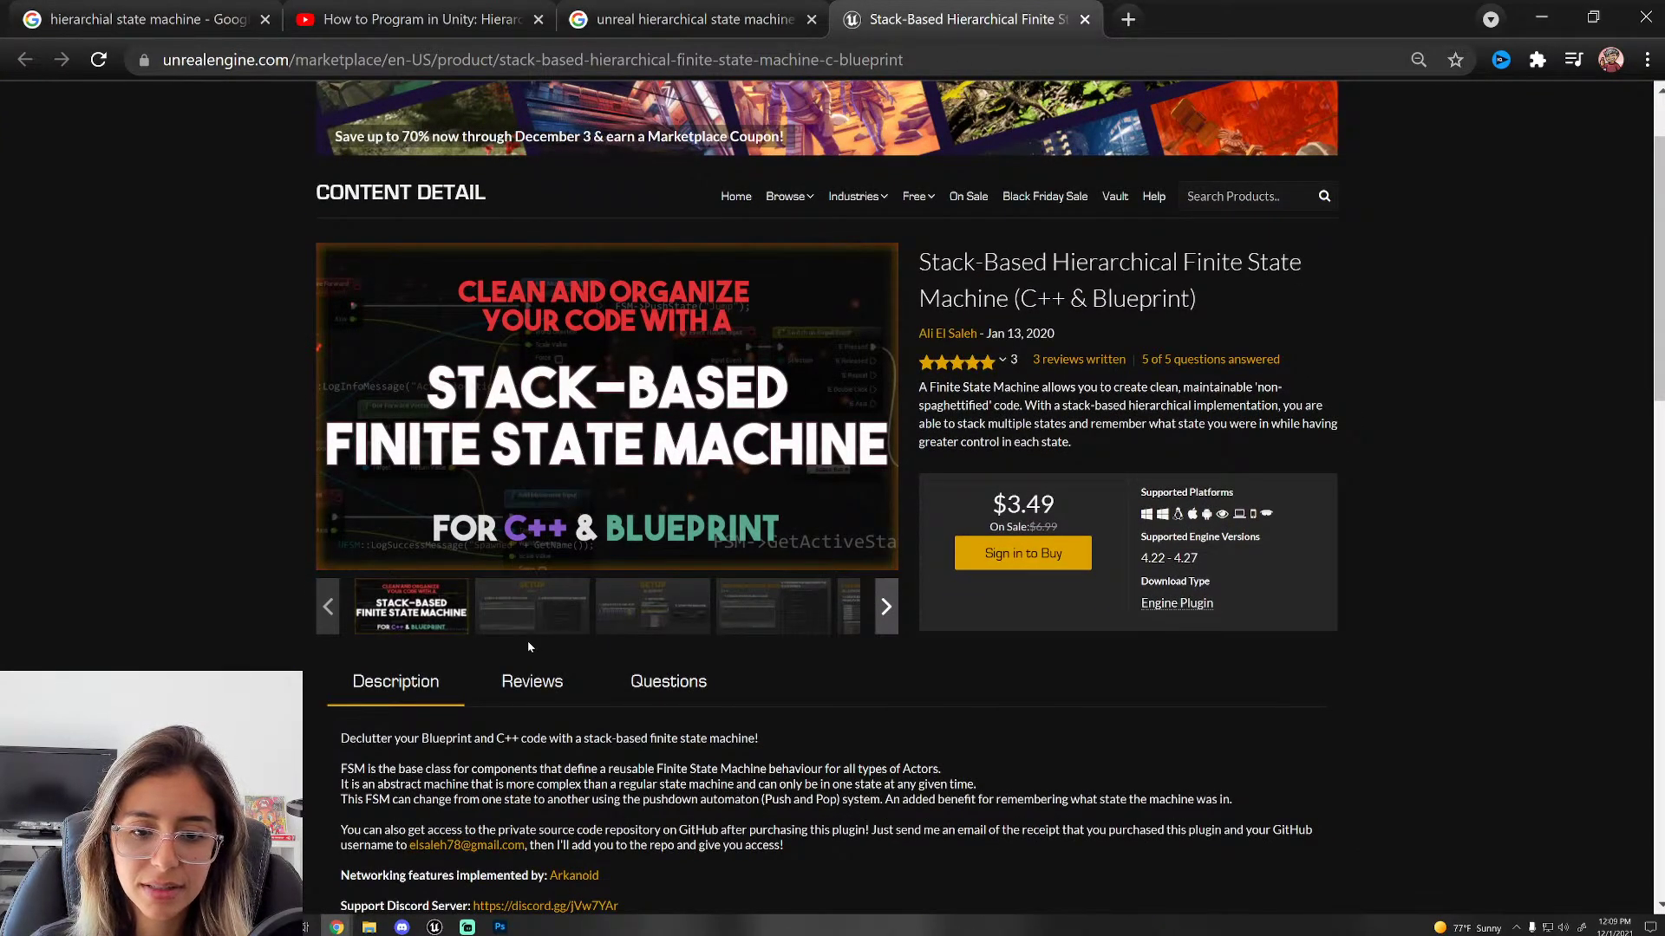
pyautogui.scroll(-2, 527, 642)
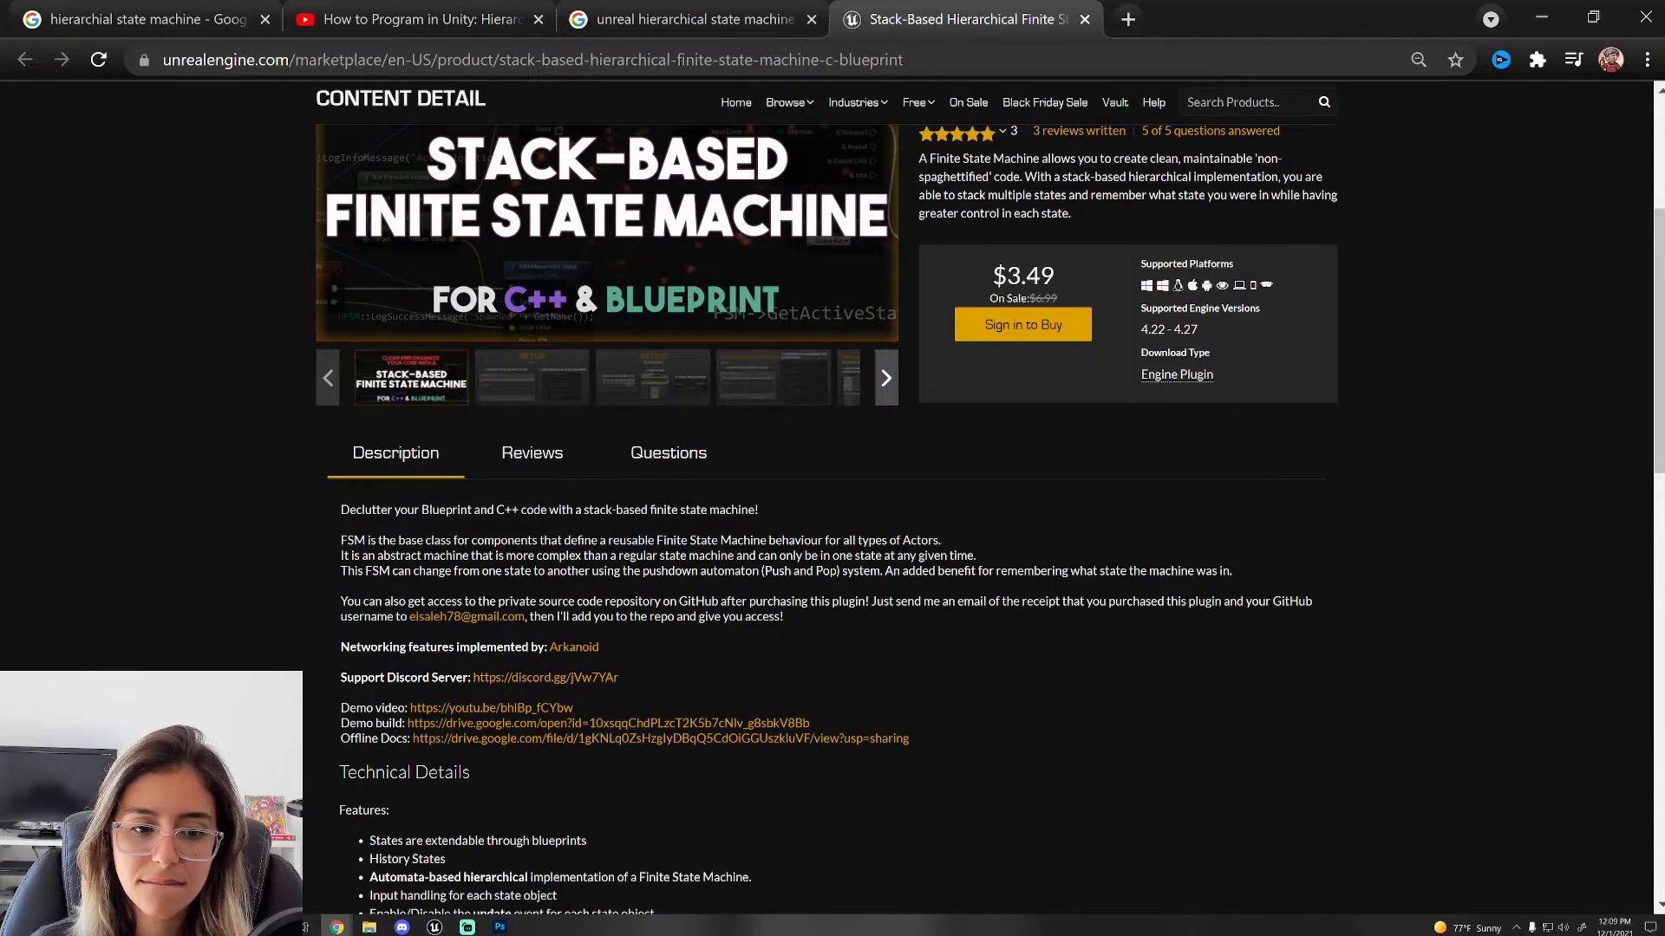
pyautogui.scroll(-3, 824, 520)
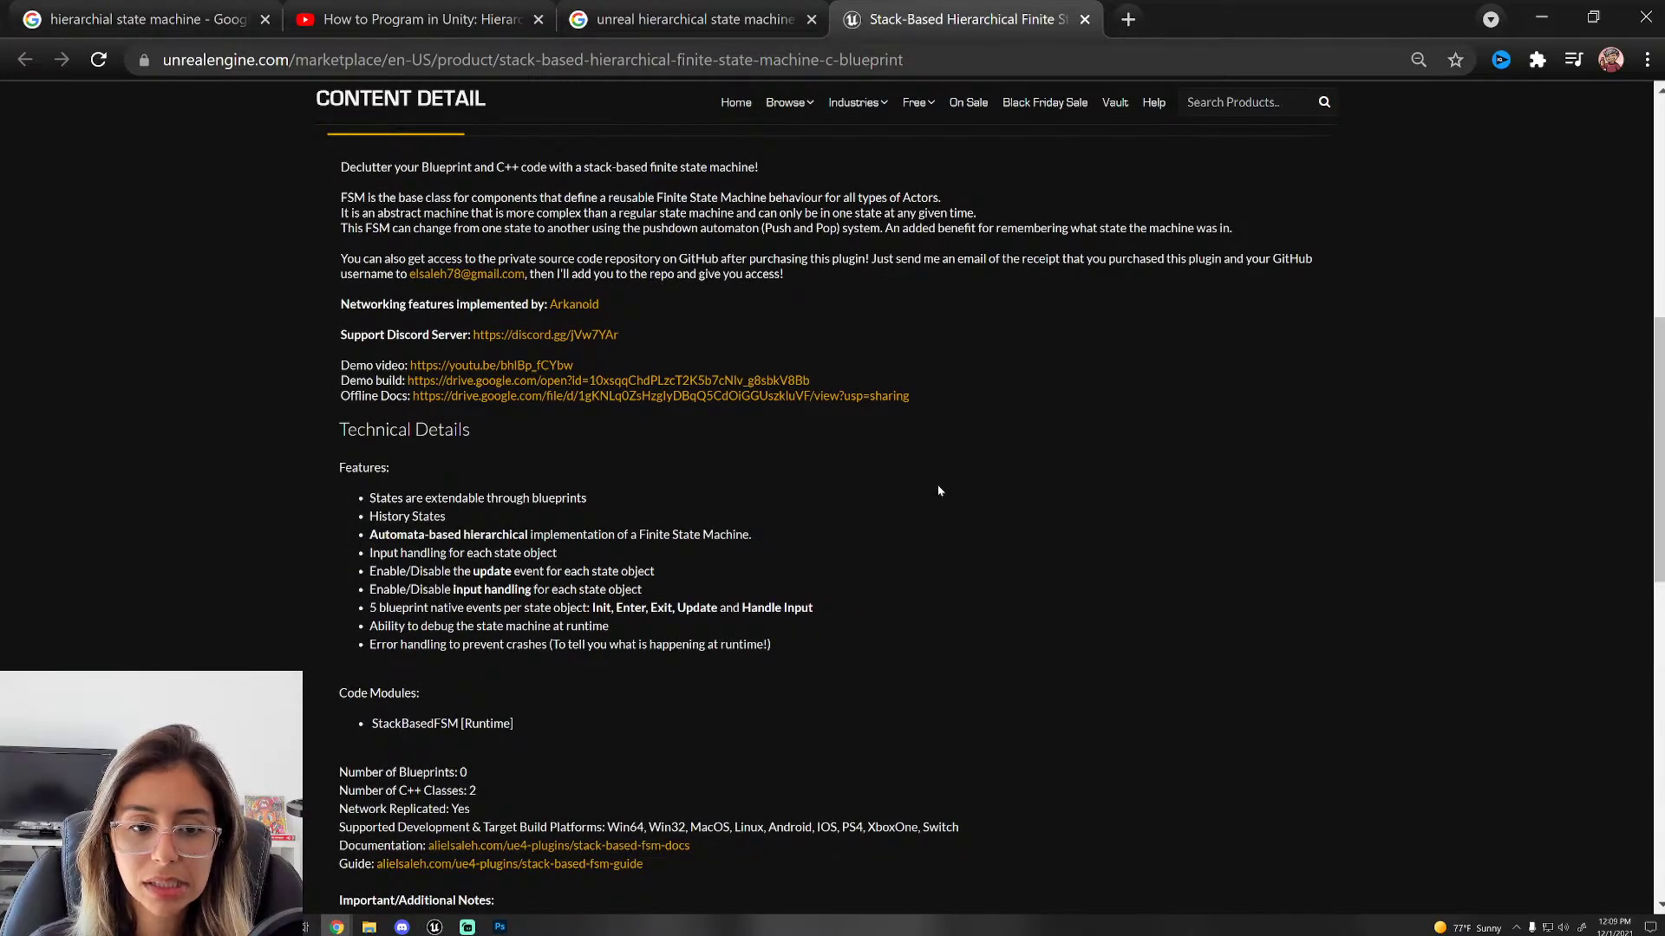
pyautogui.scroll(-9, 834, 615)
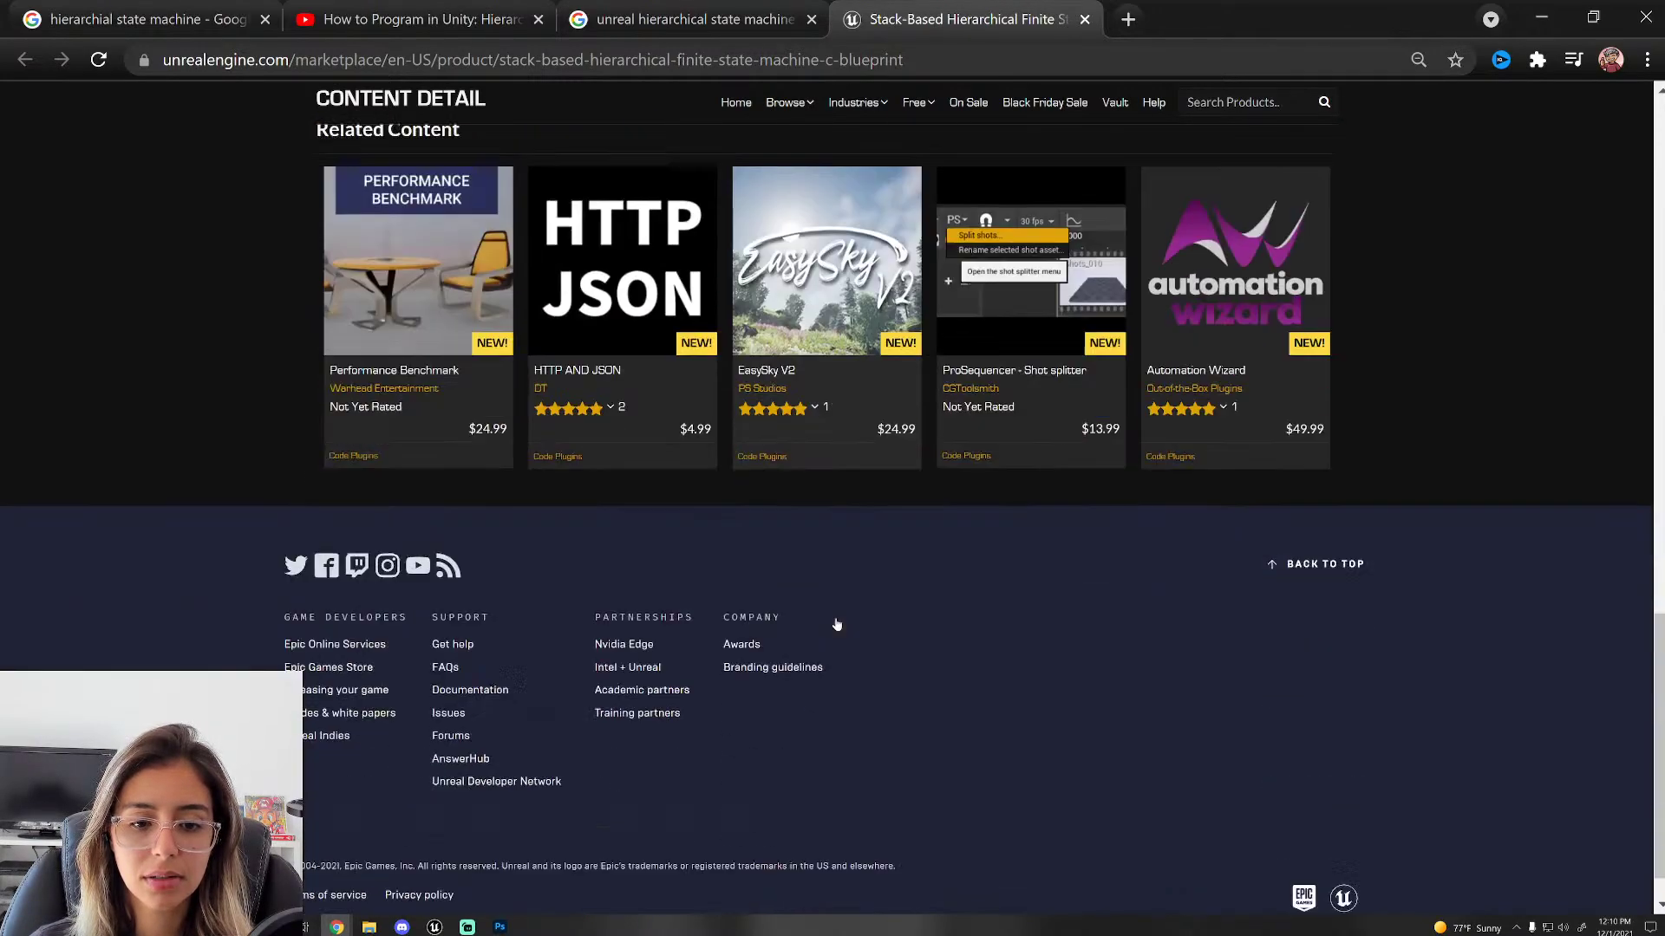
pyautogui.press('Home')
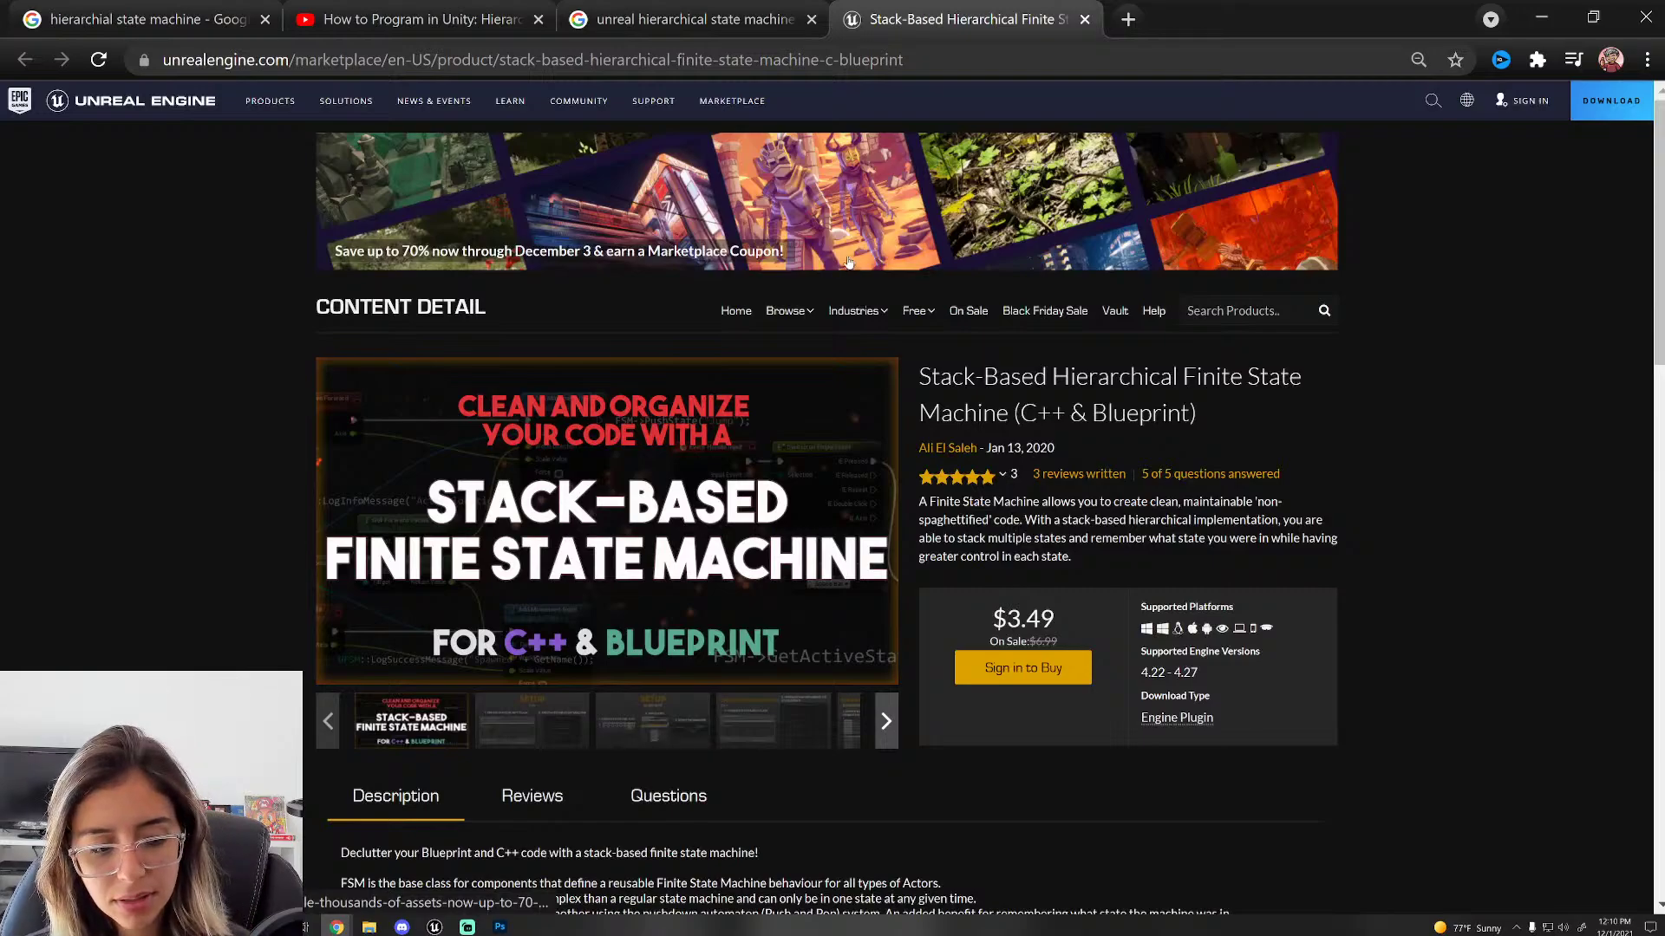
# Step: Enlarge the plugin's C++ setup image, compare it with the cover image, and close the enlarged gallery
pyautogui.click(565, 741)
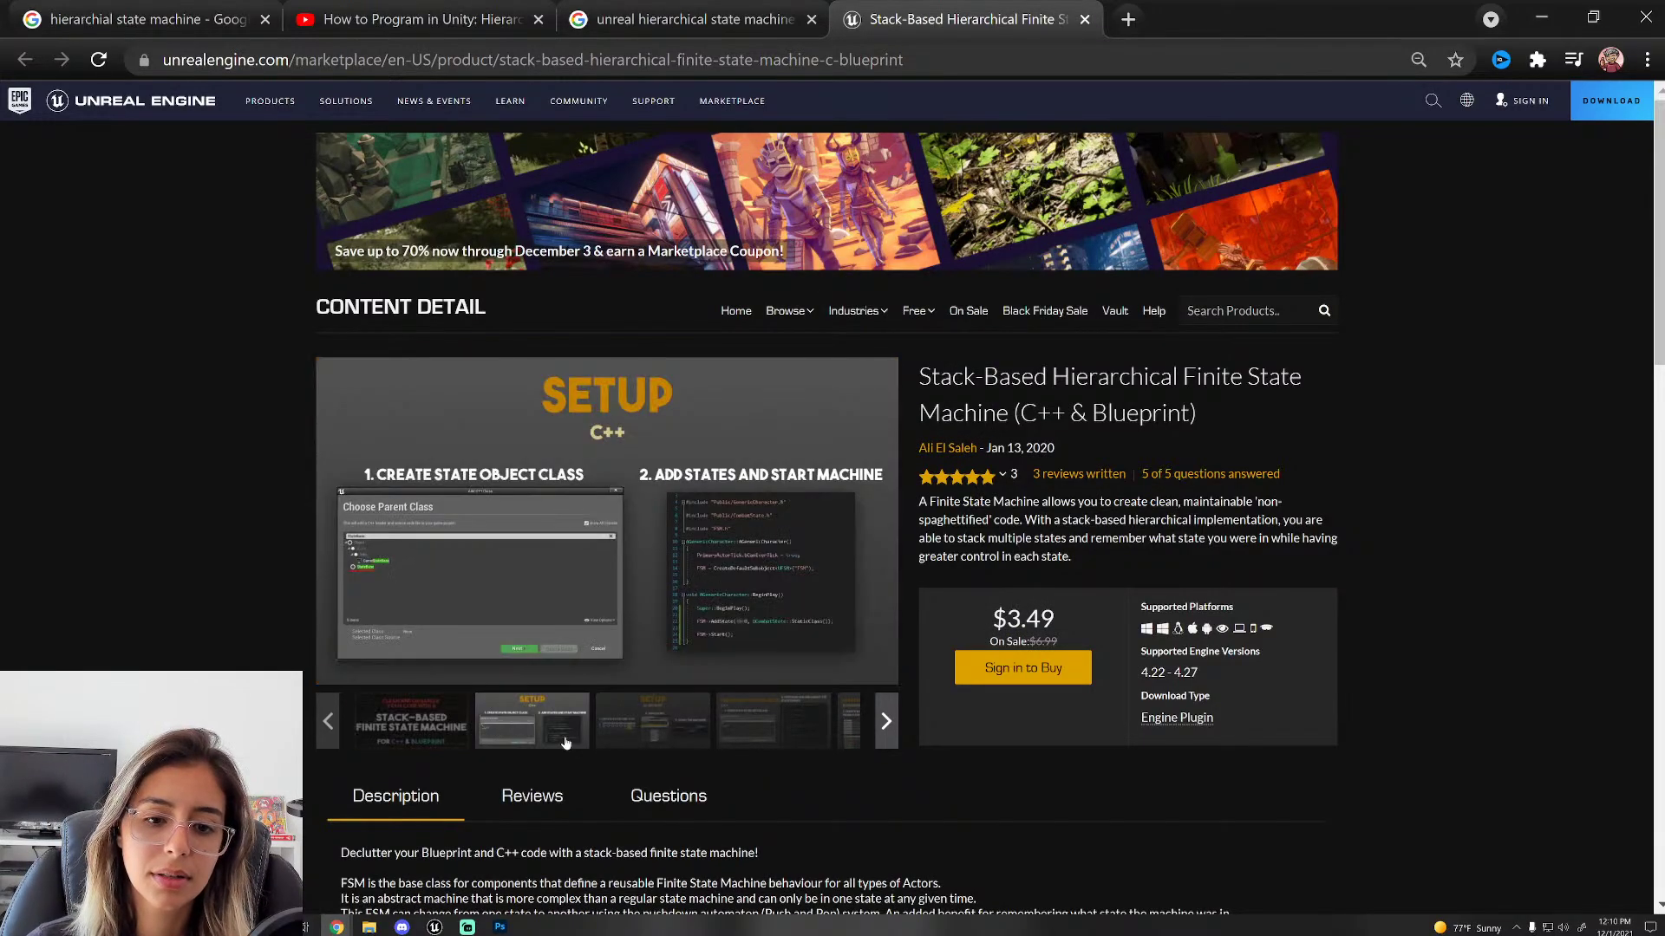
pyautogui.scroll(-1, 607, 518)
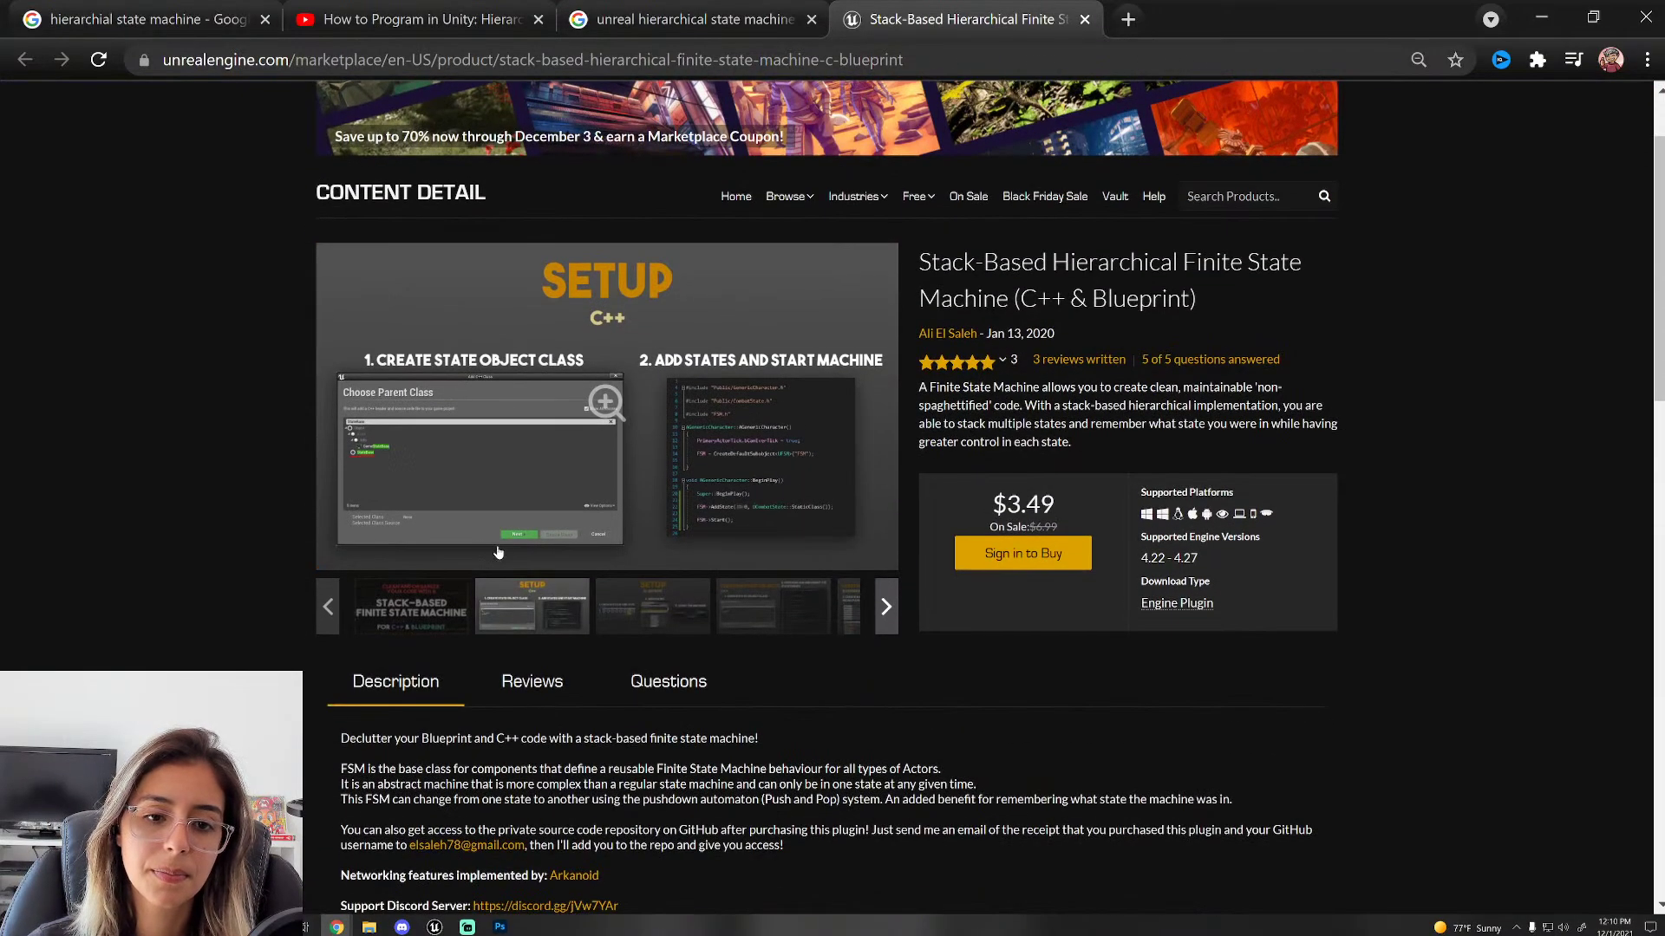
pyautogui.click(598, 405)
pyautogui.click(26, 471)
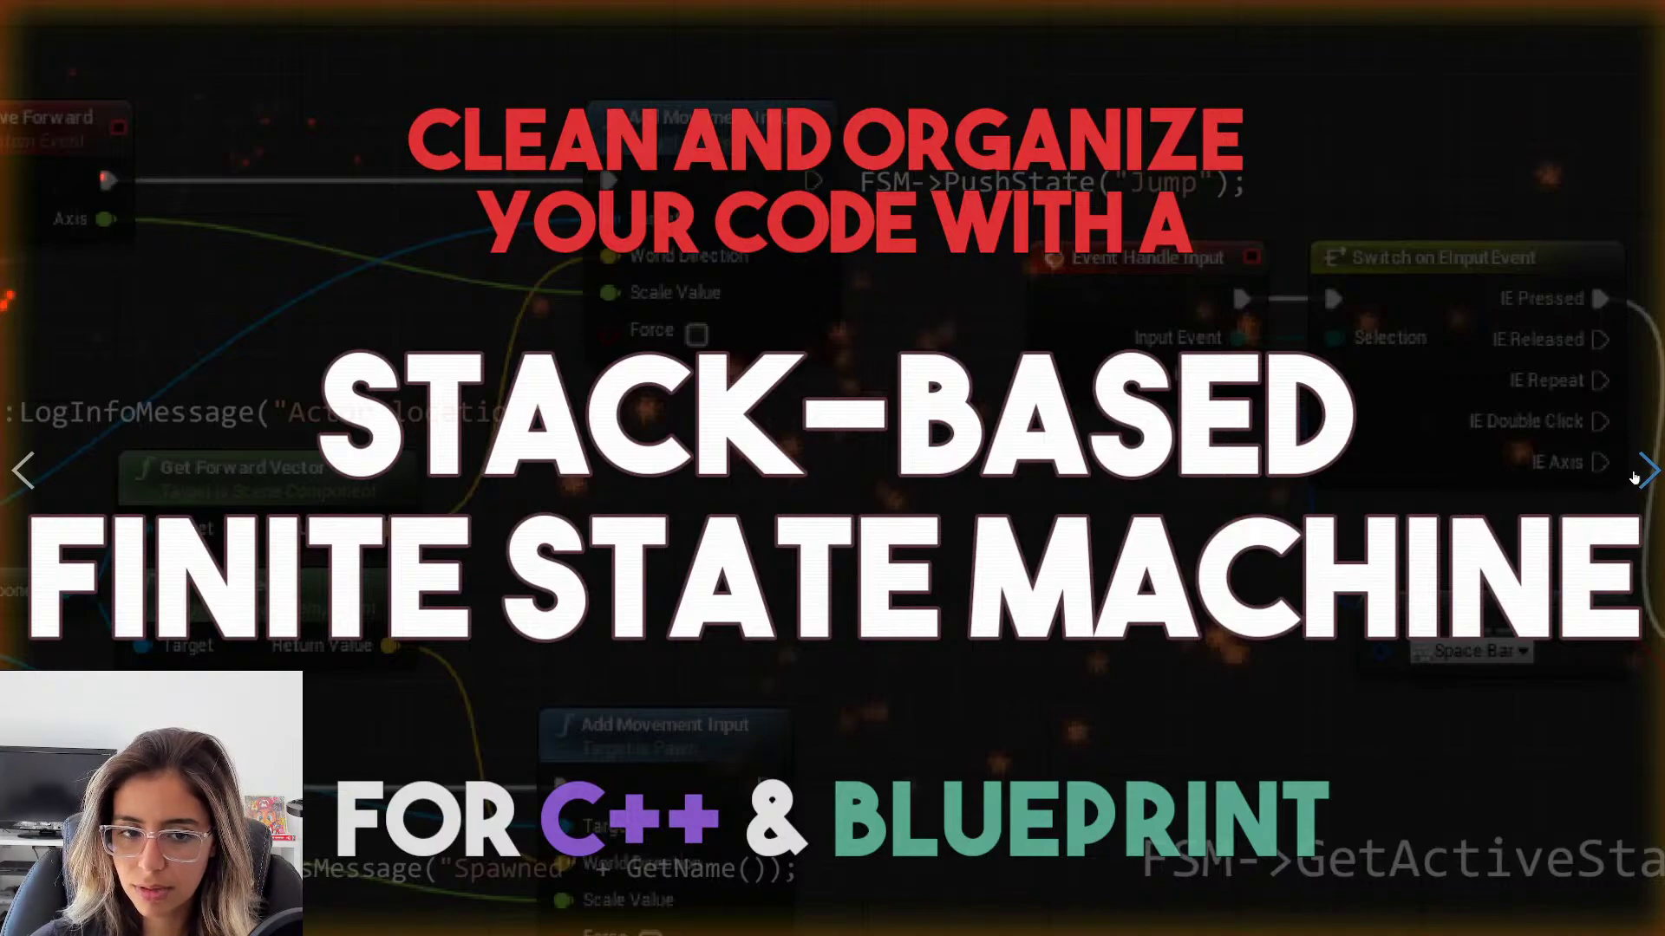
pyautogui.click(1634, 477)
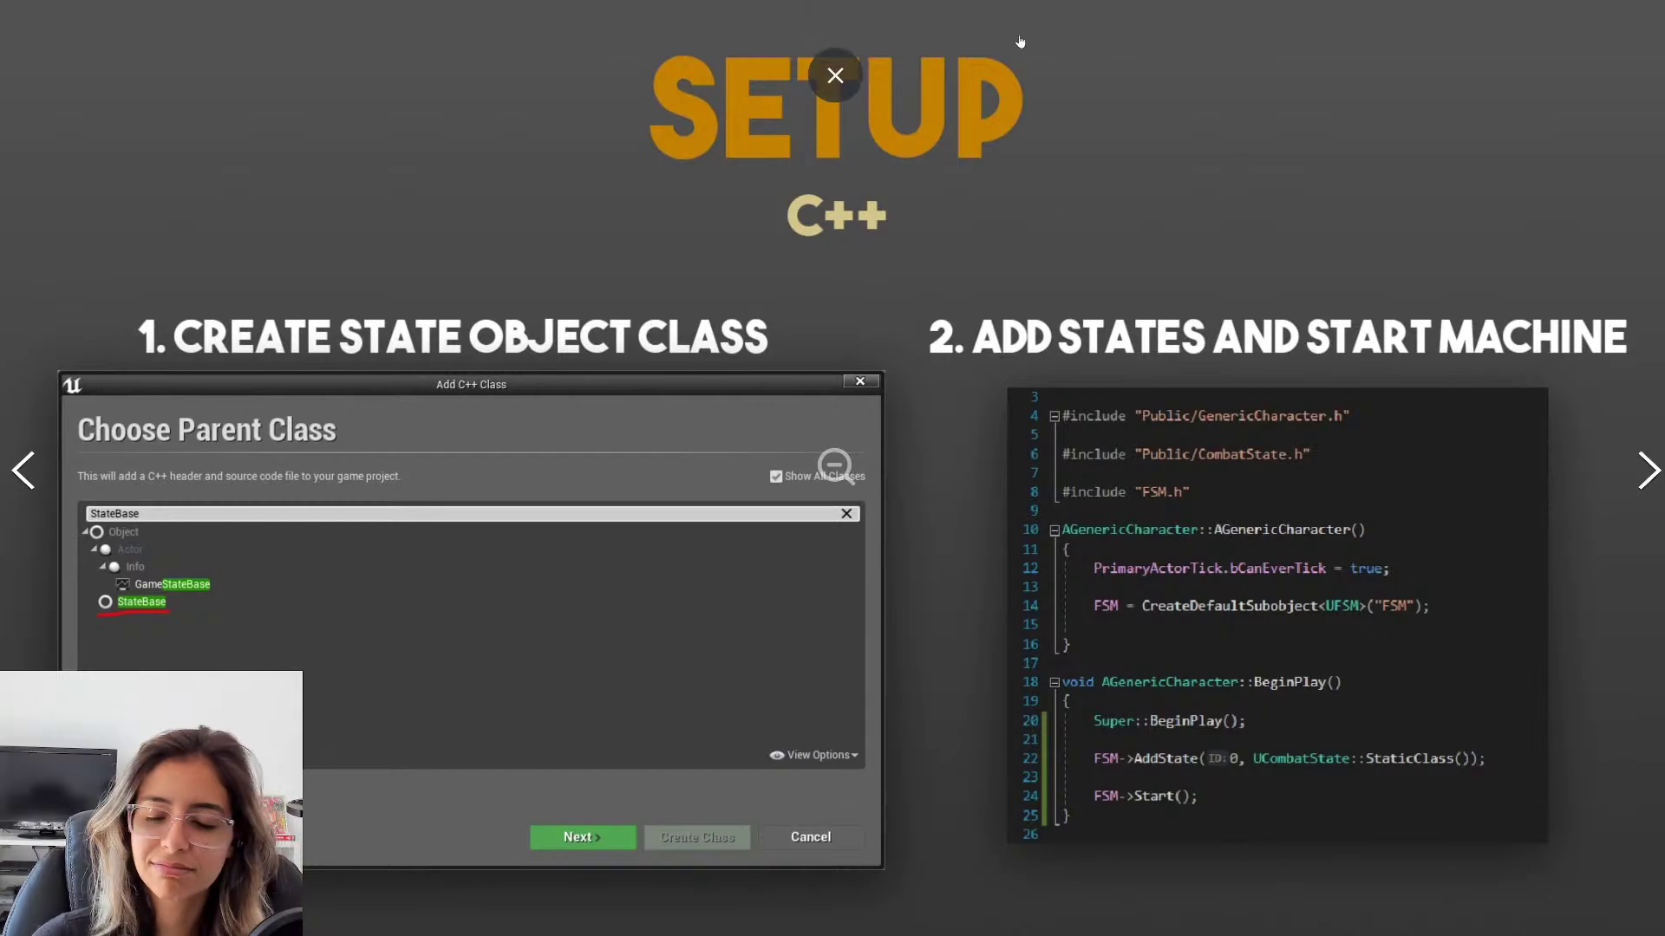
pyautogui.click(22, 459)
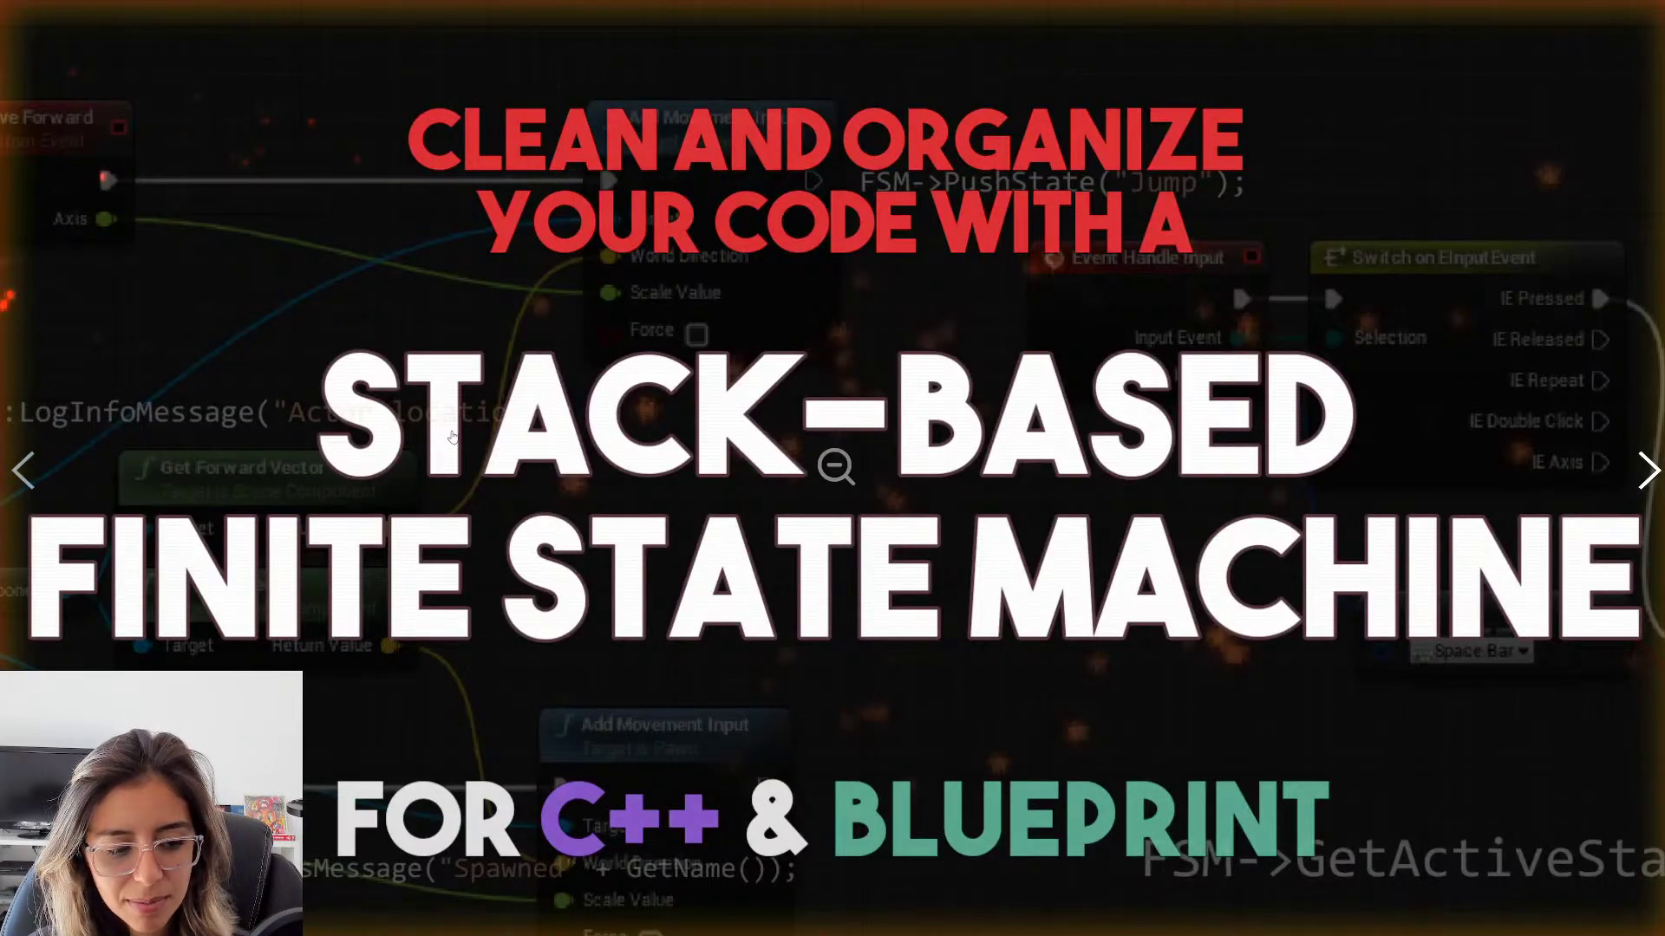
pyautogui.click(1614, 490)
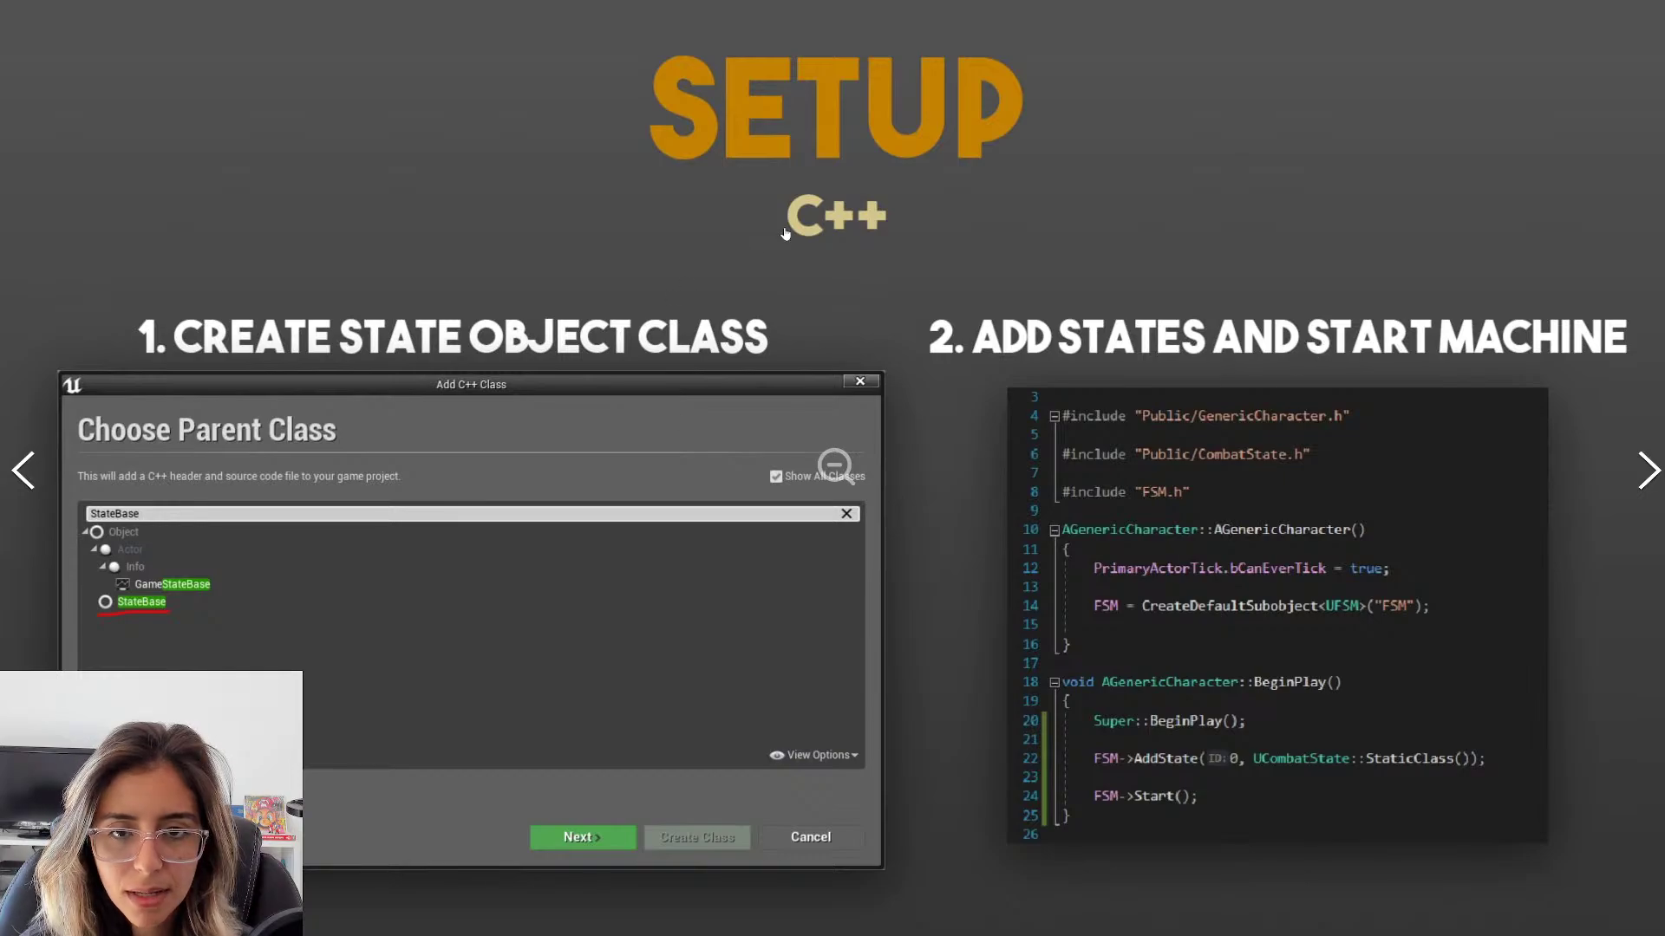
pyautogui.press('Escape')
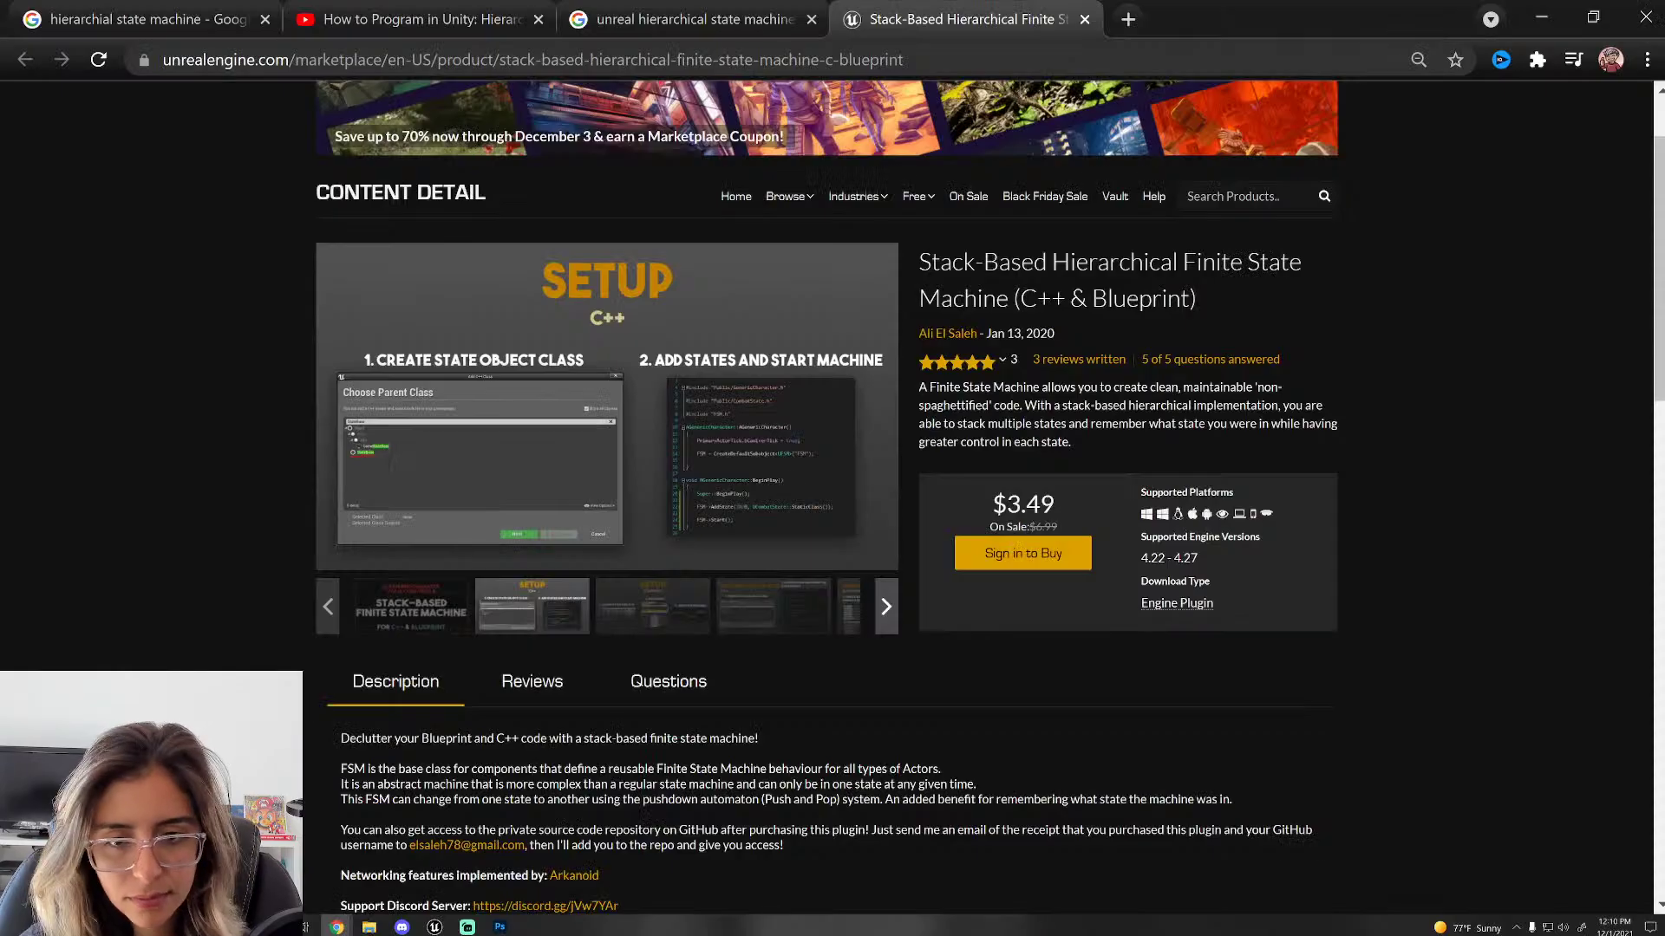
# Step: Re-examine the enlarged C++ setup image, advance to the Blueprint setup image, and close the enlarged view
pyautogui.moveTo(978, 367)
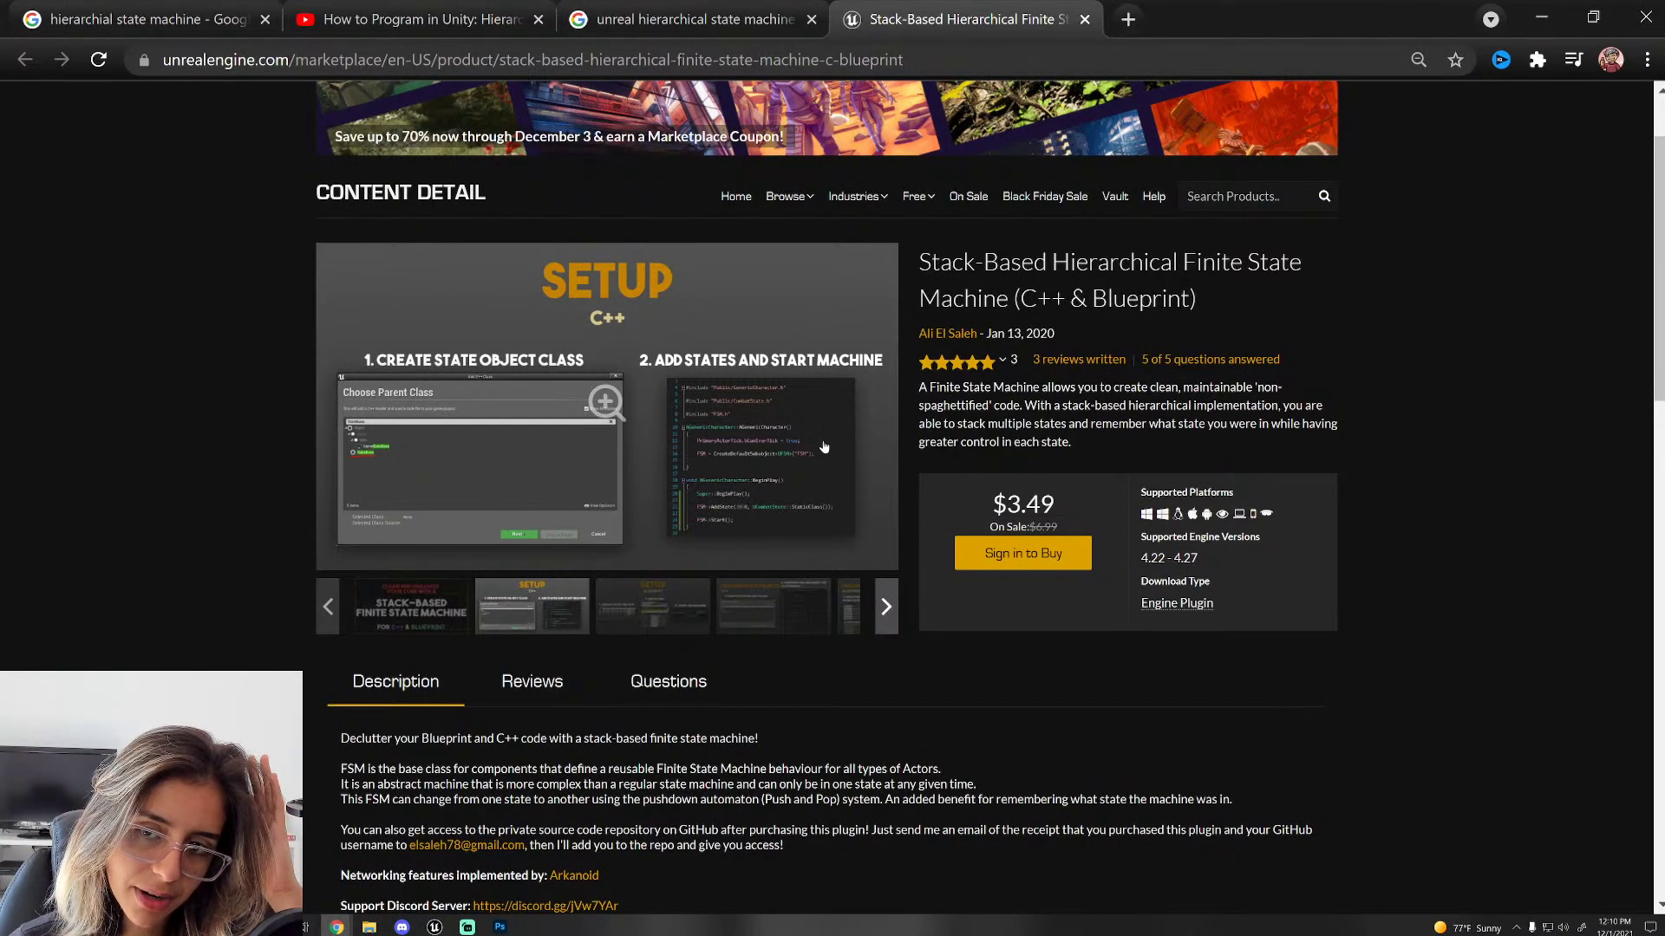
pyautogui.click(608, 421)
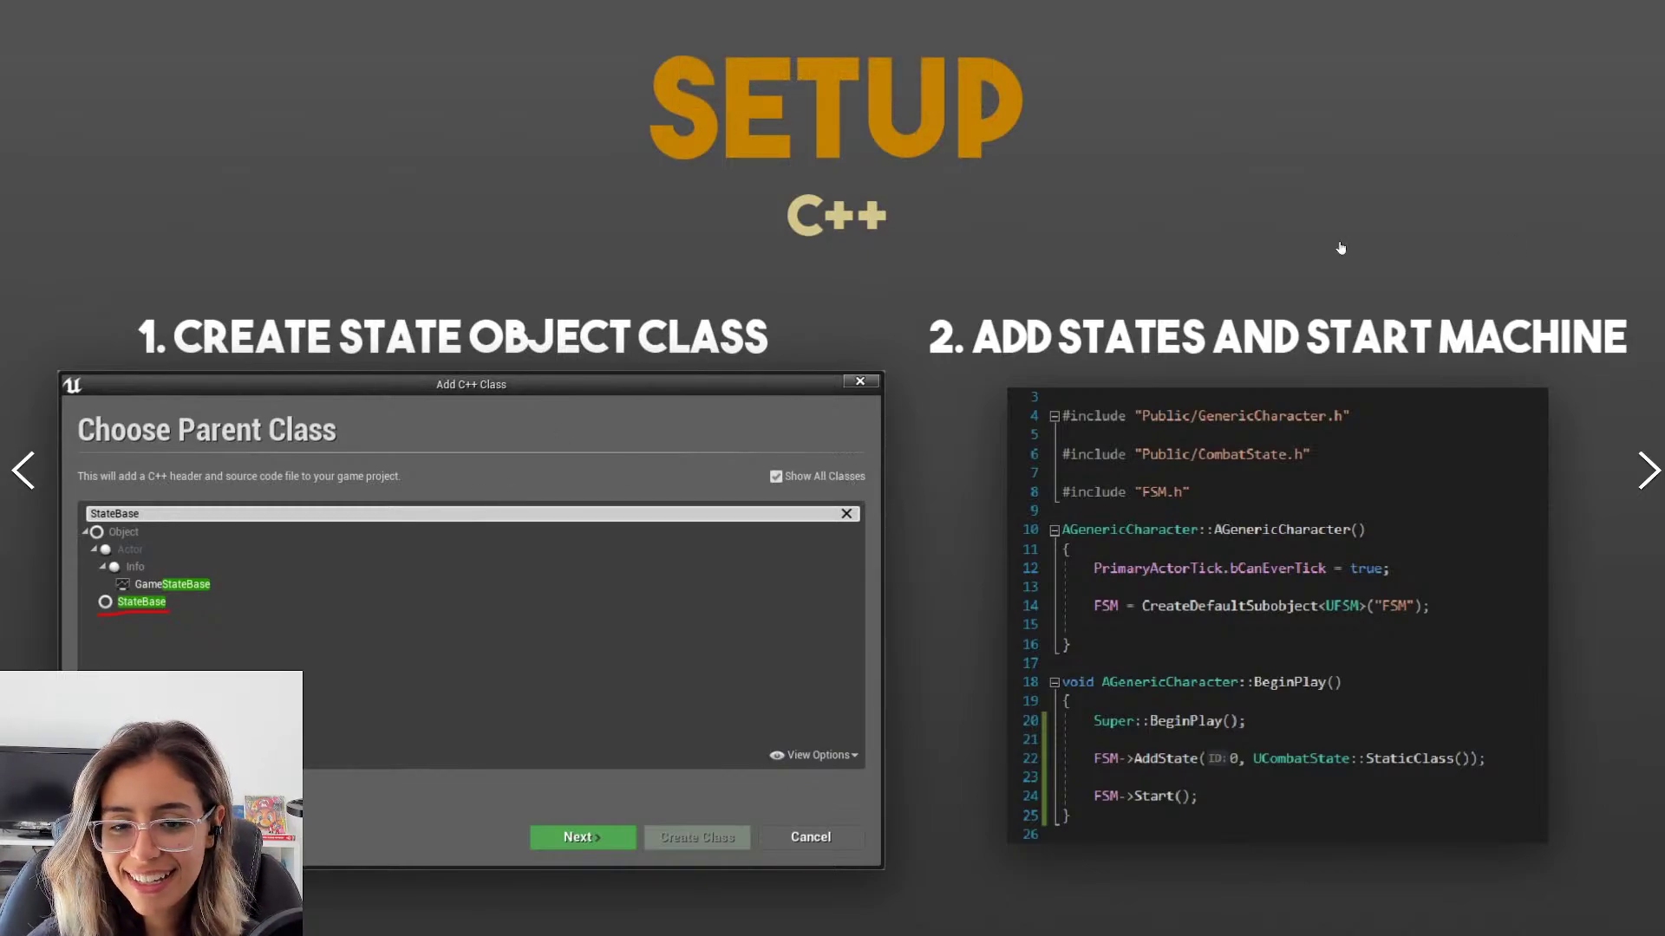
pyautogui.press('Escape')
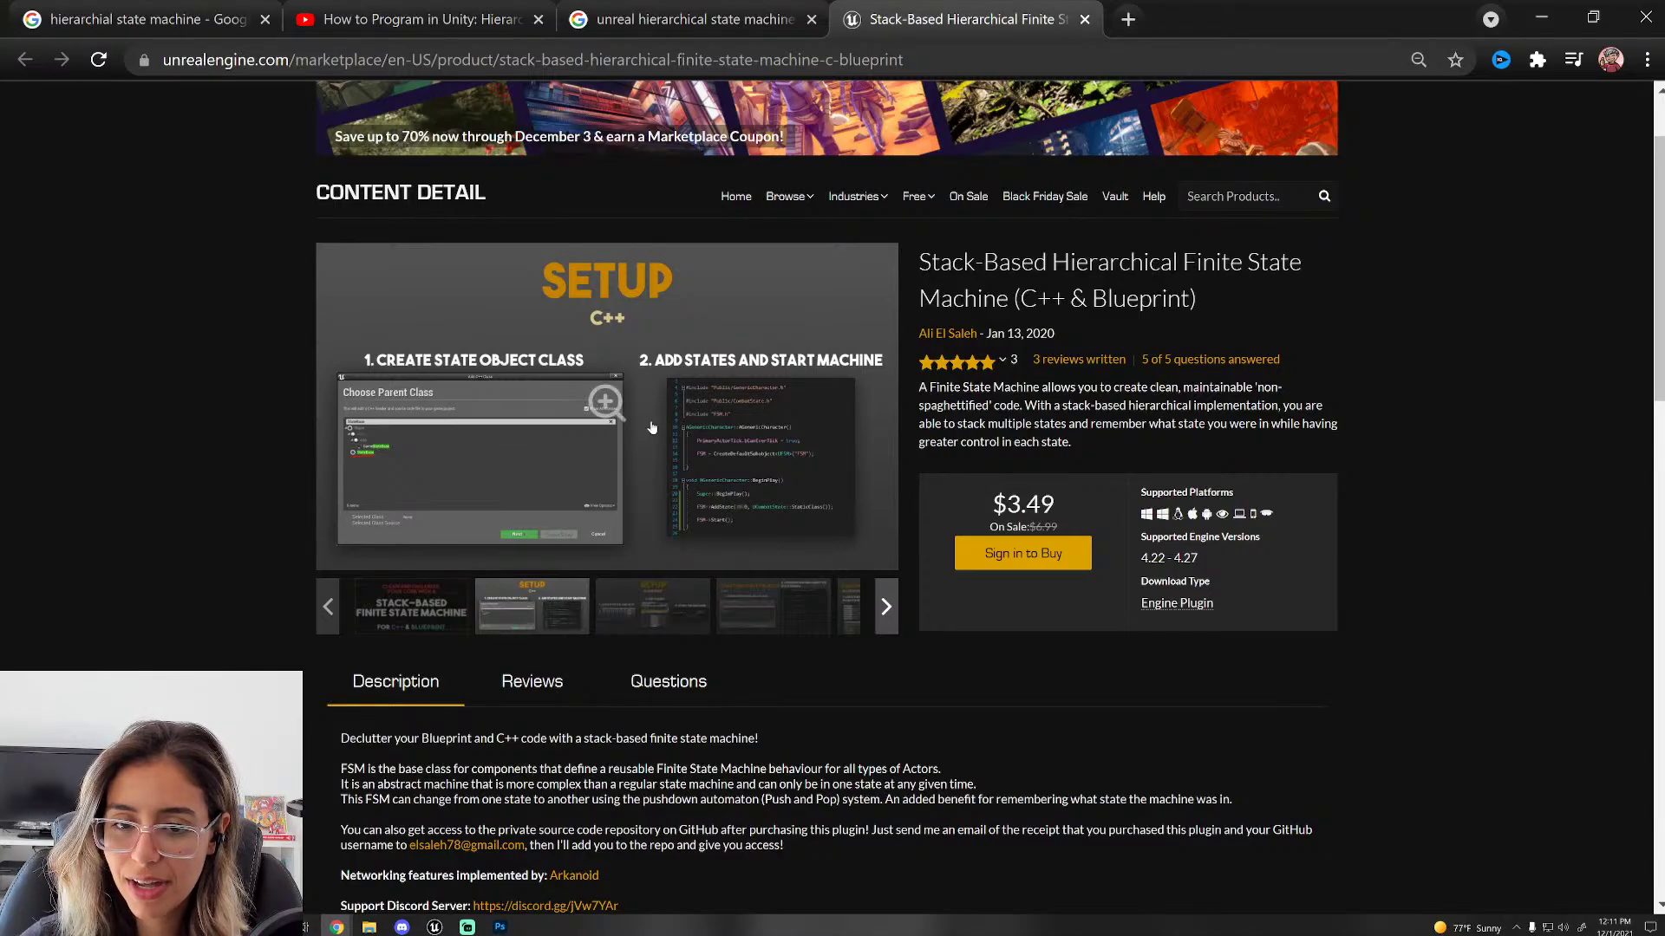
pyautogui.click(607, 403)
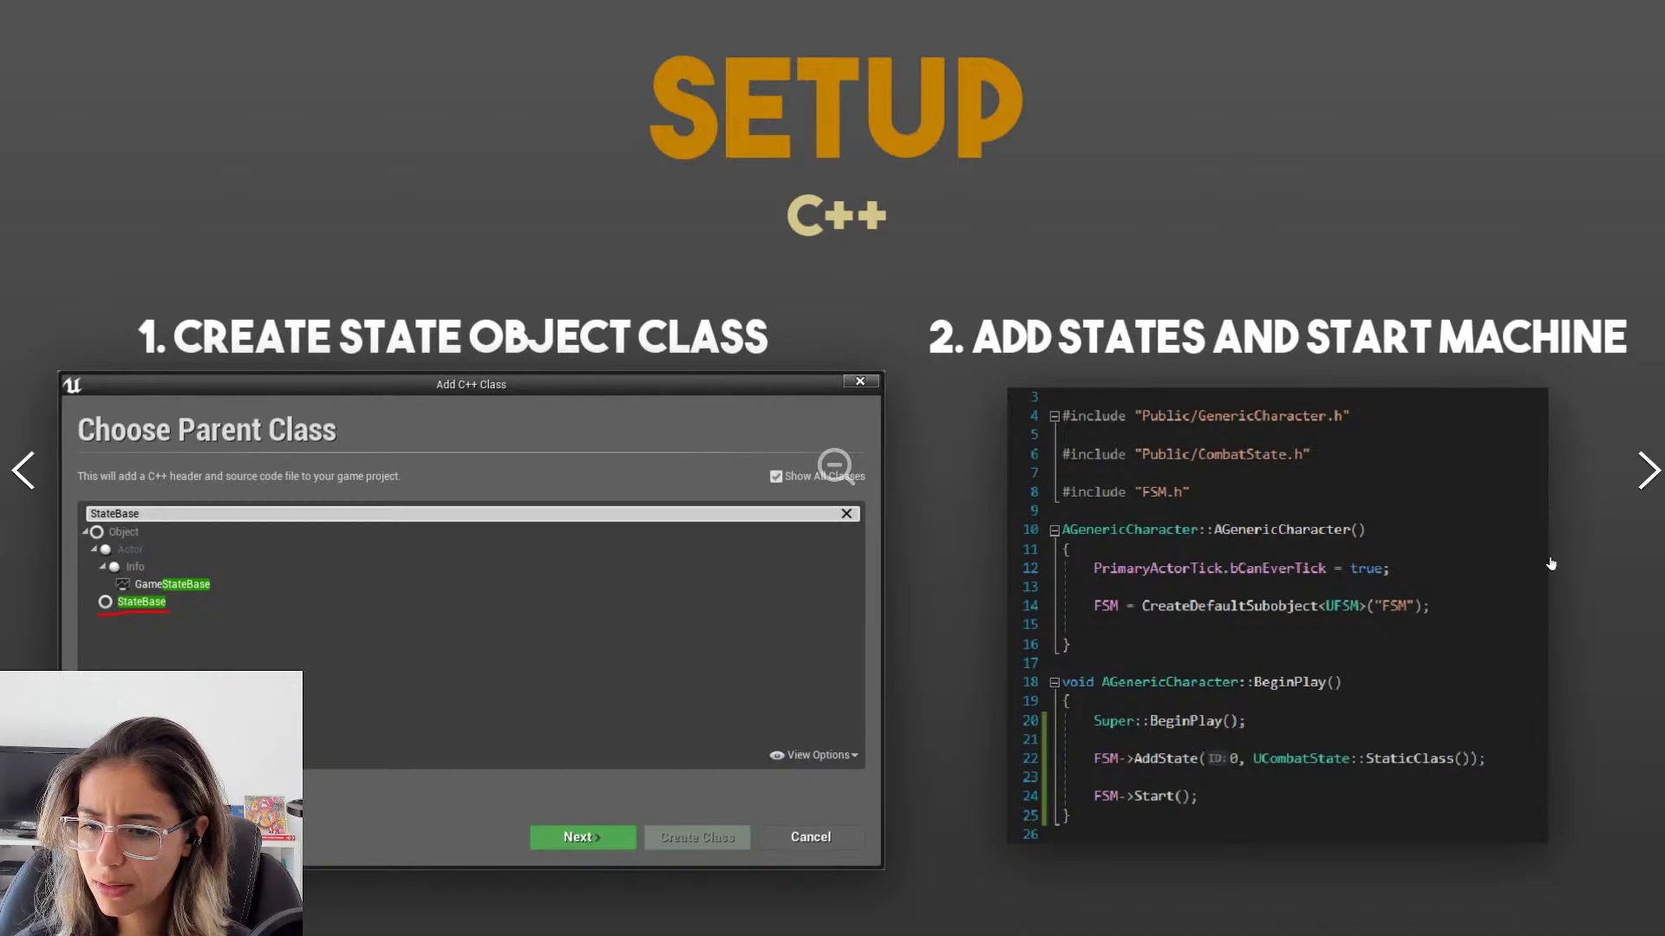
pyautogui.click(1642, 472)
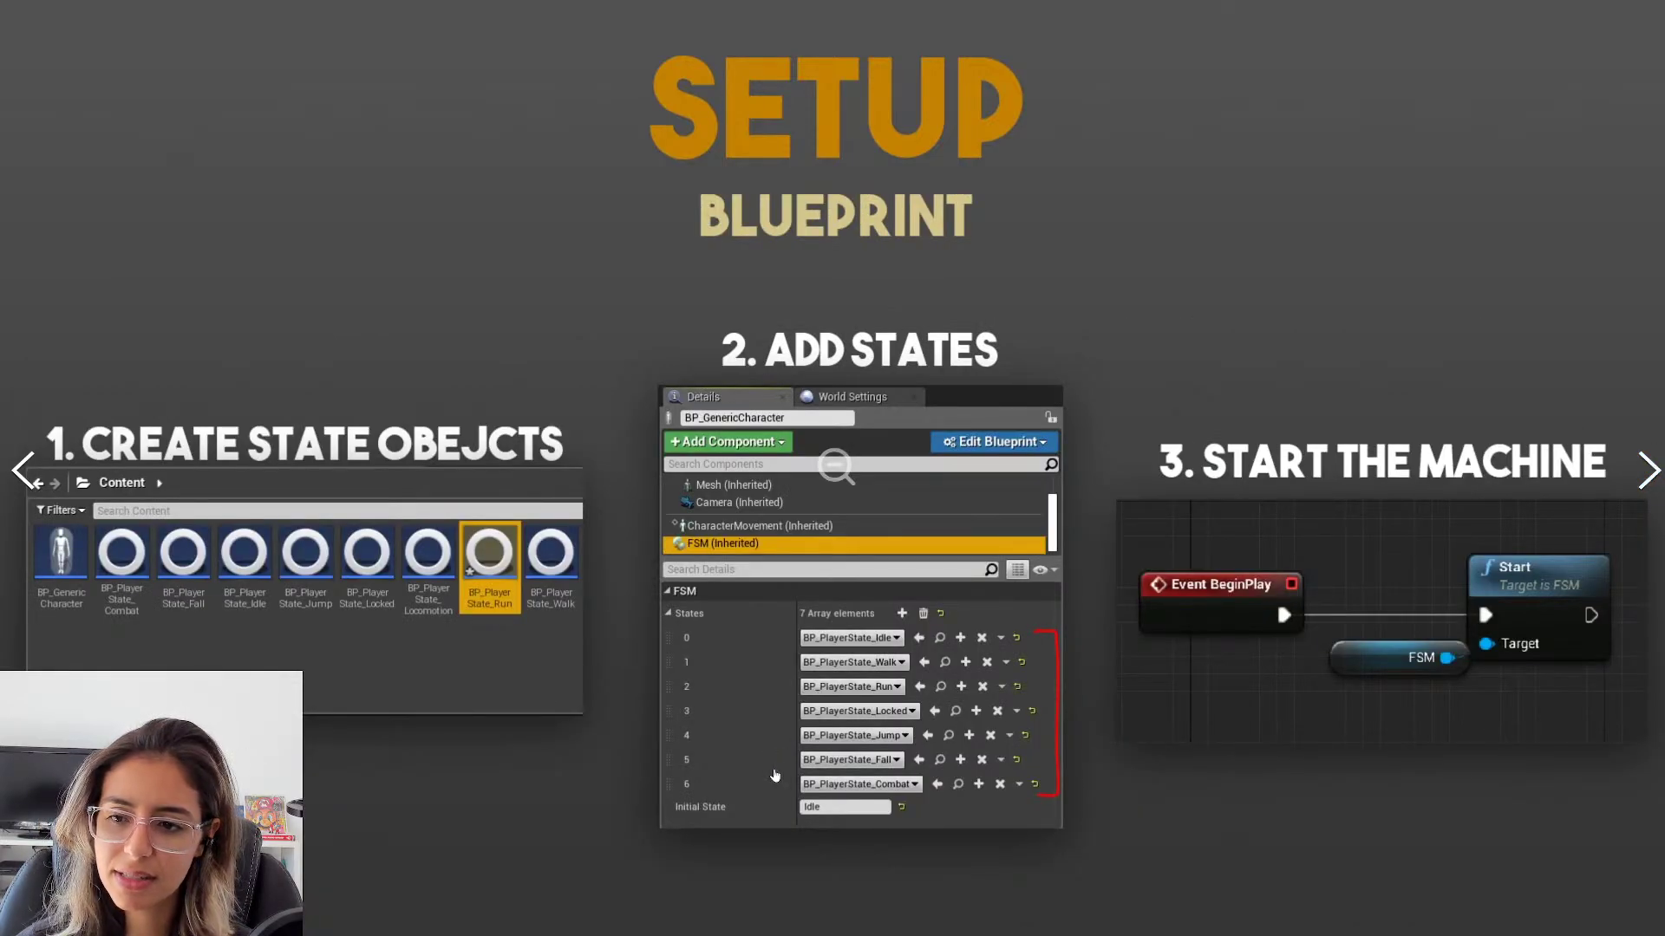
pyautogui.click(1627, 464)
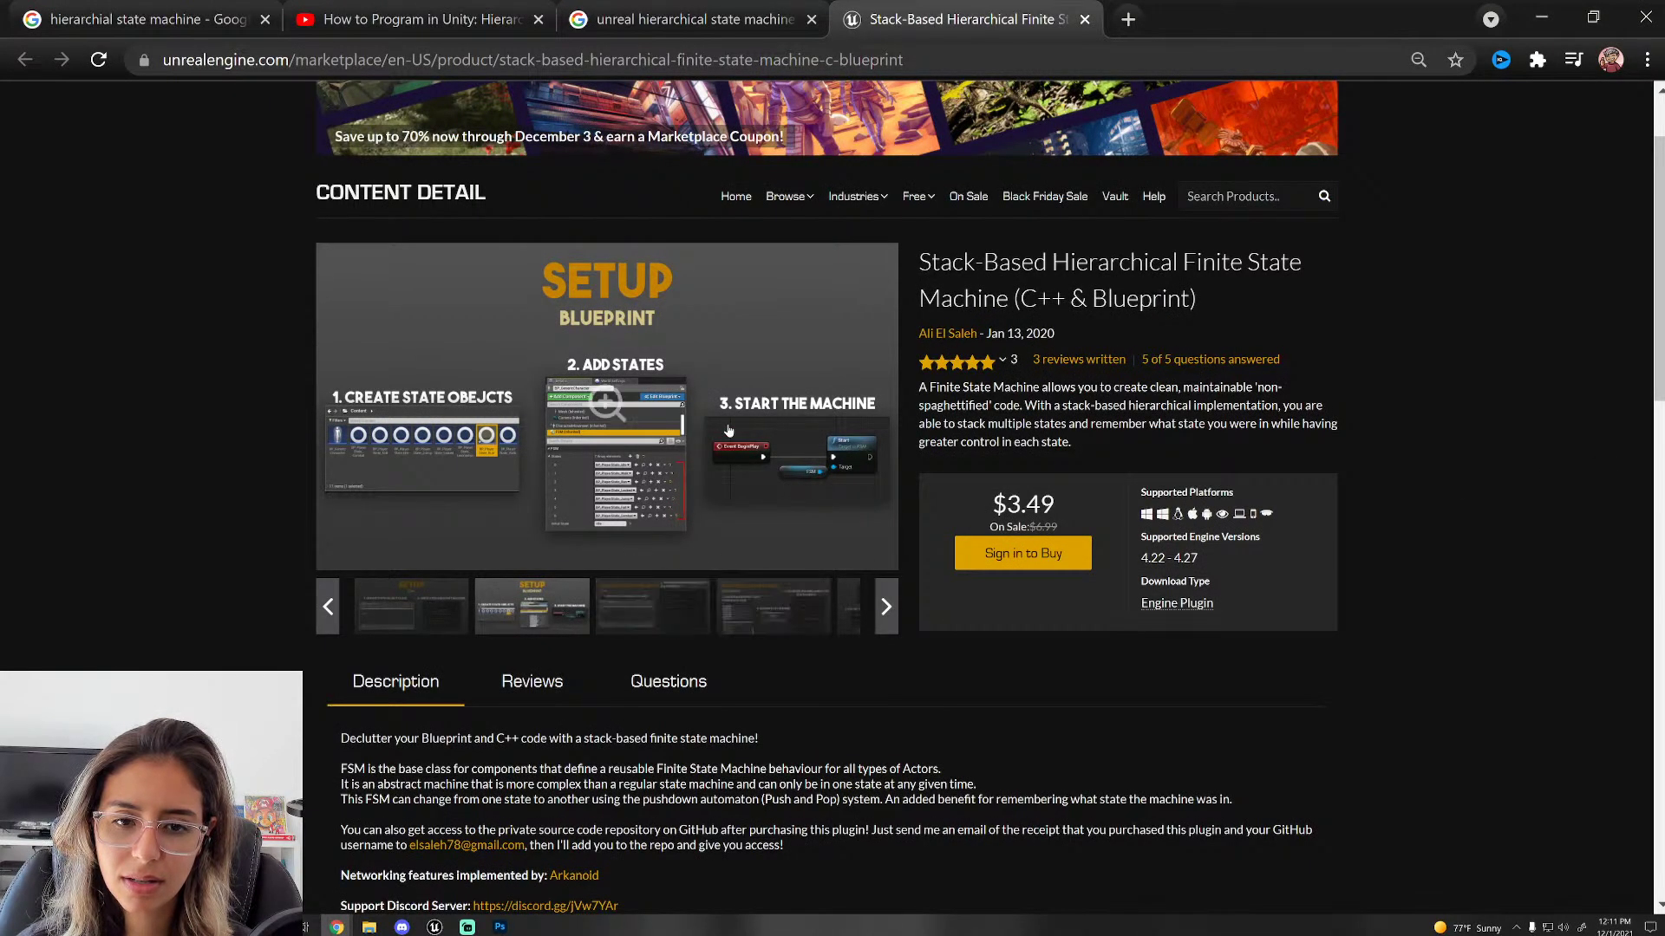
# Step: Browse the plugin's gallery images on the state objects, events and push and pop system, returning to the Blueprint setup image
pyautogui.click(813, 610)
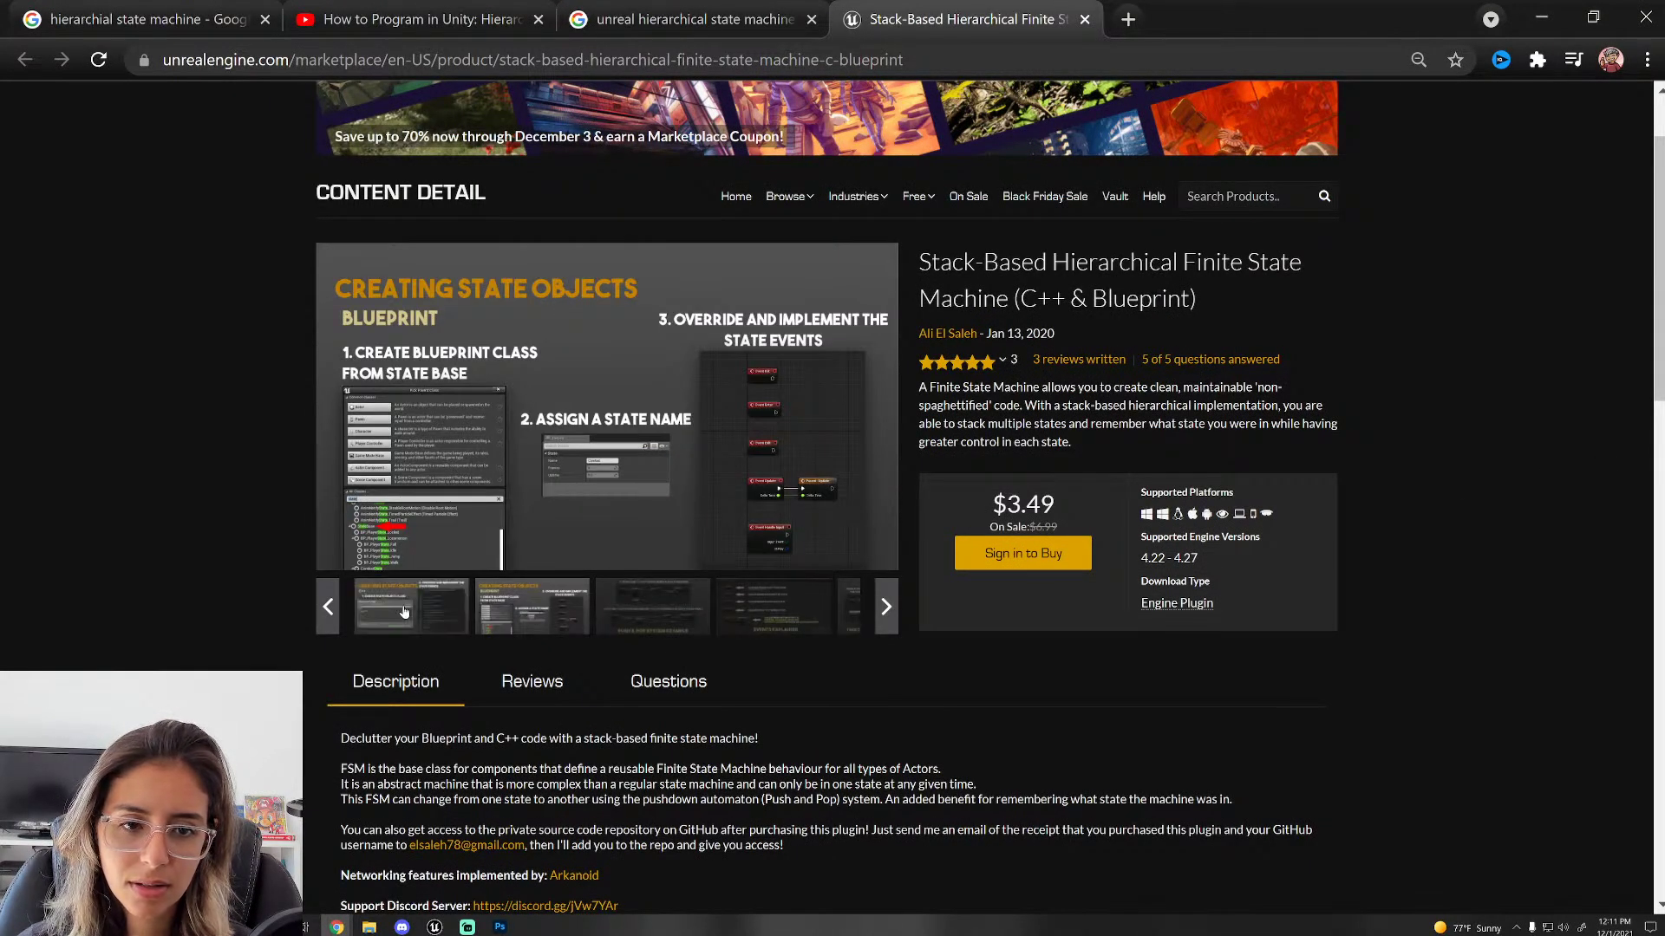
pyautogui.click(436, 617)
pyautogui.click(598, 626)
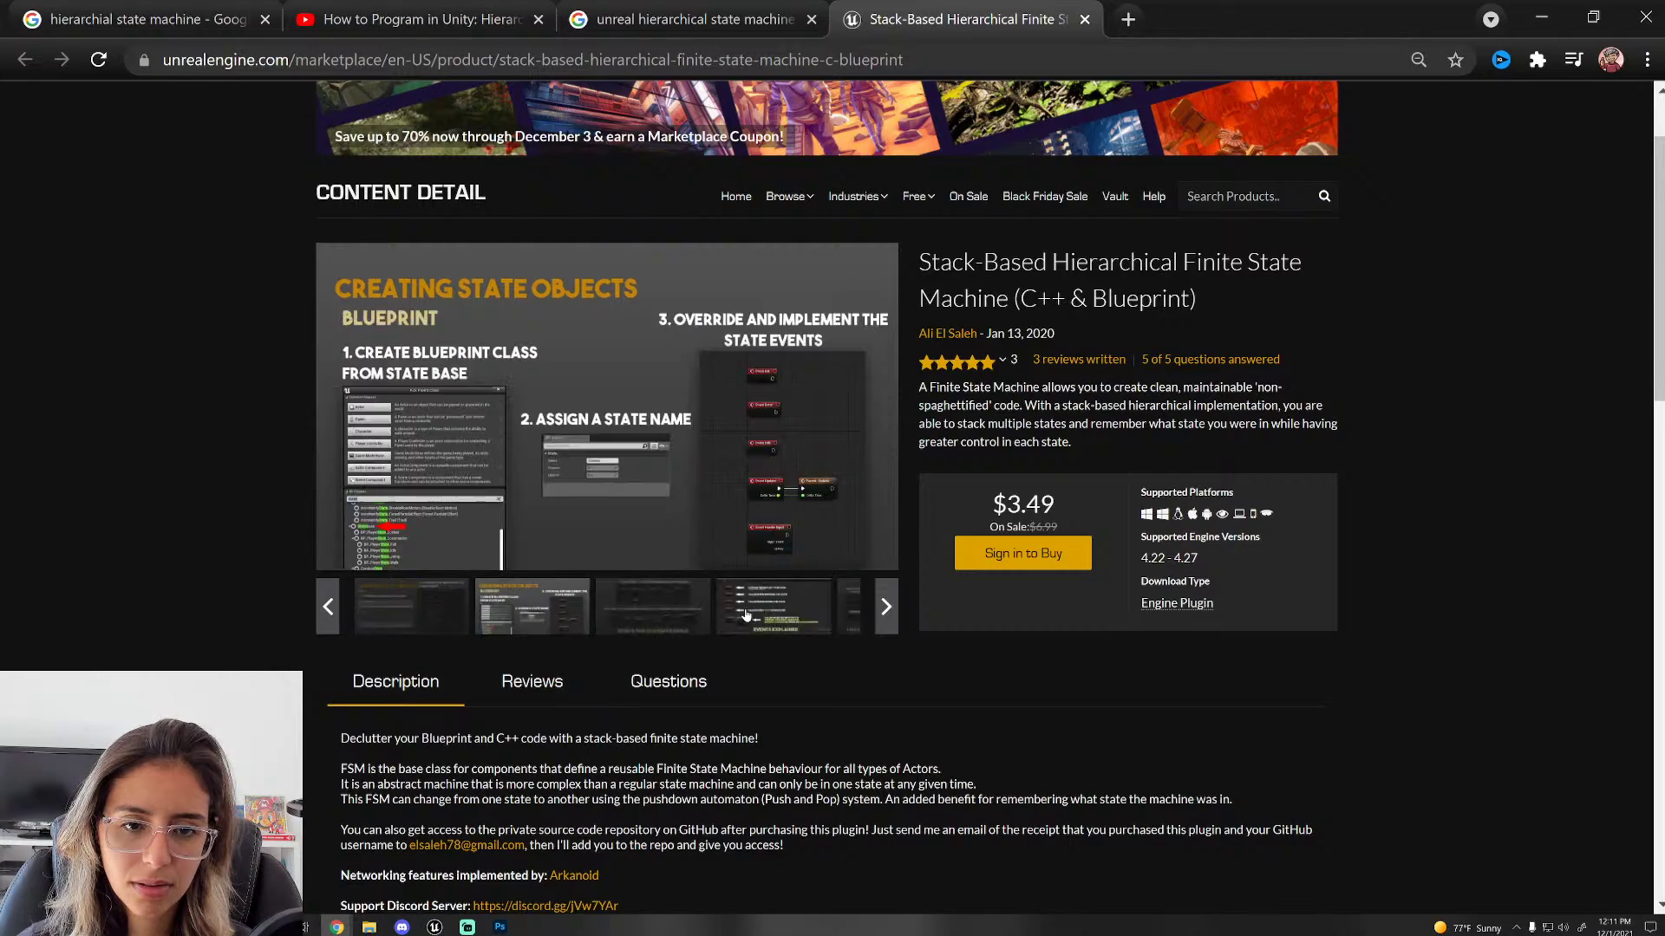
pyautogui.click(769, 613)
pyautogui.click(436, 607)
pyautogui.click(328, 607)
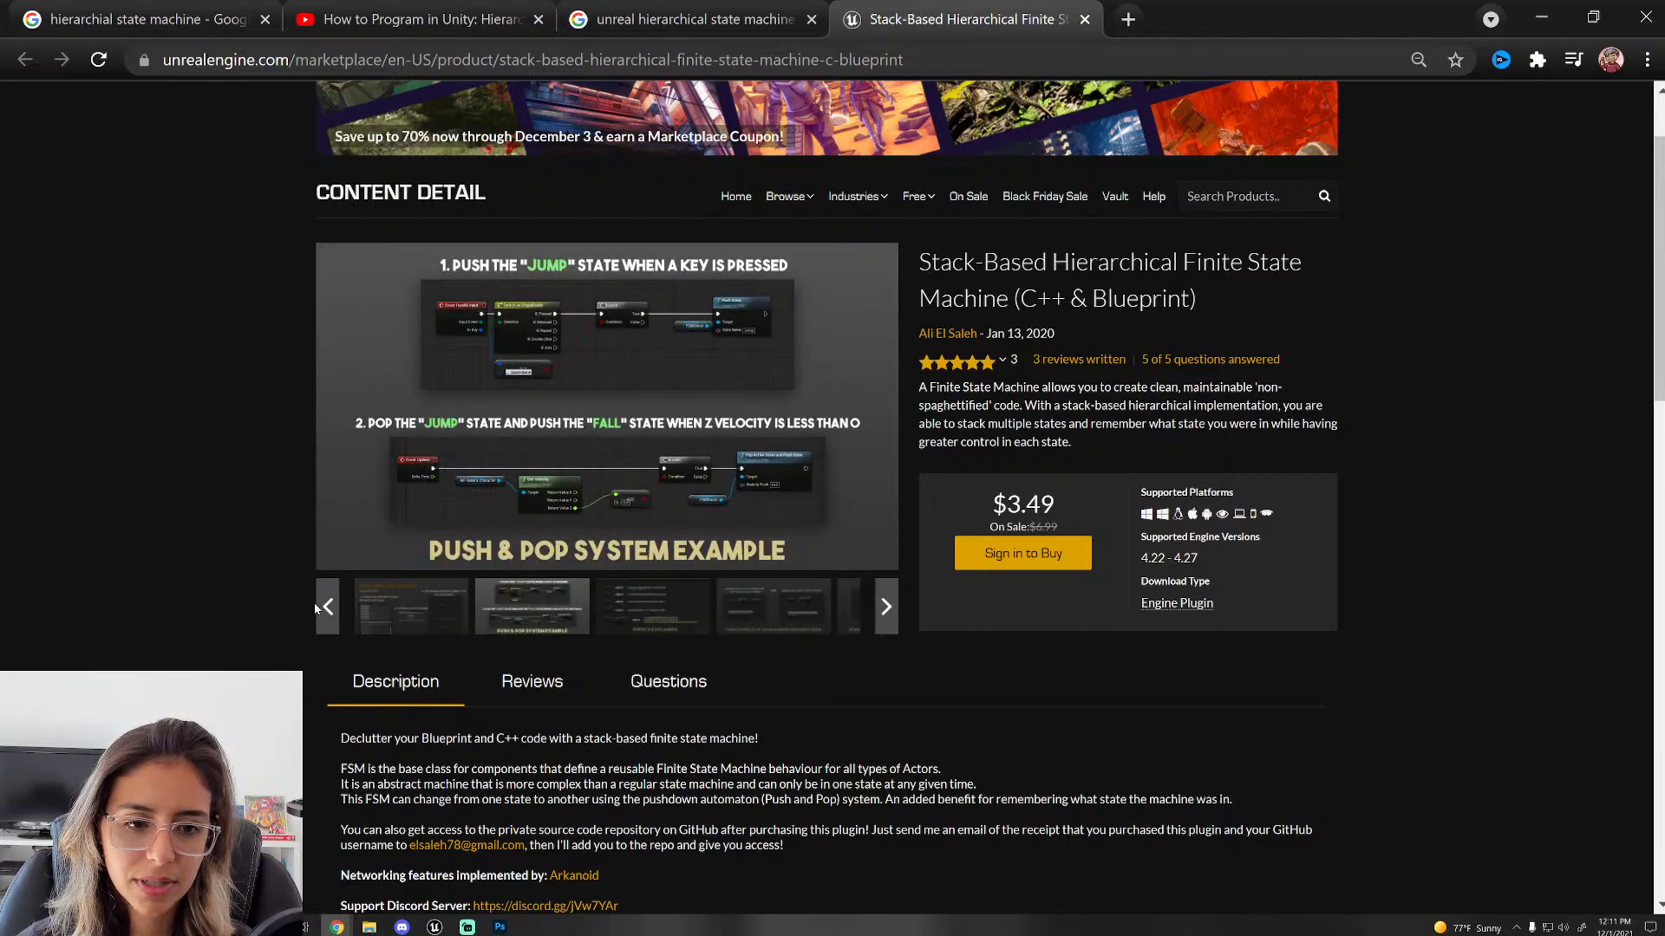
pyautogui.click(323, 613)
pyautogui.click(598, 621)
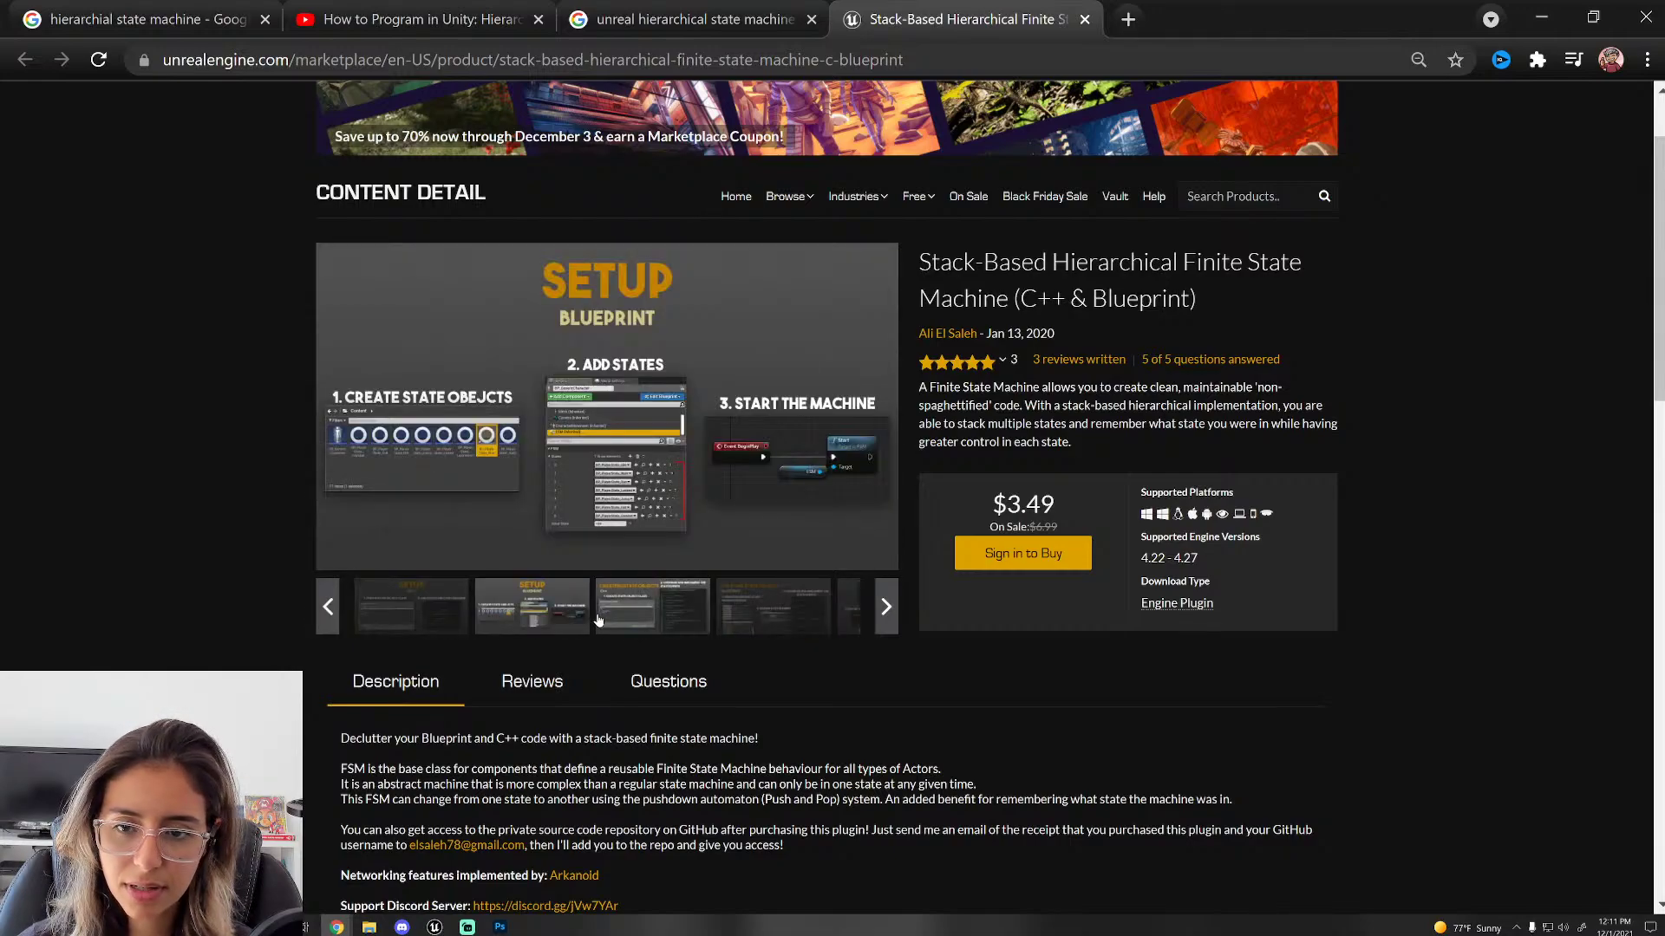
# Step: Enlarge the Blueprint setup image, study the following images through the Blueprint events explanation, and close the enlarged gallery
pyautogui.click(617, 461)
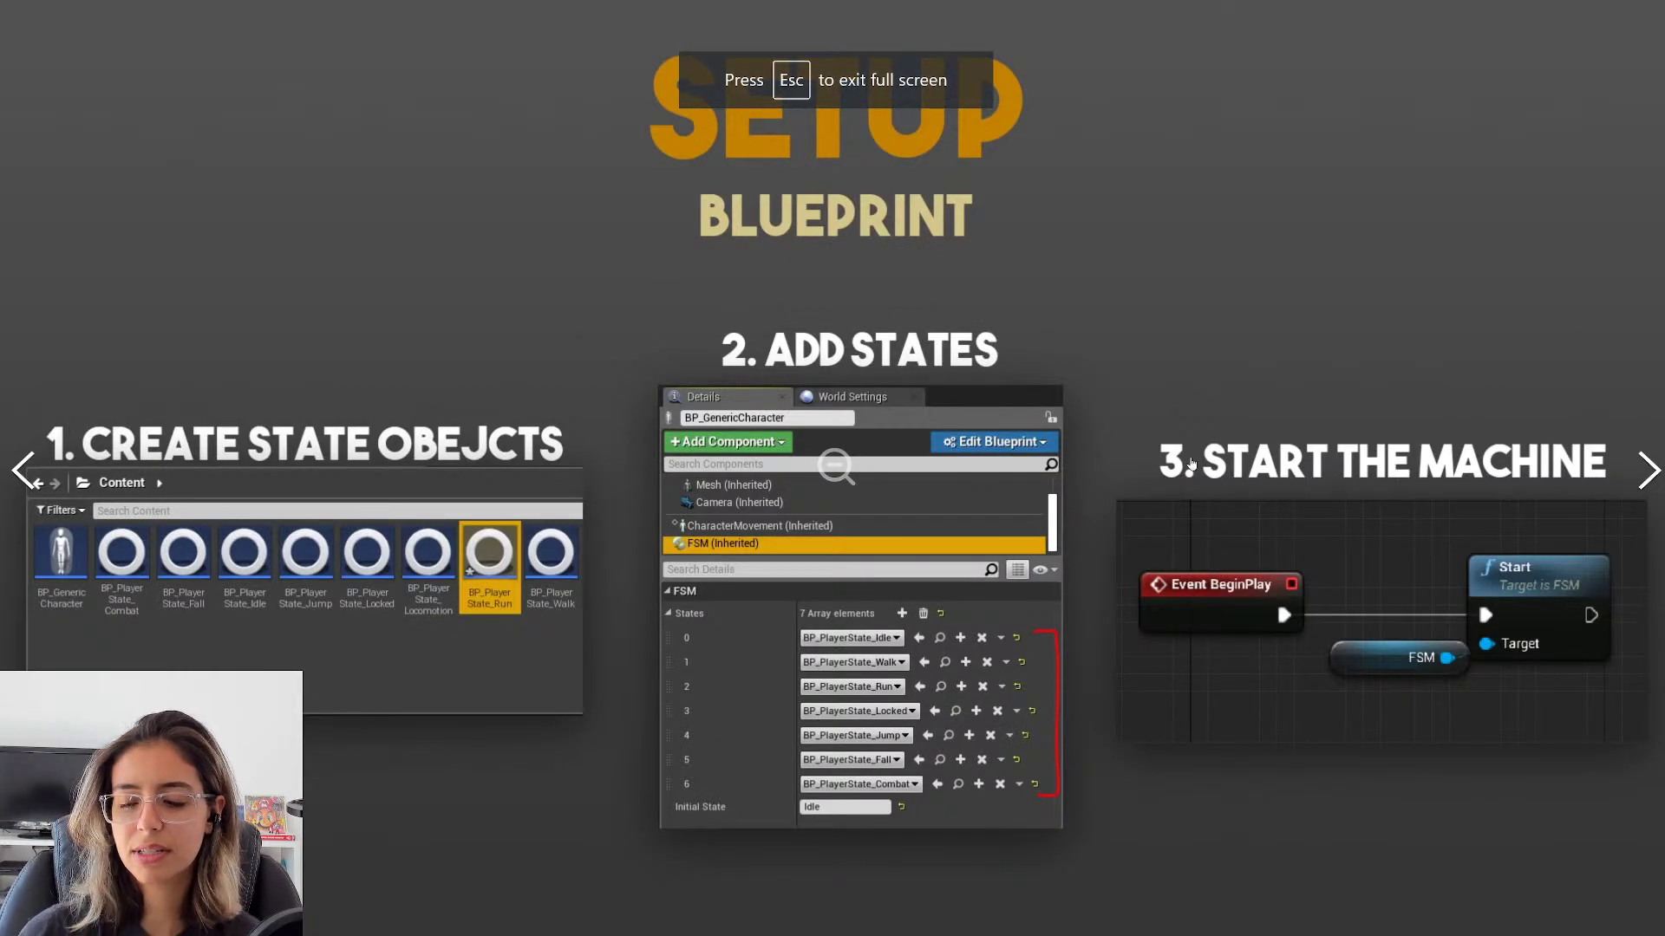
pyautogui.click(1648, 471)
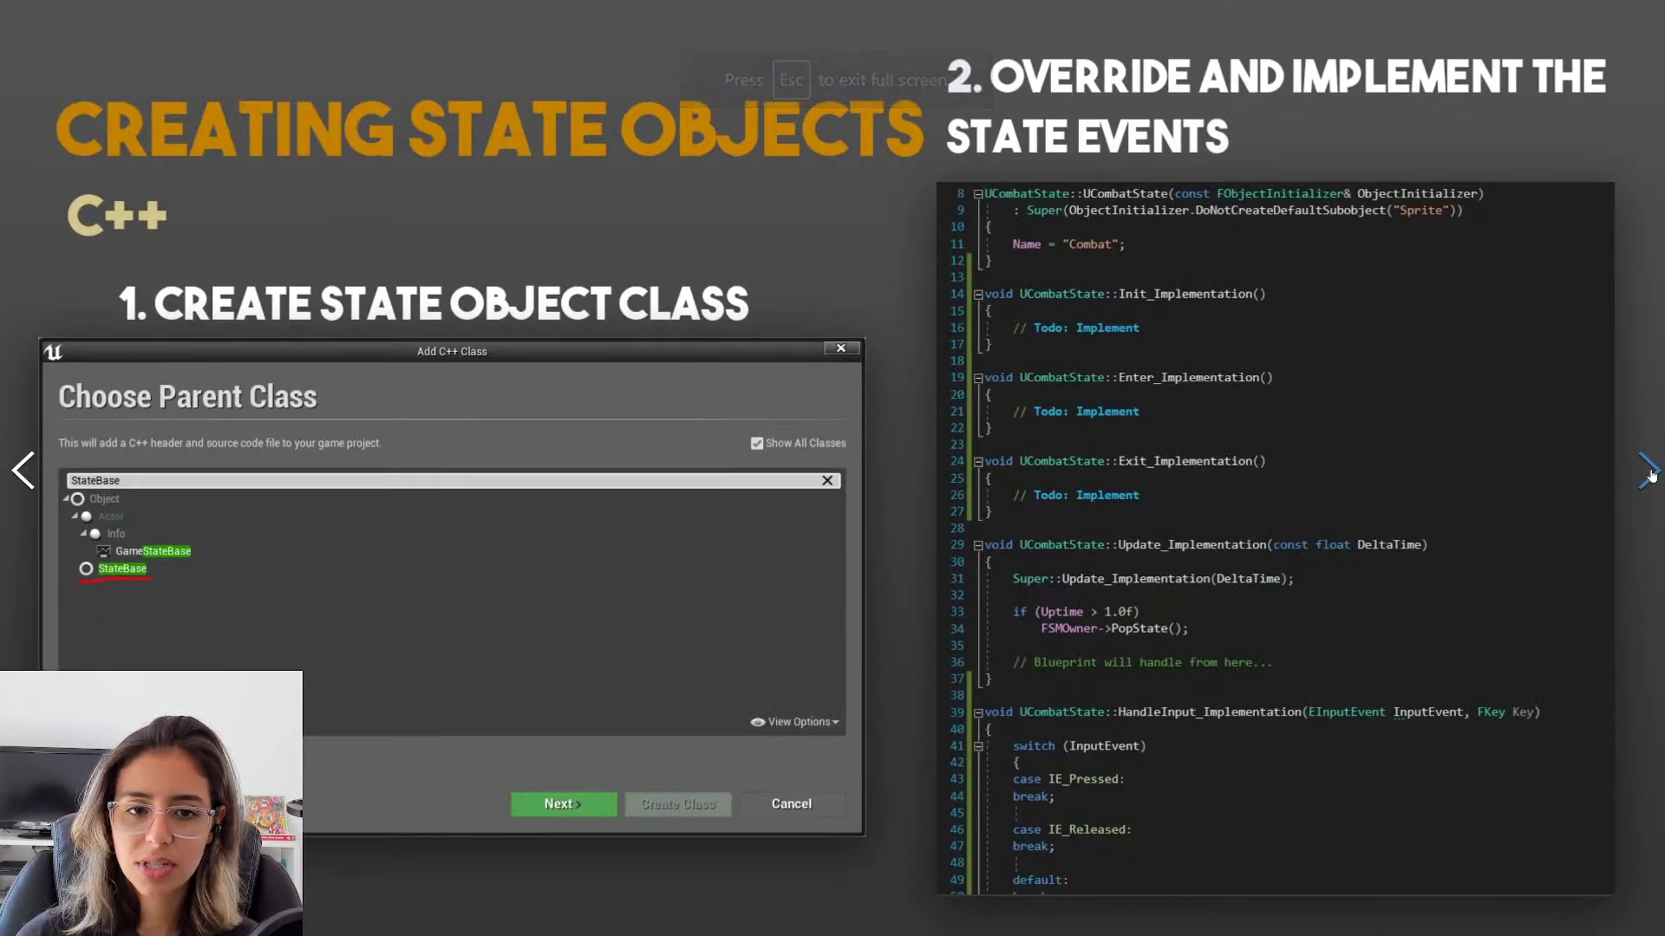
pyautogui.click(1648, 470)
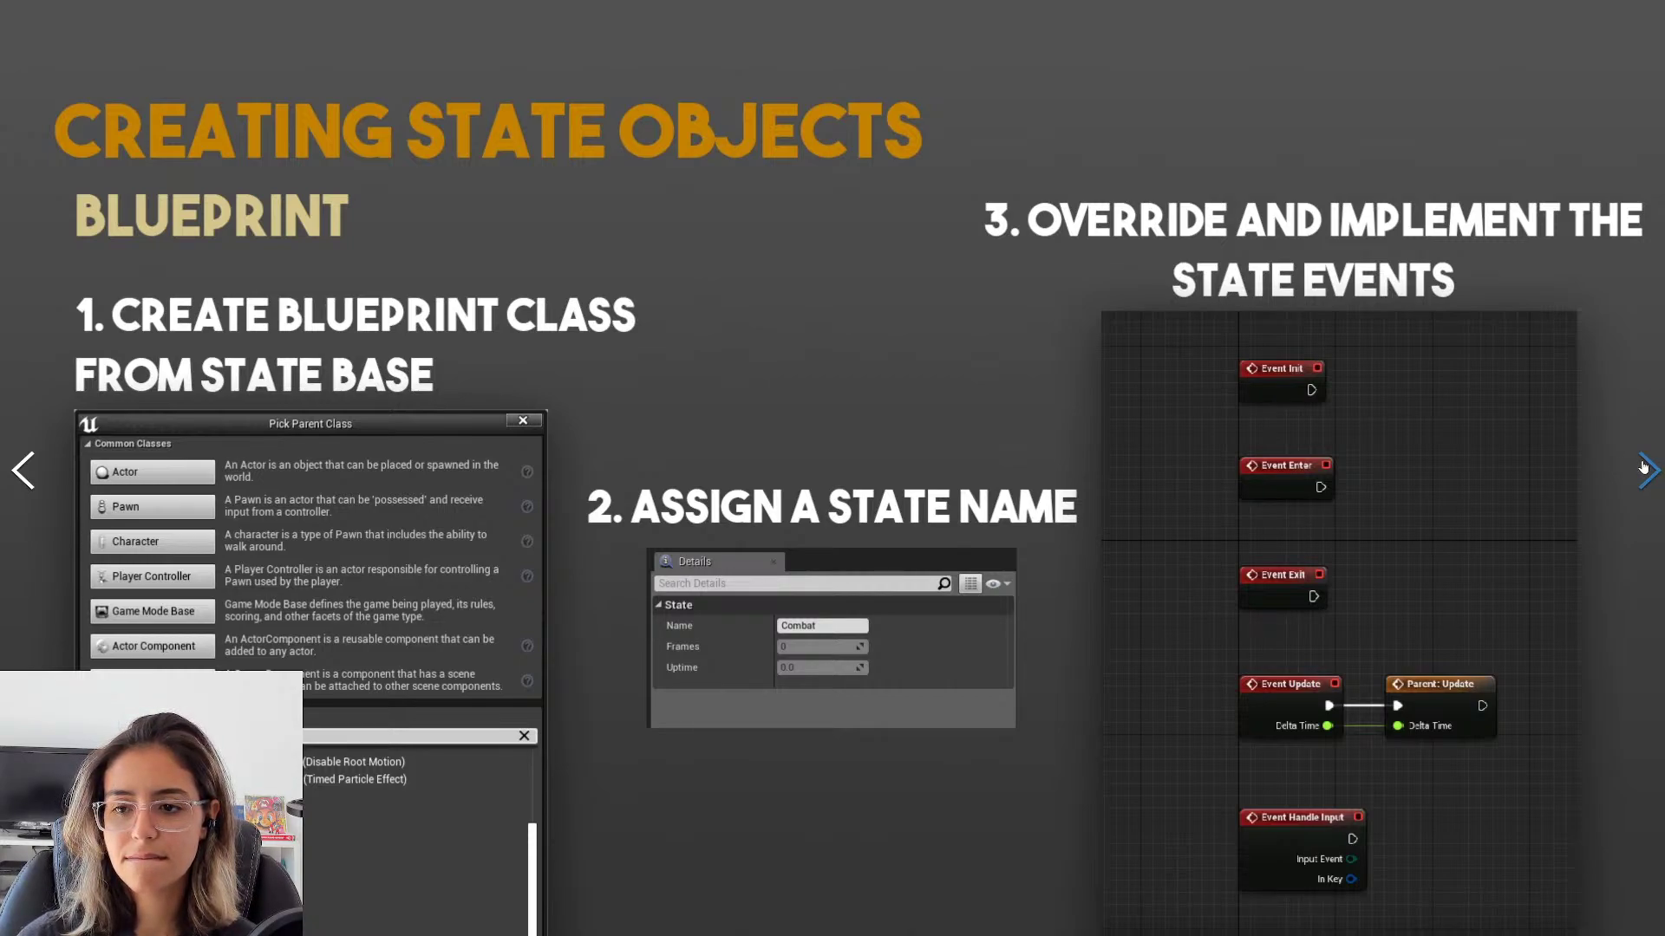
pyautogui.click(1643, 468)
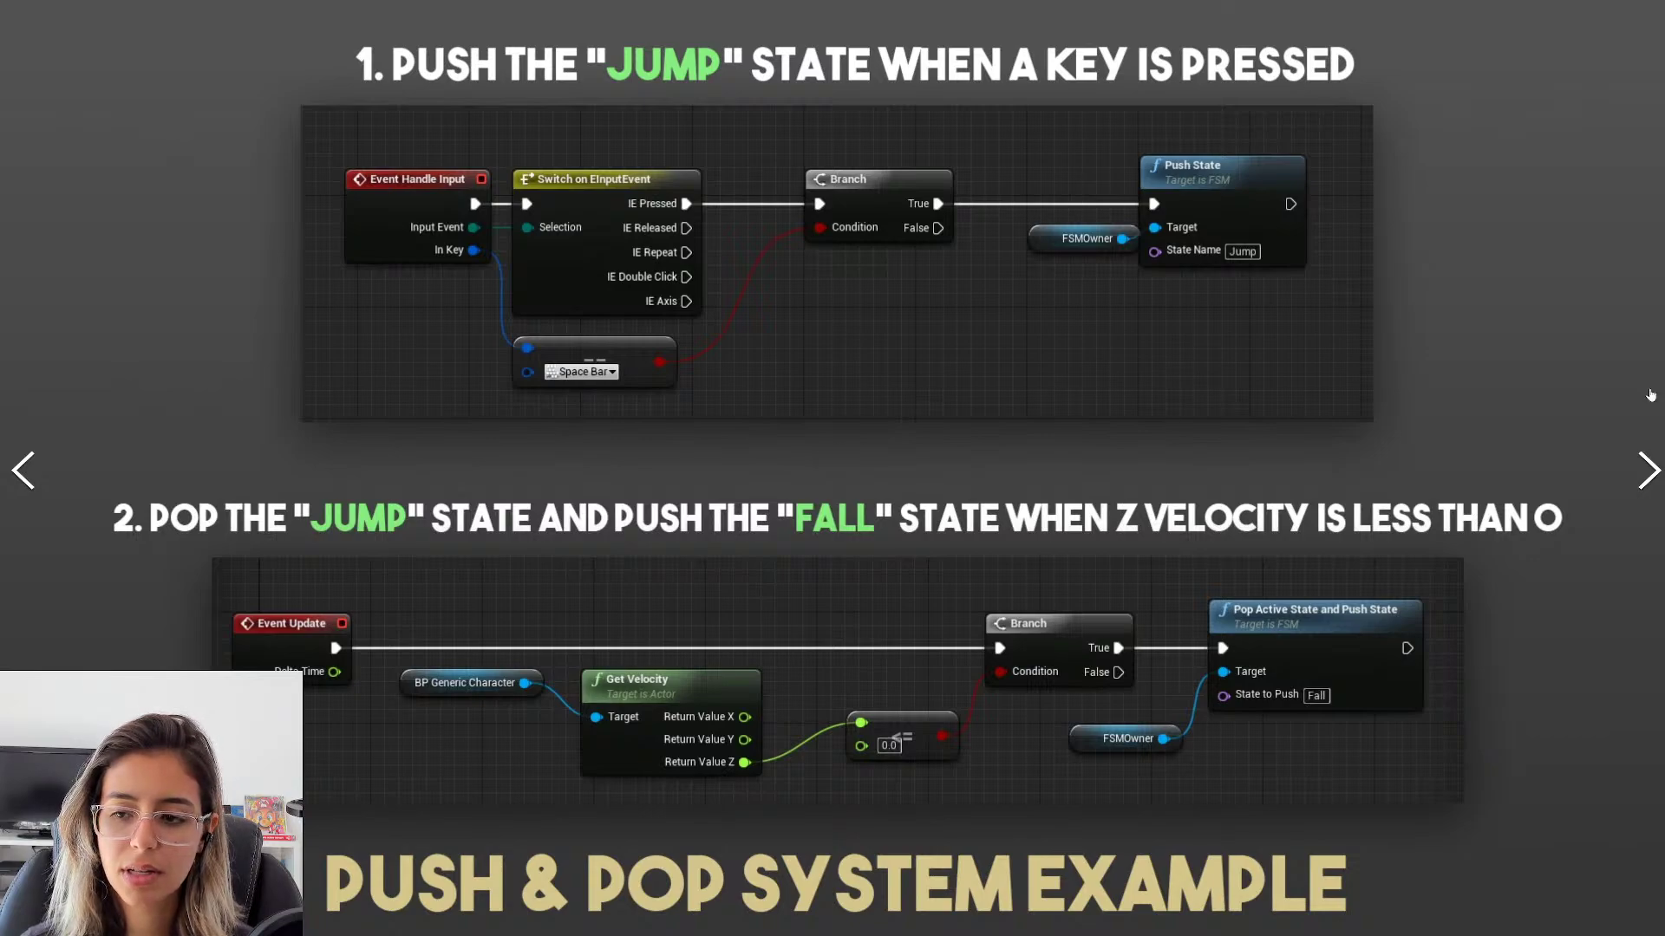
pyautogui.click(1649, 471)
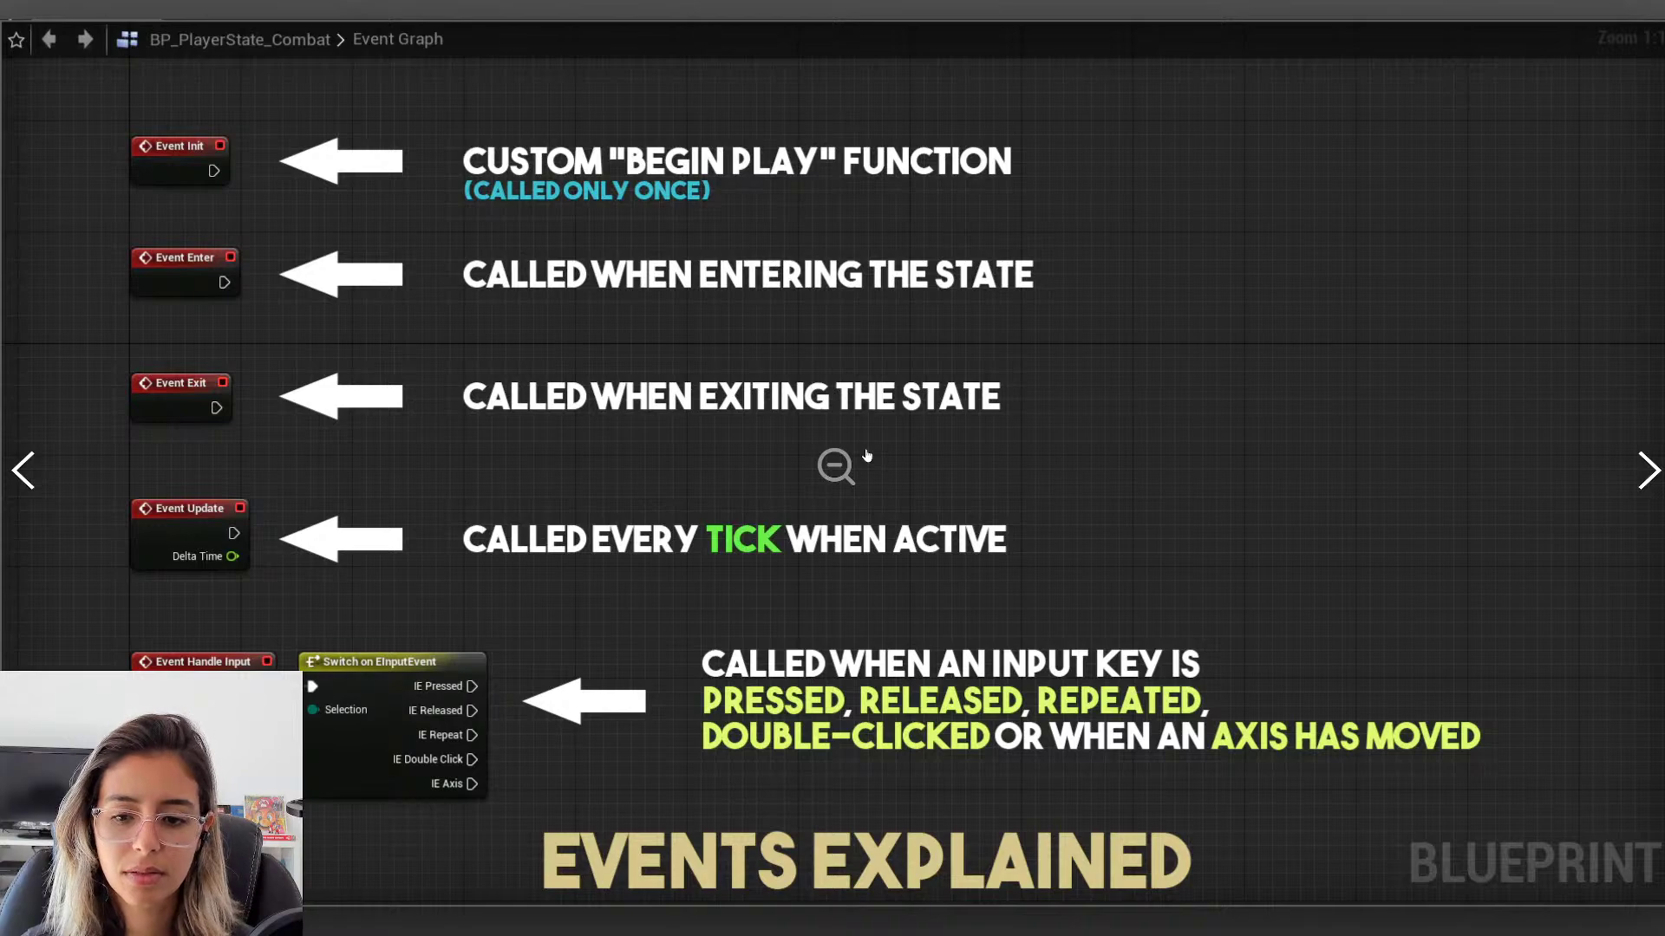
pyautogui.click(1604, 449)
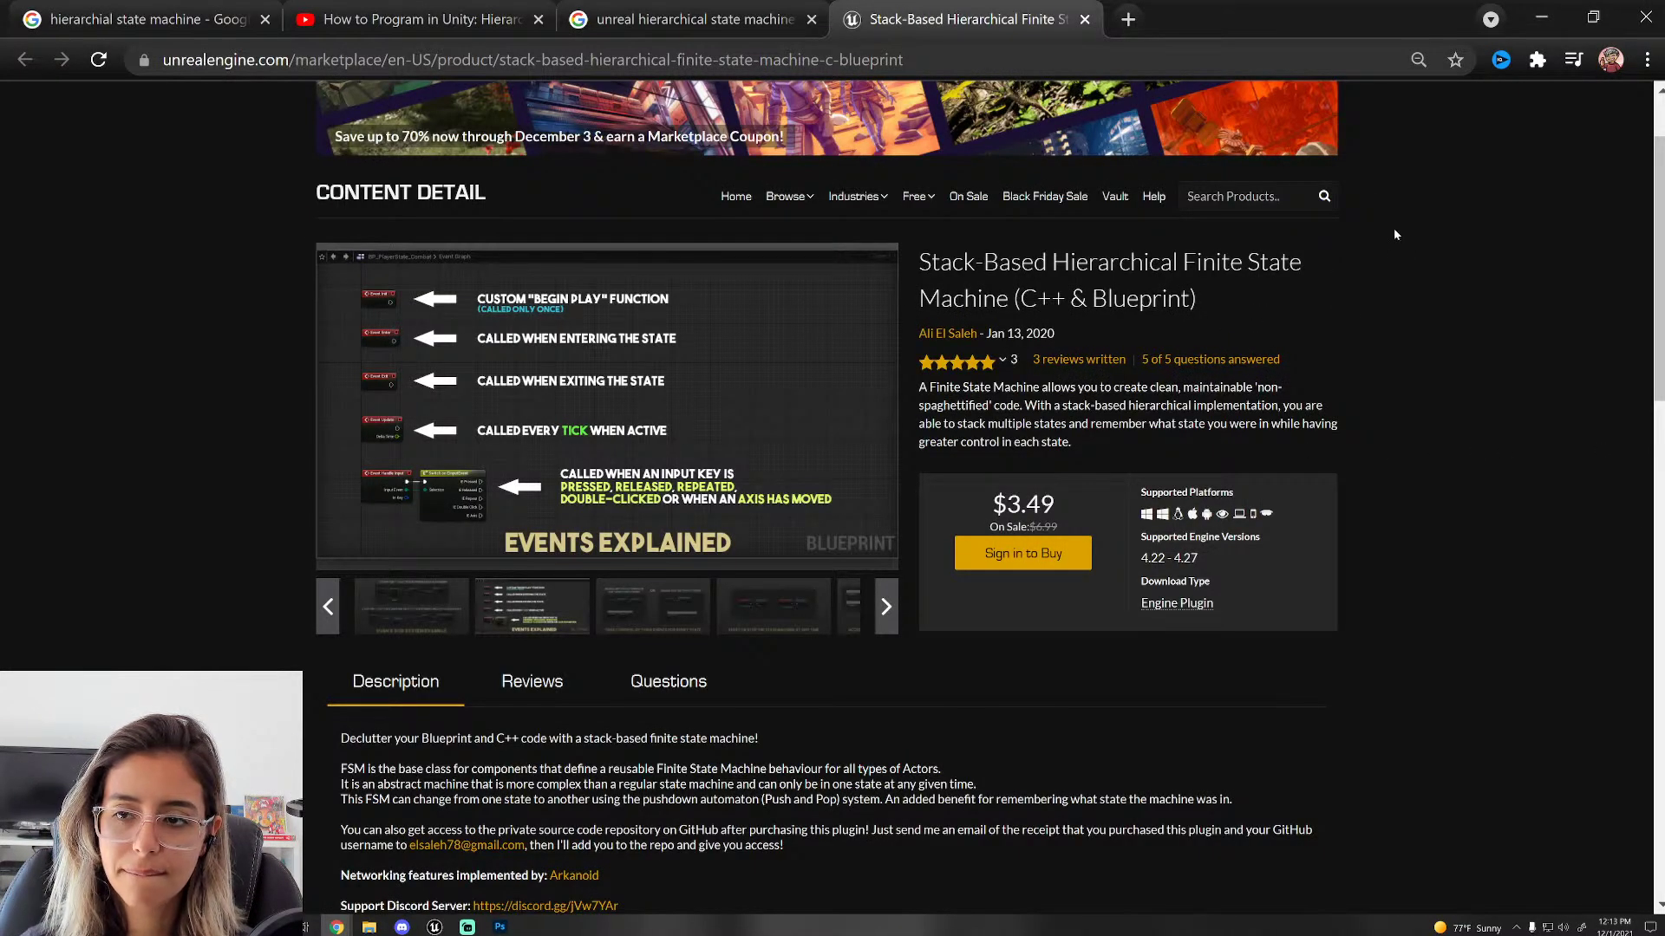
# Step: Open the plugin's reviews, read through them, and return to the product overview
pyautogui.click(1036, 360)
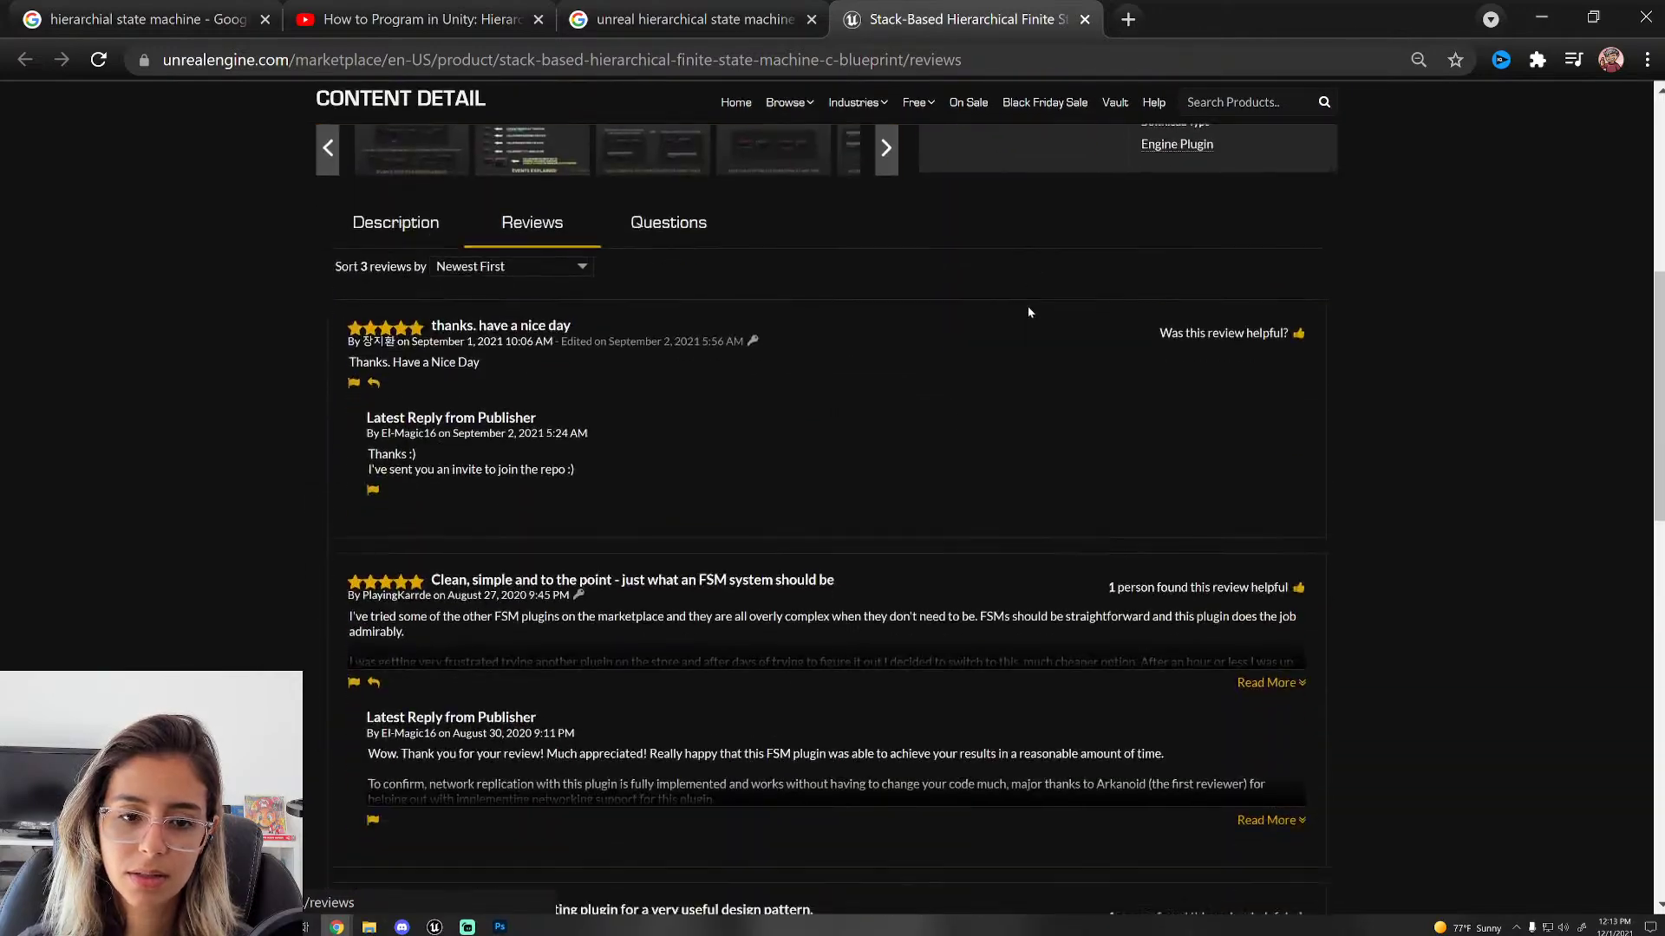
pyautogui.scroll(-1, 1028, 311)
pyautogui.scroll(-5, 616, 614)
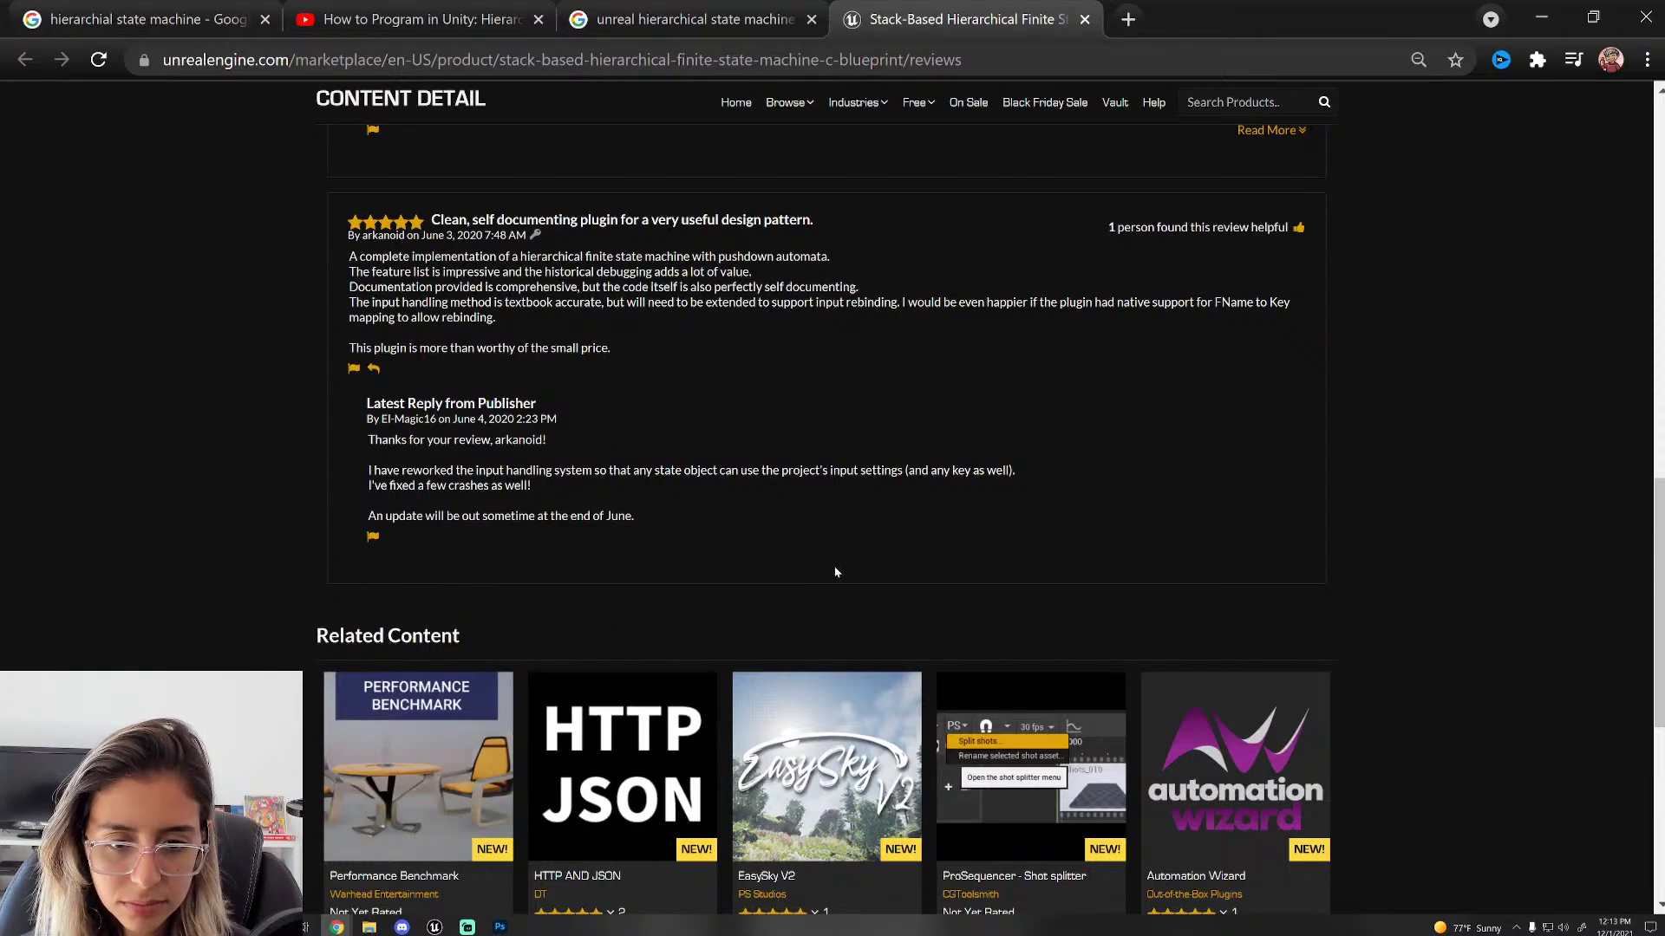
pyautogui.middleClick(824, 619)
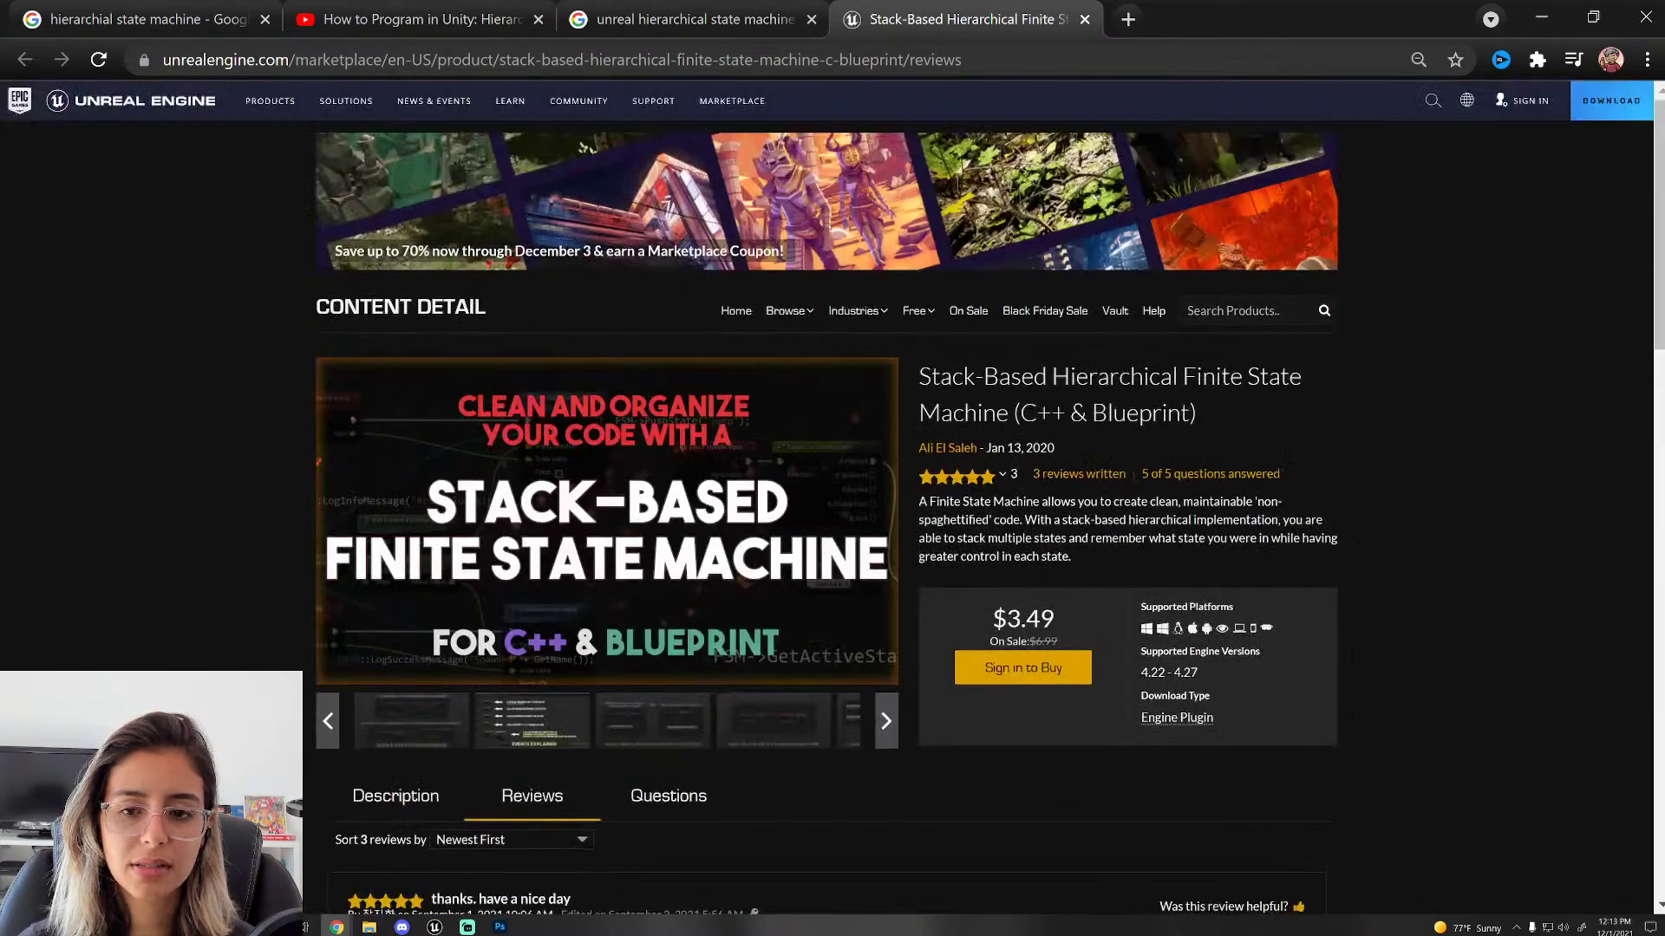
pyautogui.scroll(-1, 1406, 432)
pyautogui.scroll(-2, 1405, 430)
pyautogui.scroll(1, 1406, 431)
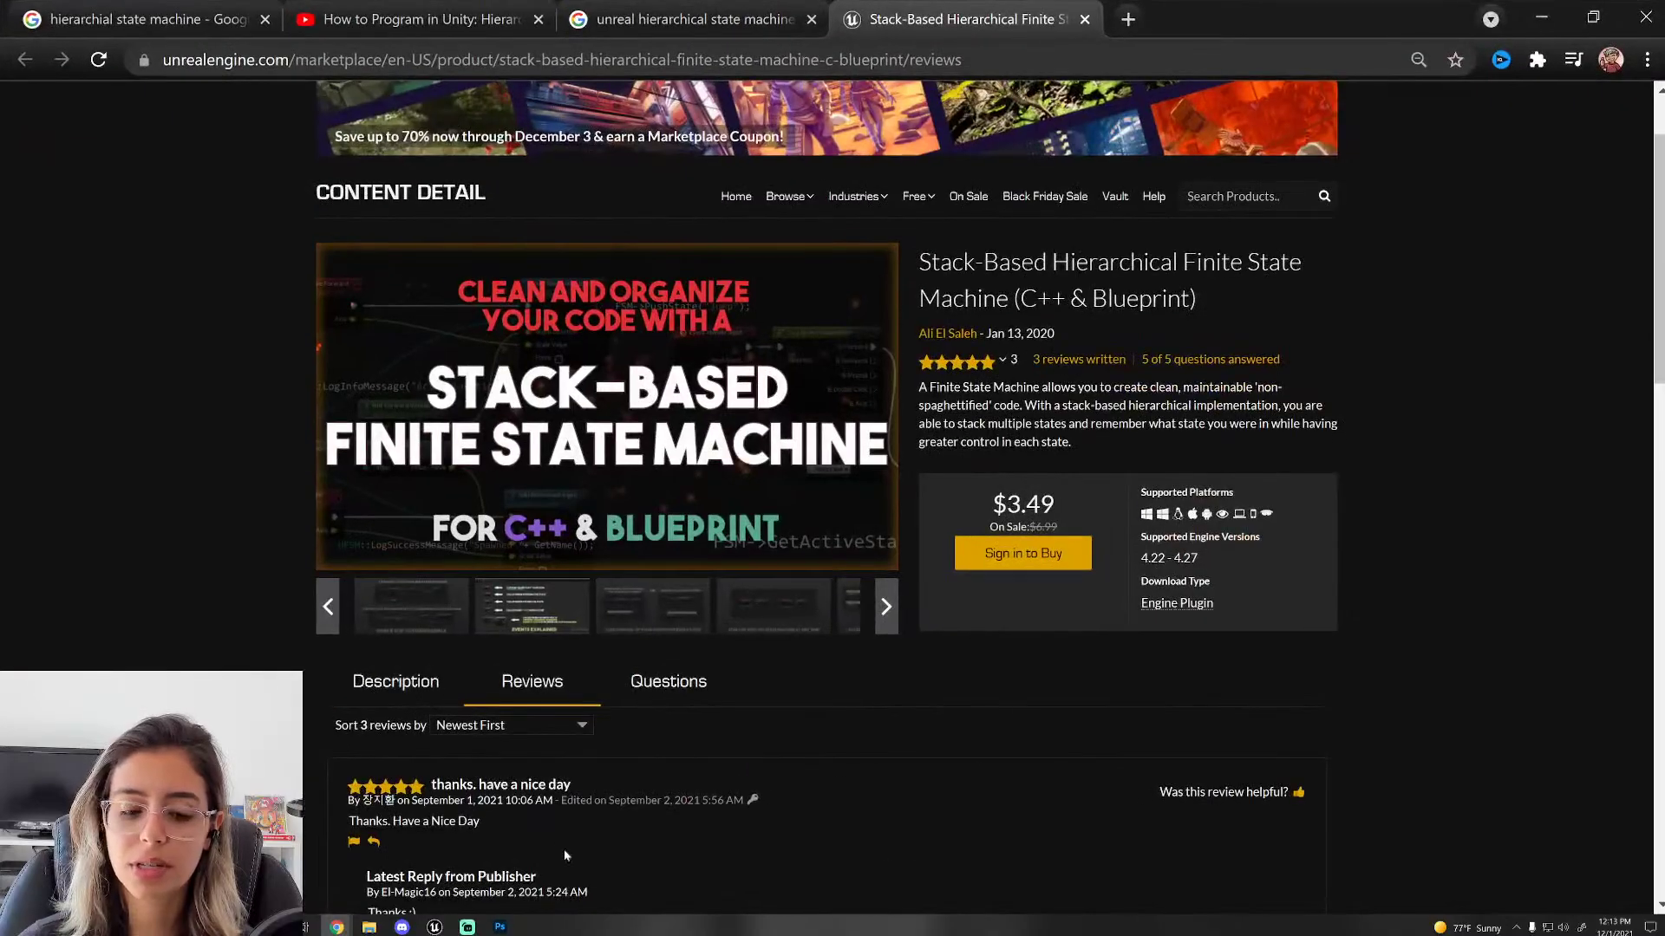
# Step: Switch to the ThirdPersonCharacter Blueprint in Unreal Editor, look over the whole Wall Run Macro, and open the Event Graph
pyautogui.moveTo(436, 924)
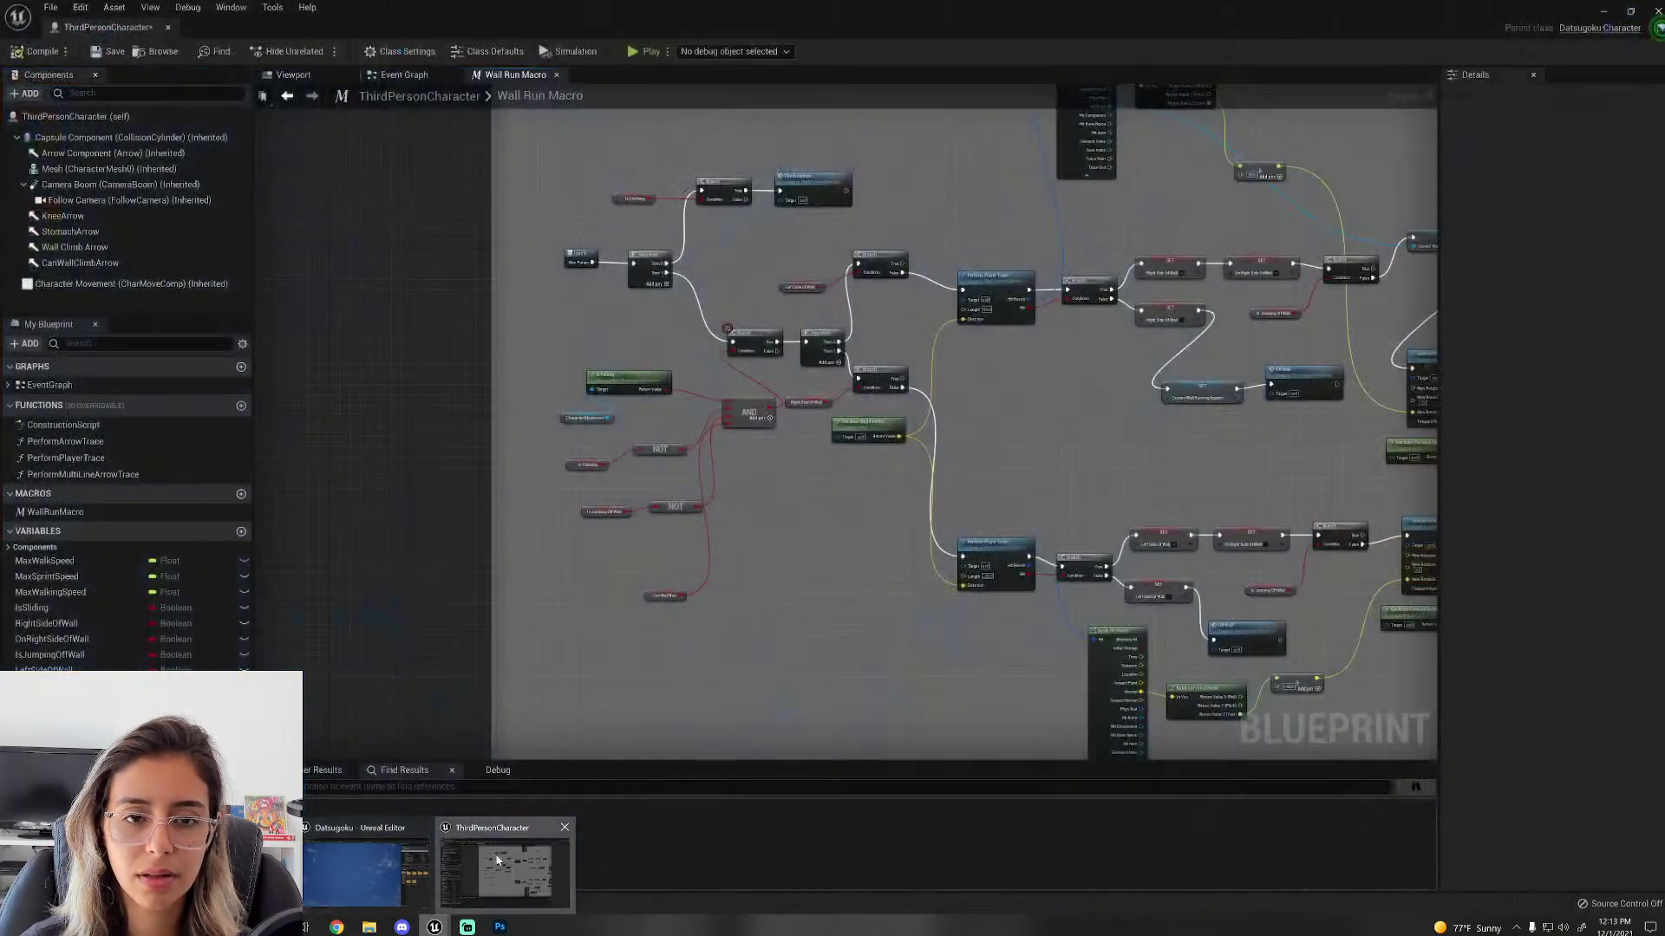
pyautogui.click(497, 860)
pyautogui.scroll(-3, 897, 407)
pyautogui.moveTo(960, 447); pyautogui.dragTo(679, 443, button='right')
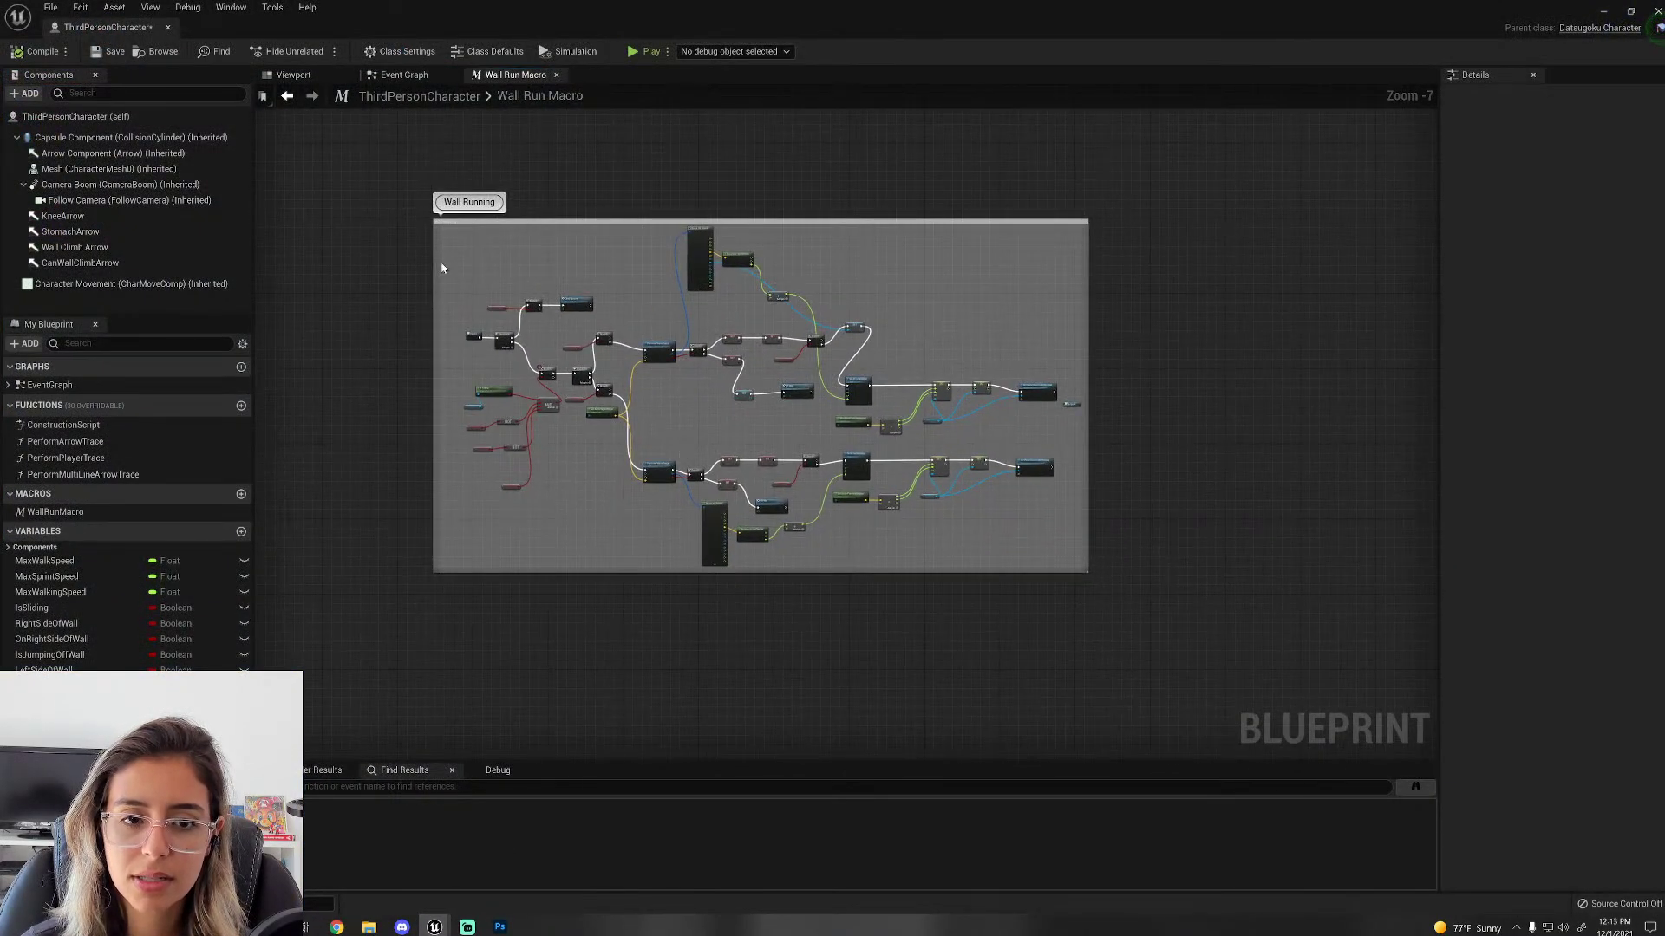
pyautogui.click(424, 77)
# Step: Examine the Event Tick, Switch on PlayerStates and Wall Run Macro nodes in the character's Event Graph
pyautogui.scroll(-5, 539, 346)
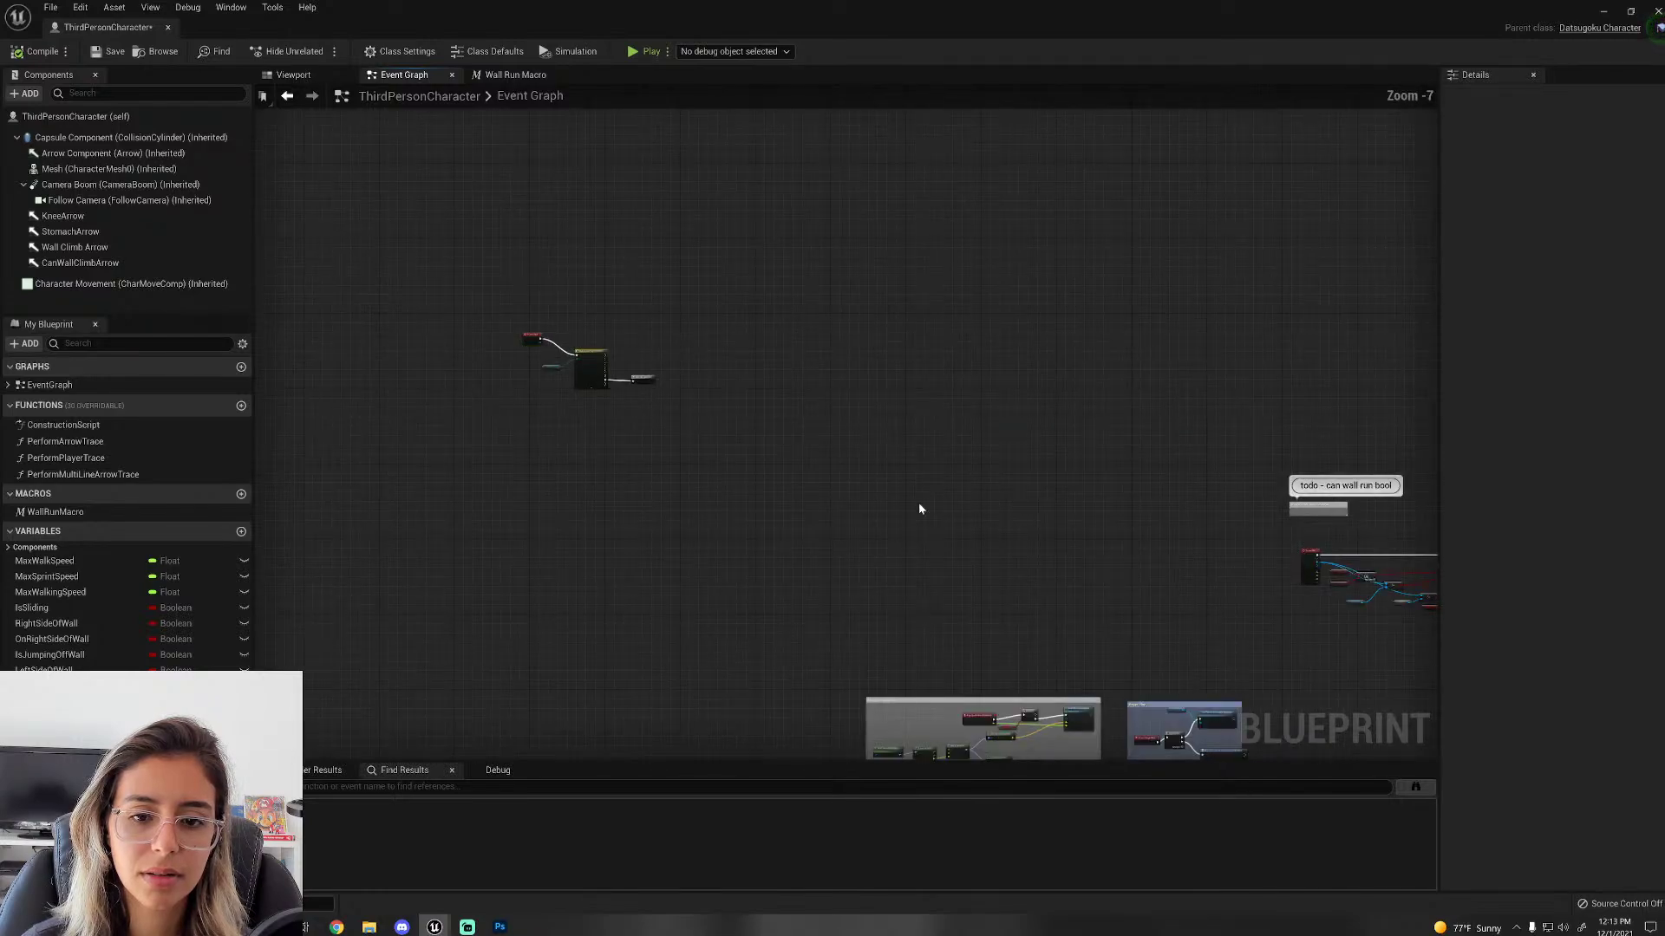
pyautogui.moveTo(687, 446); pyautogui.dragTo(1123, 586)
pyautogui.moveTo(1093, 478); pyautogui.dragTo(771, 251, button='right')
pyautogui.scroll(7, 840, 285)
pyautogui.scroll(-2, 994, 570)
pyautogui.moveTo(982, 700); pyautogui.dragTo(794, 237, button='right')
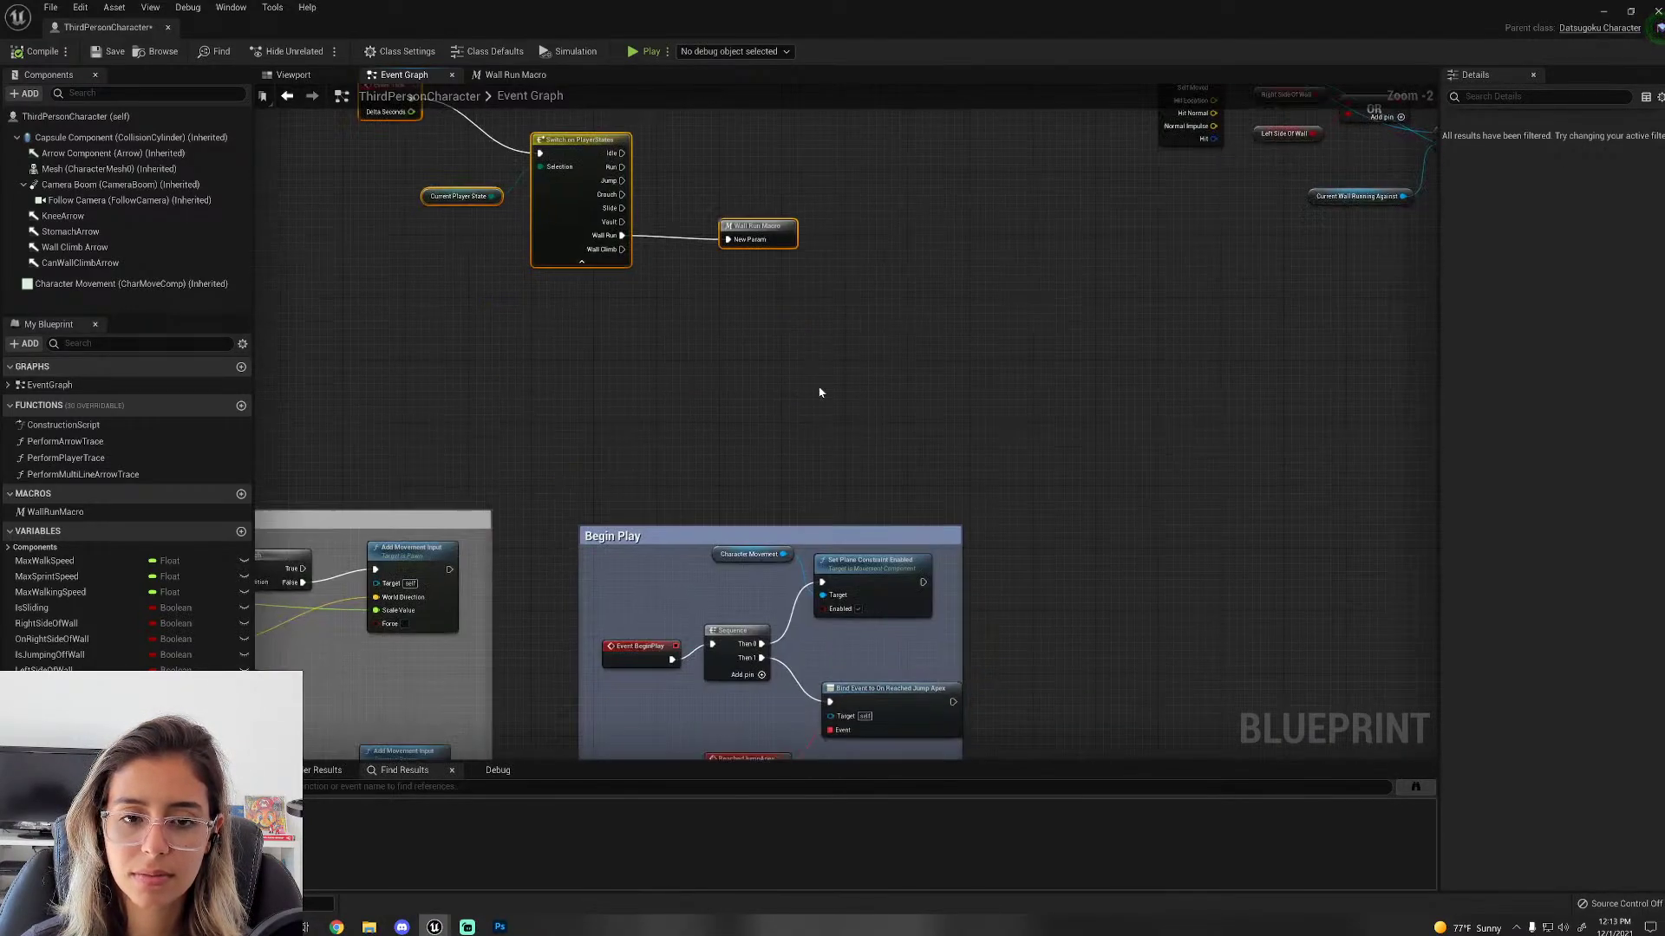
pyautogui.moveTo(817, 389); pyautogui.dragTo(901, 482, button='right')
pyautogui.scroll(2, 884, 491)
pyautogui.moveTo(635, 407); pyautogui.dragTo(799, 568, button='right')
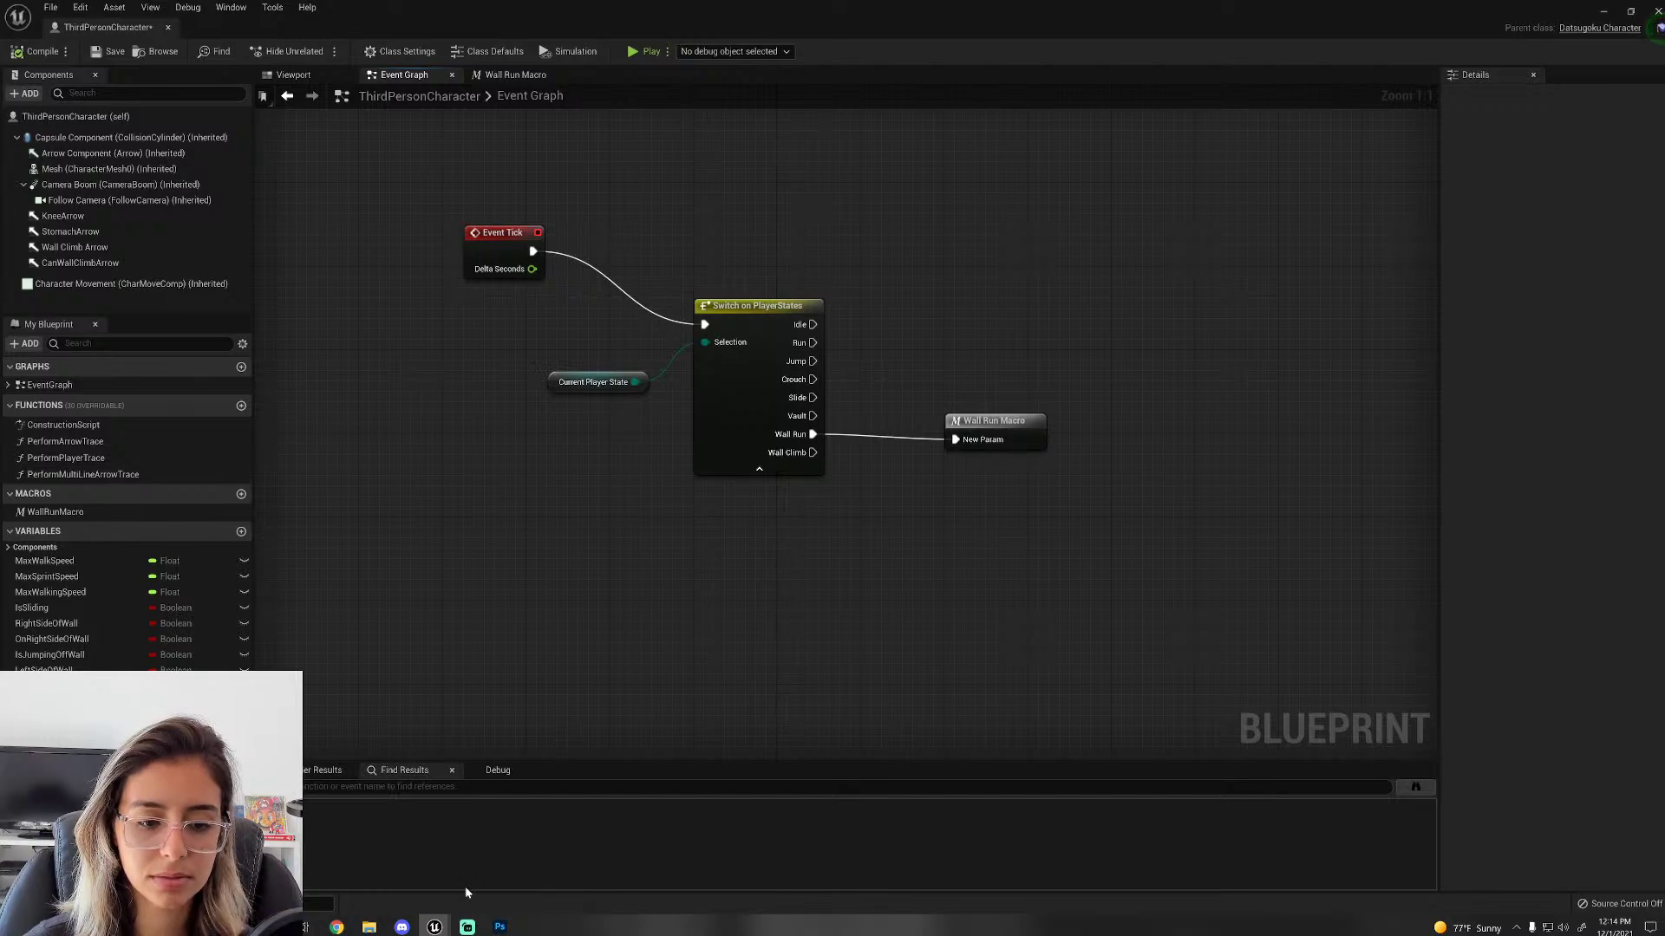
# Step: Return to the level editor and open the ThirdPerson_AnimBP Blueprint from the Mannequin Animations folder
pyautogui.moveTo(434, 919)
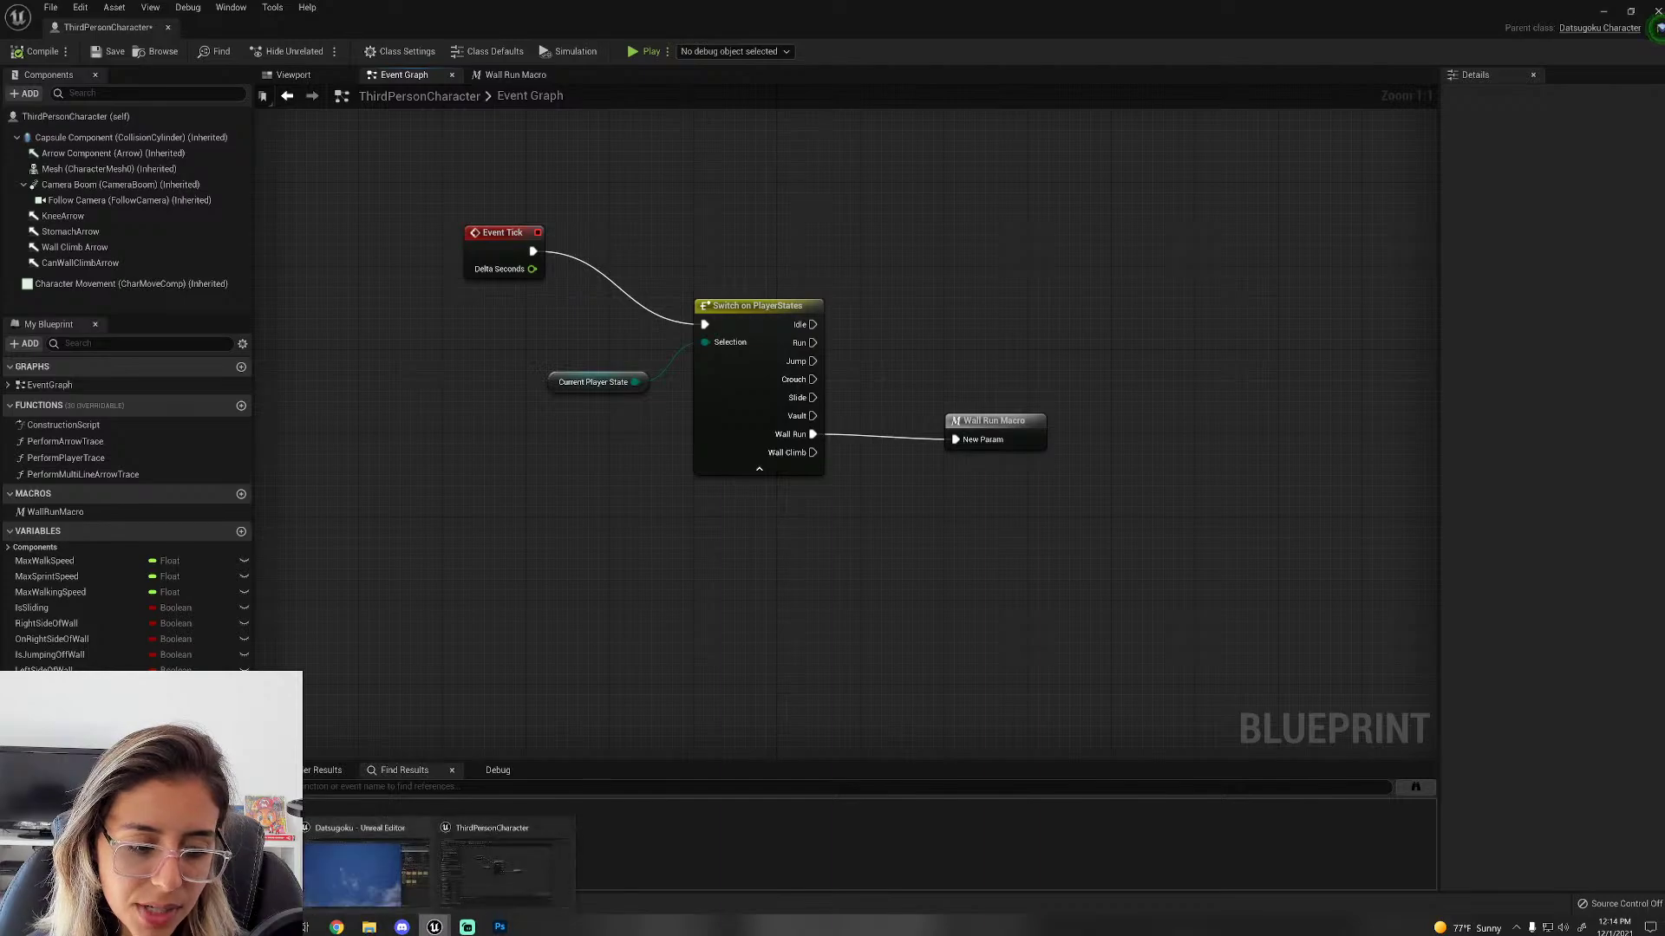
pyautogui.click(512, 846)
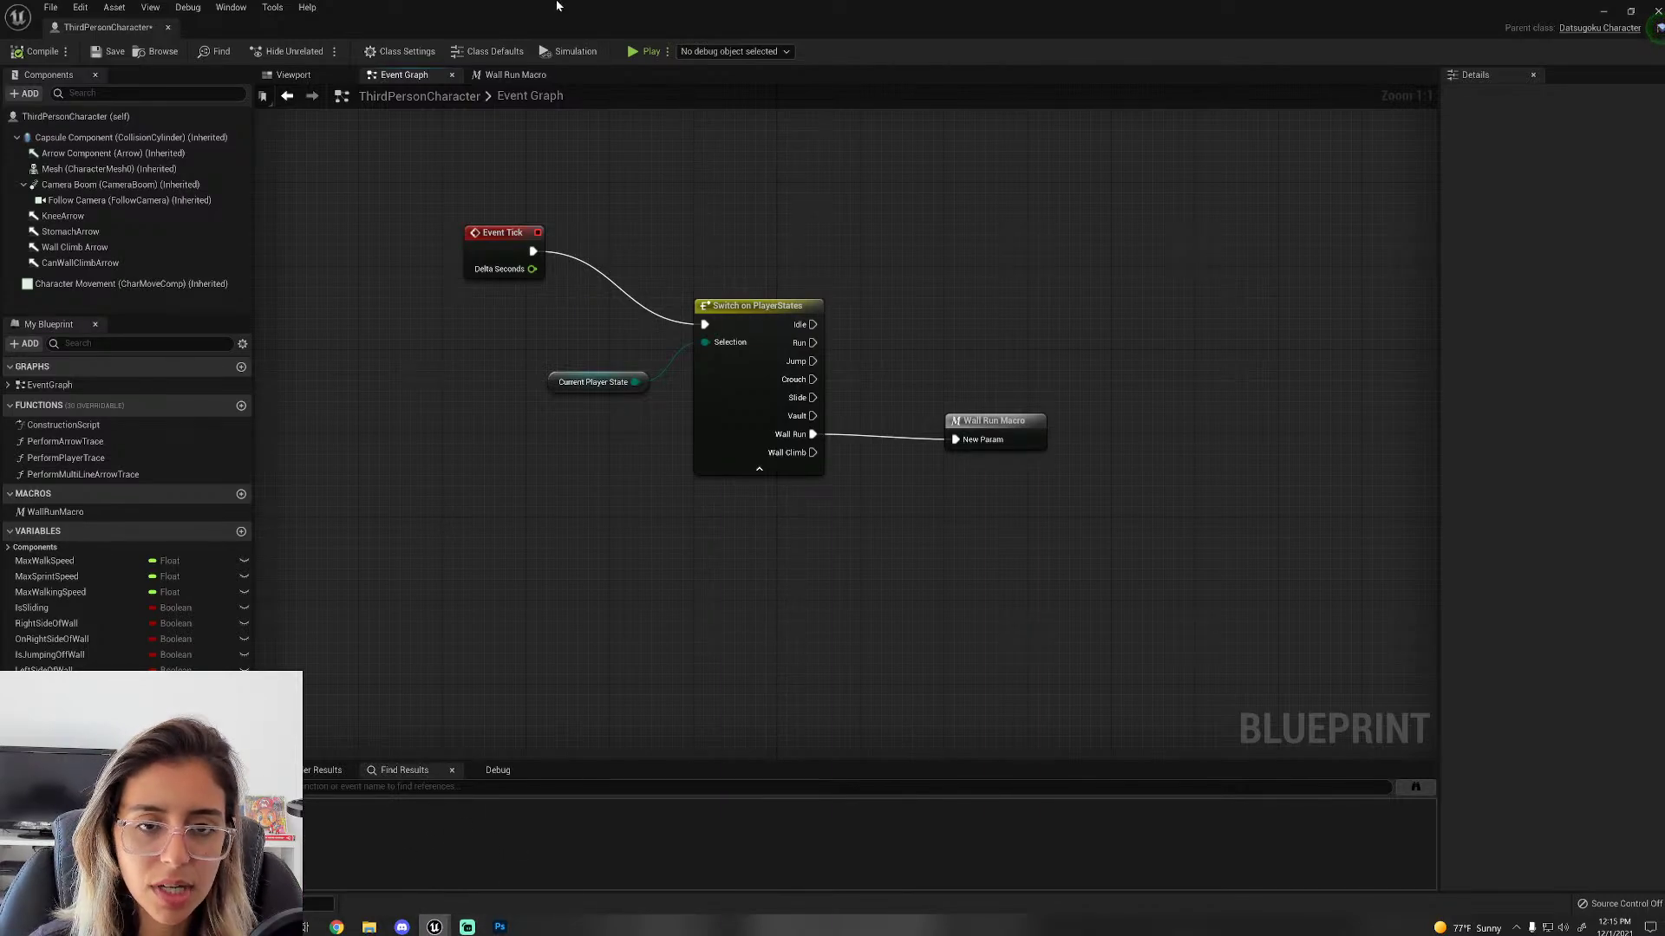
pyautogui.moveTo(557, 6); pyautogui.dragTo(1661, 48)
pyautogui.click(524, 294)
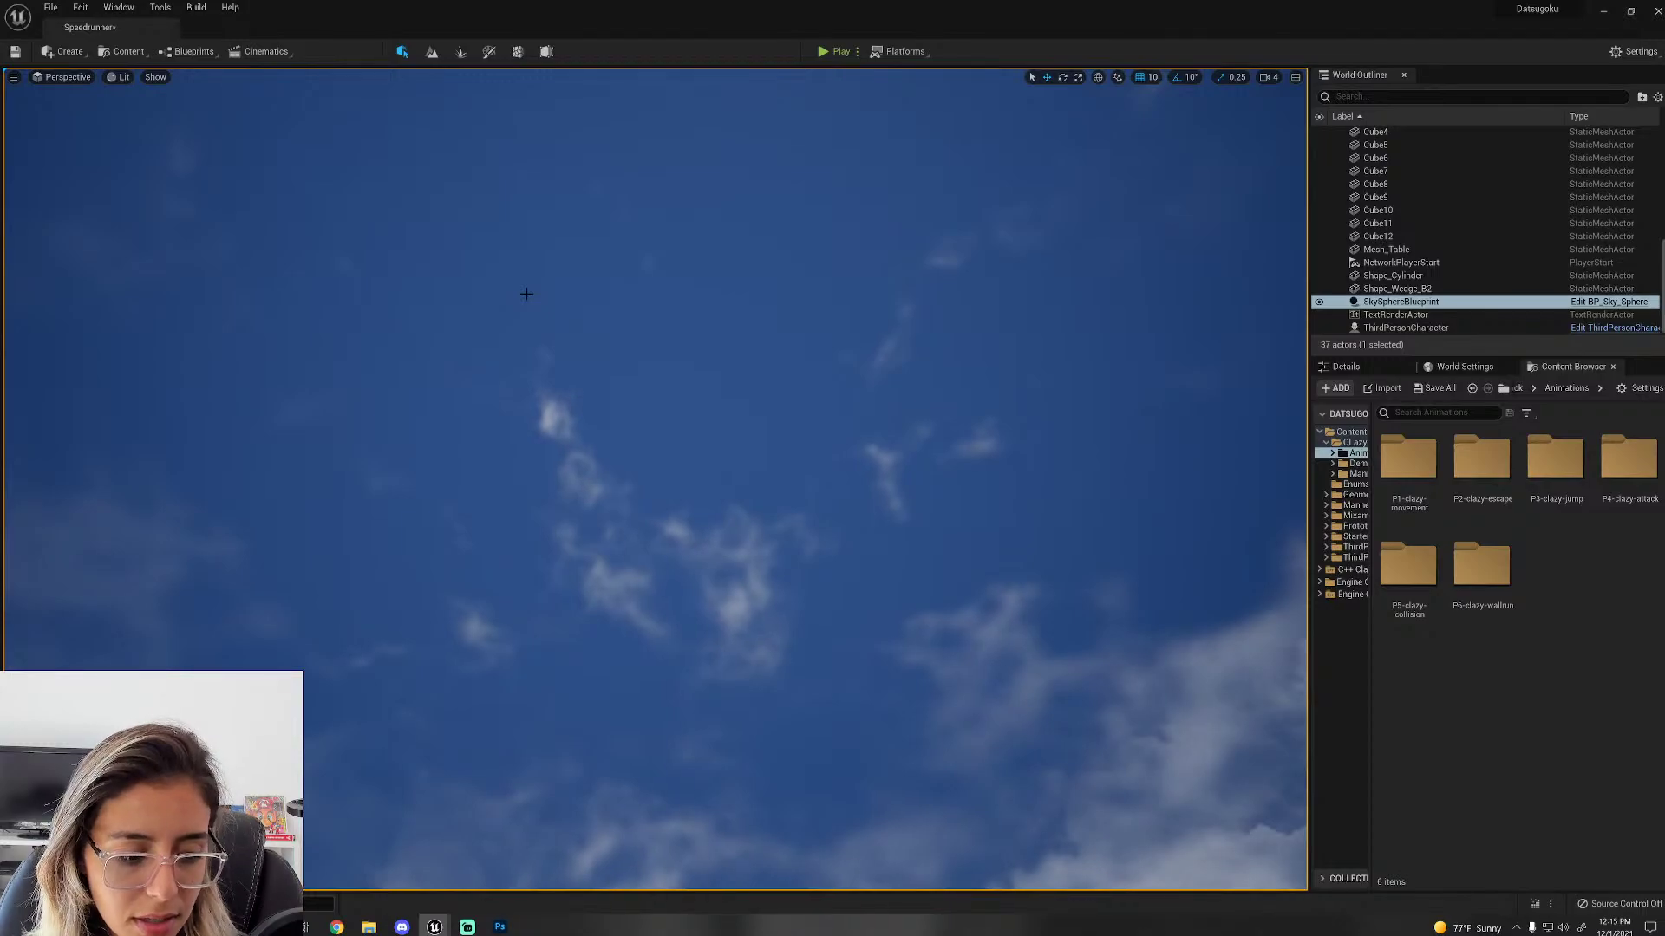
pyautogui.hotkey('ctrl', 'space')
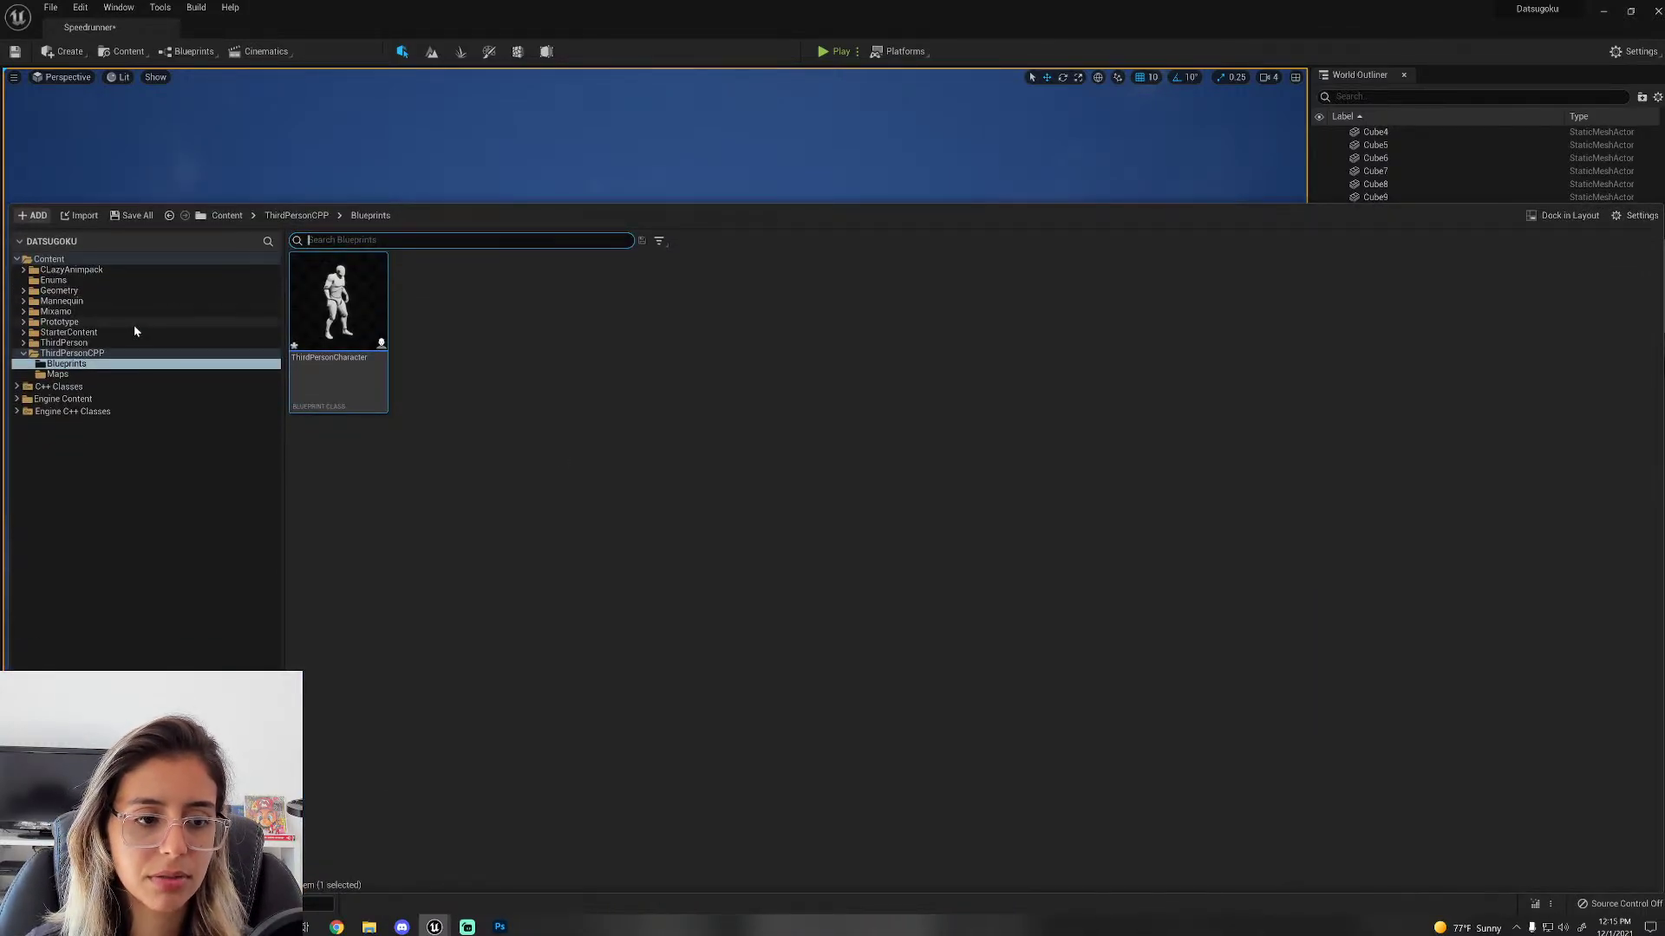
pyautogui.click(69, 292)
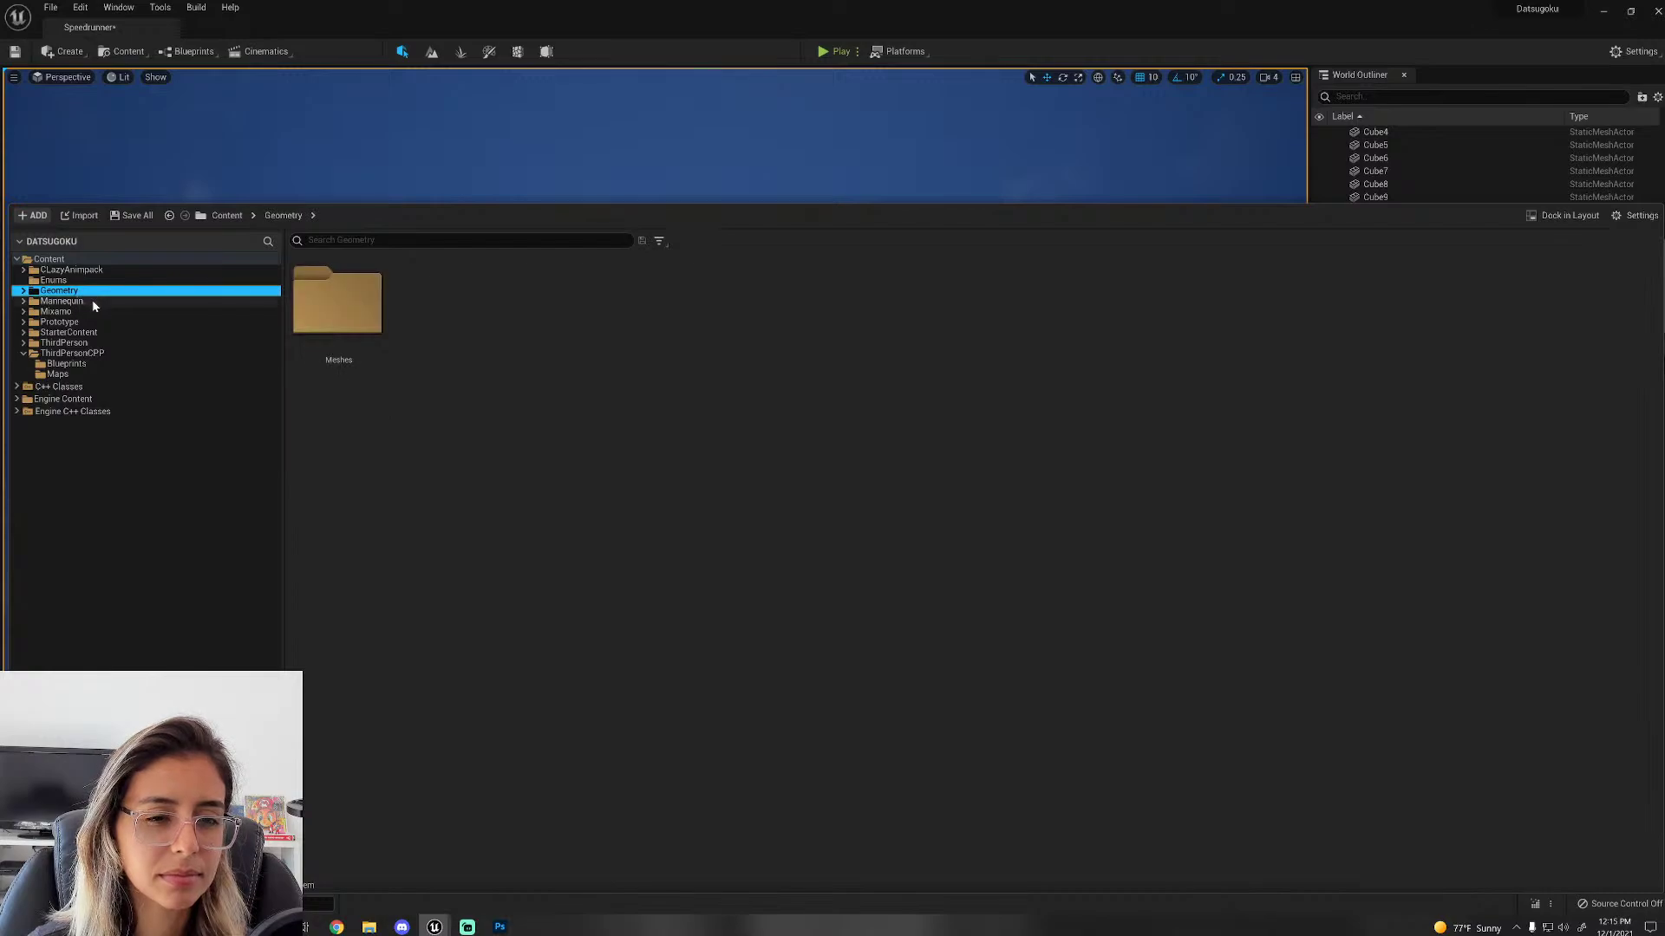
pyautogui.click(94, 303)
pyautogui.doubleClick(337, 301)
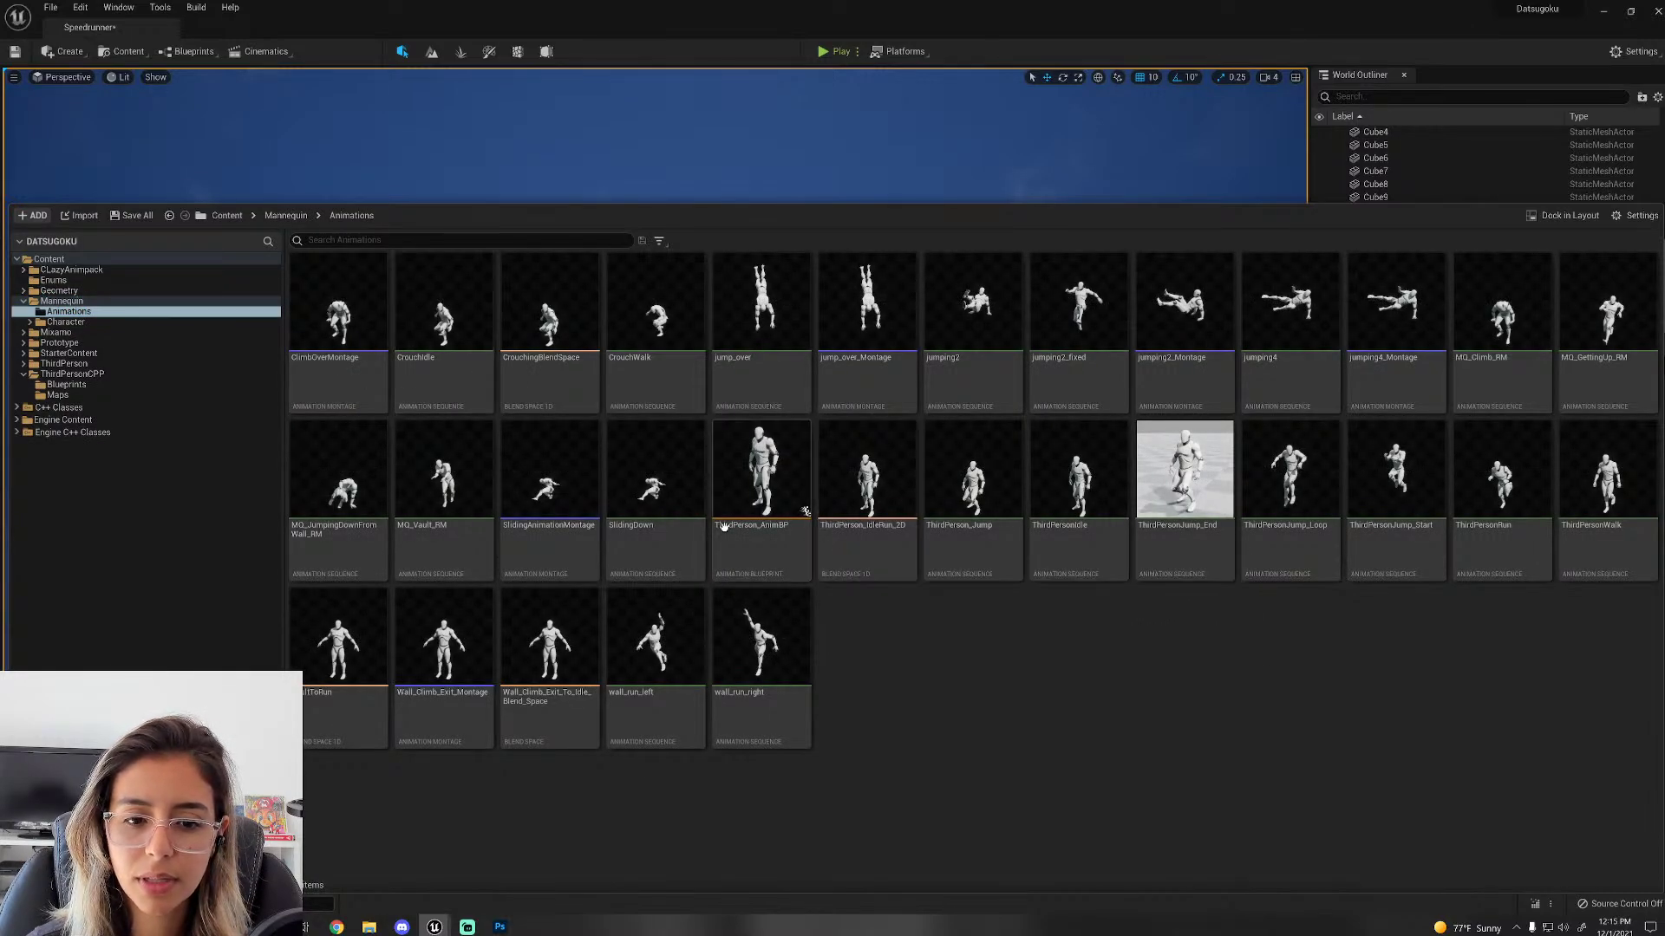
pyautogui.doubleClick(732, 431)
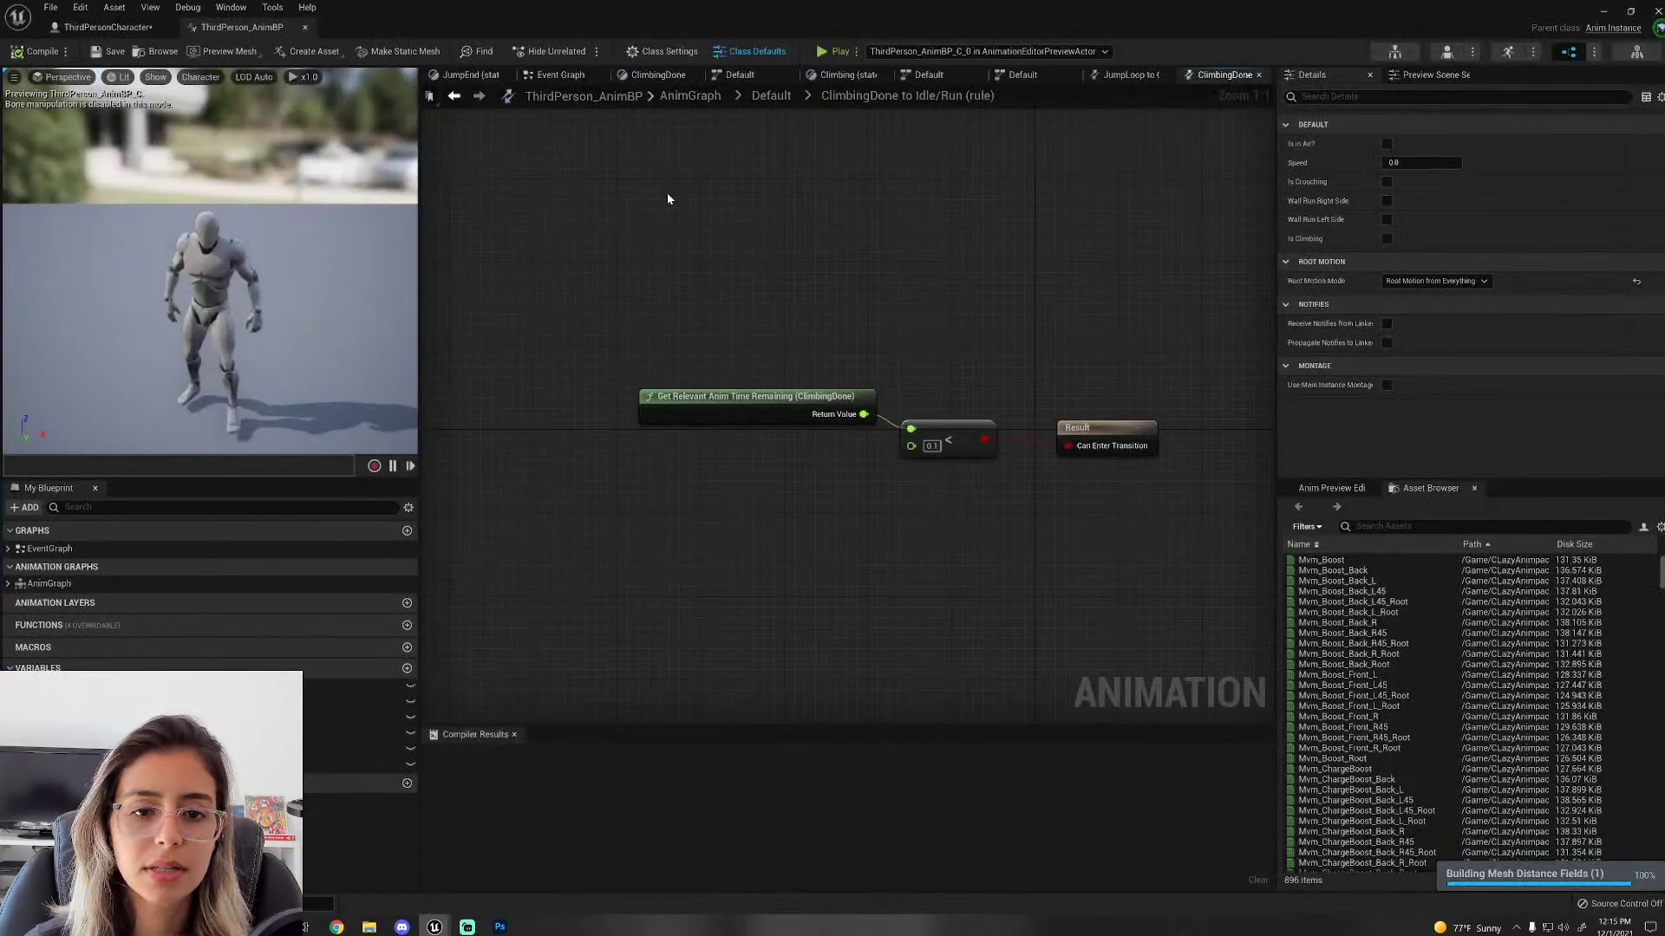
# Step: View the AnimGraph, switch to the animation Blueprint's Event Graph, and examine the PawnOwner validity and IsInAir sections
pyautogui.click(707, 98)
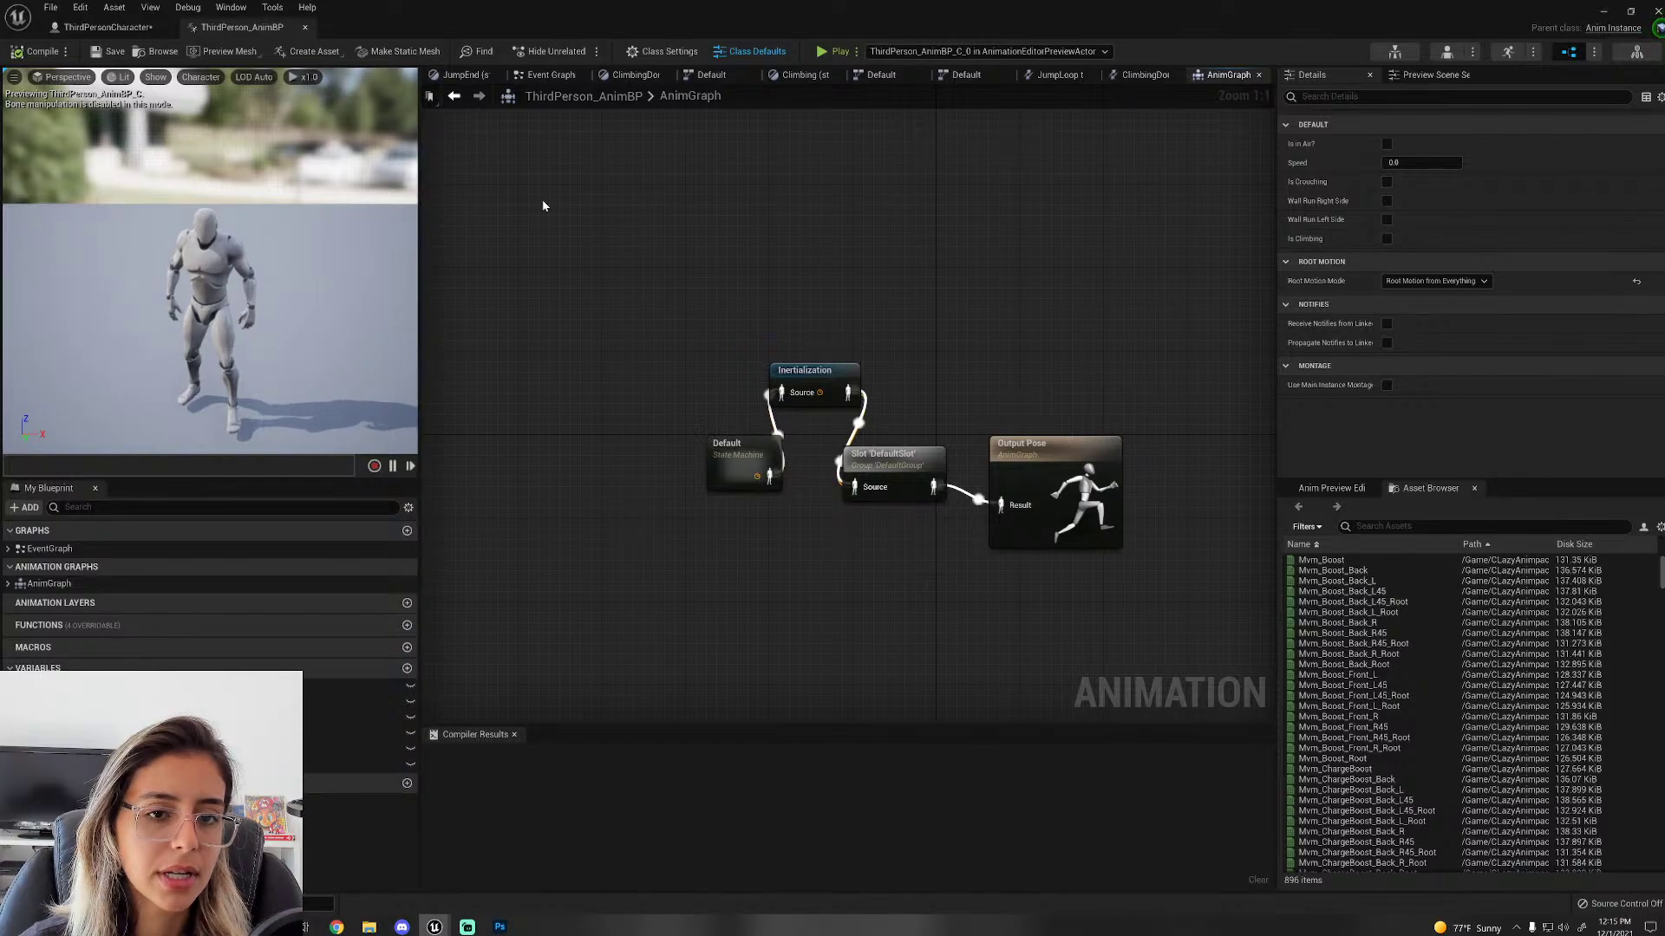
pyautogui.click(548, 75)
pyautogui.scroll(2, 796, 454)
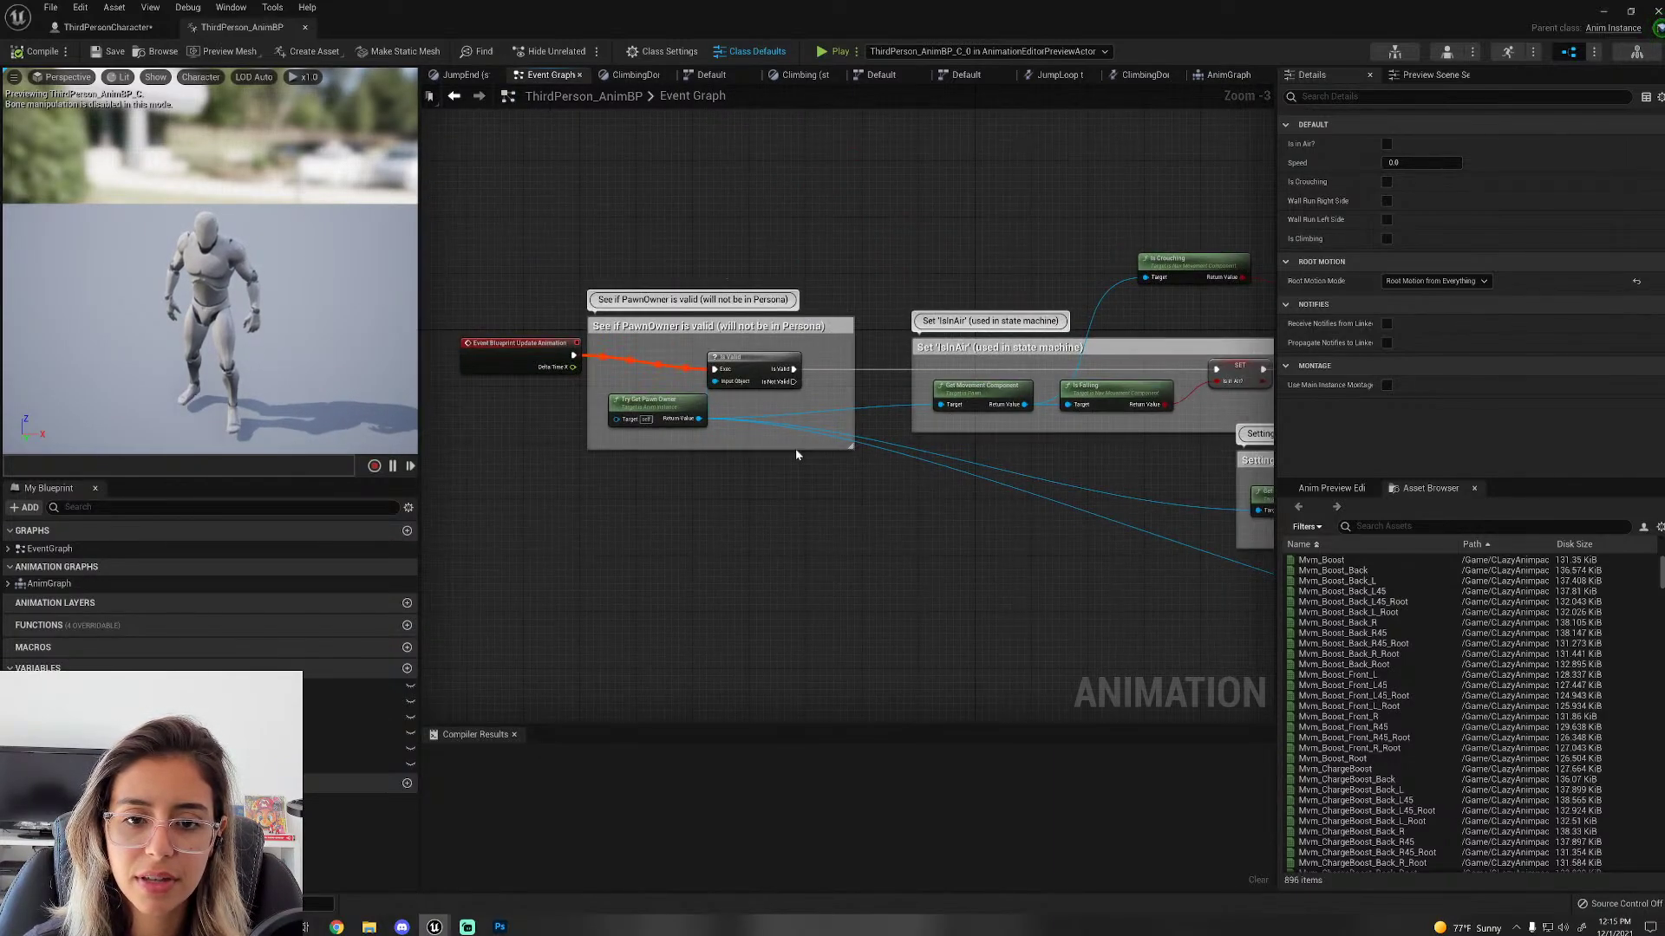
pyautogui.moveTo(796, 453); pyautogui.dragTo(1245, 539, button='right')
pyautogui.scroll(3, 988, 500)
pyautogui.moveTo(1088, 557); pyautogui.dragTo(647, 401, button='right')
pyautogui.scroll(-1, 648, 400)
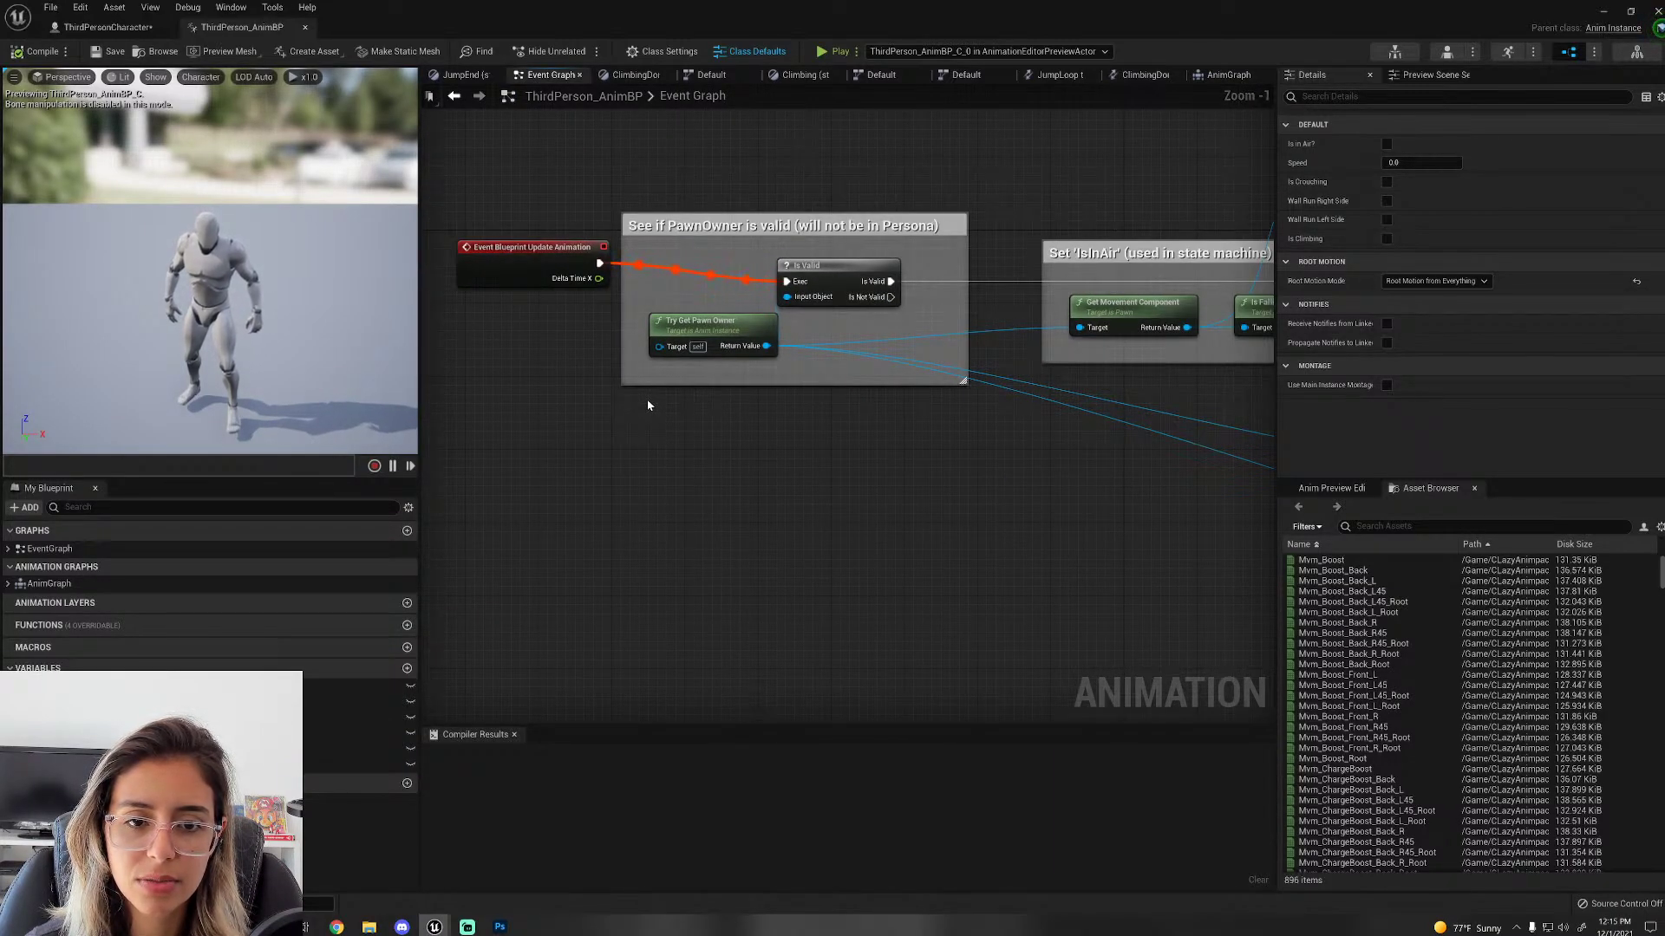
# Step: Examine the Speed section and the Cast To ThirdPersonCharacter node, and look over the update animation chain again
pyautogui.moveTo(1174, 569); pyautogui.dragTo(375, 364, button='right')
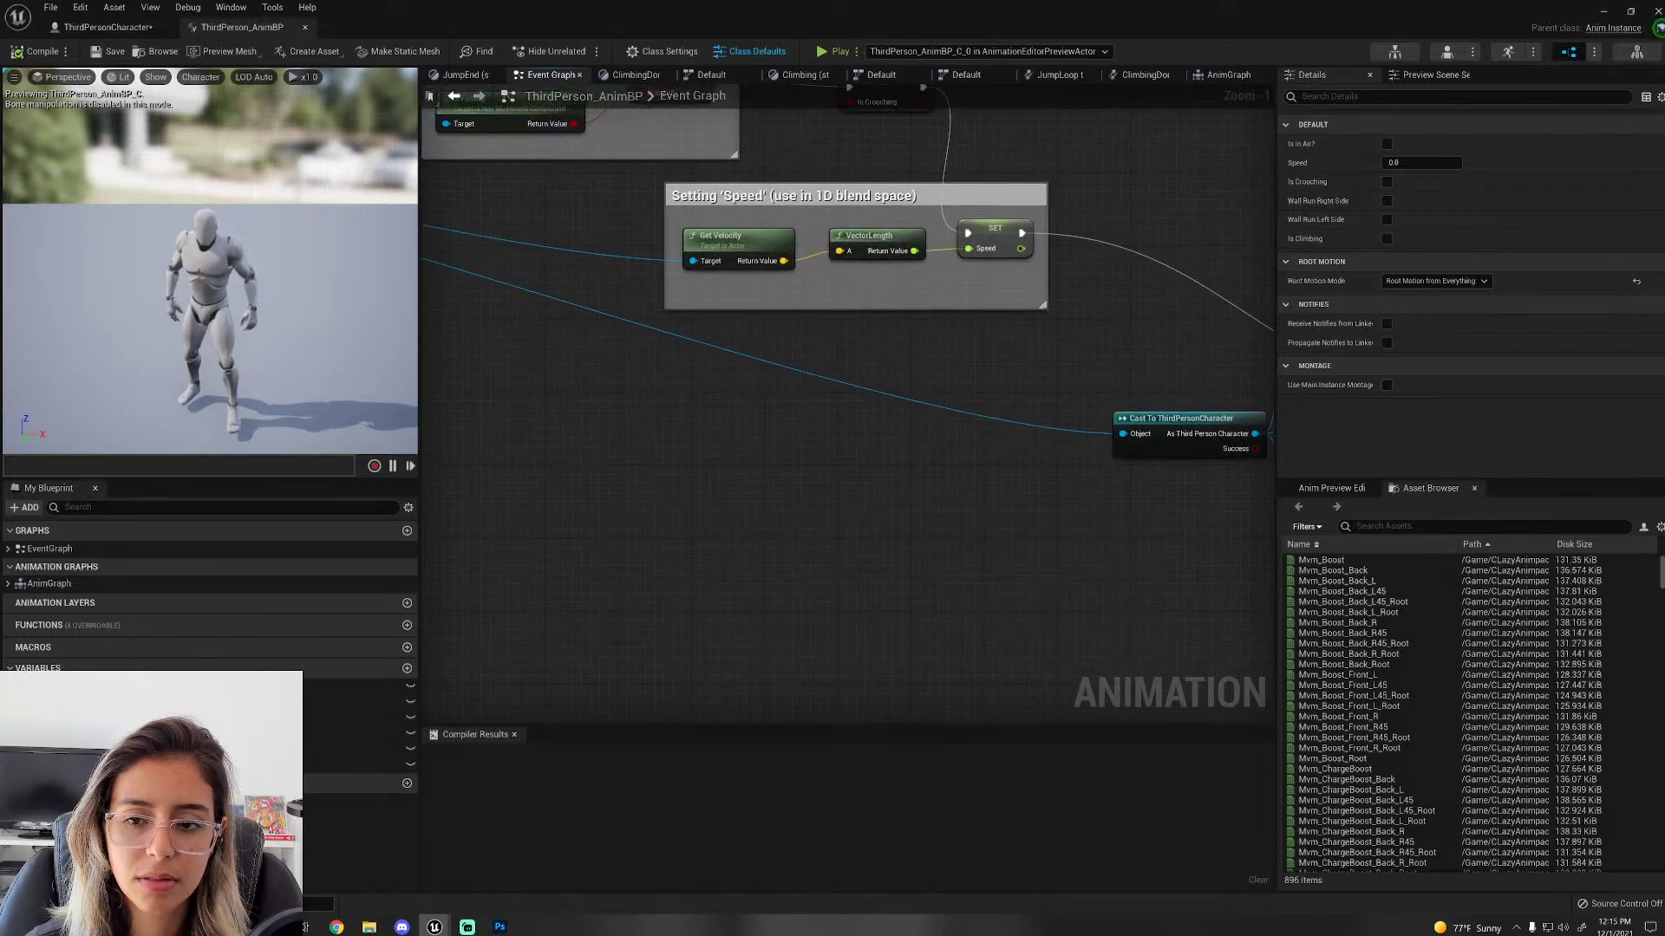
pyautogui.moveTo(954, 507); pyautogui.dragTo(532, 639, button='right')
pyautogui.scroll(-1, 531, 639)
pyautogui.moveTo(893, 627); pyautogui.dragTo(1131, 534, button='right')
pyautogui.scroll(-3, 1131, 534)
pyautogui.moveTo(748, 514); pyautogui.dragTo(1027, 496, button='right')
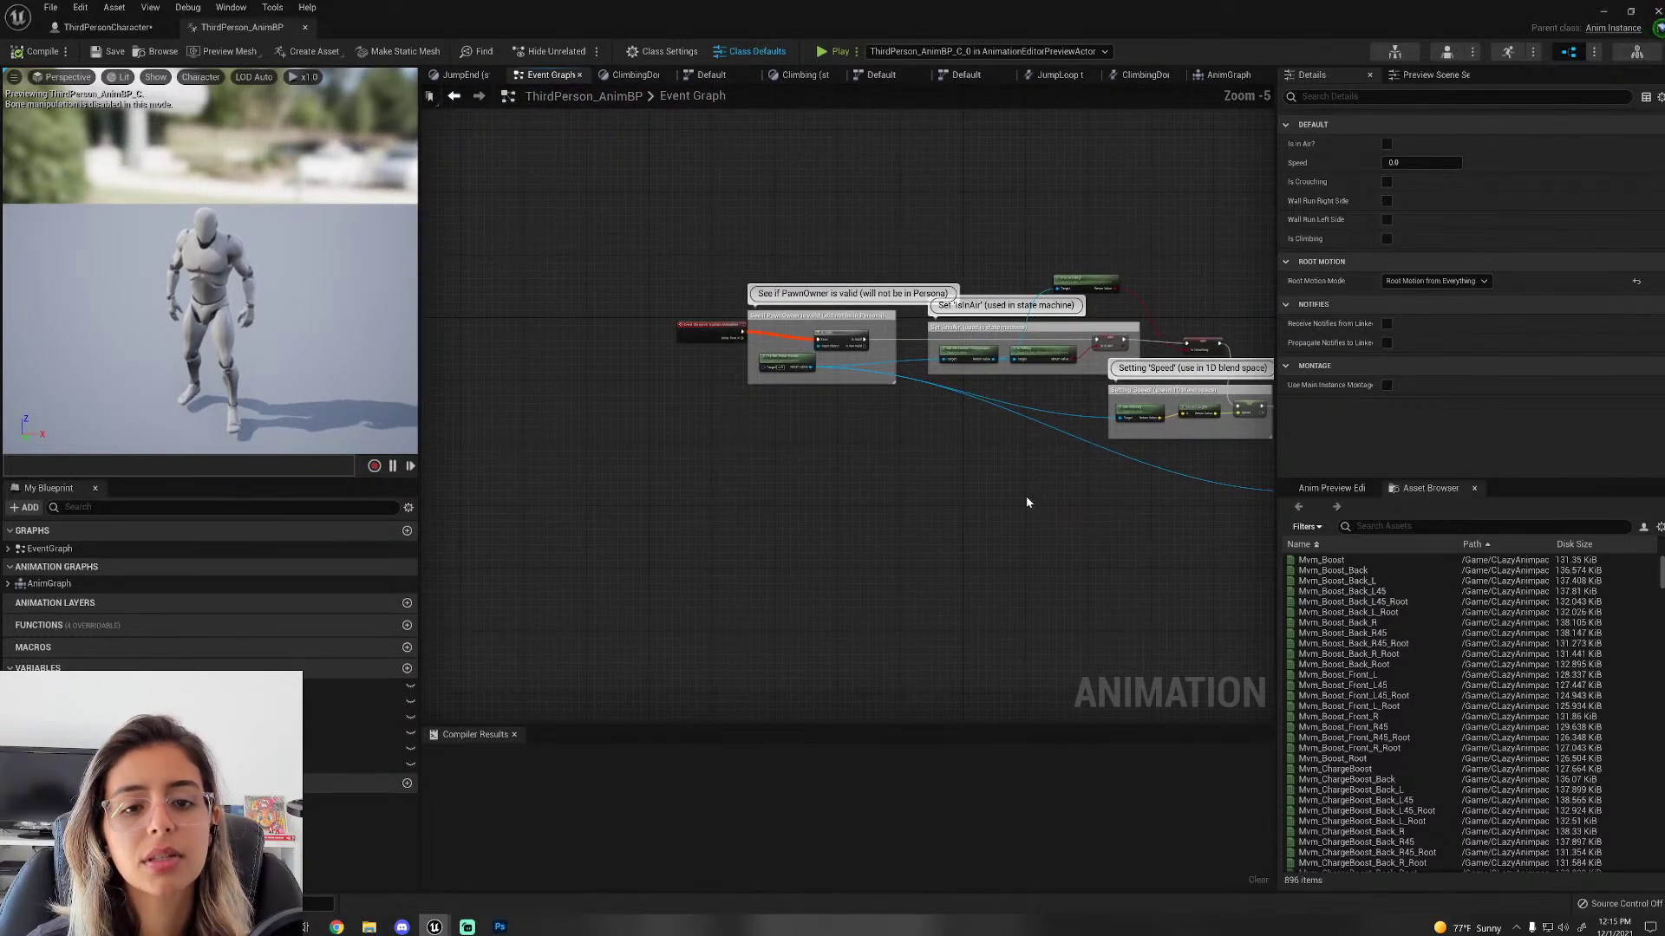
pyautogui.scroll(2, 1023, 496)
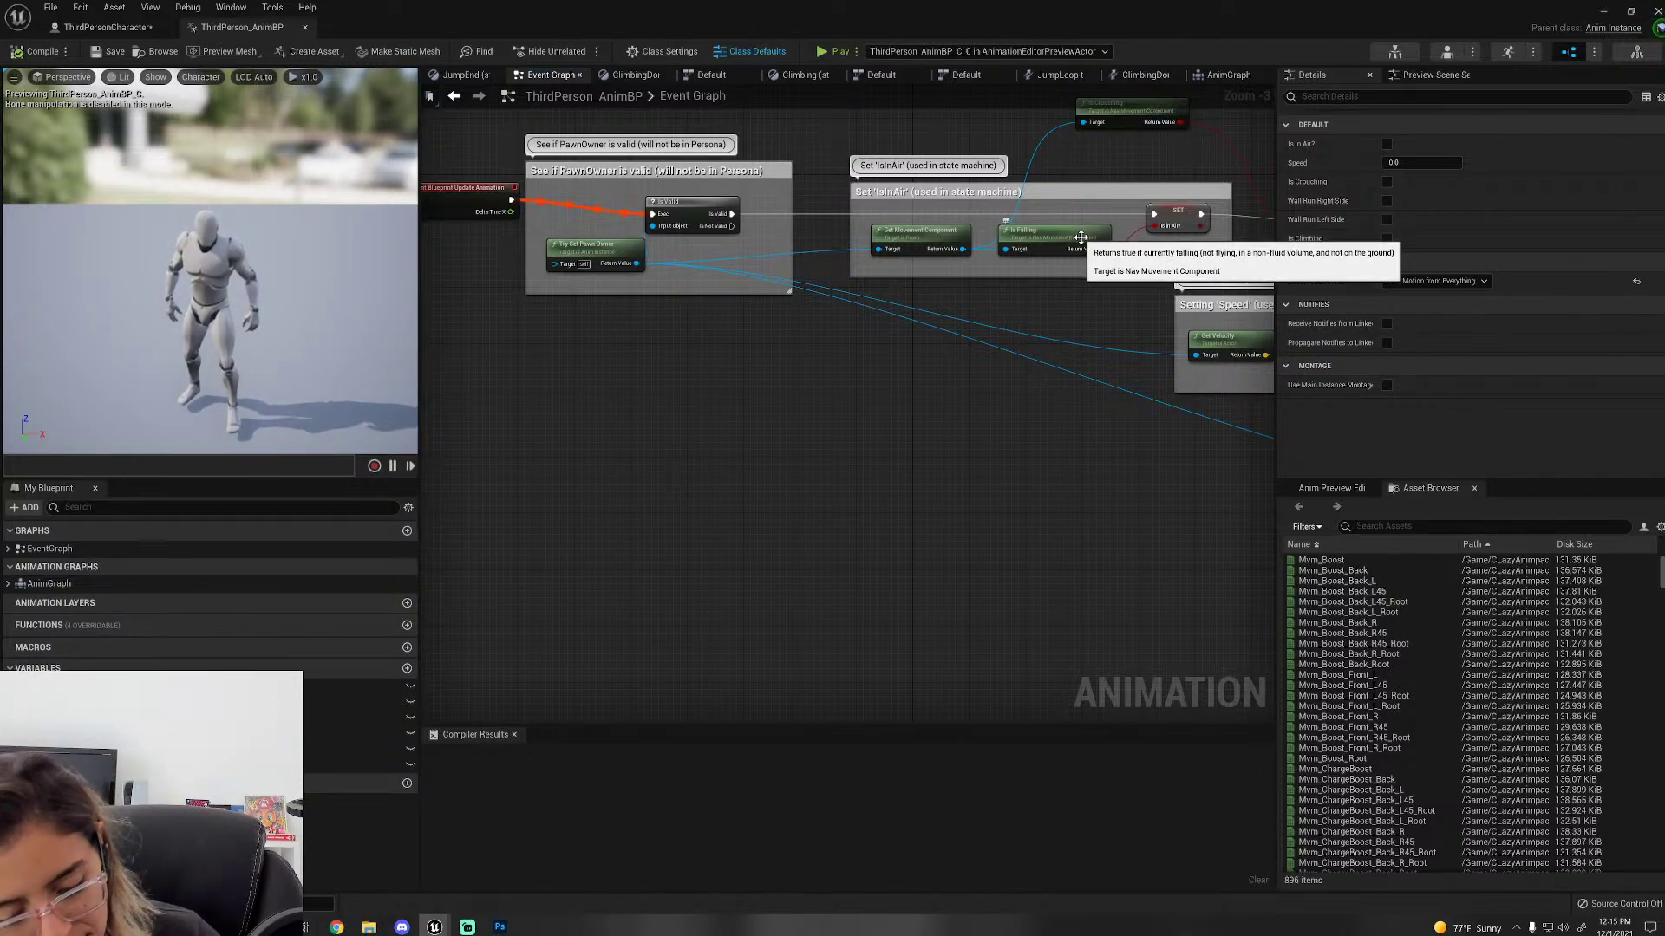
# Step: Switch to Chrome and search Google in a new tab for "animation blueprint state machine vs fsm"
pyautogui.moveTo(336, 927)
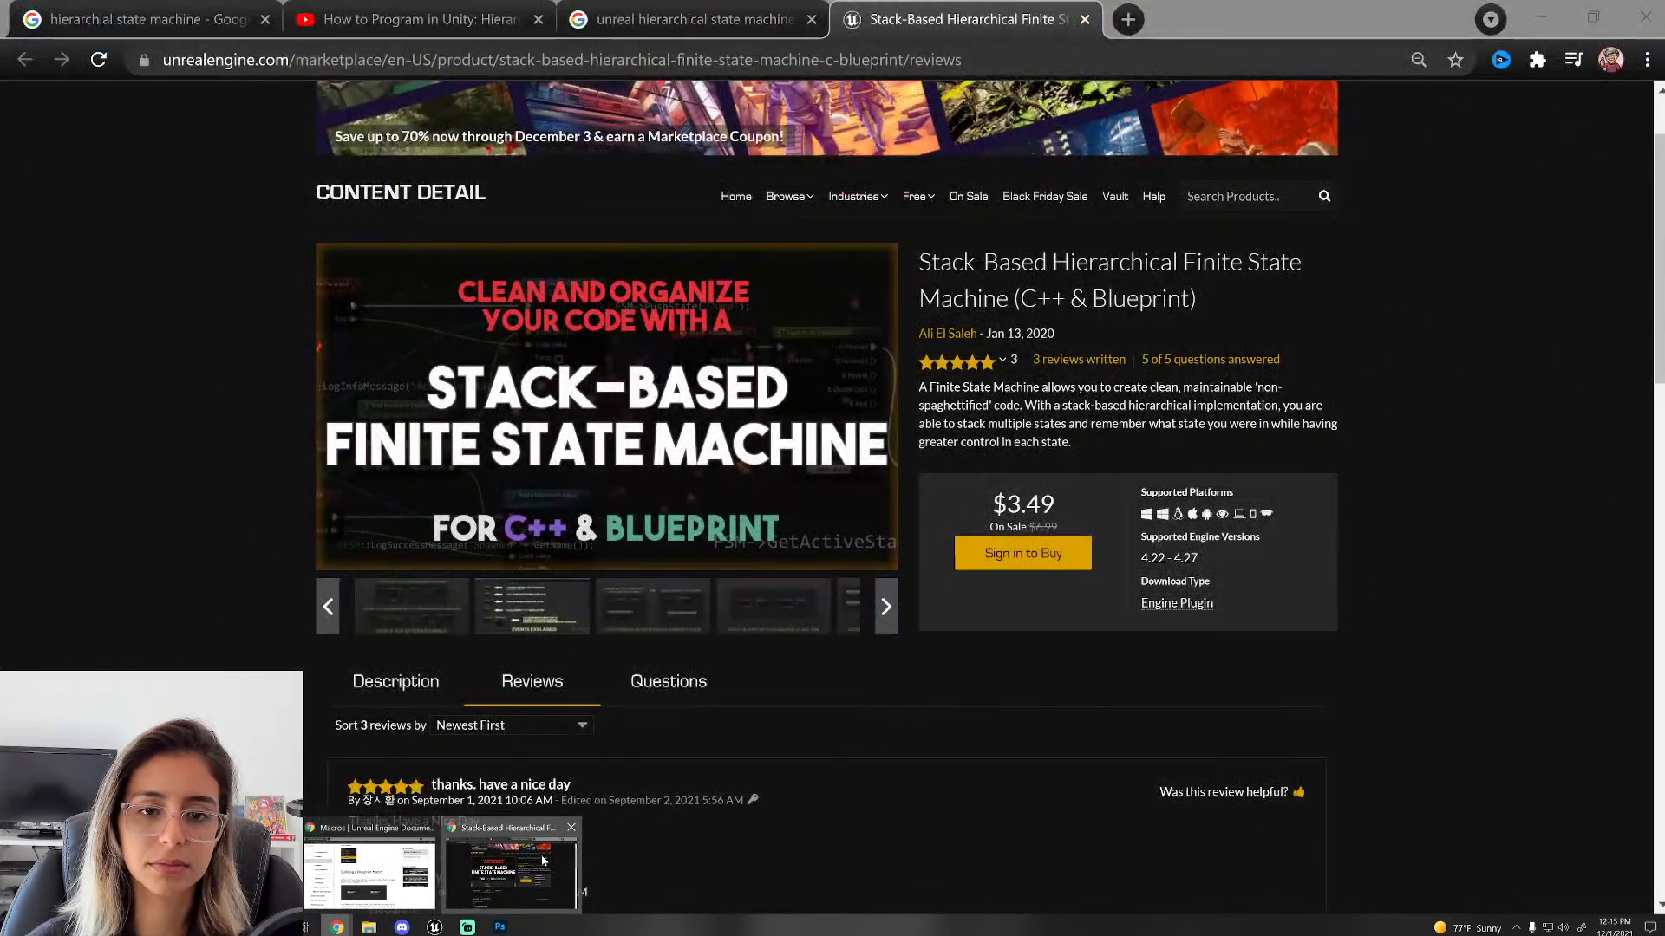
pyautogui.click(542, 860)
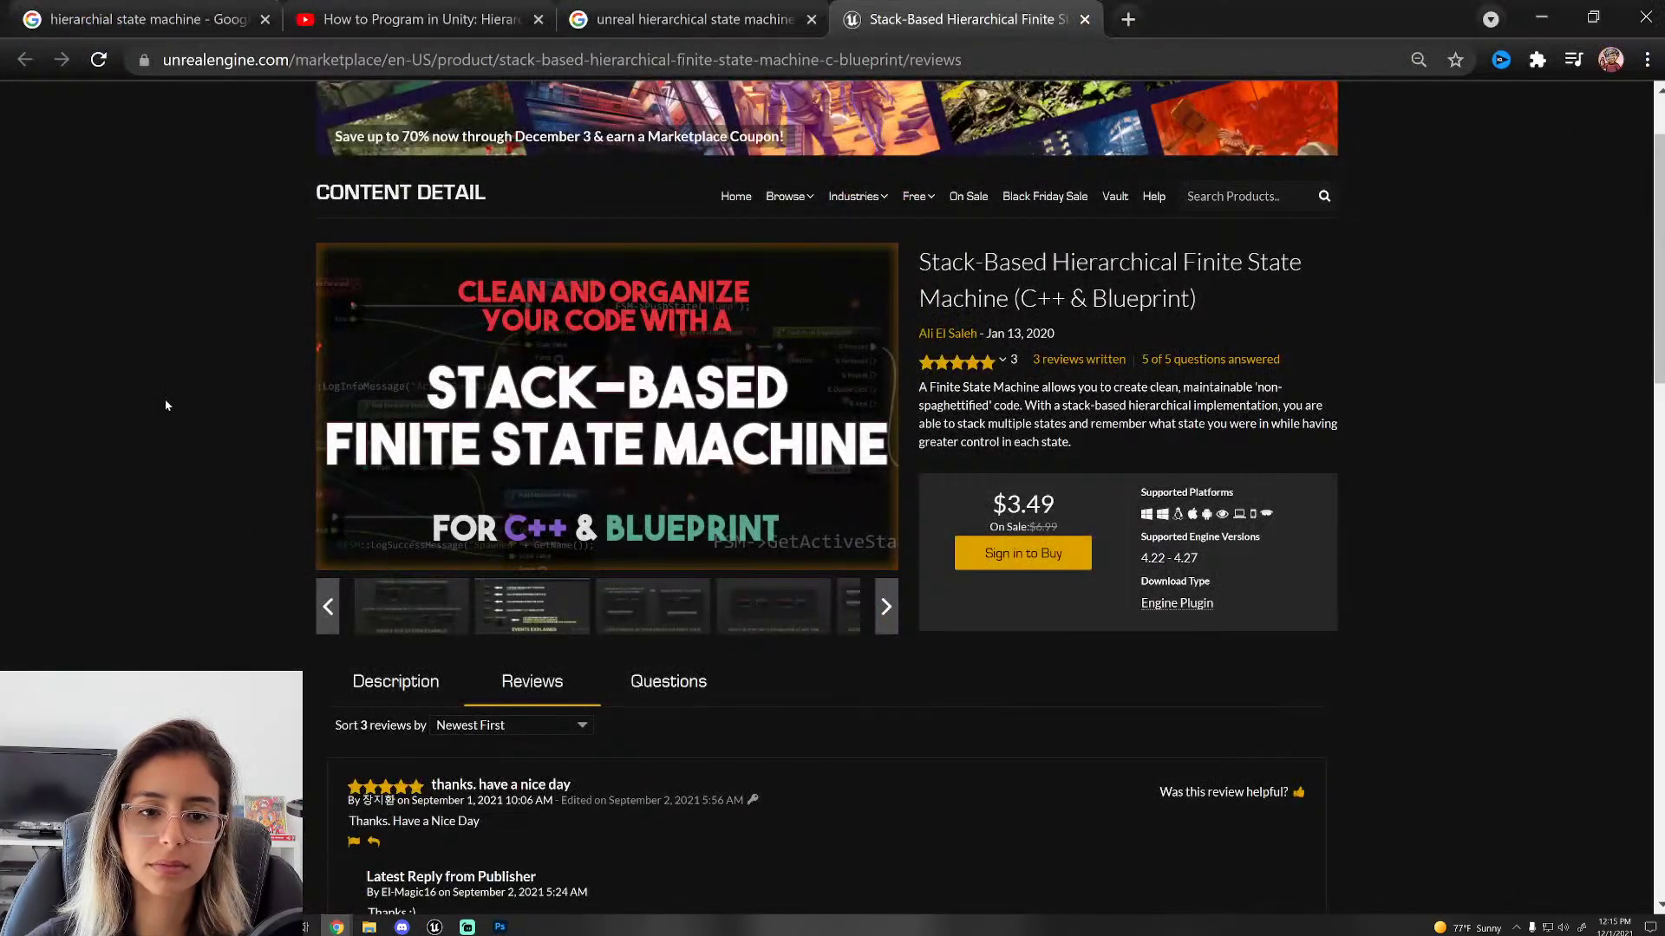
pyautogui.hotkey('ctrl', 't')
pyautogui.write('animation ')
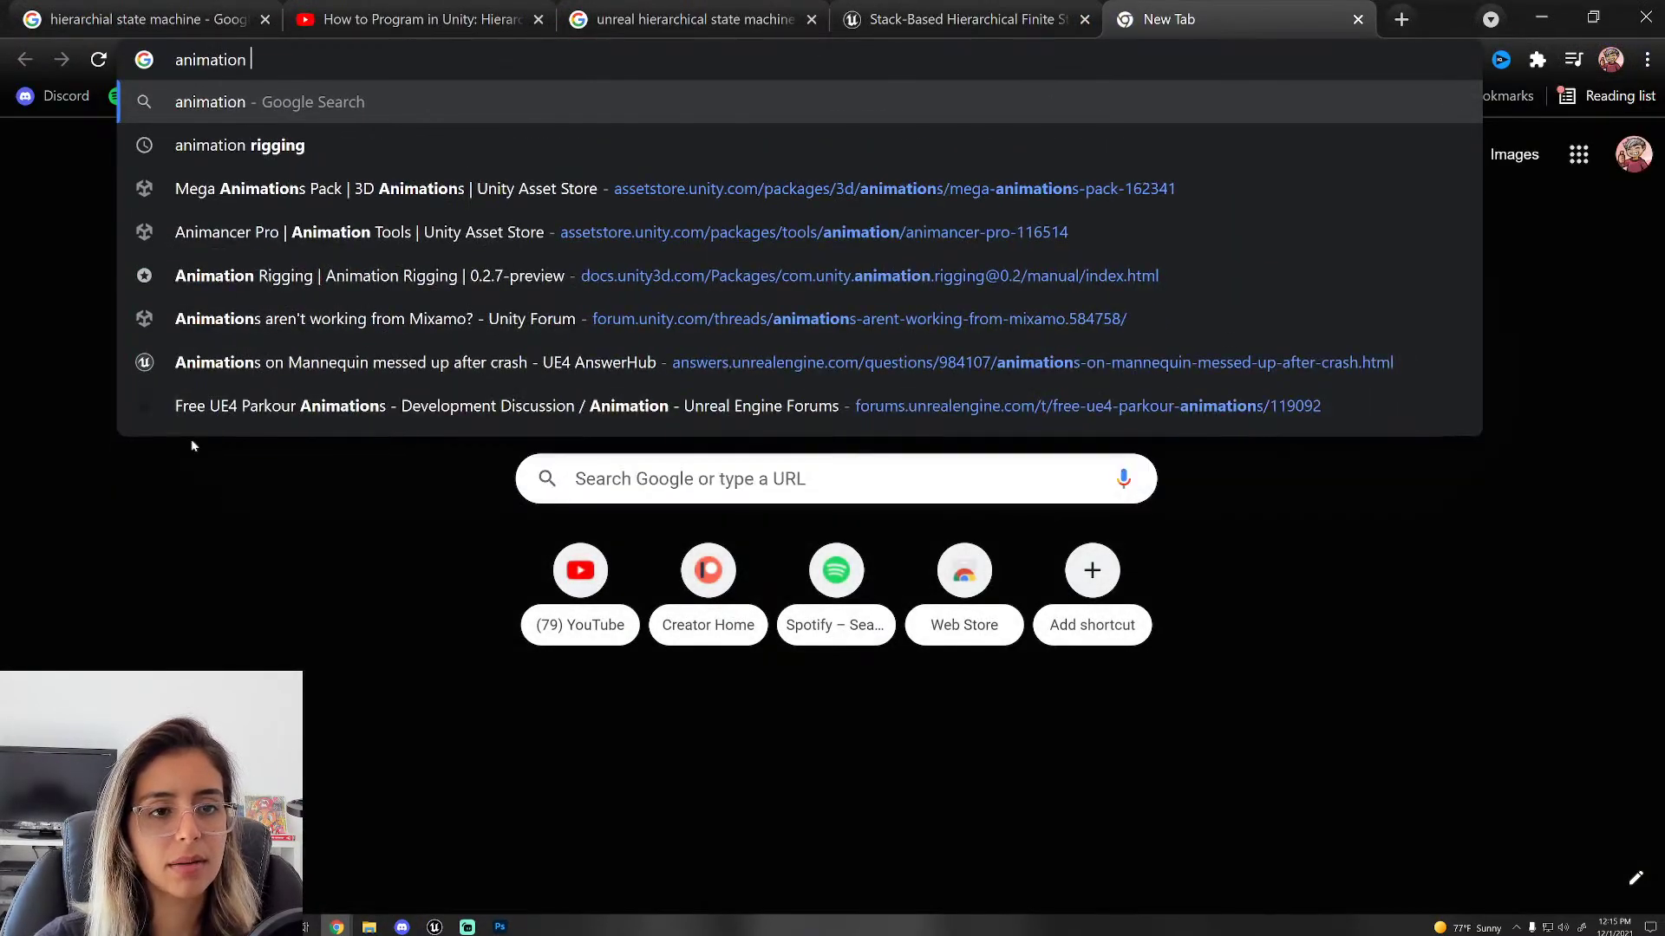
pyautogui.write('blueprint state ma')
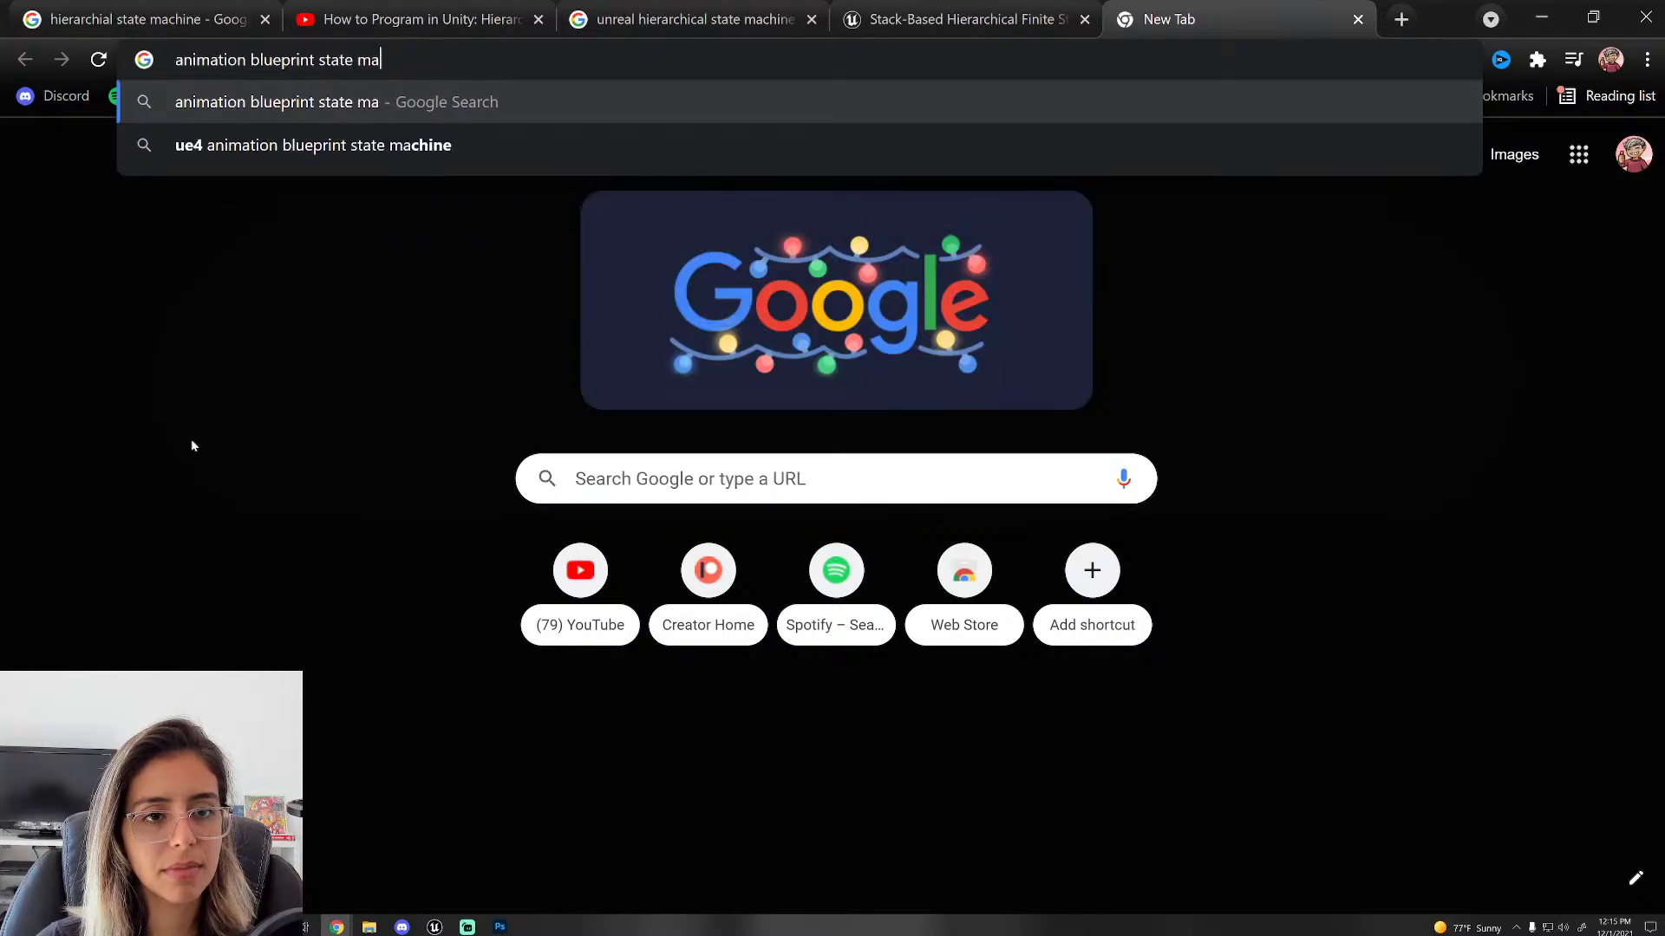
pyautogui.write('chine vs')
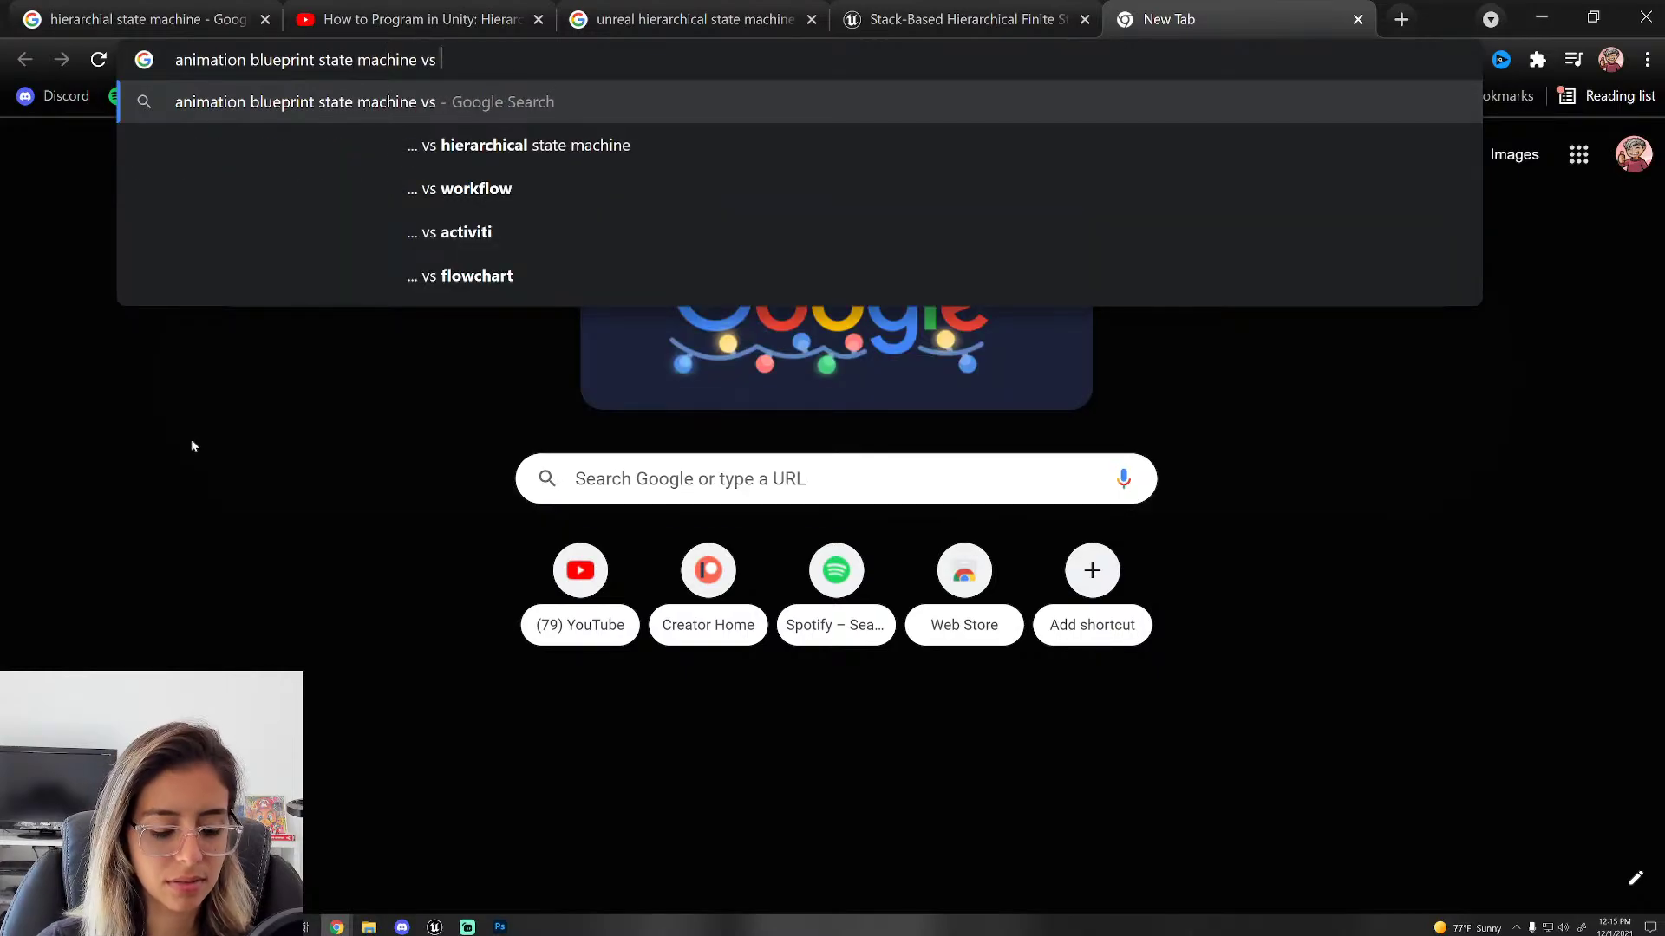
pyautogui.write('st')
pyautogui.press('BackSpace')
pyautogui.press('BackSpace')
pyautogui.write('fsm')
pyautogui.press('Return')
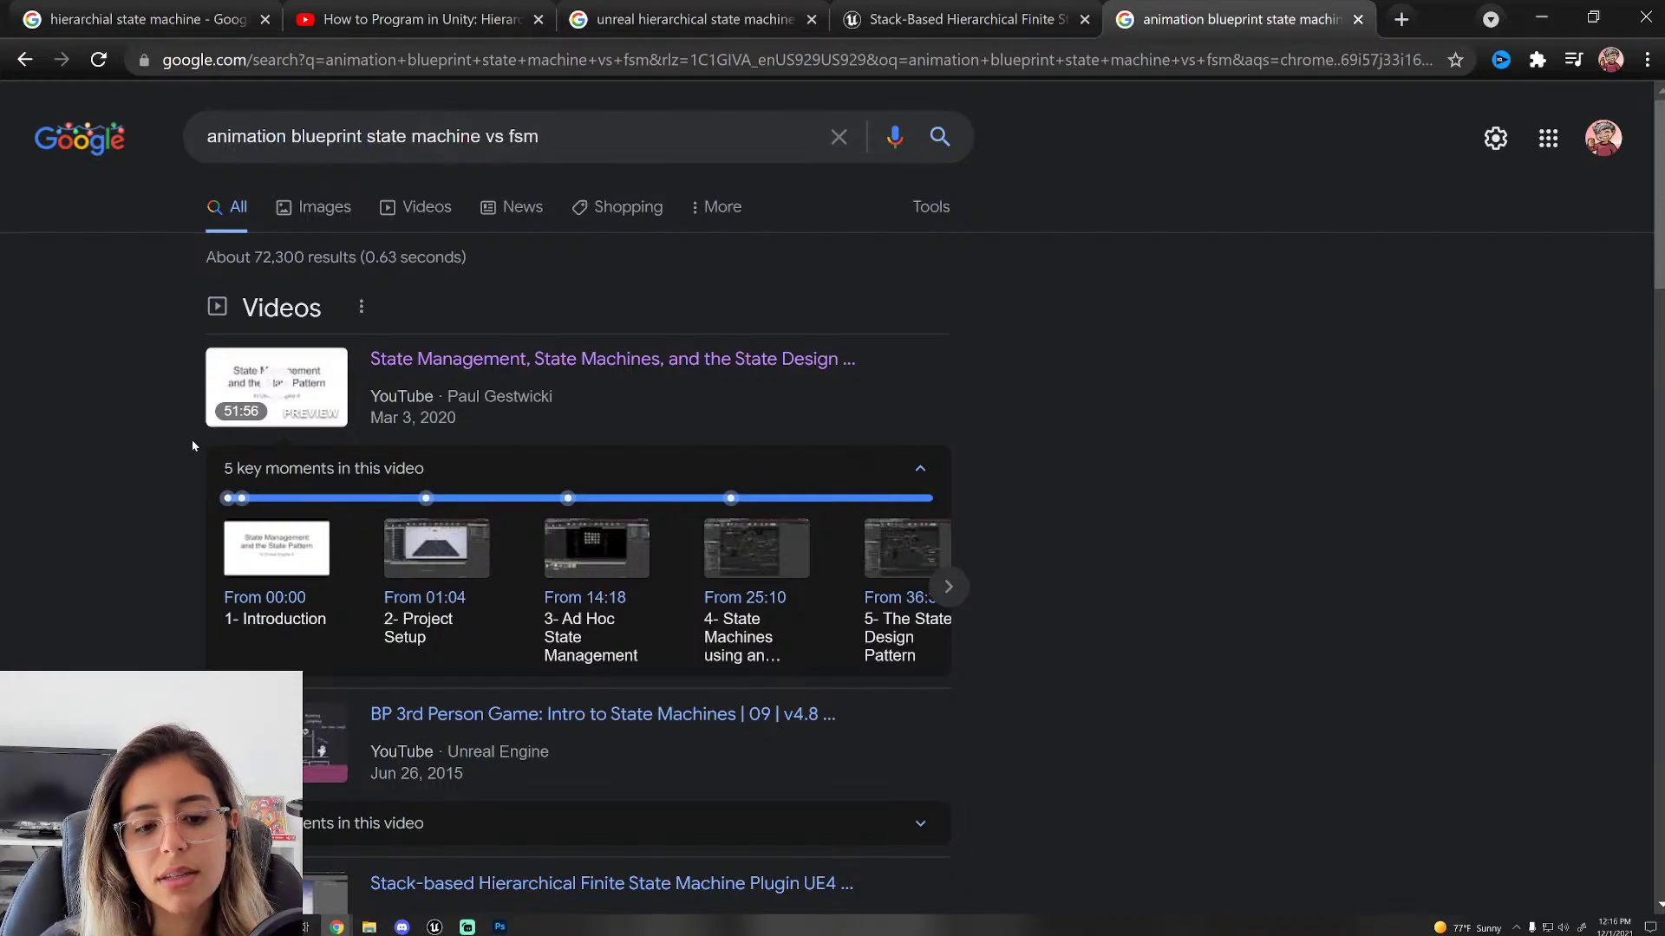
# Step: Look through the search results for comparisons of animation state machines and FSMs, briefly revisiting the Stack-Based Hierarchical Finite State Machine marketplace page
pyautogui.scroll(-10, 190, 439)
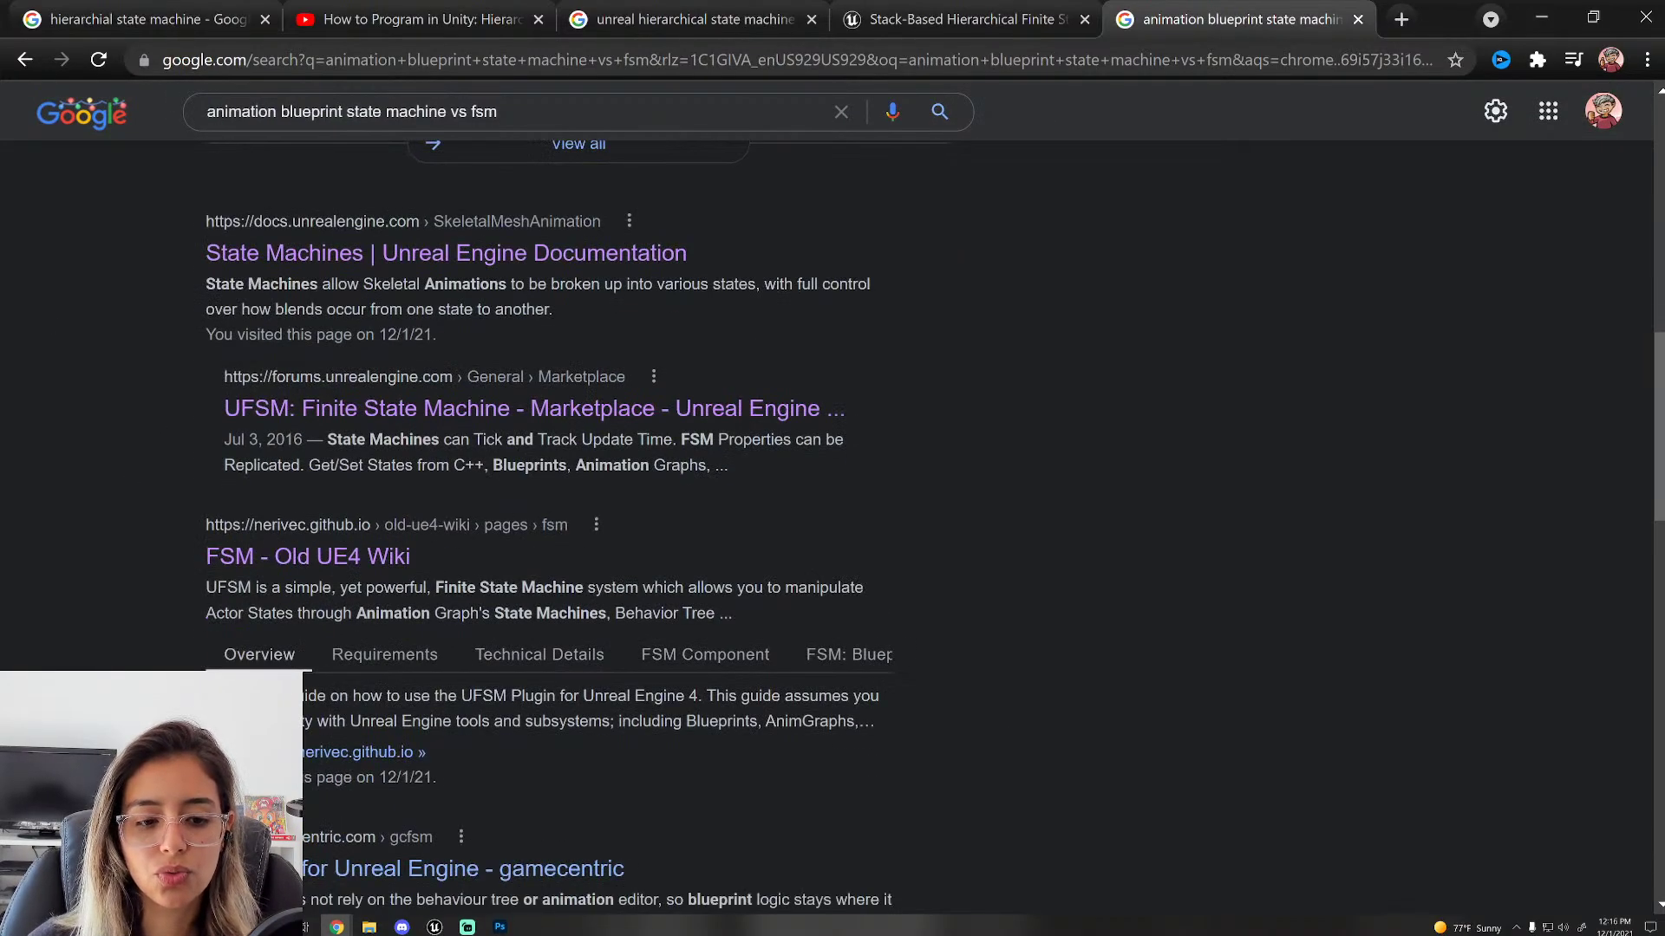
pyautogui.scroll(-5, 587, 516)
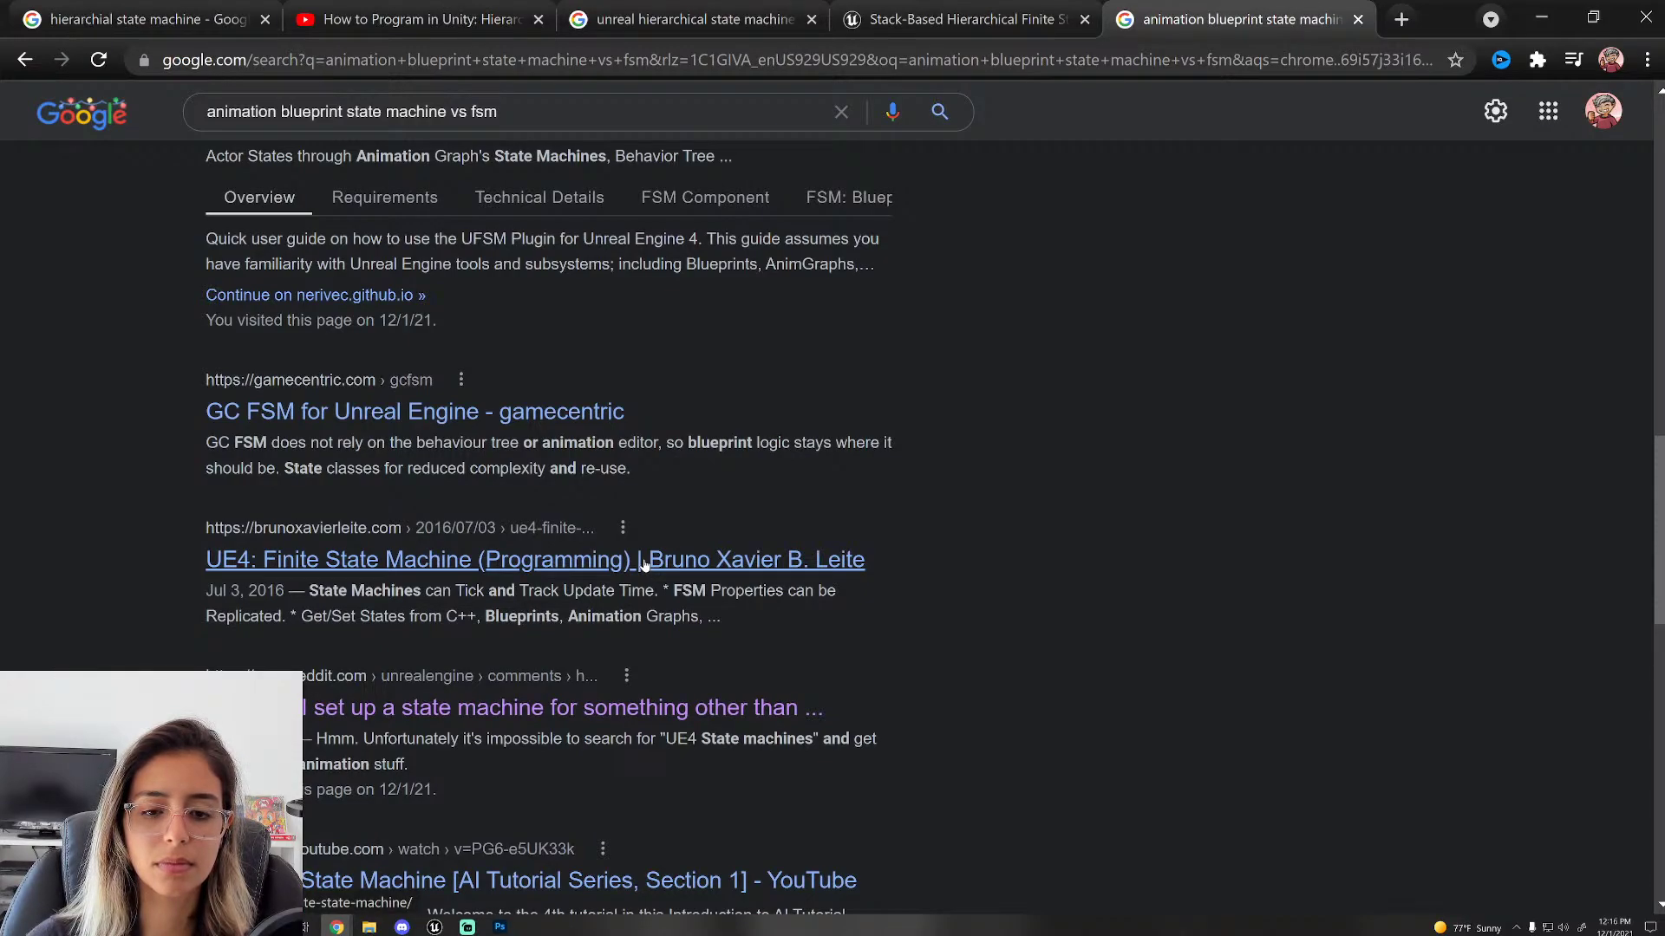
pyautogui.scroll(4, 643, 565)
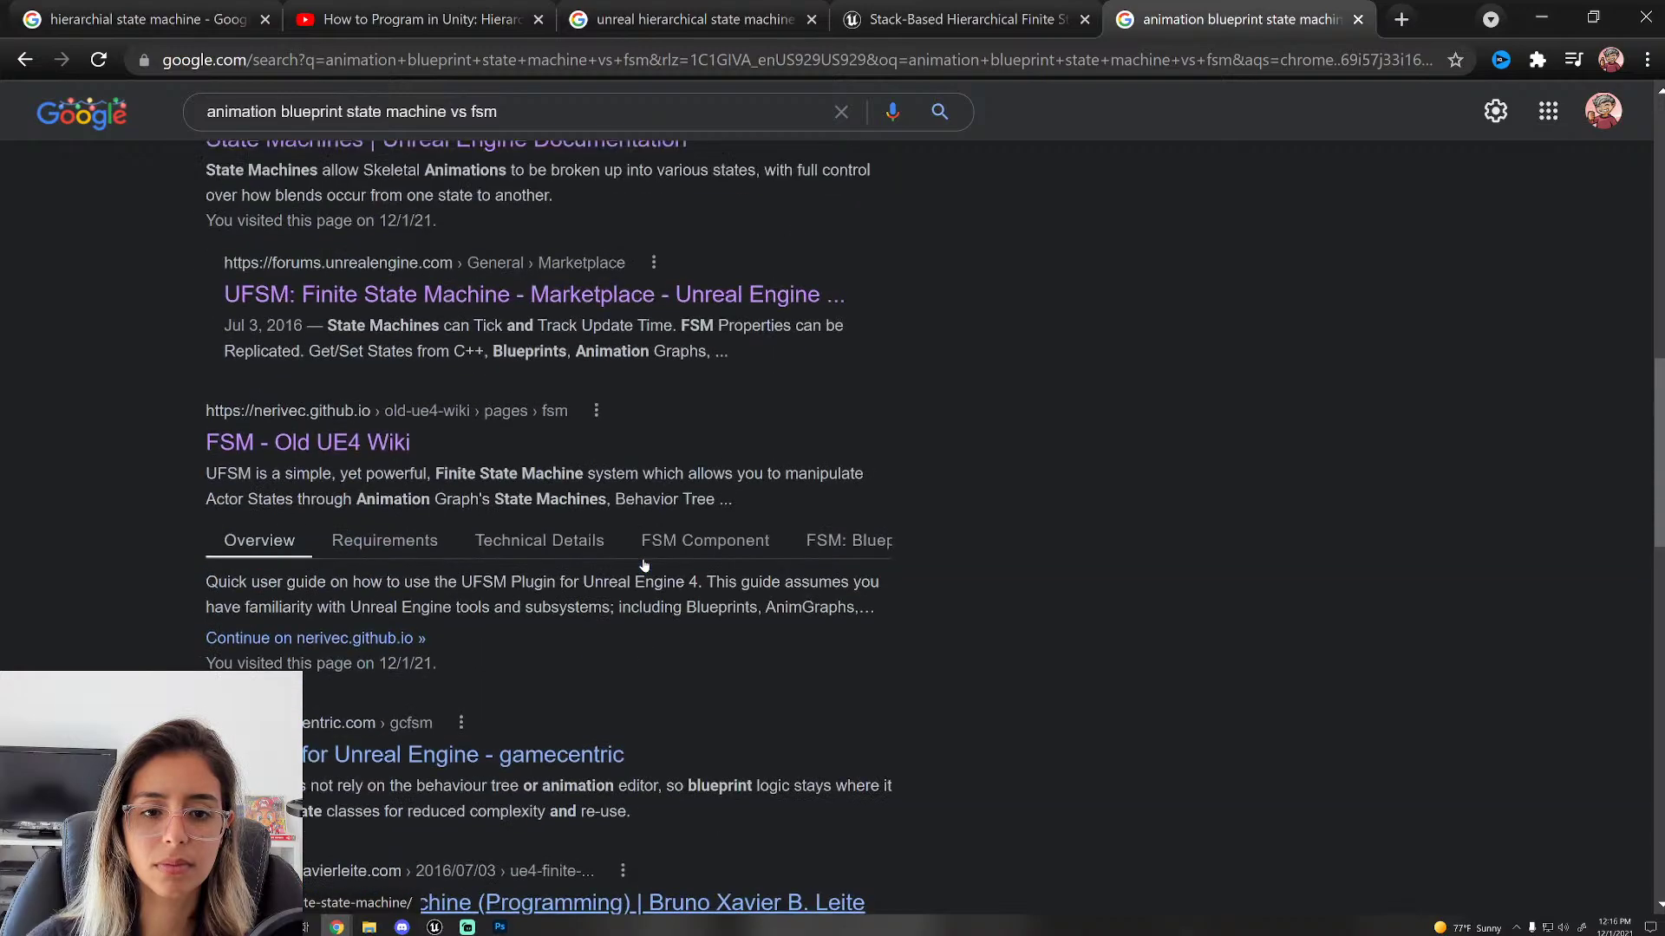
pyautogui.click(972, 19)
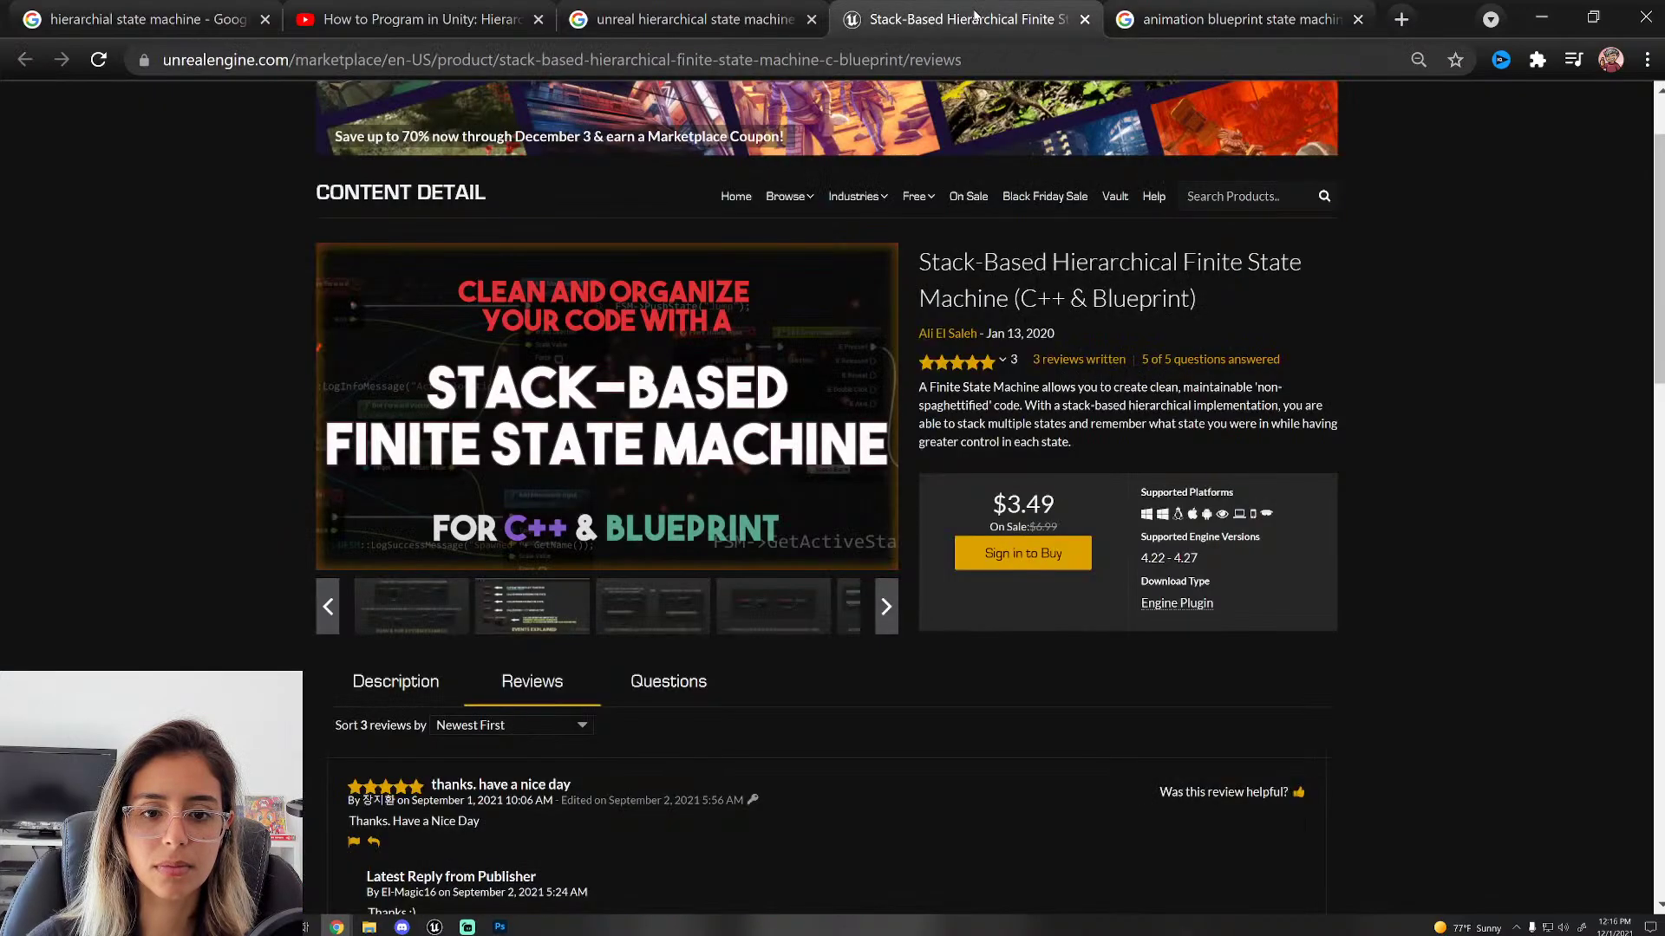
pyautogui.click(1240, 19)
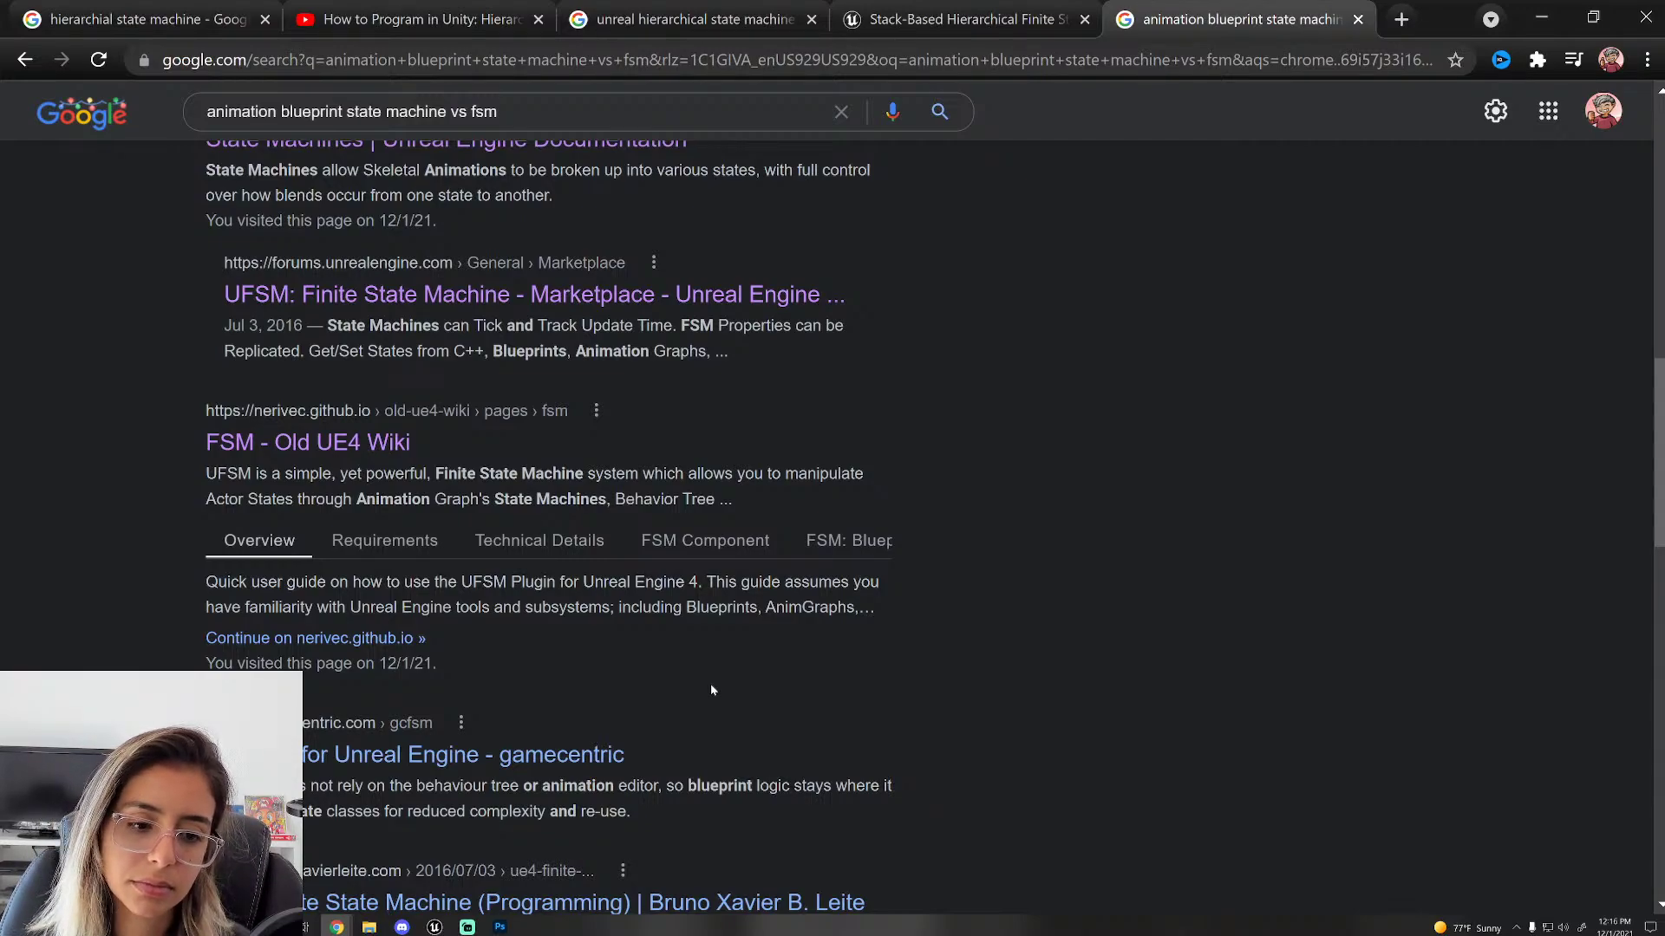
pyautogui.scroll(10, 710, 690)
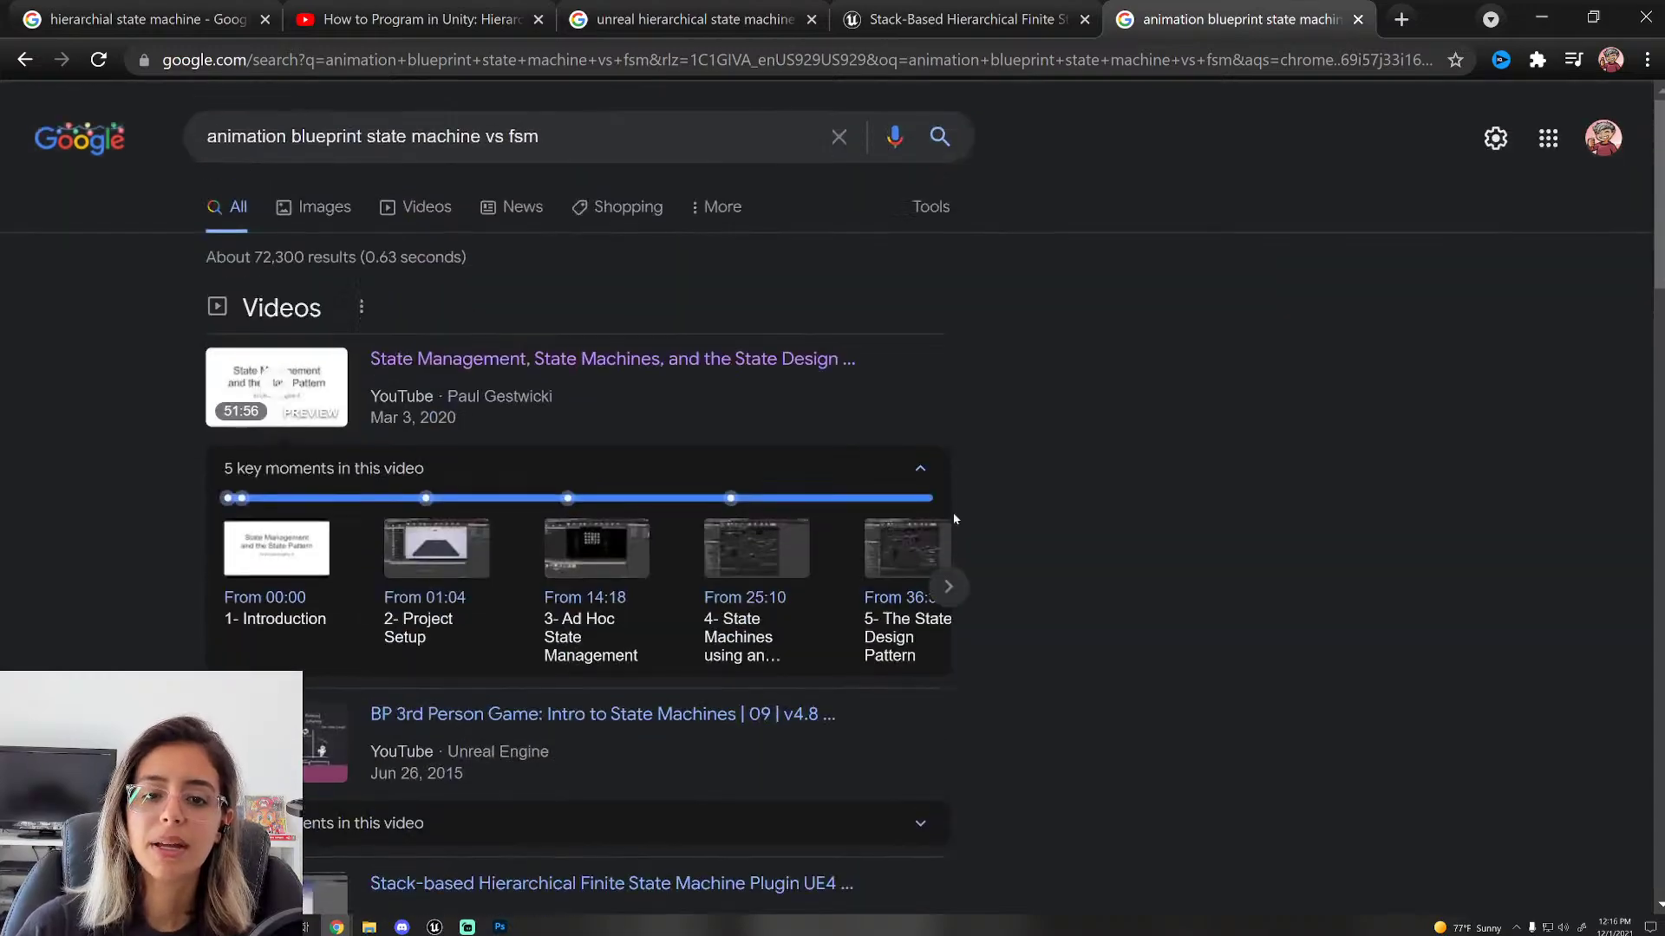
pyautogui.scroll(-8, 730, 465)
pyautogui.scroll(5, 867, 481)
pyautogui.scroll(-5, 1025, 497)
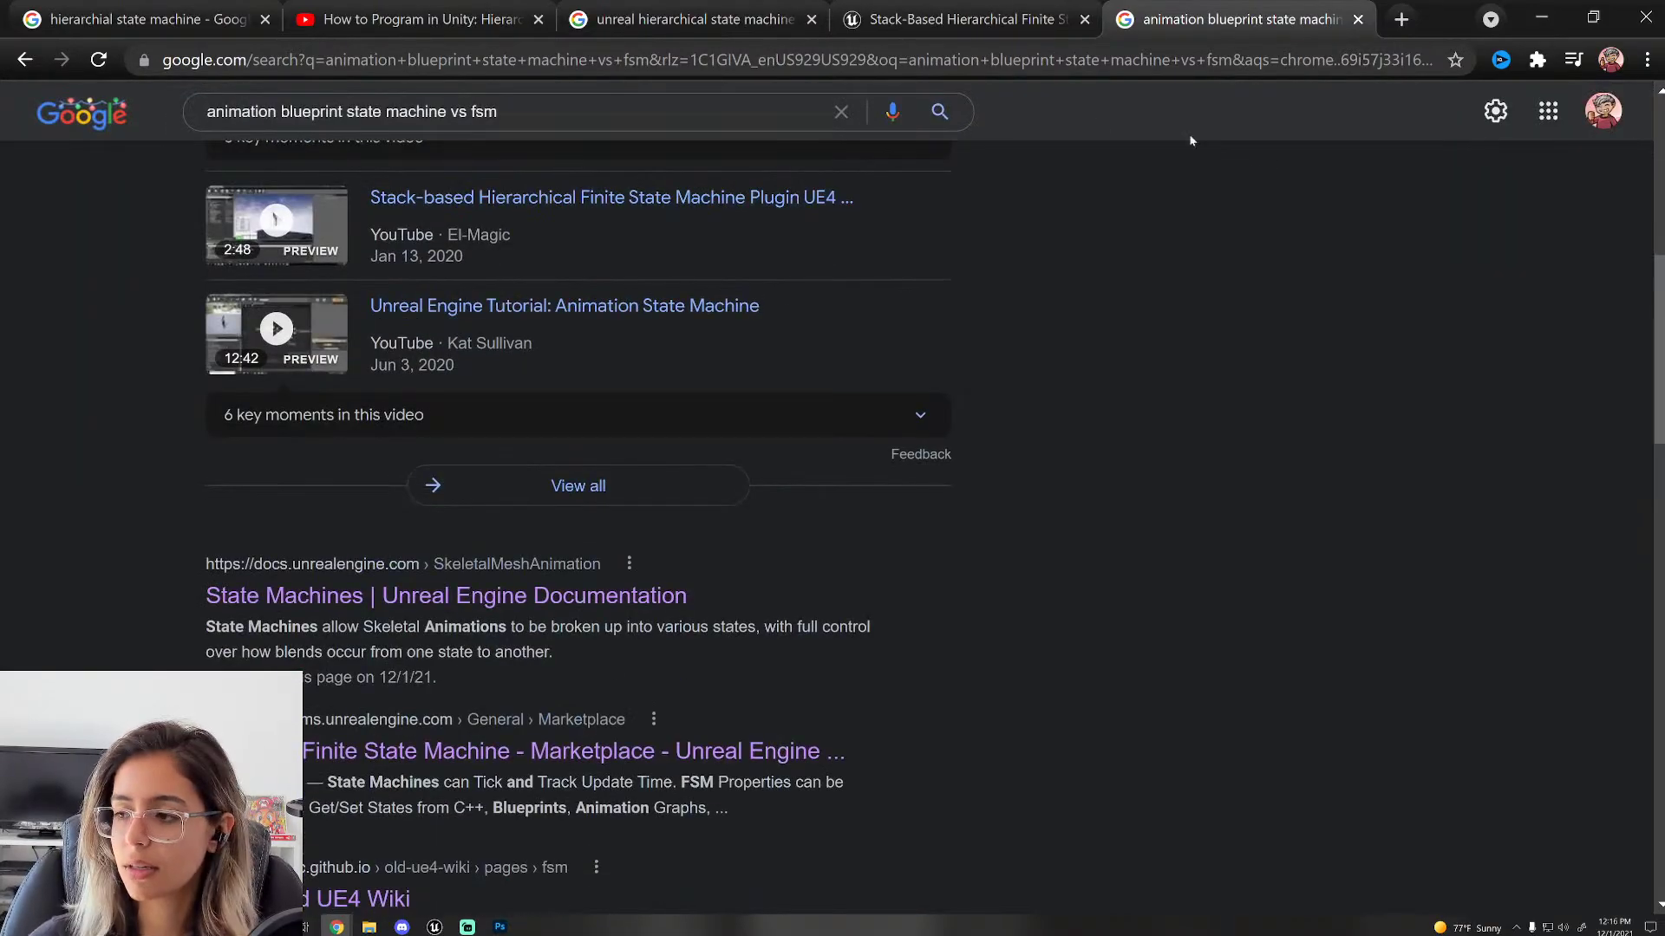
pyautogui.scroll(-20, 858, 672)
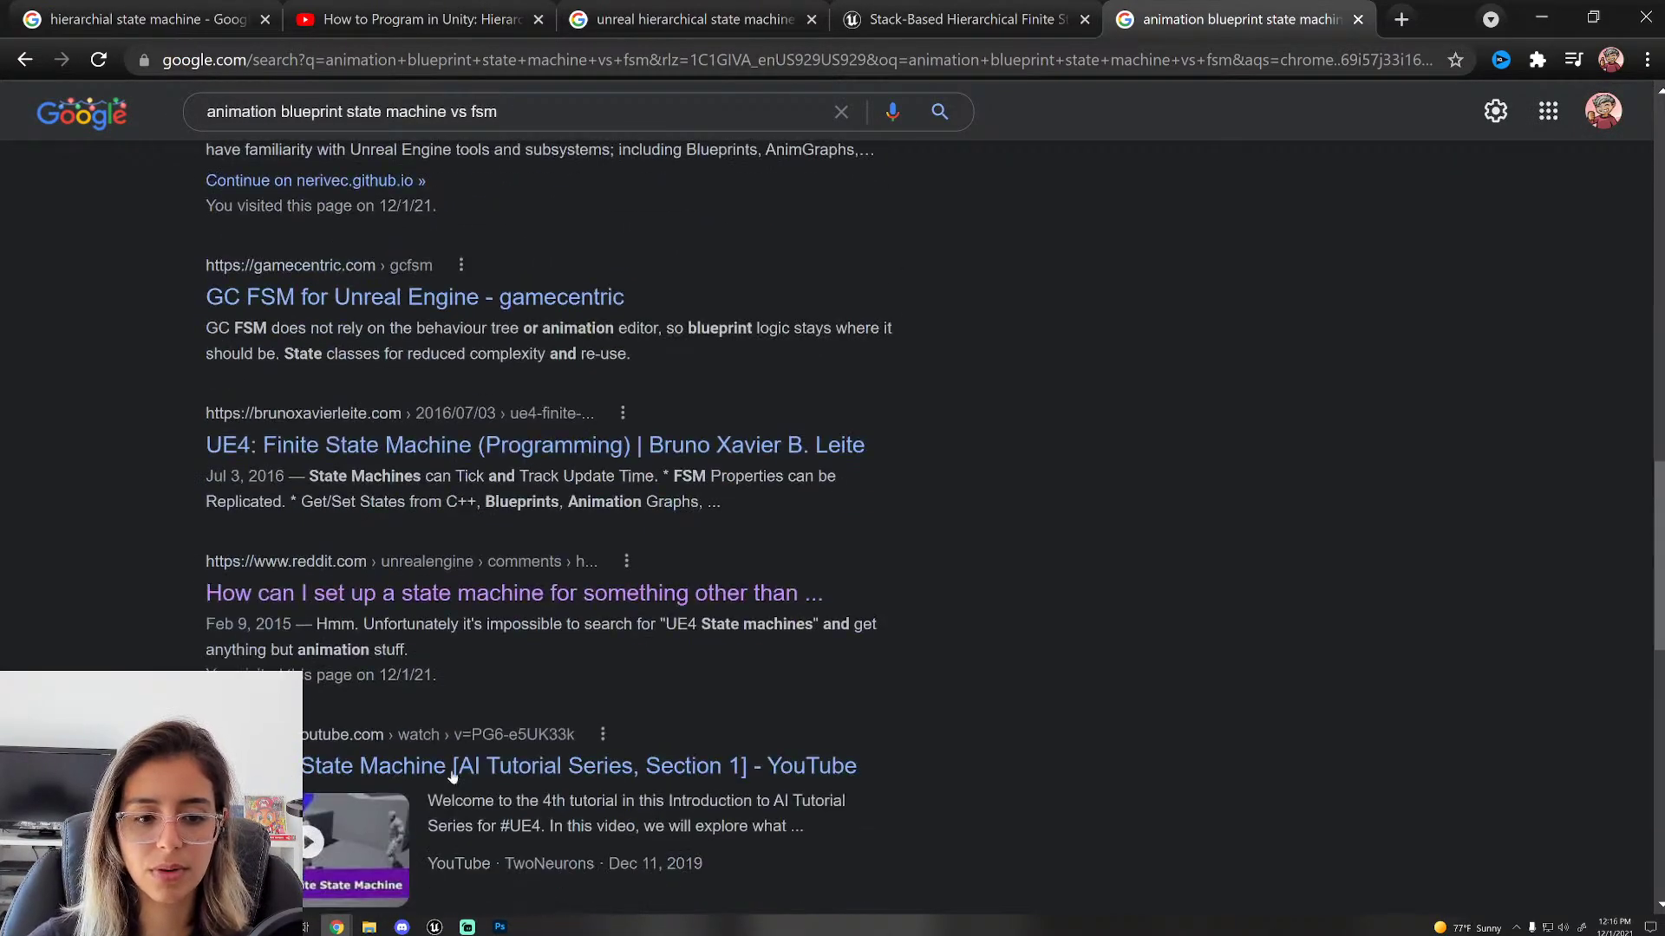
pyautogui.scroll(6, 1049, 751)
pyautogui.scroll(15, 1048, 751)
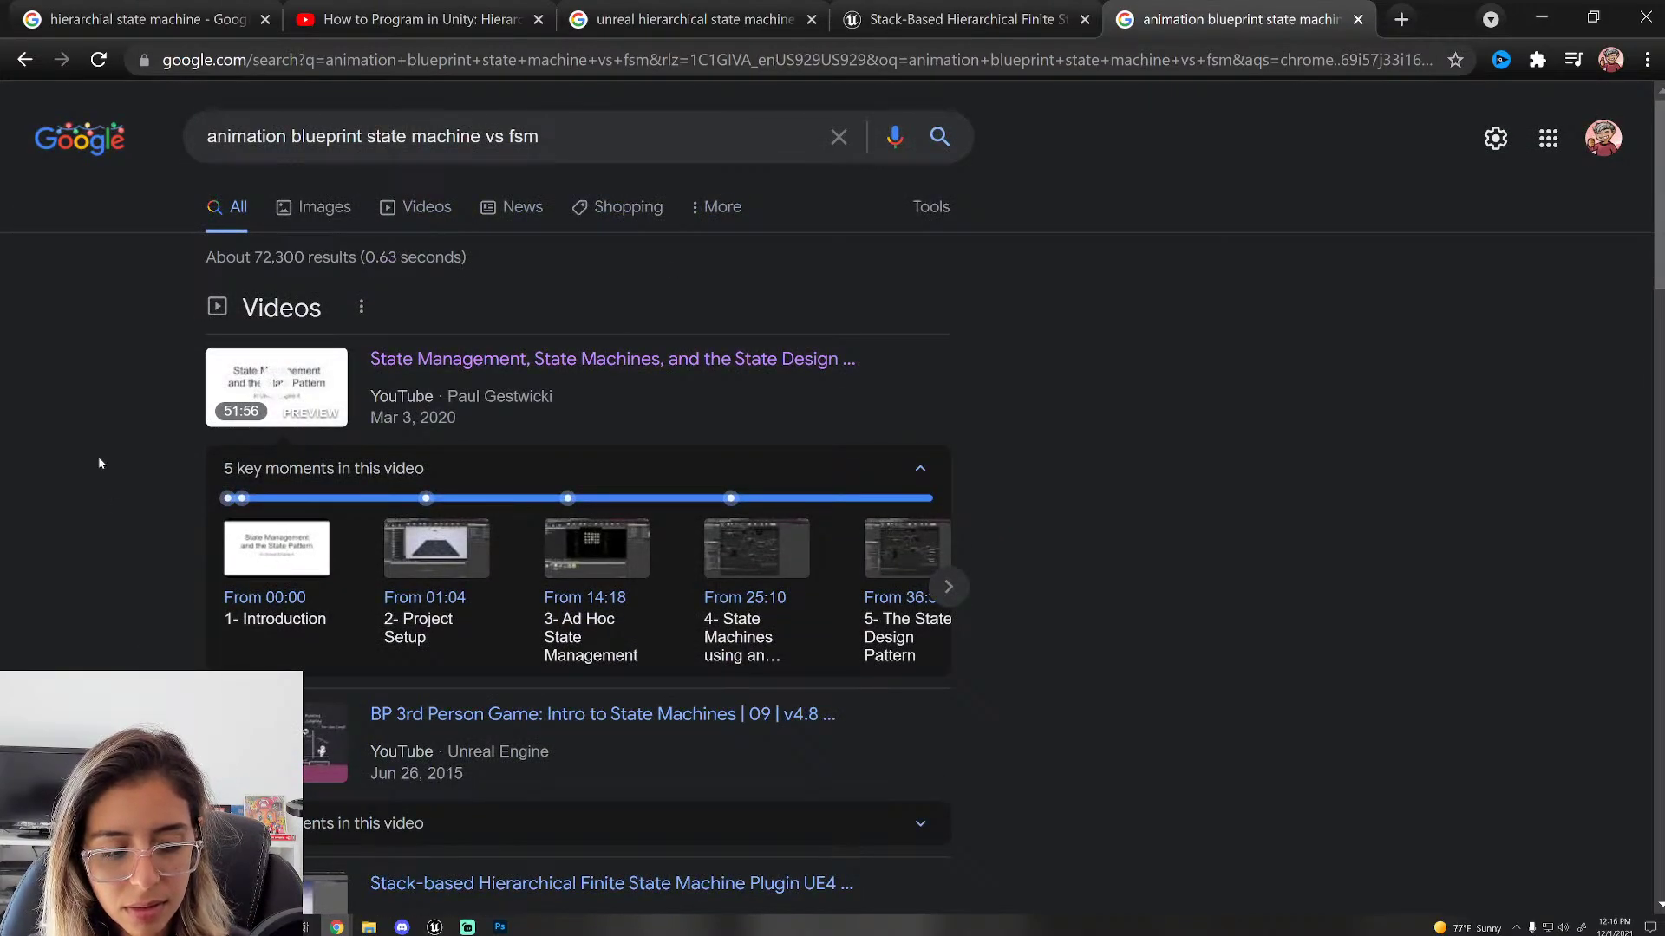
# Step: Go over the search results again and open the gamecentric page "GC FSM for Unreal Engine"
pyautogui.click(575, 143)
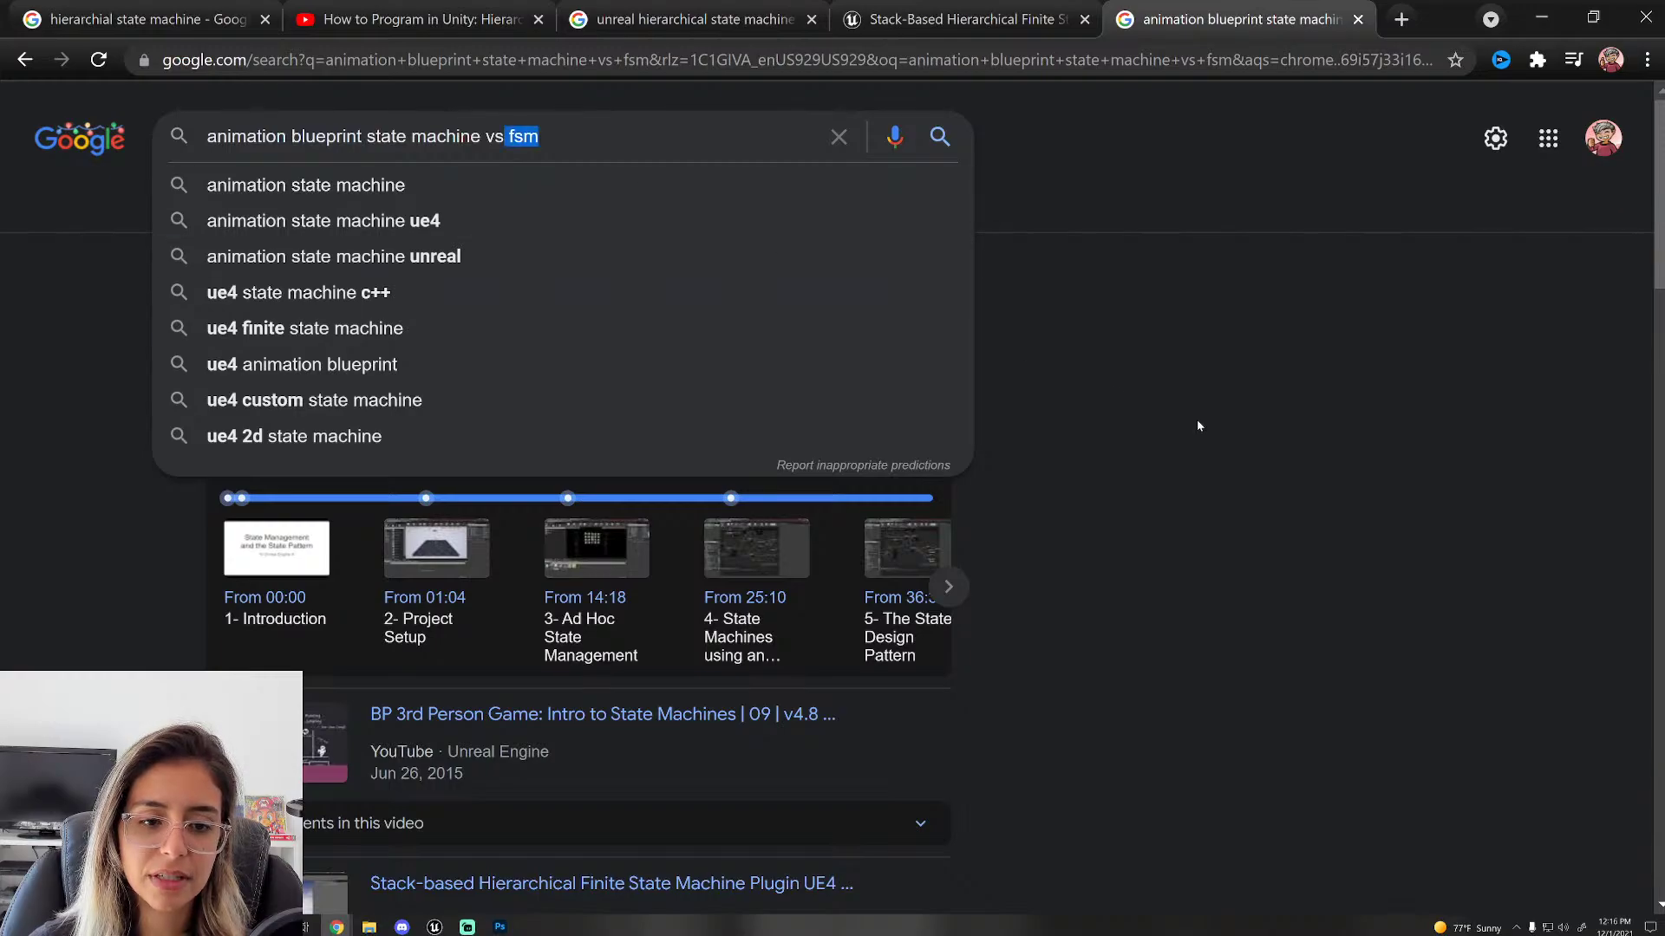
pyautogui.scroll(-7, 1140, 419)
pyautogui.scroll(-8, 1107, 567)
pyautogui.scroll(8, 1087, 569)
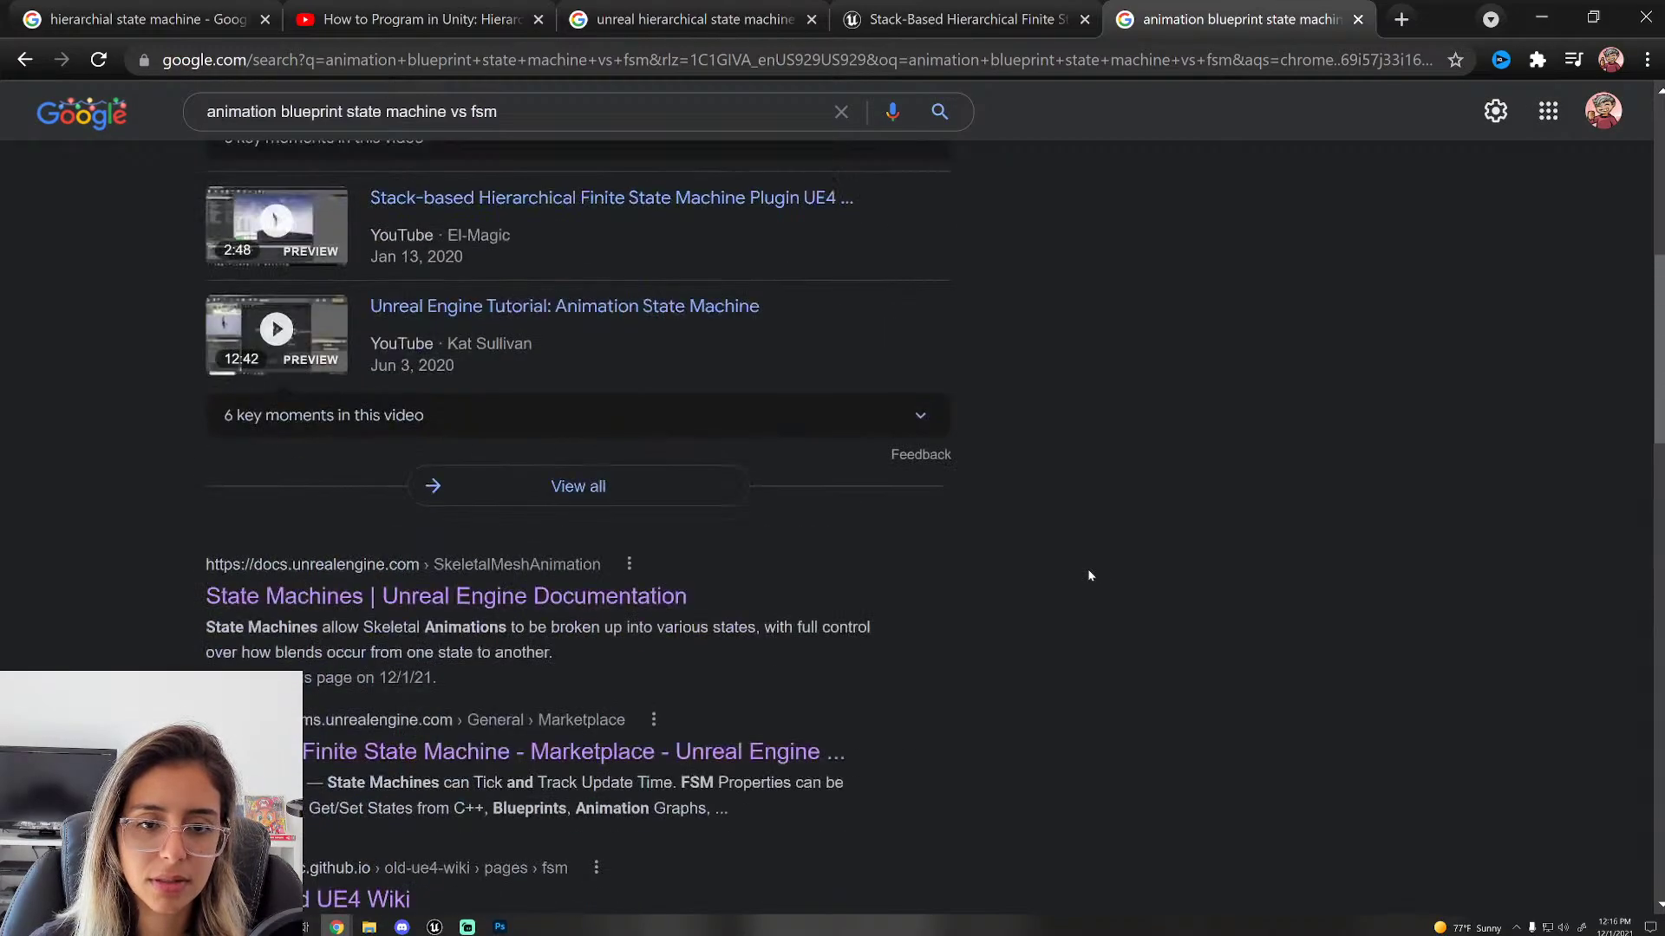
pyautogui.scroll(-7, 1089, 575)
pyautogui.scroll(-5, 1084, 569)
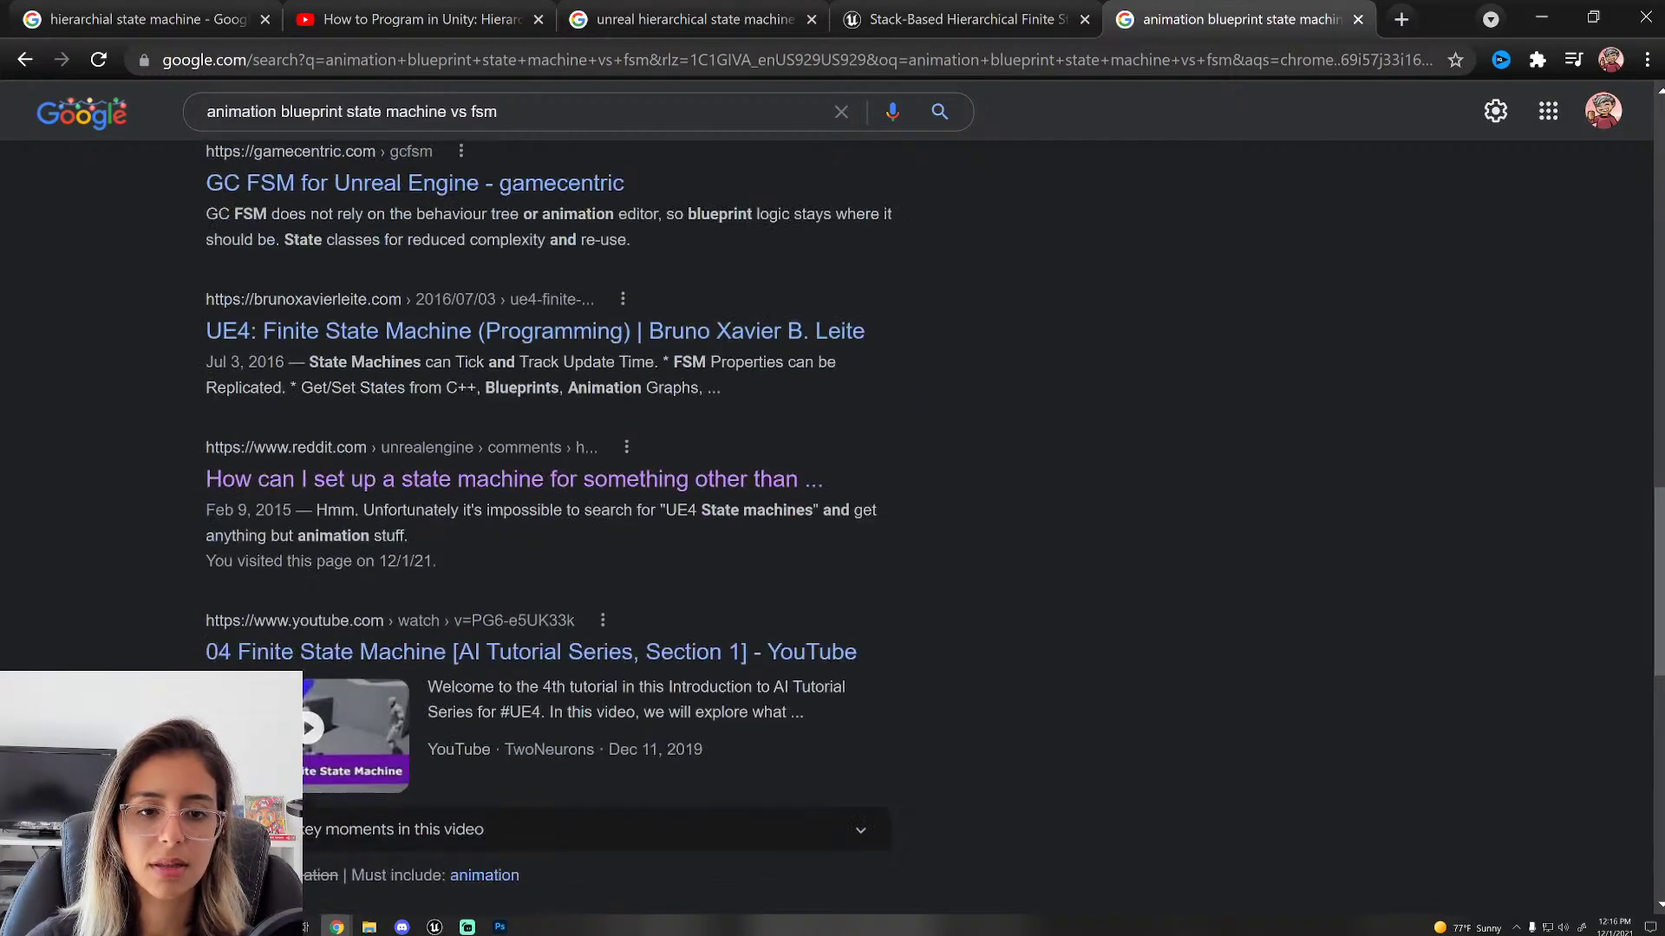
pyautogui.click(505, 184)
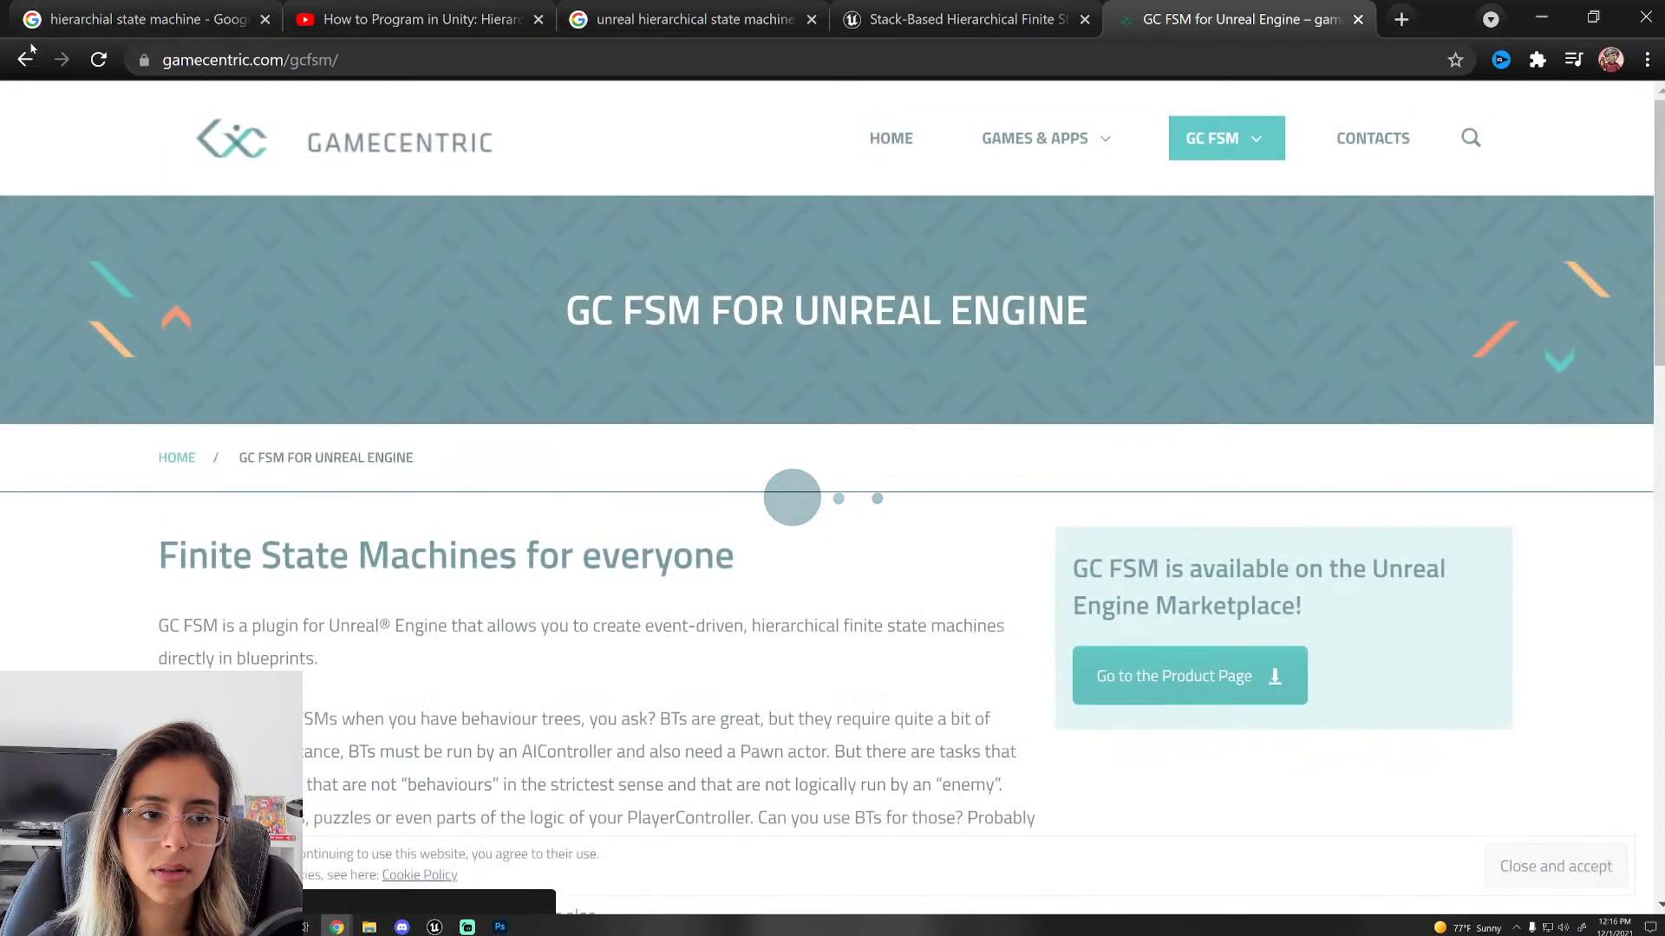
# Step: Skim the GC FSM page down to its documentation topics, and read the introduction and the example Blueprint graph
pyautogui.scroll(-5, 146, 498)
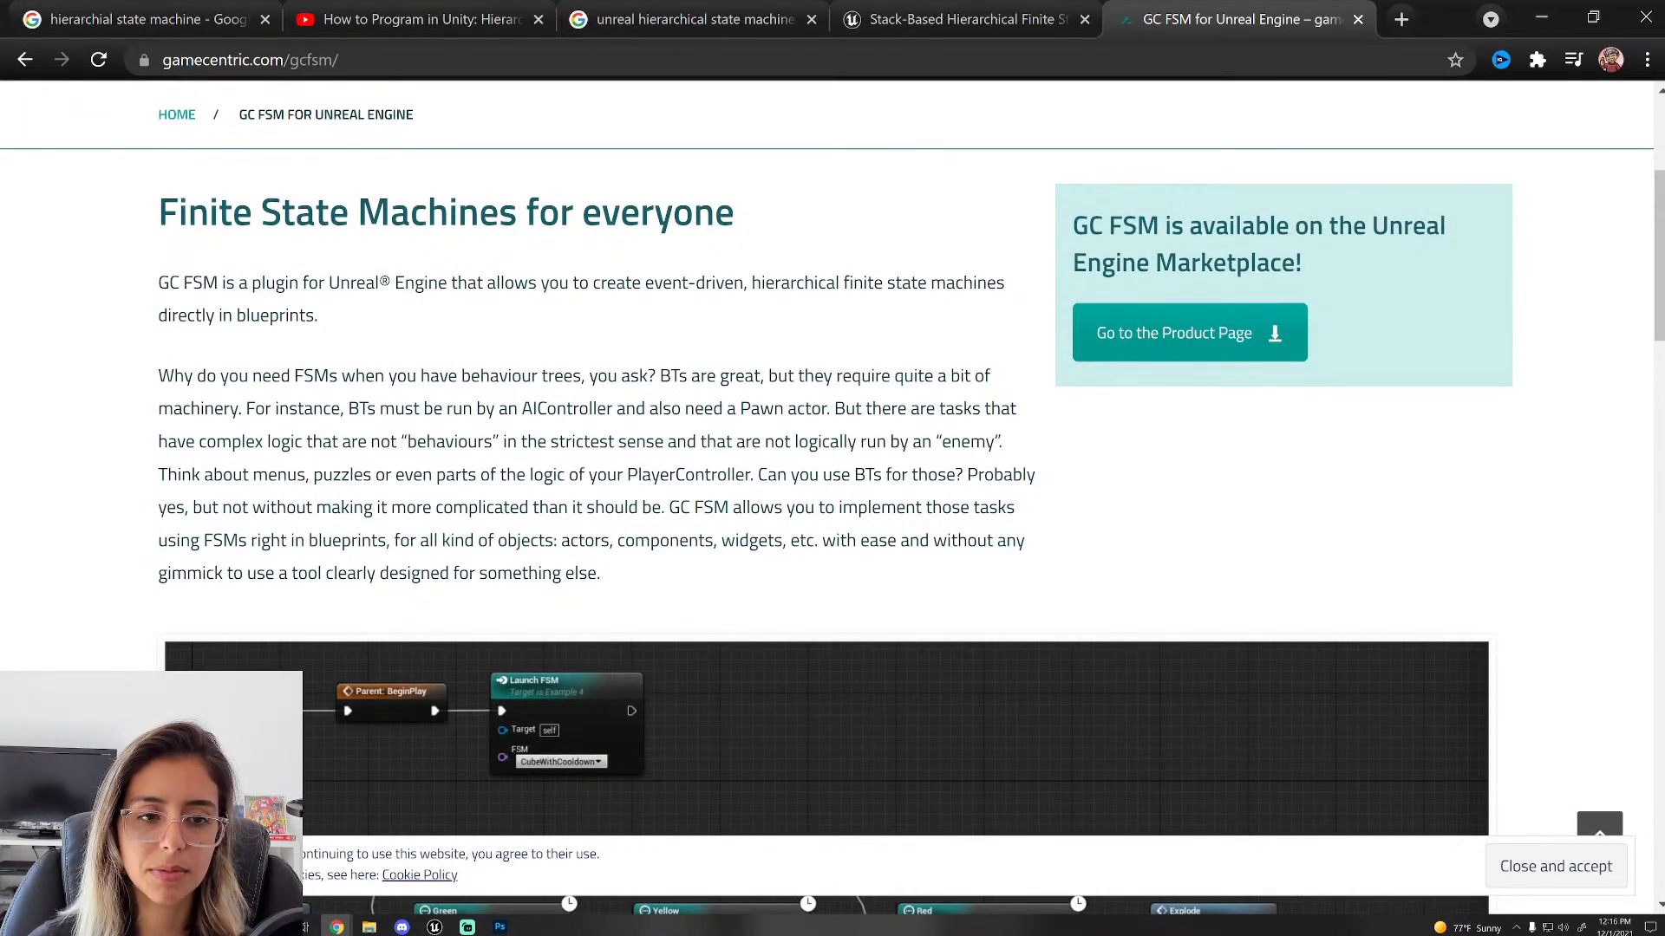
pyautogui.scroll(-6, 148, 490)
pyautogui.scroll(-12, 274, 550)
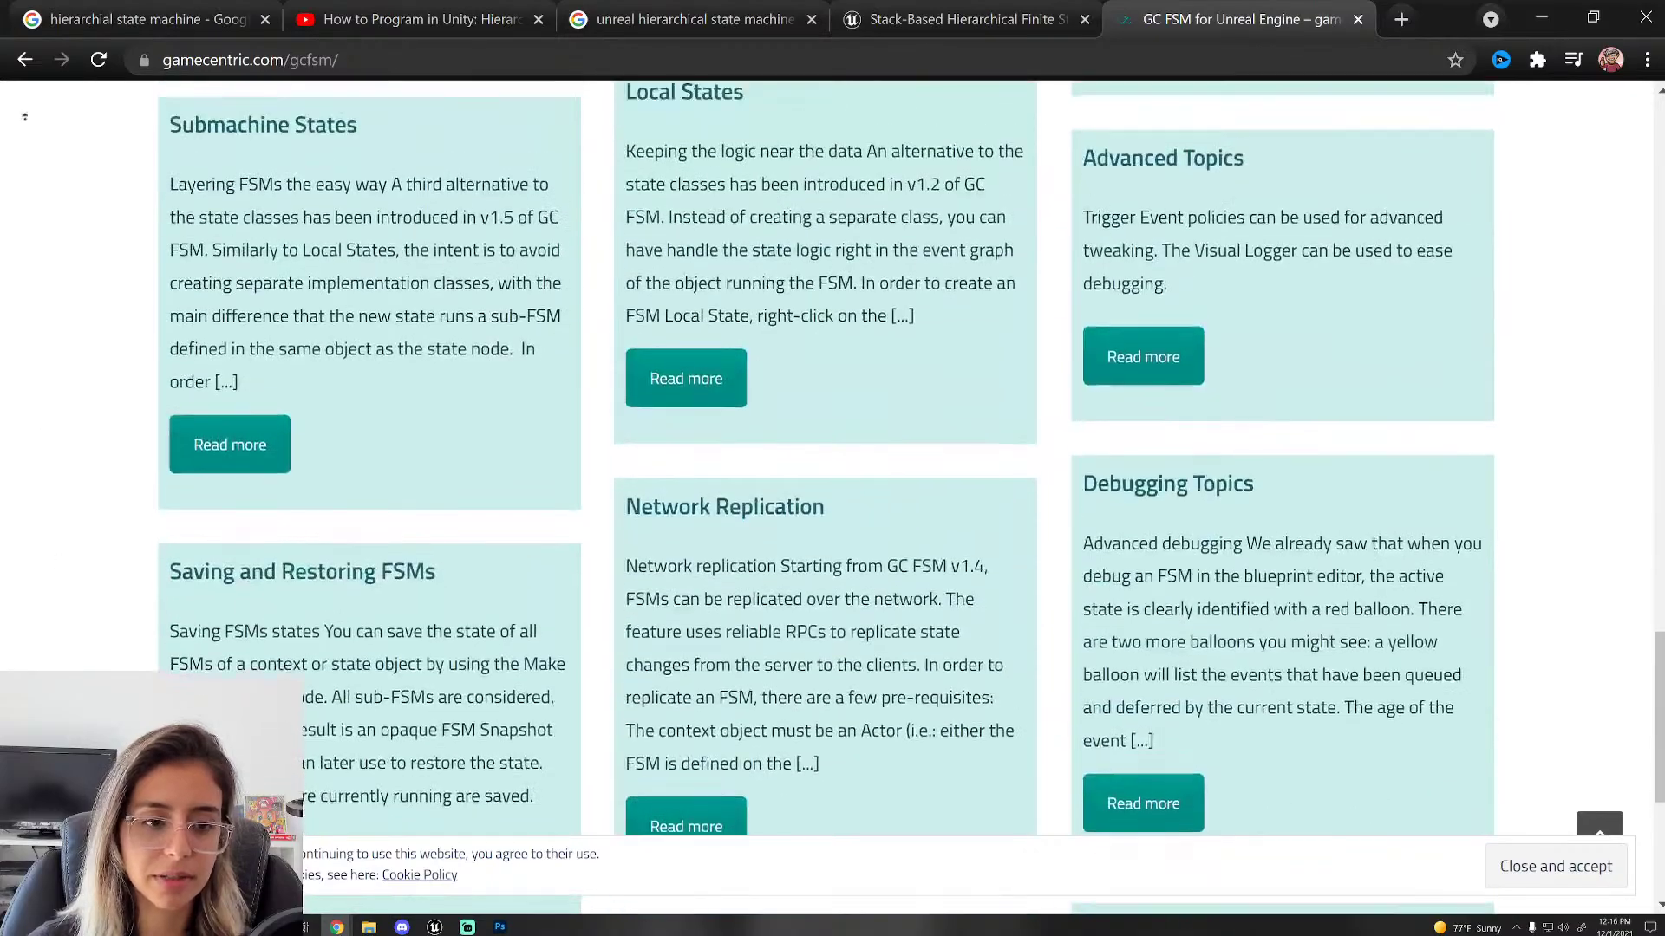
pyautogui.scroll(20, 167, 372)
pyautogui.scroll(-4, 219, 464)
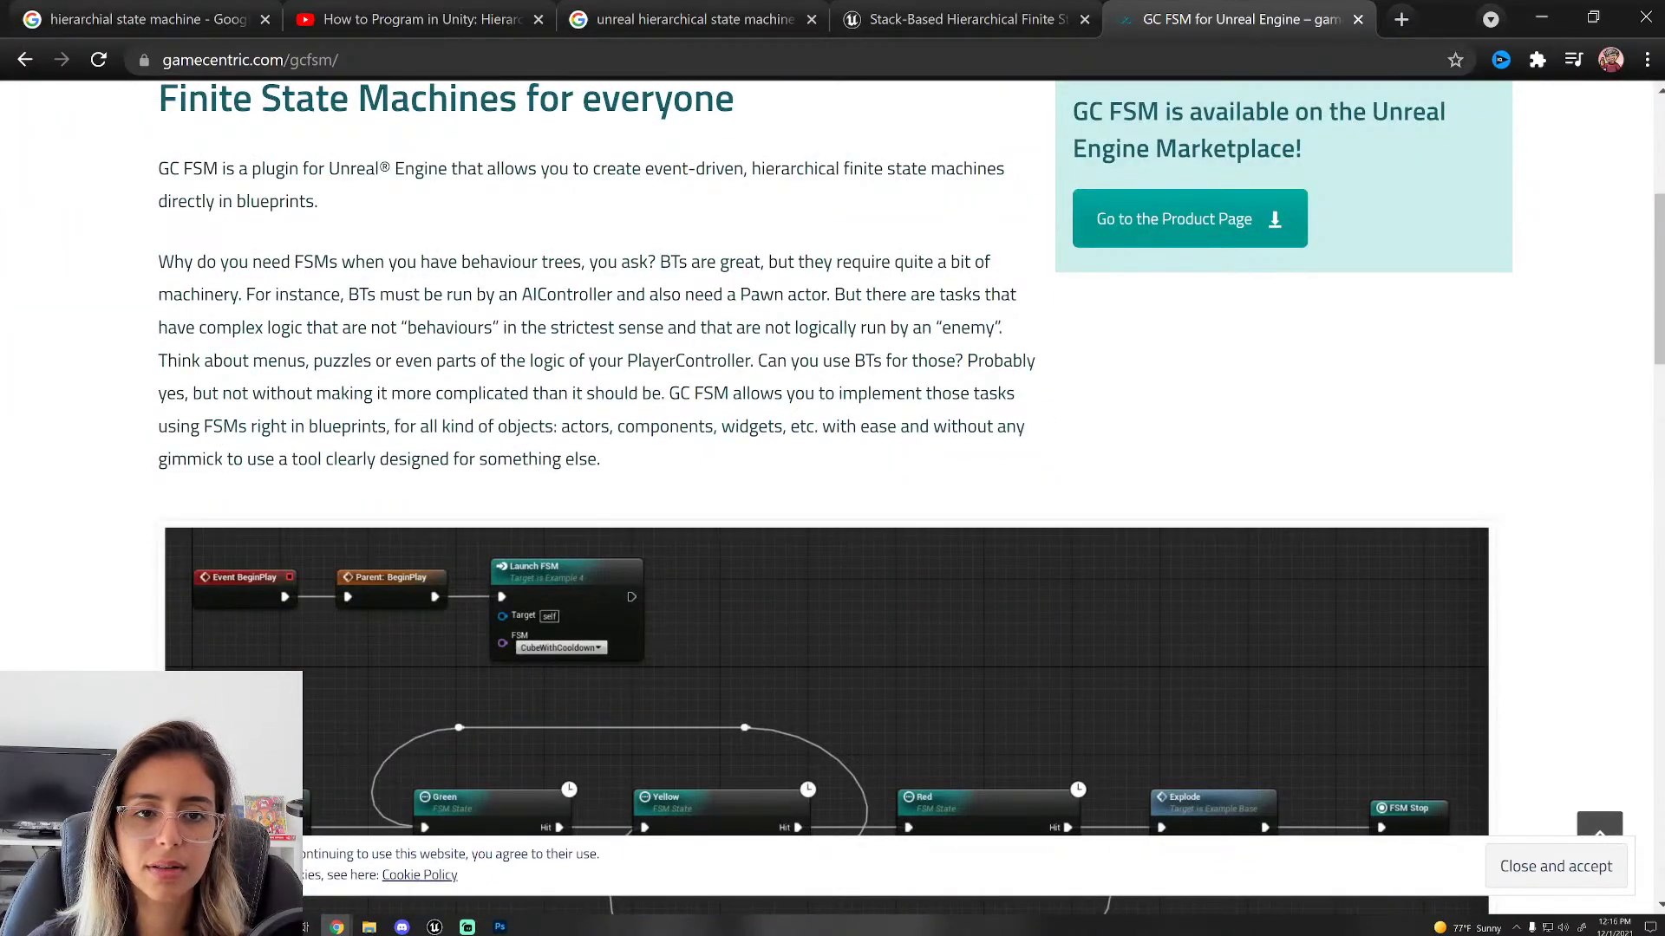
pyautogui.scroll(-1, 86, 232)
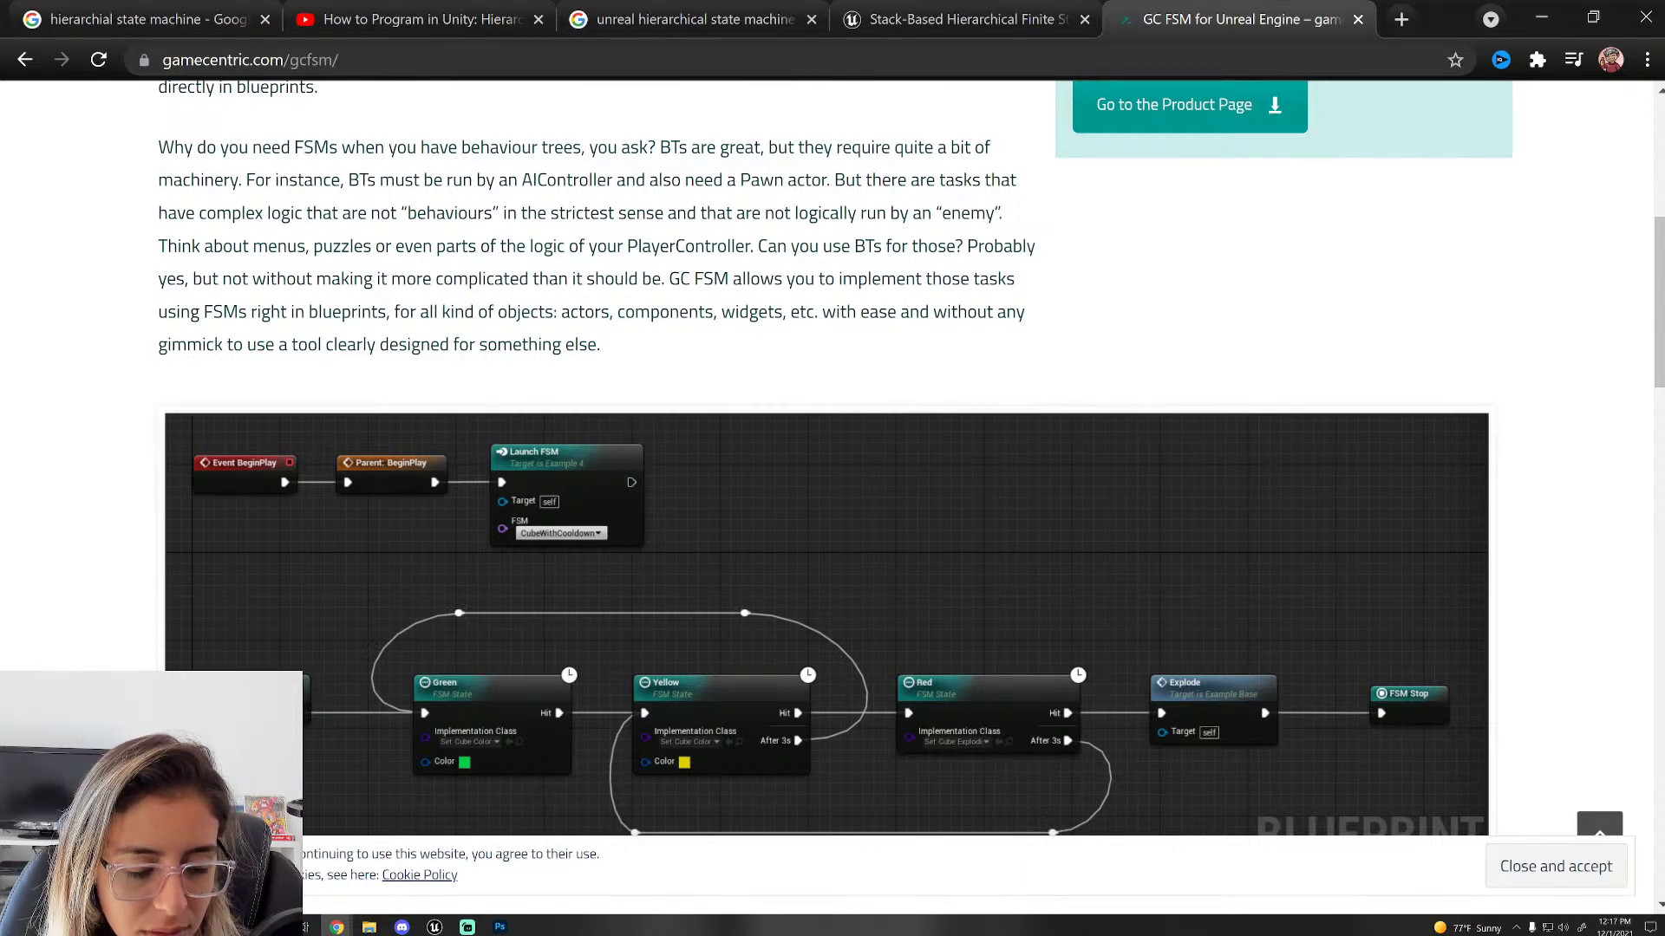
# Step: Read the GC FSM feature sections, including state classes and event-driven decoupling, and glance at the Documentation Pages overview
pyautogui.scroll(-12, 815, 285)
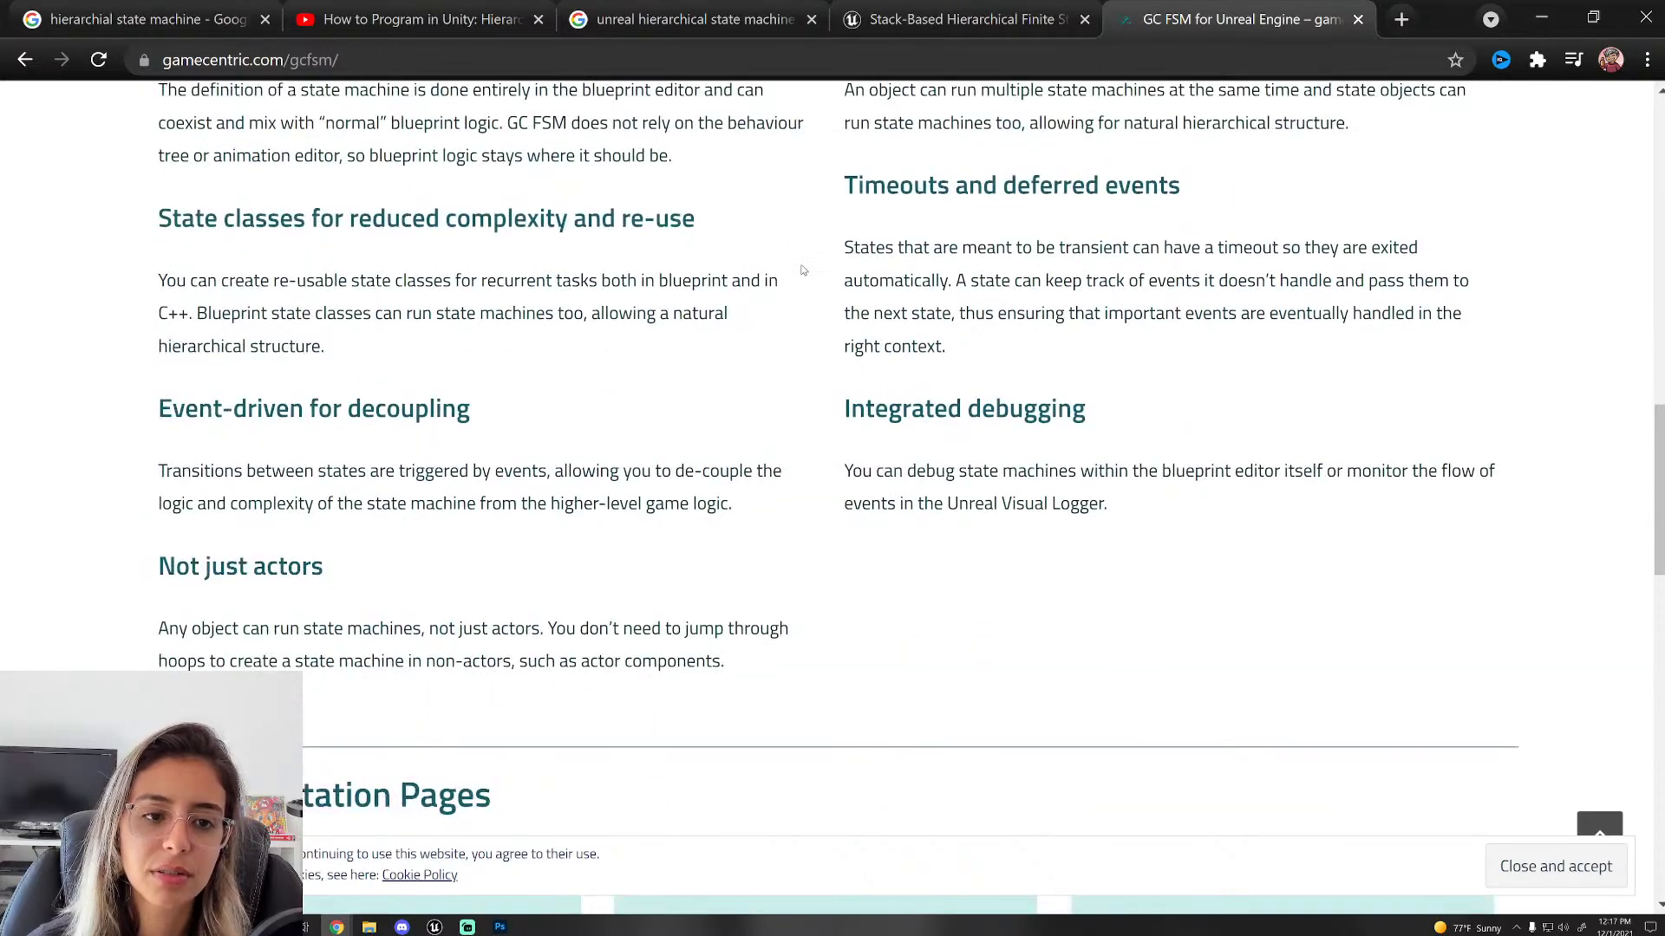
pyautogui.scroll(2, 815, 284)
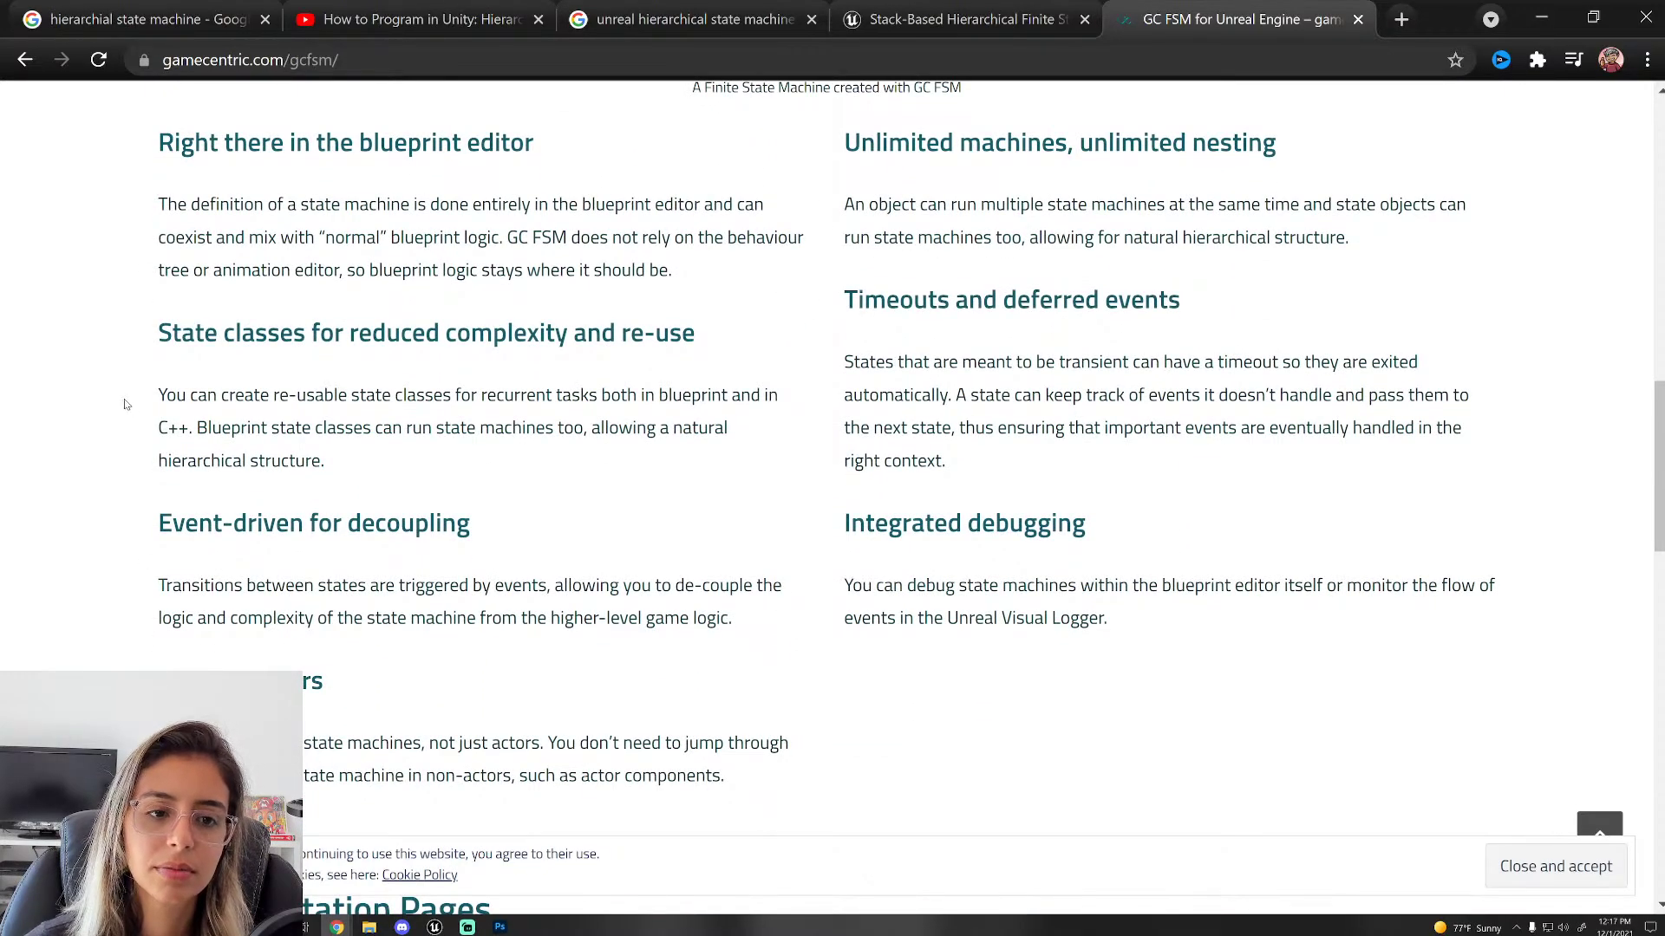
pyautogui.moveTo(191, 587); pyautogui.dragTo(734, 619)
pyautogui.click(733, 620)
pyautogui.scroll(-5, 1234, 646)
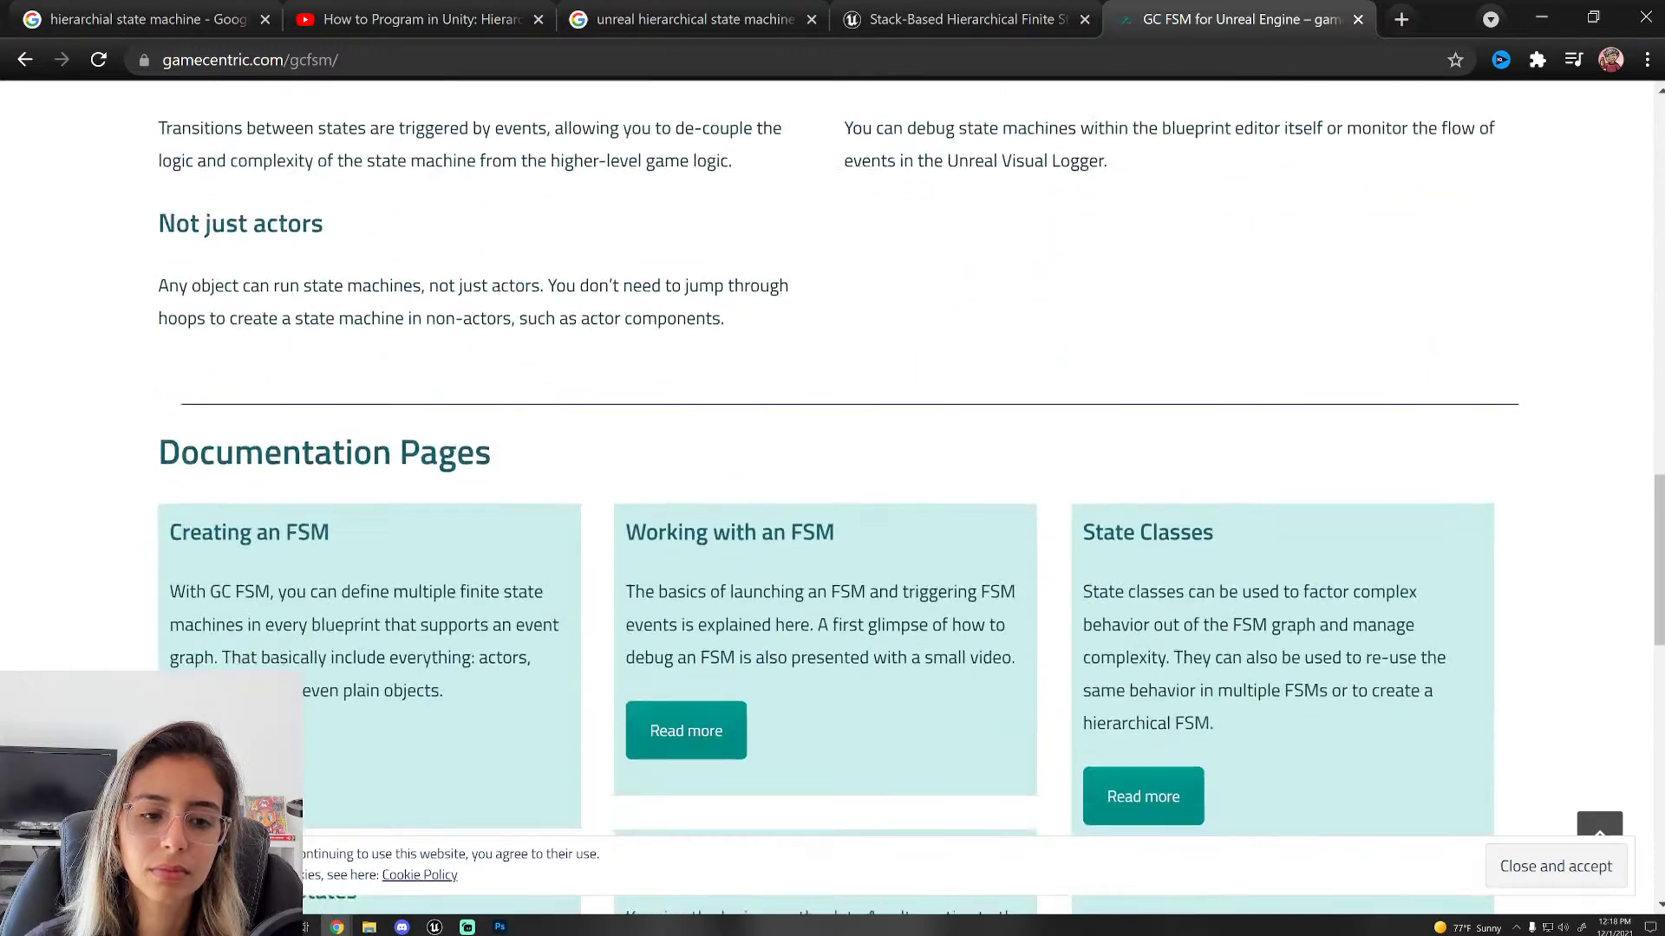
pyautogui.scroll(6, 1234, 646)
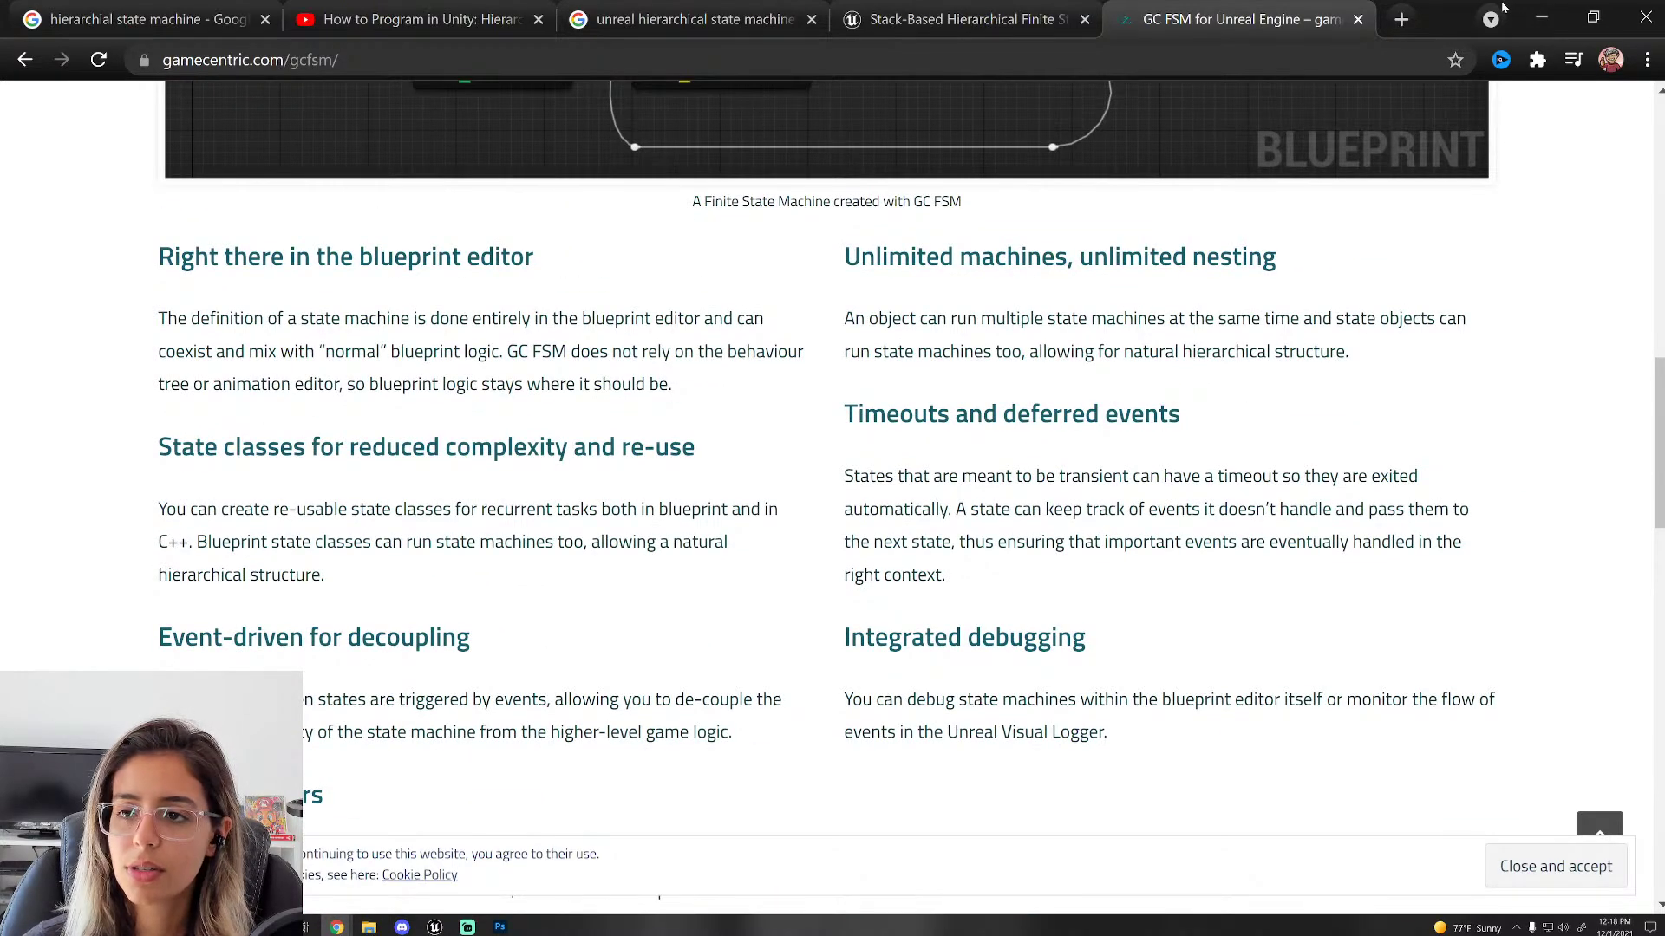
# Step: Return to the Unreal editor and examine the PawnOwner validity section in the ThirdPerson_AnimBP Event Graph
pyautogui.click(1593, 17)
pyautogui.click(987, 312)
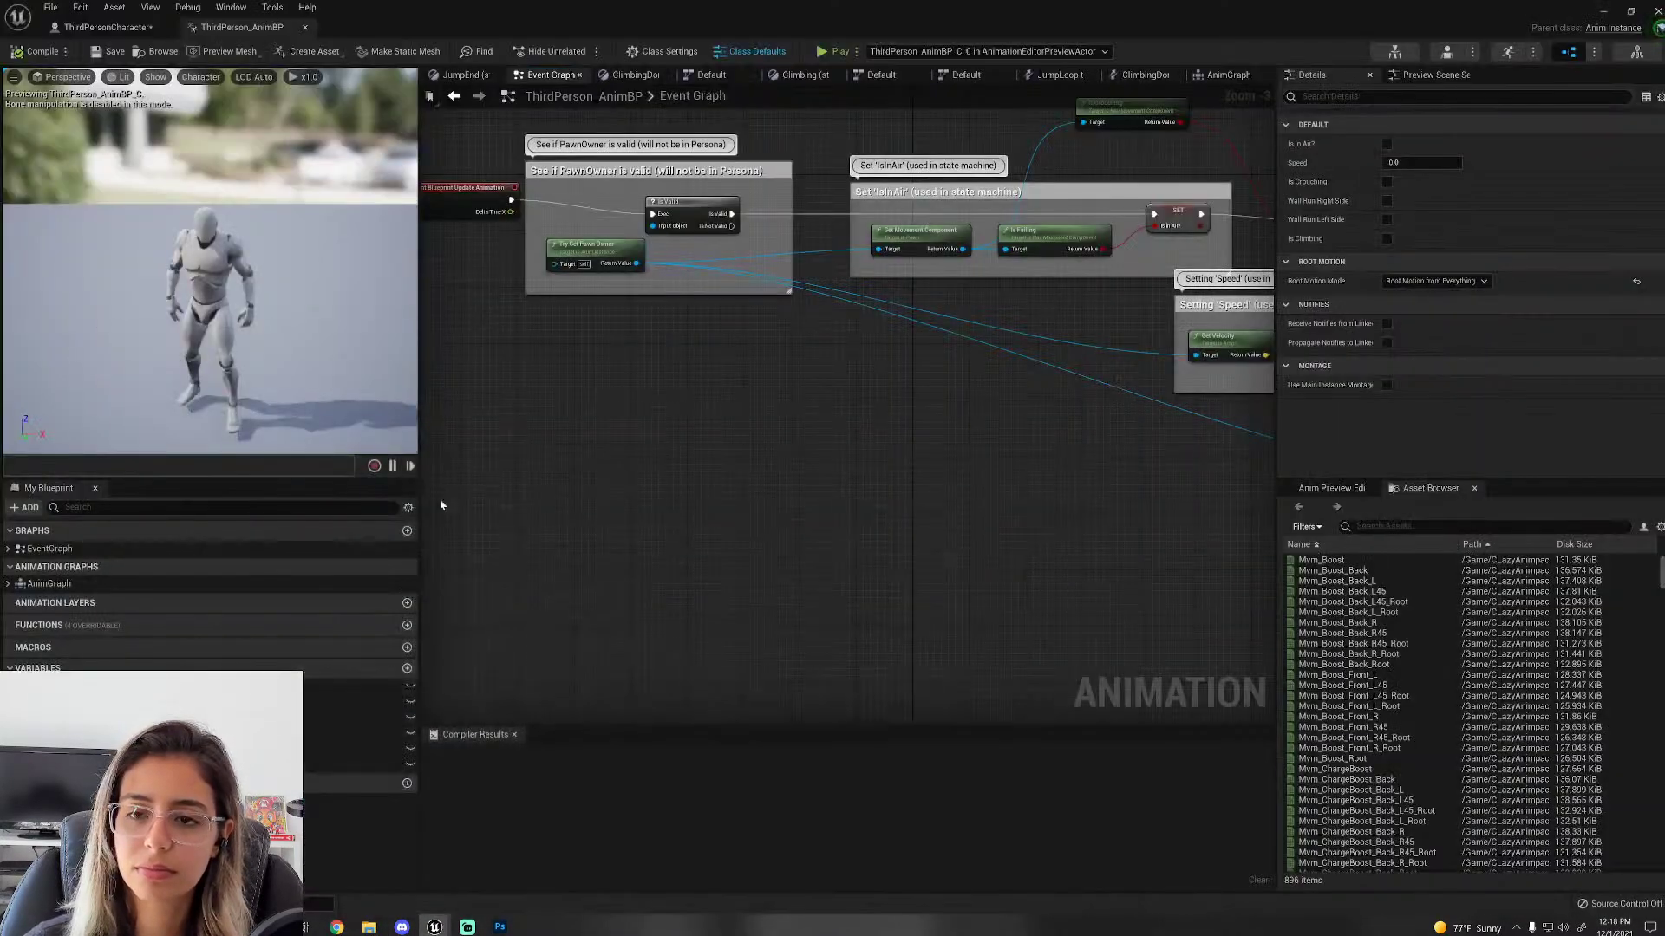
pyautogui.moveTo(622, 401); pyautogui.dragTo(928, 494, button='right')
pyautogui.scroll(-2, 748, 704)
pyautogui.scroll(5, 934, 505)
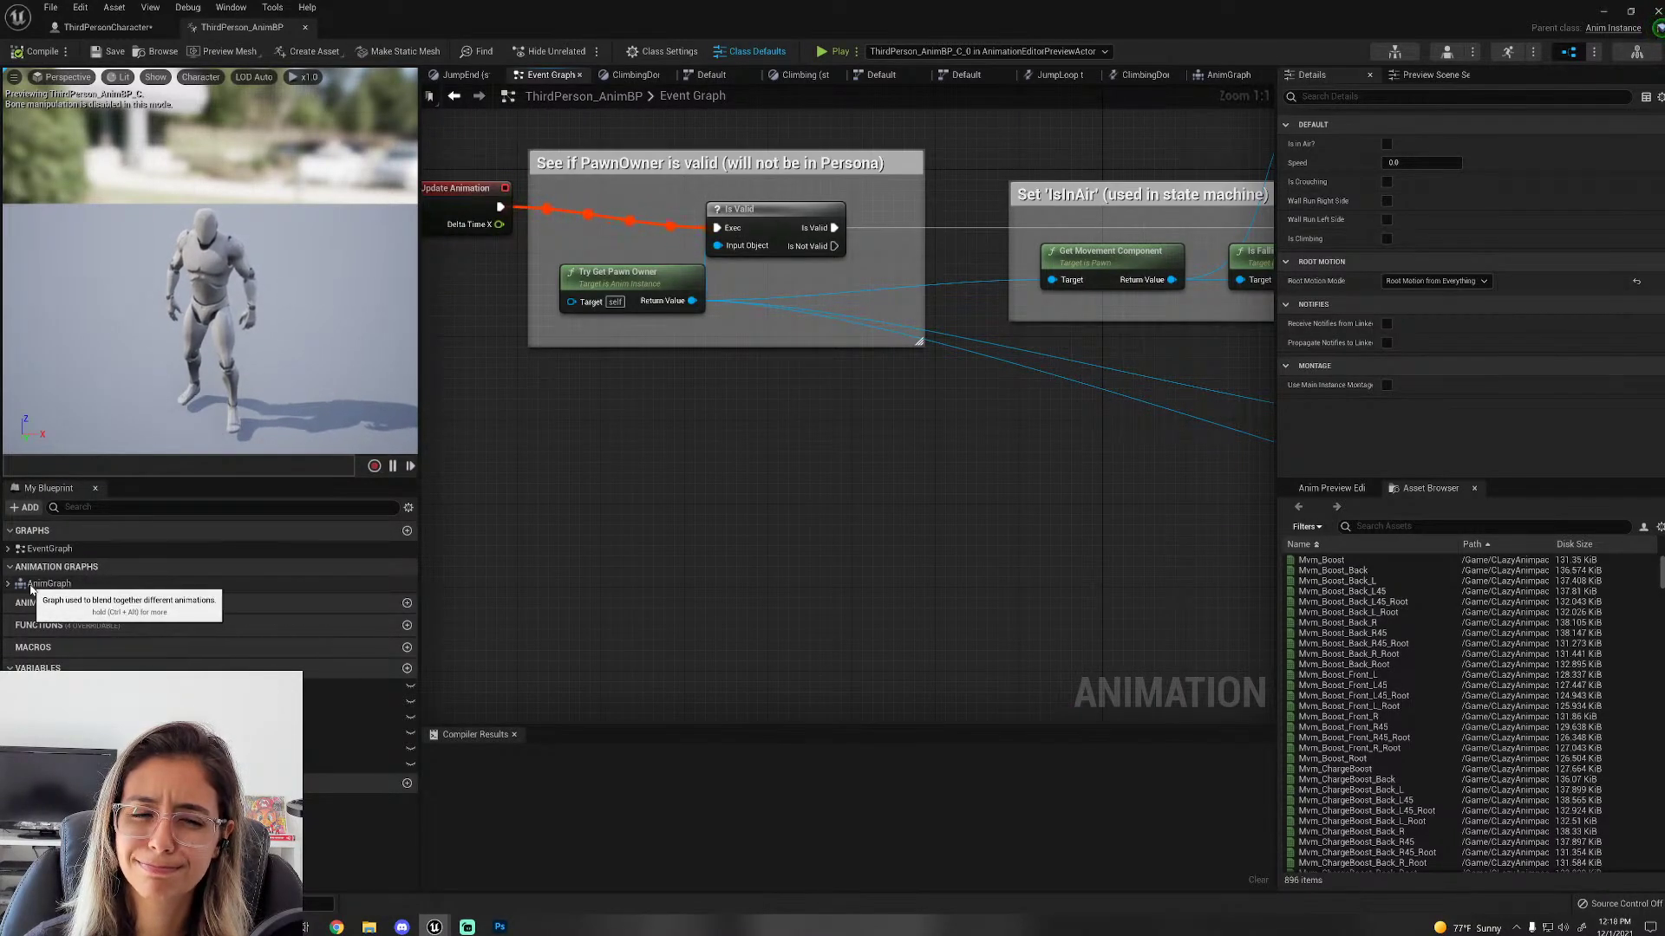
# Step: Switch to Chrome and search Google for "unreal hierarchical state machine"
pyautogui.click(338, 926)
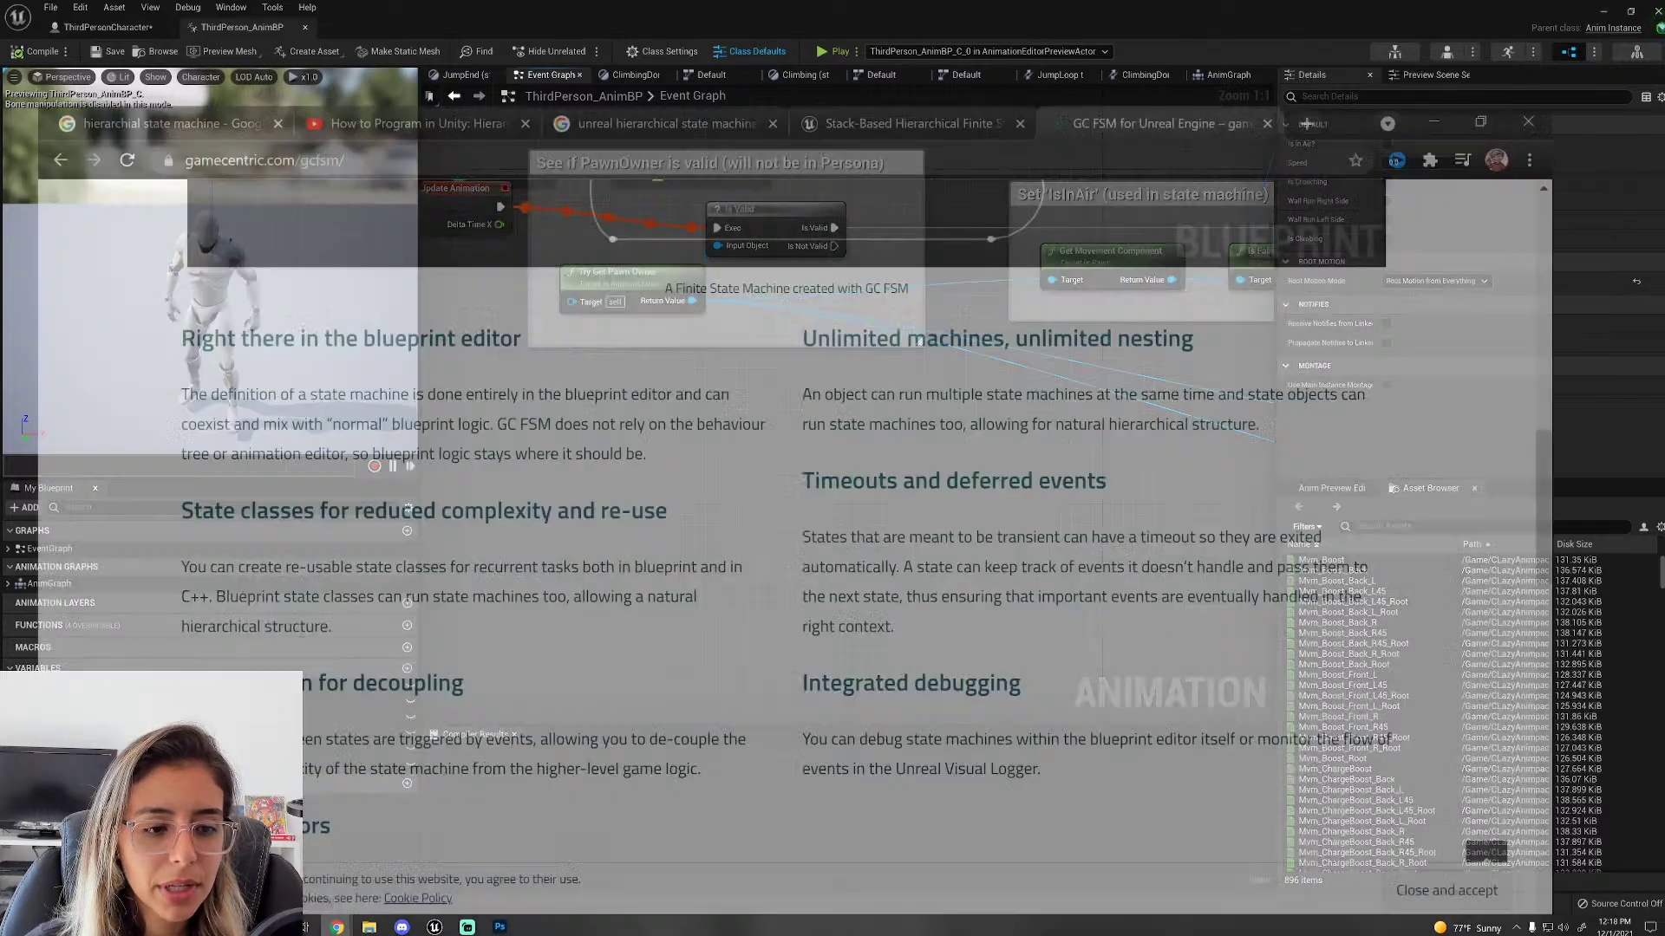
pyautogui.hotkey('ctrl', 'a')
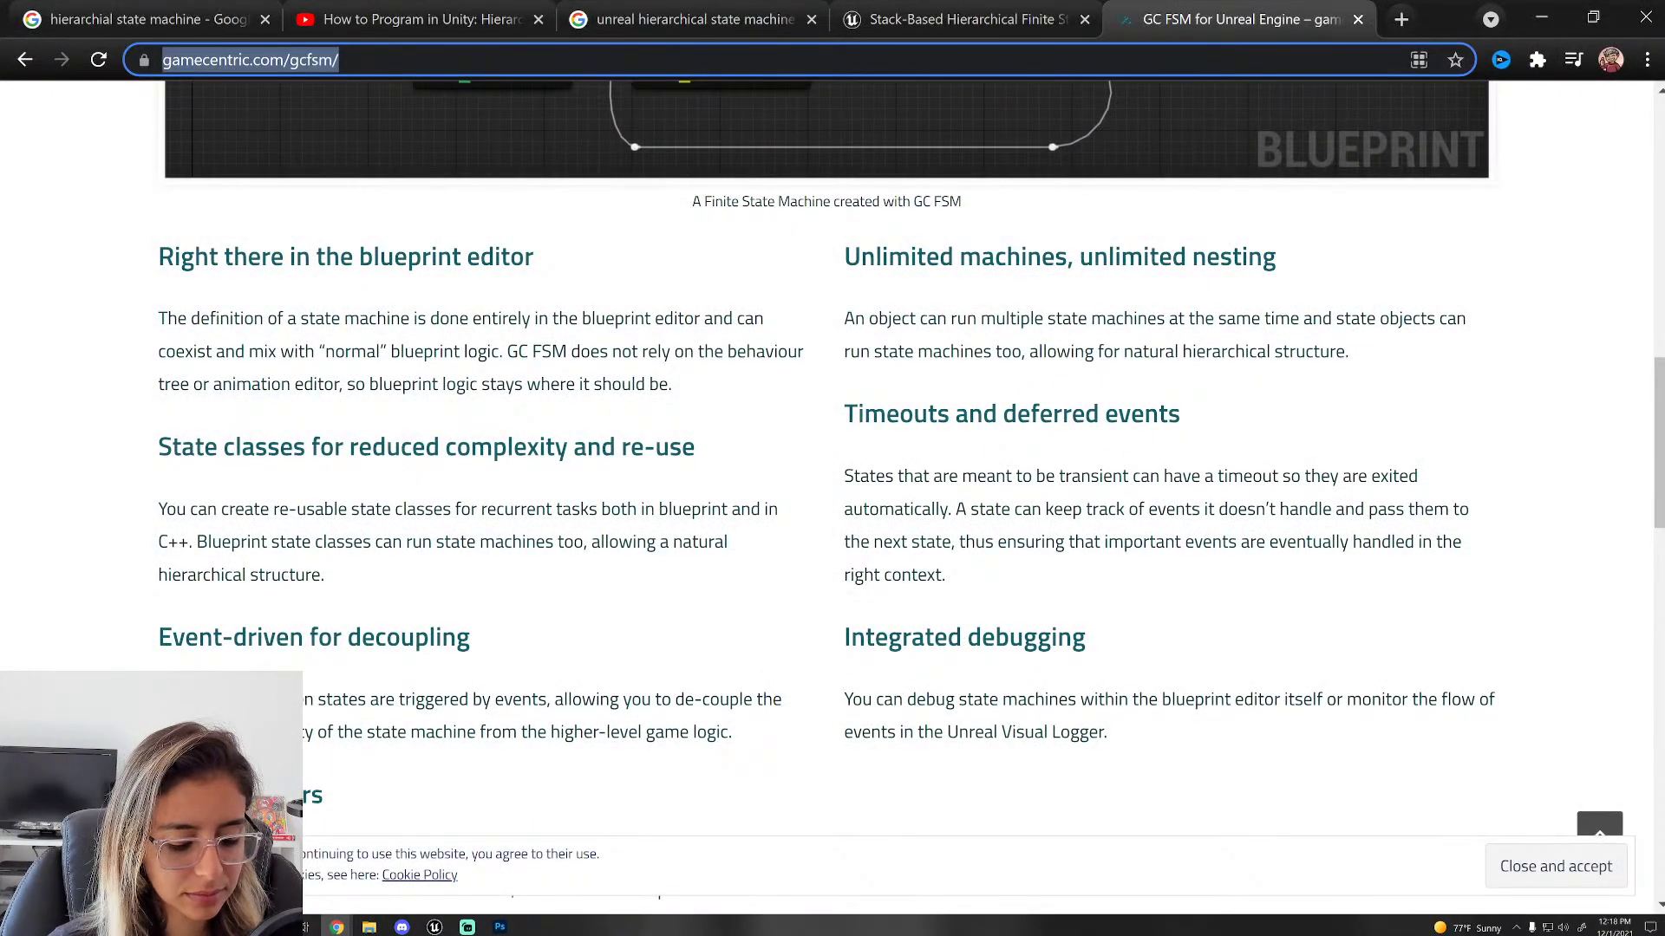
pyautogui.write('unreal')
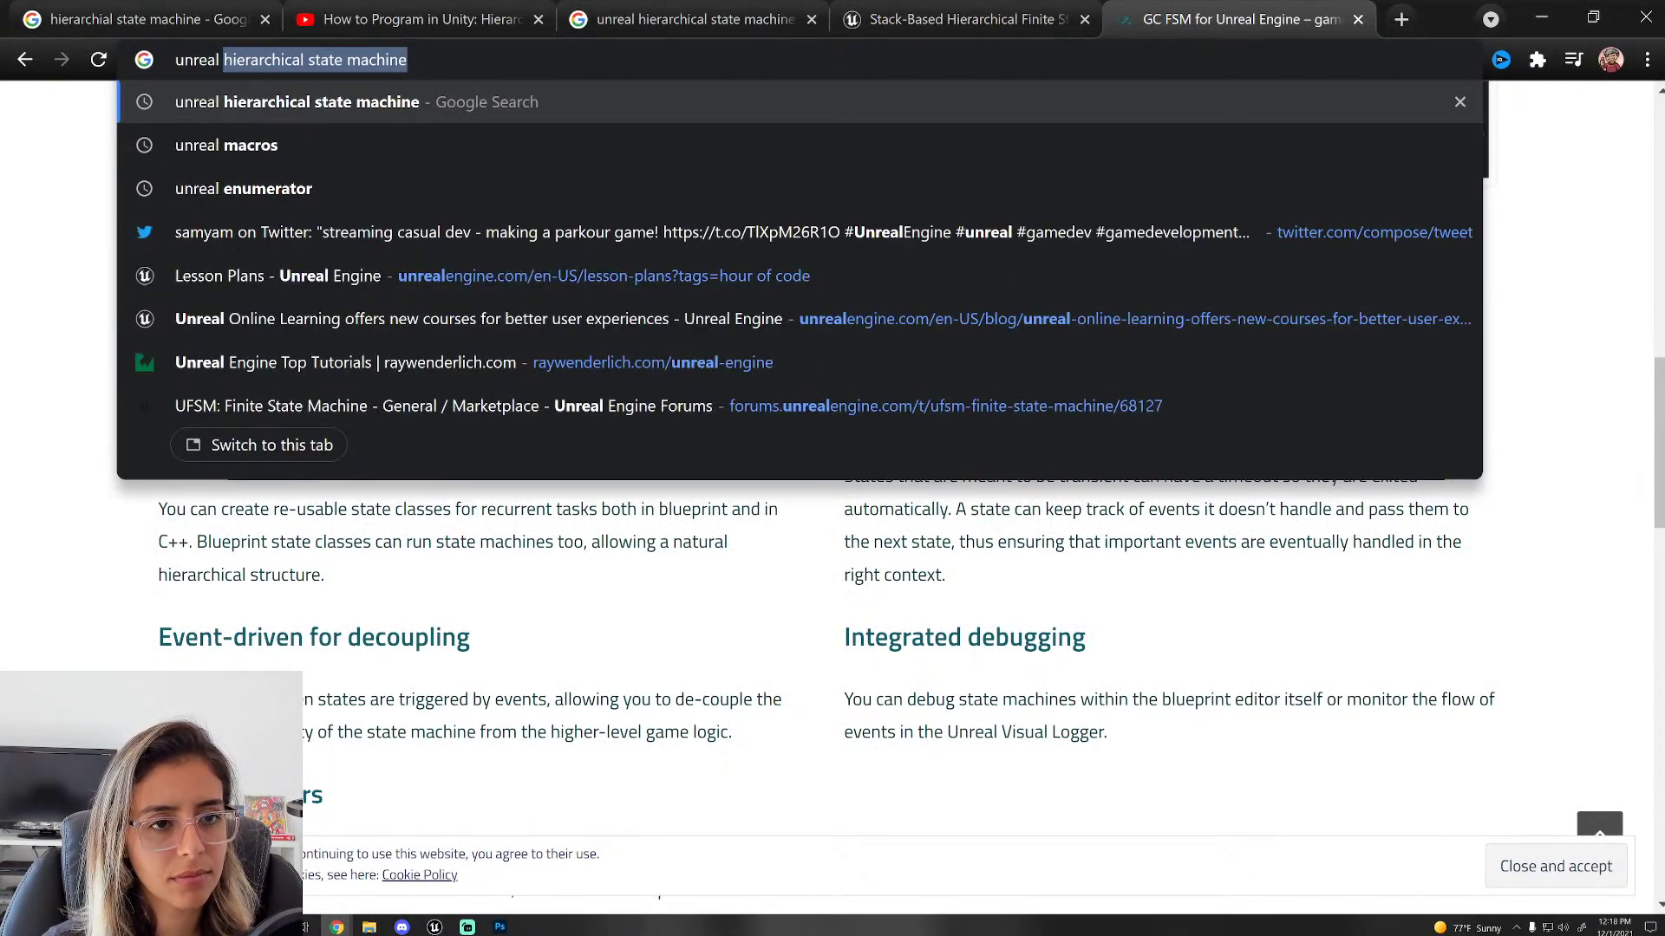
pyautogui.press('Return')
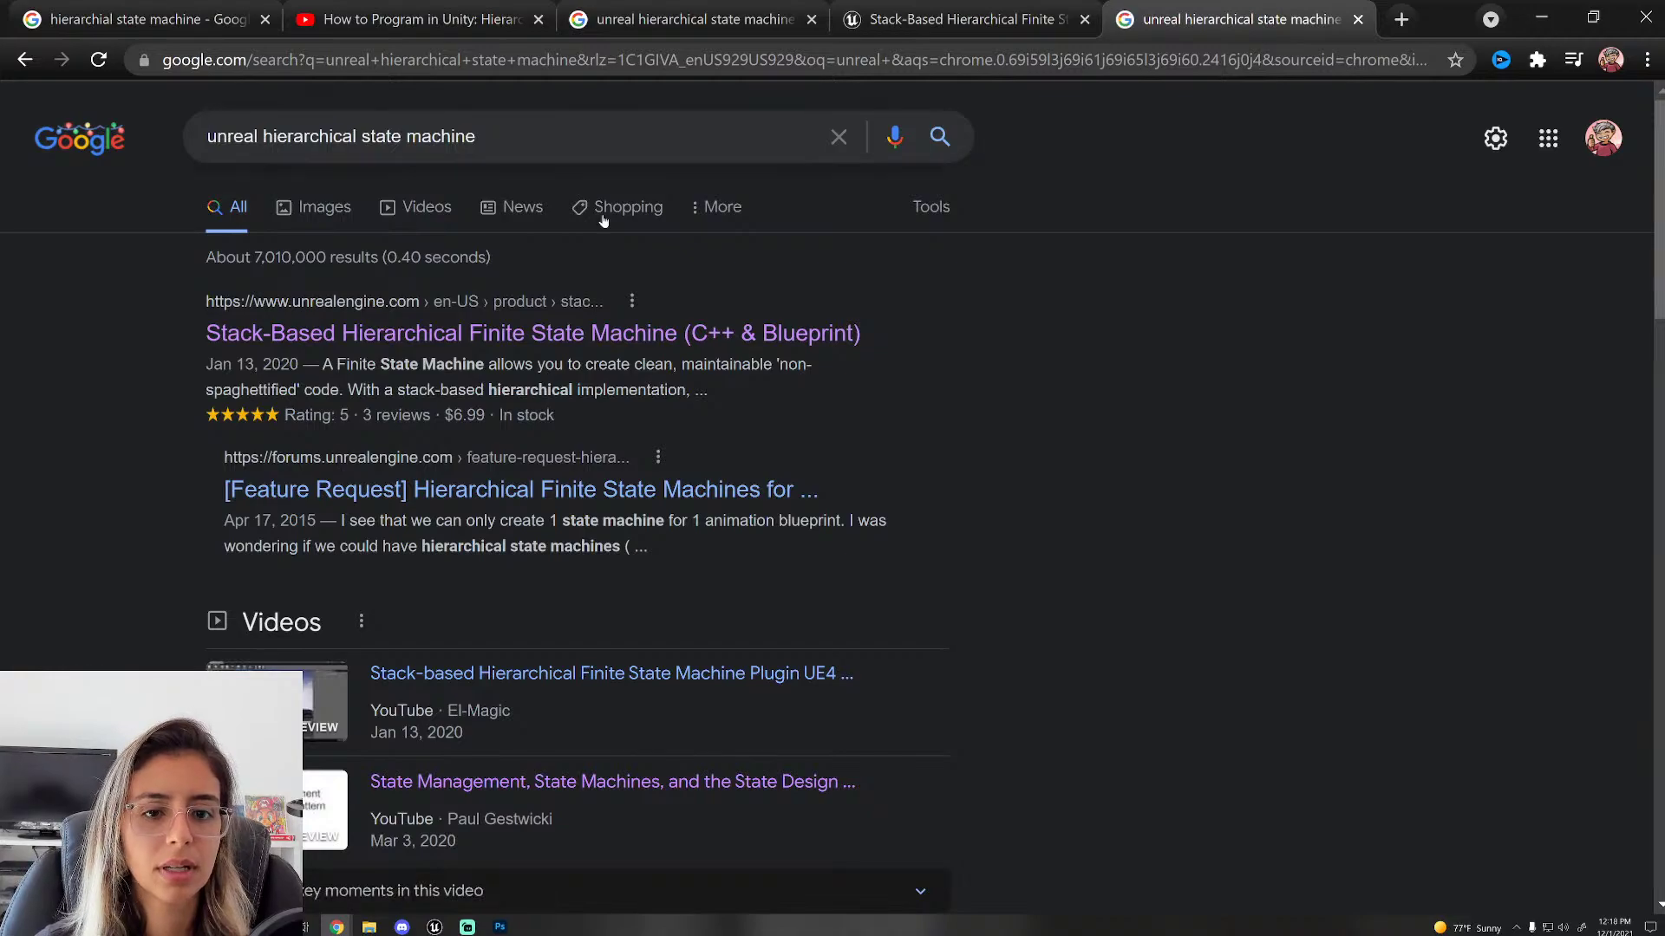
# Step: Look over the search results, concentrating on the Videos section about hierarchical and finite state machines
pyautogui.scroll(-3, 1022, 715)
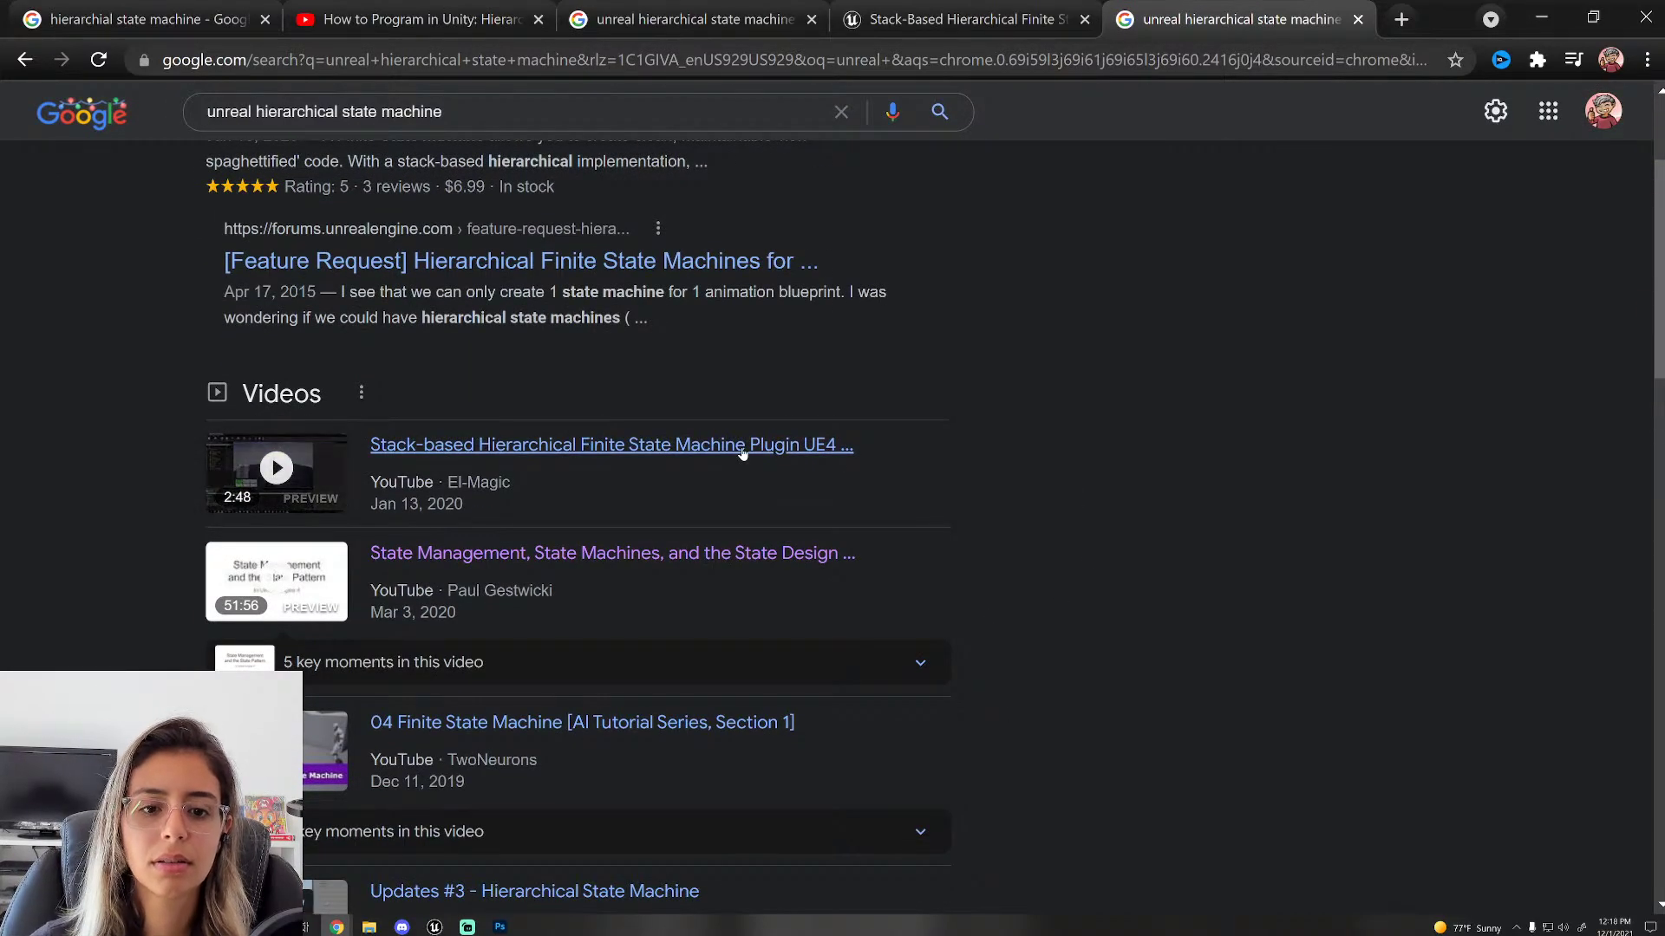
pyautogui.scroll(-3, 762, 440)
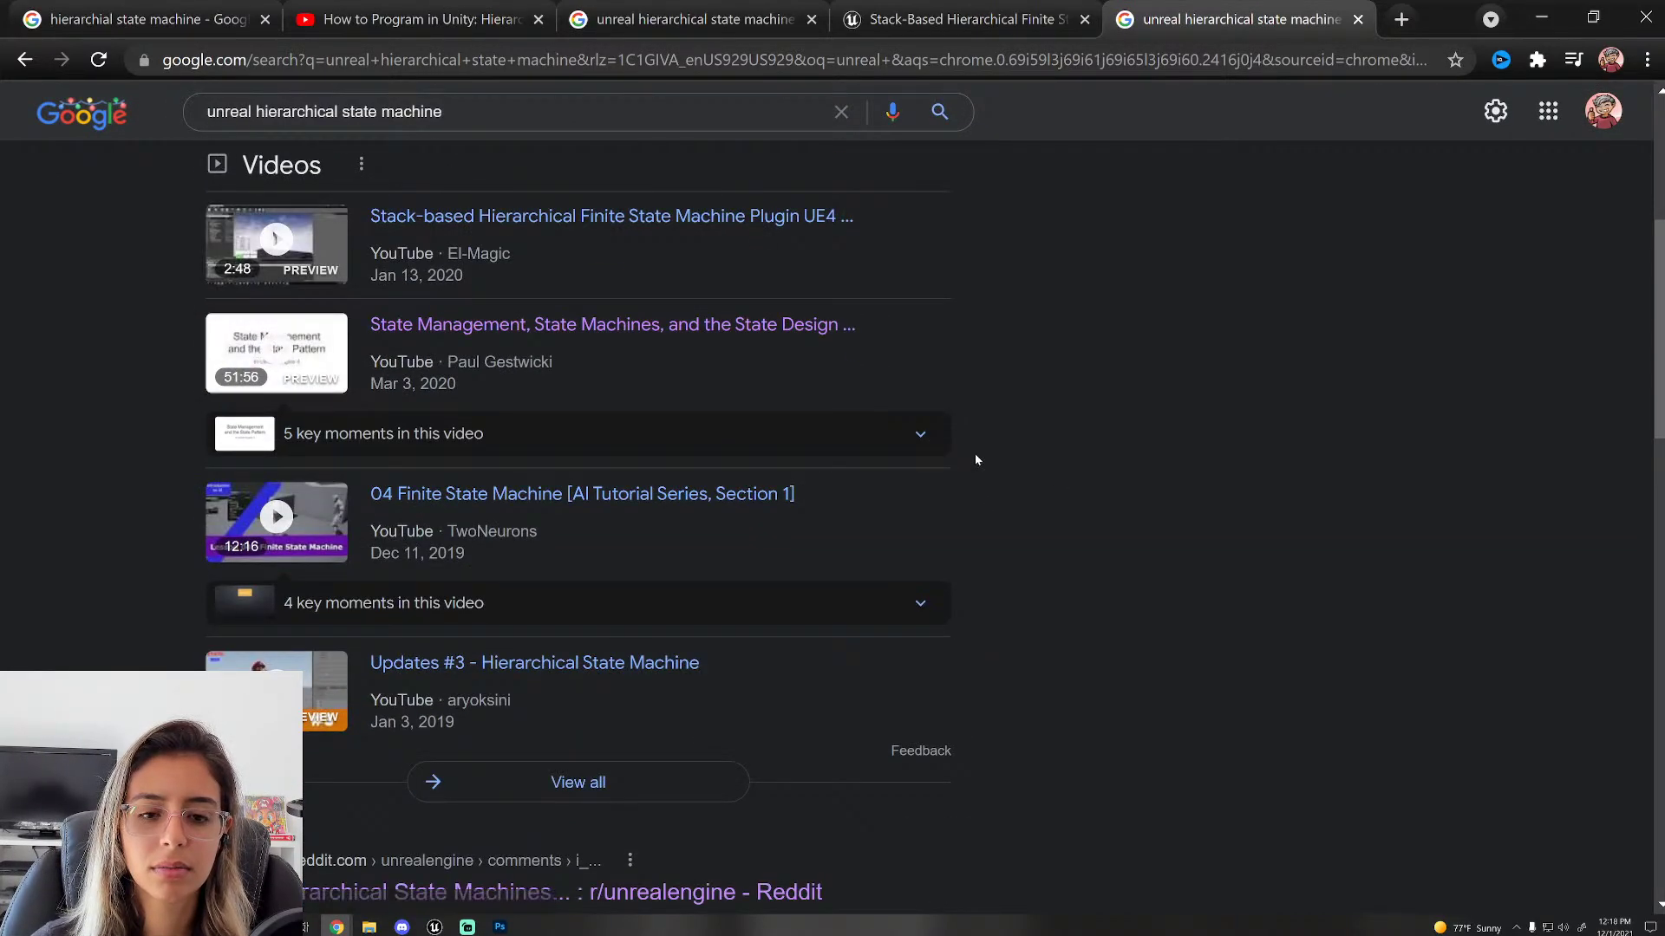
pyautogui.scroll(-3, 1136, 516)
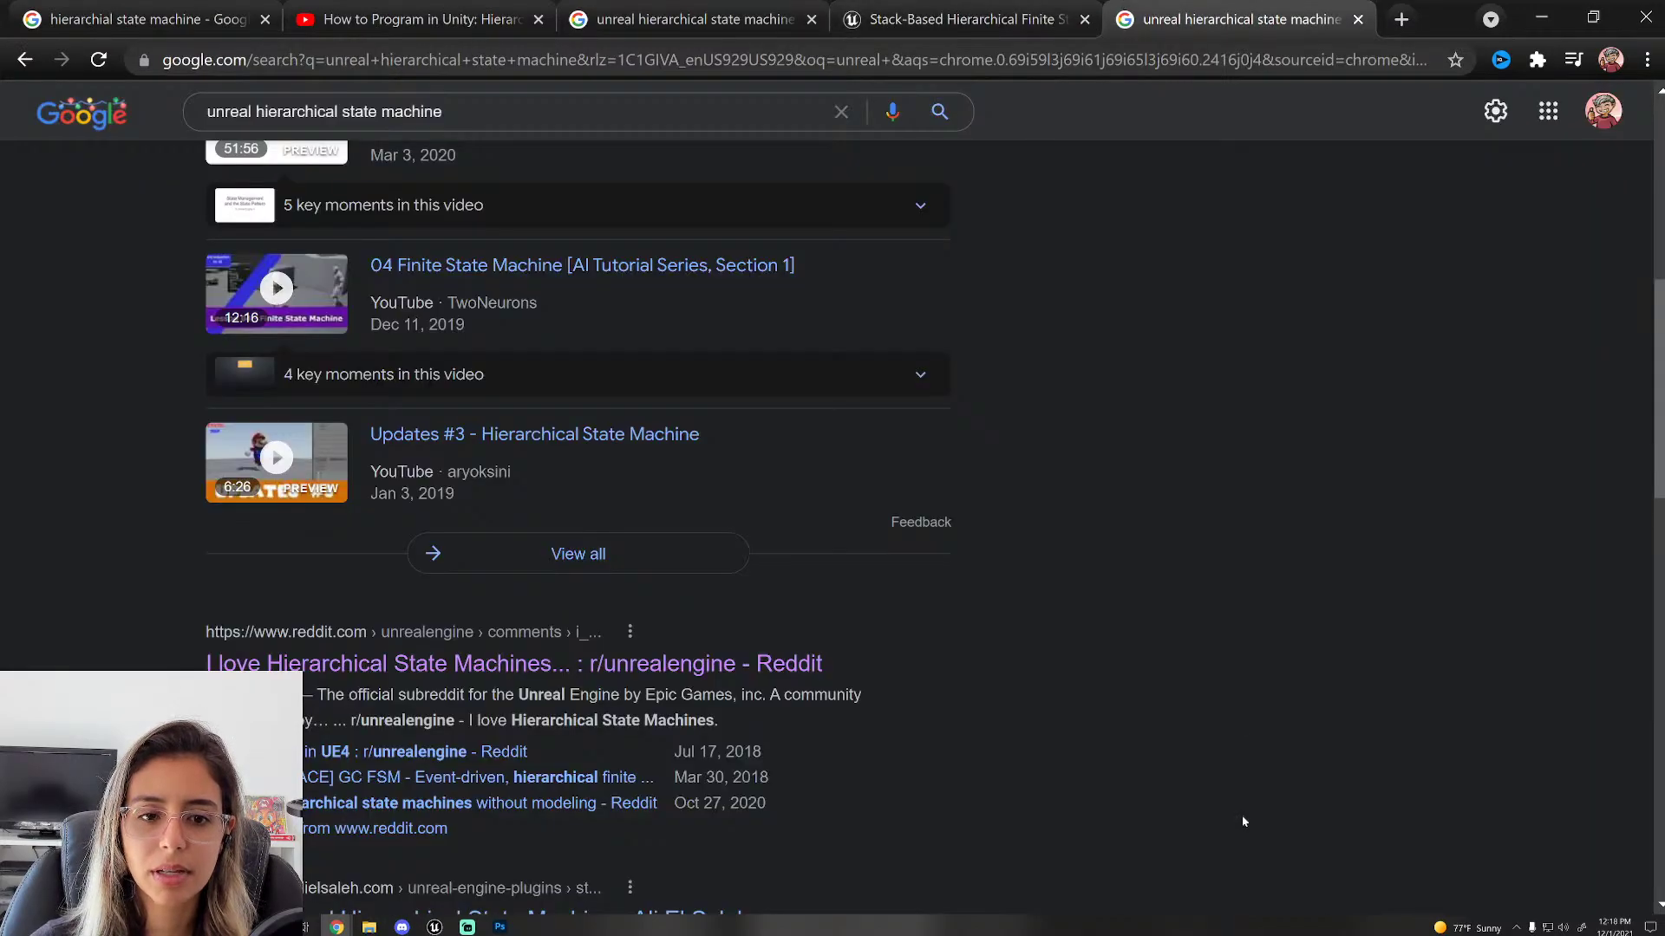
pyautogui.scroll(6, 1133, 642)
pyautogui.scroll(-3, 976, 361)
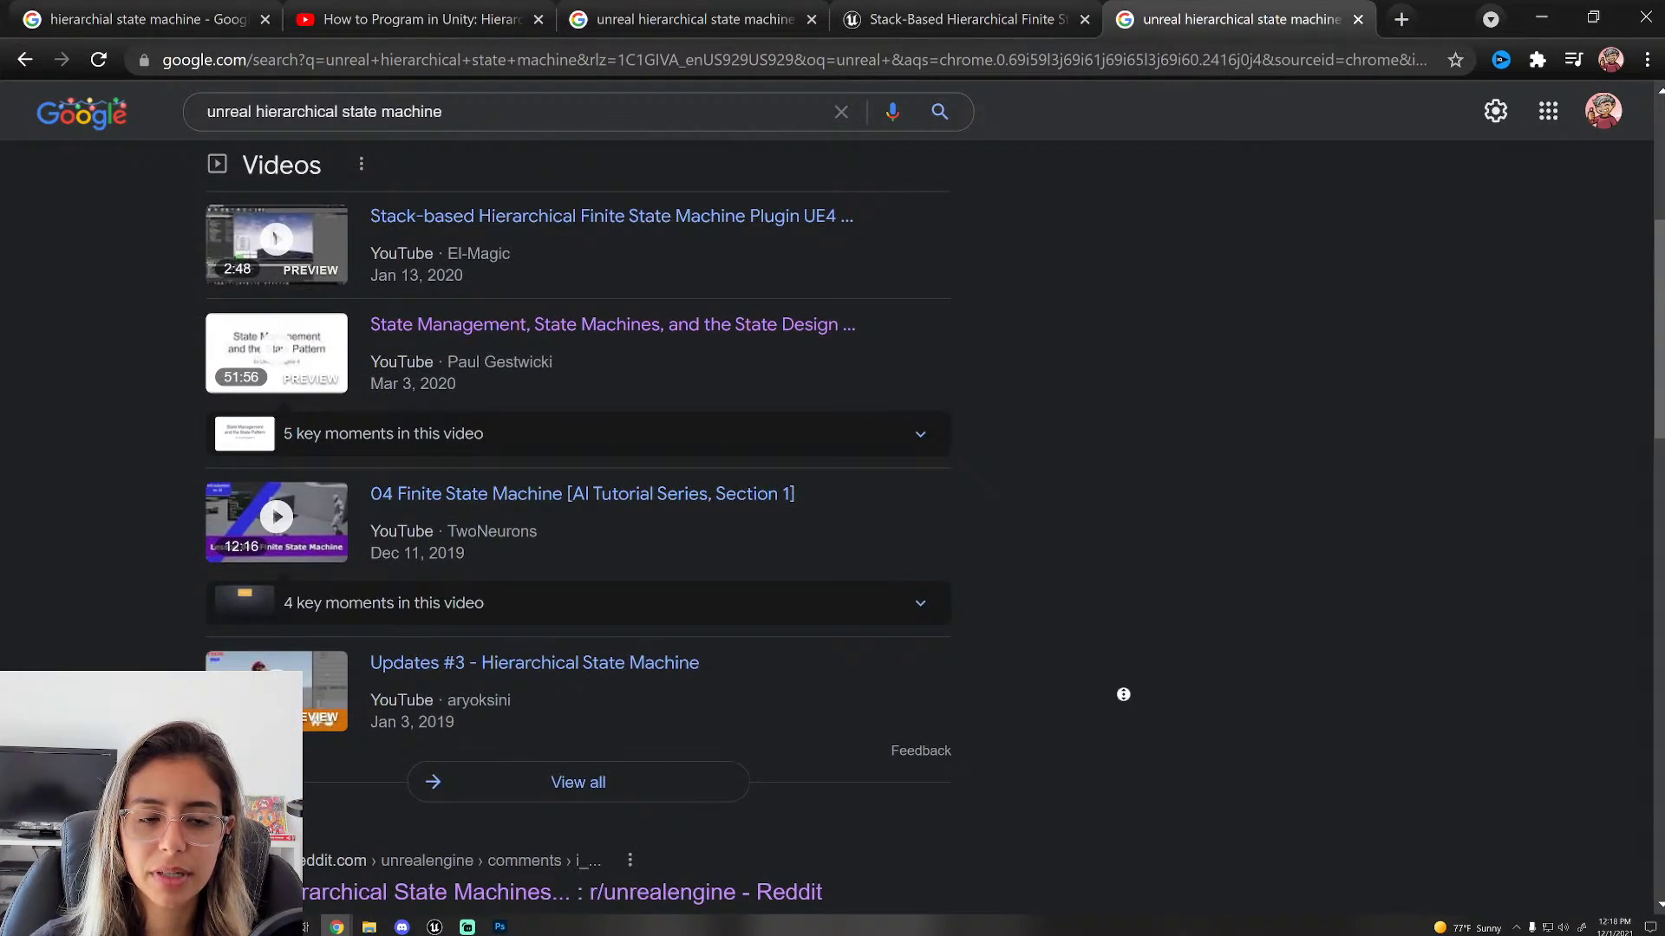
pyautogui.scroll(1, 1120, 676)
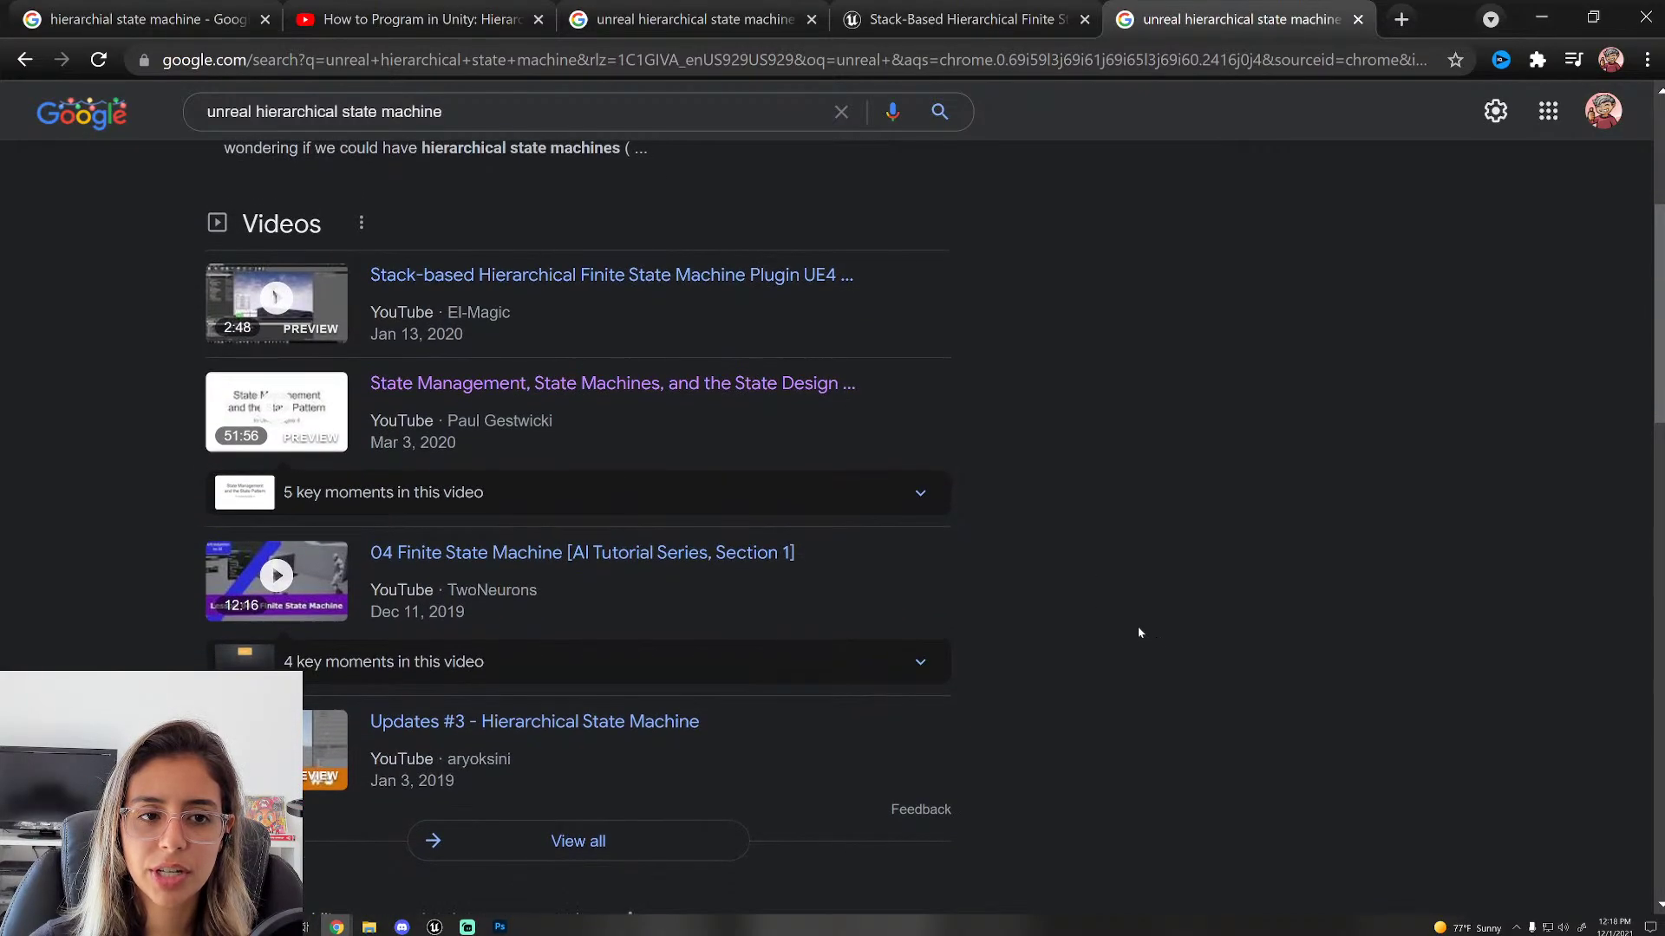
pyautogui.scroll(1, 1111, 546)
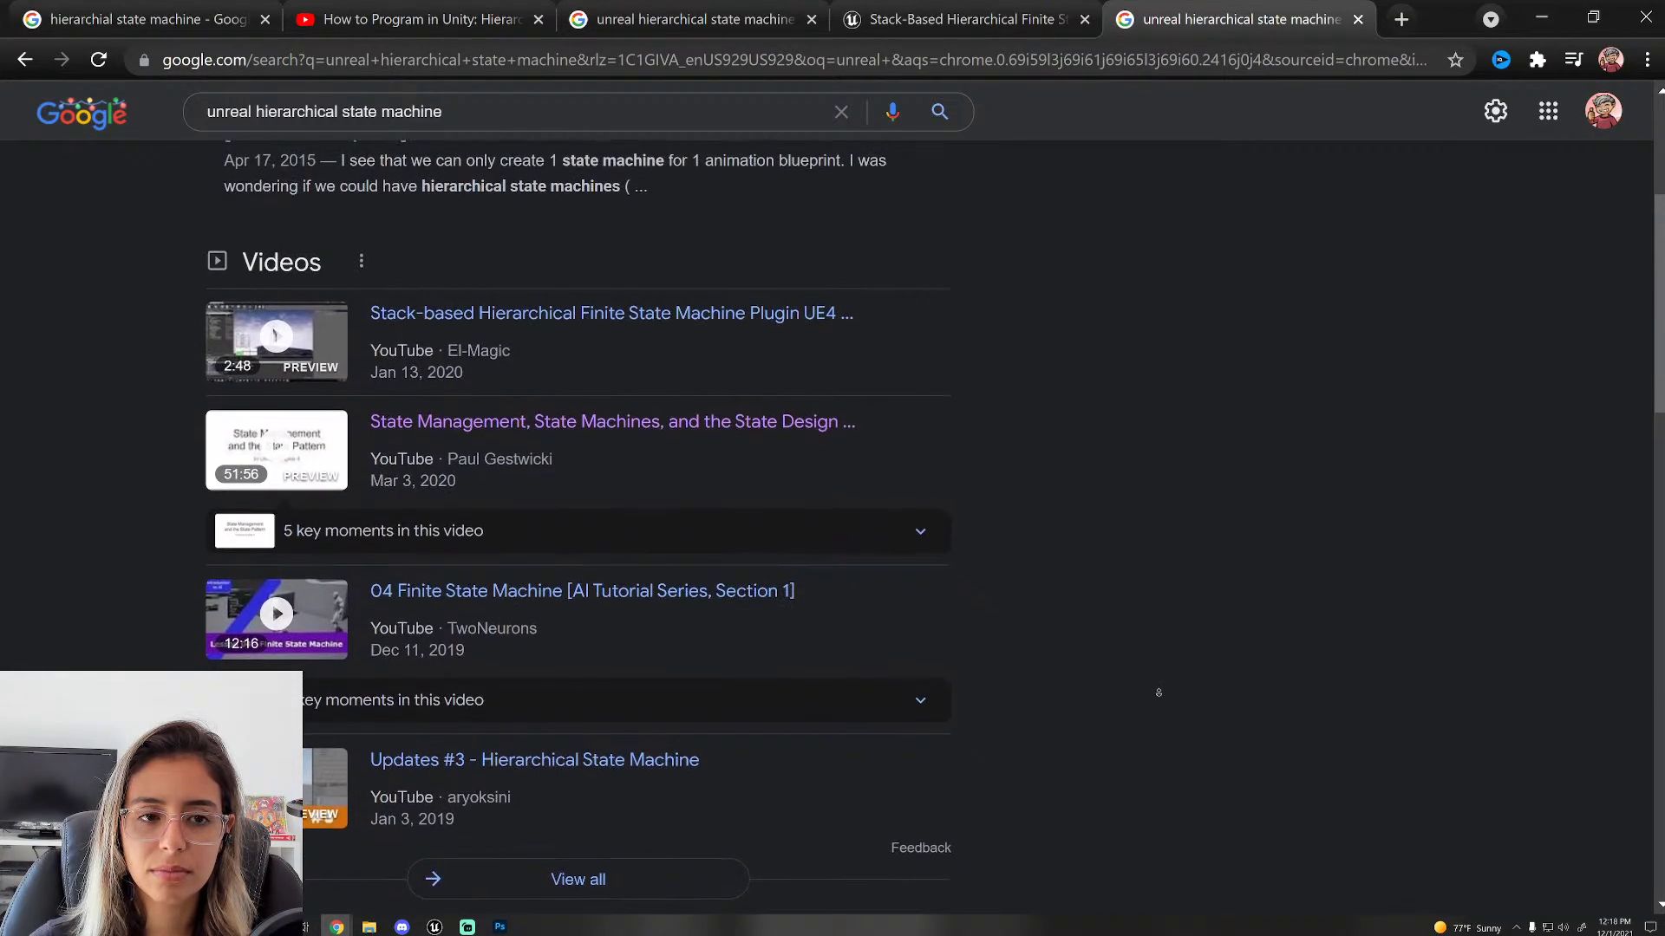
pyautogui.scroll(-1, 1159, 691)
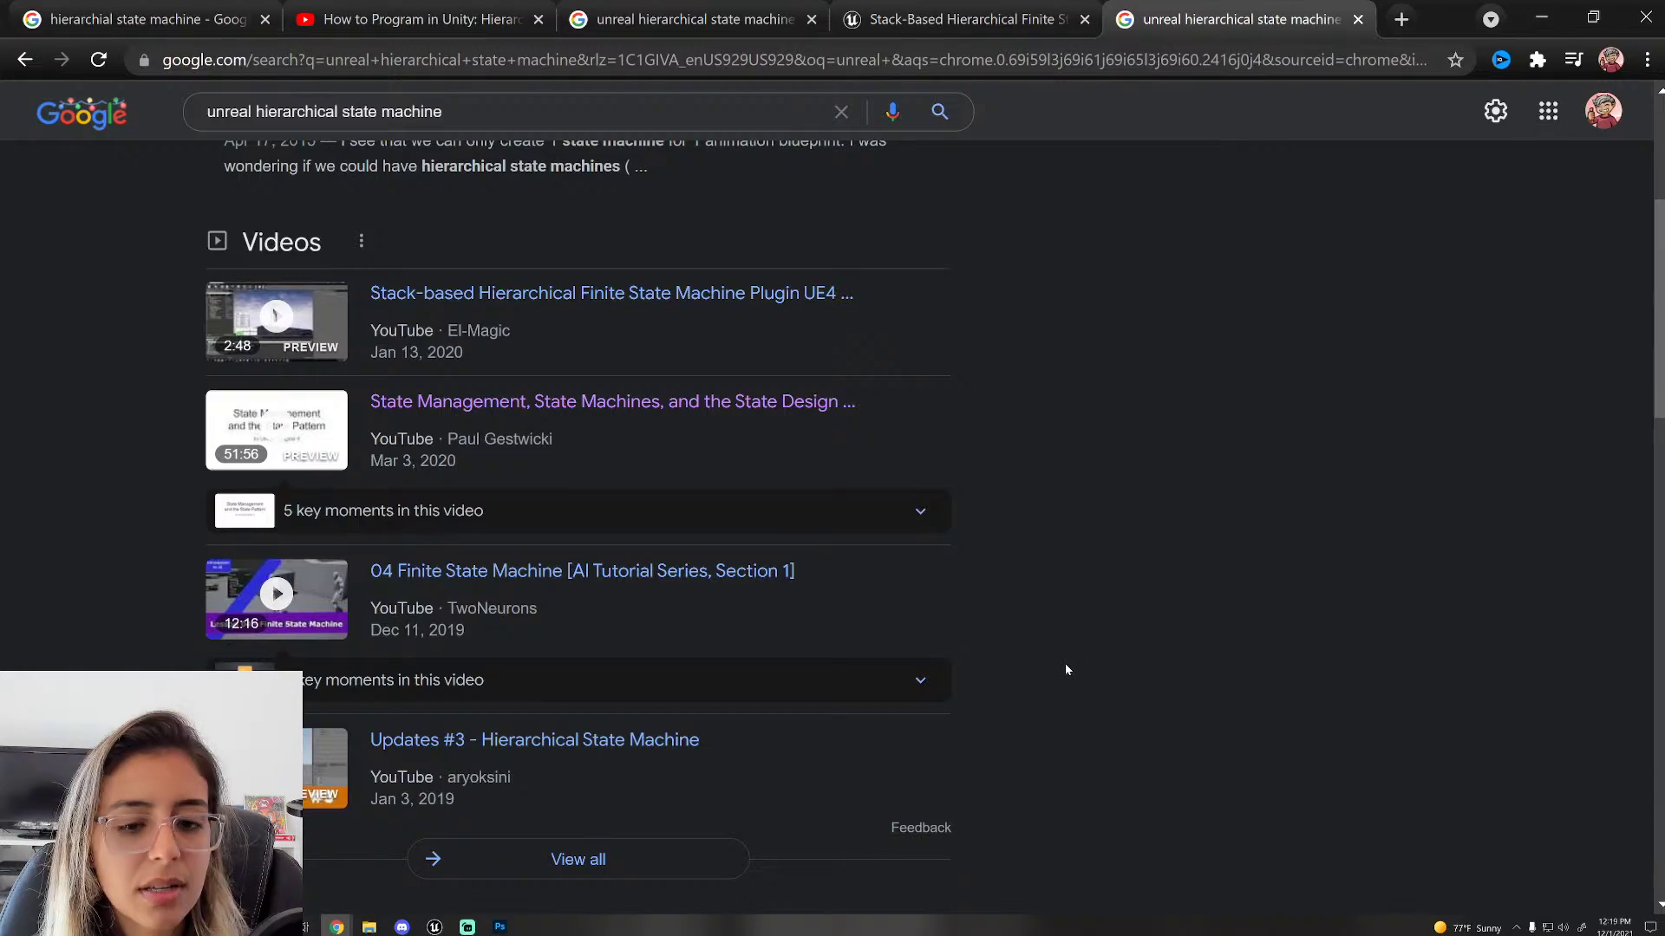
# Step: Open the alielsaleh.com result on the Stack Based Hierarchical State Machine plugin and skim its description and demo images
pyautogui.scroll(-10, 1065, 669)
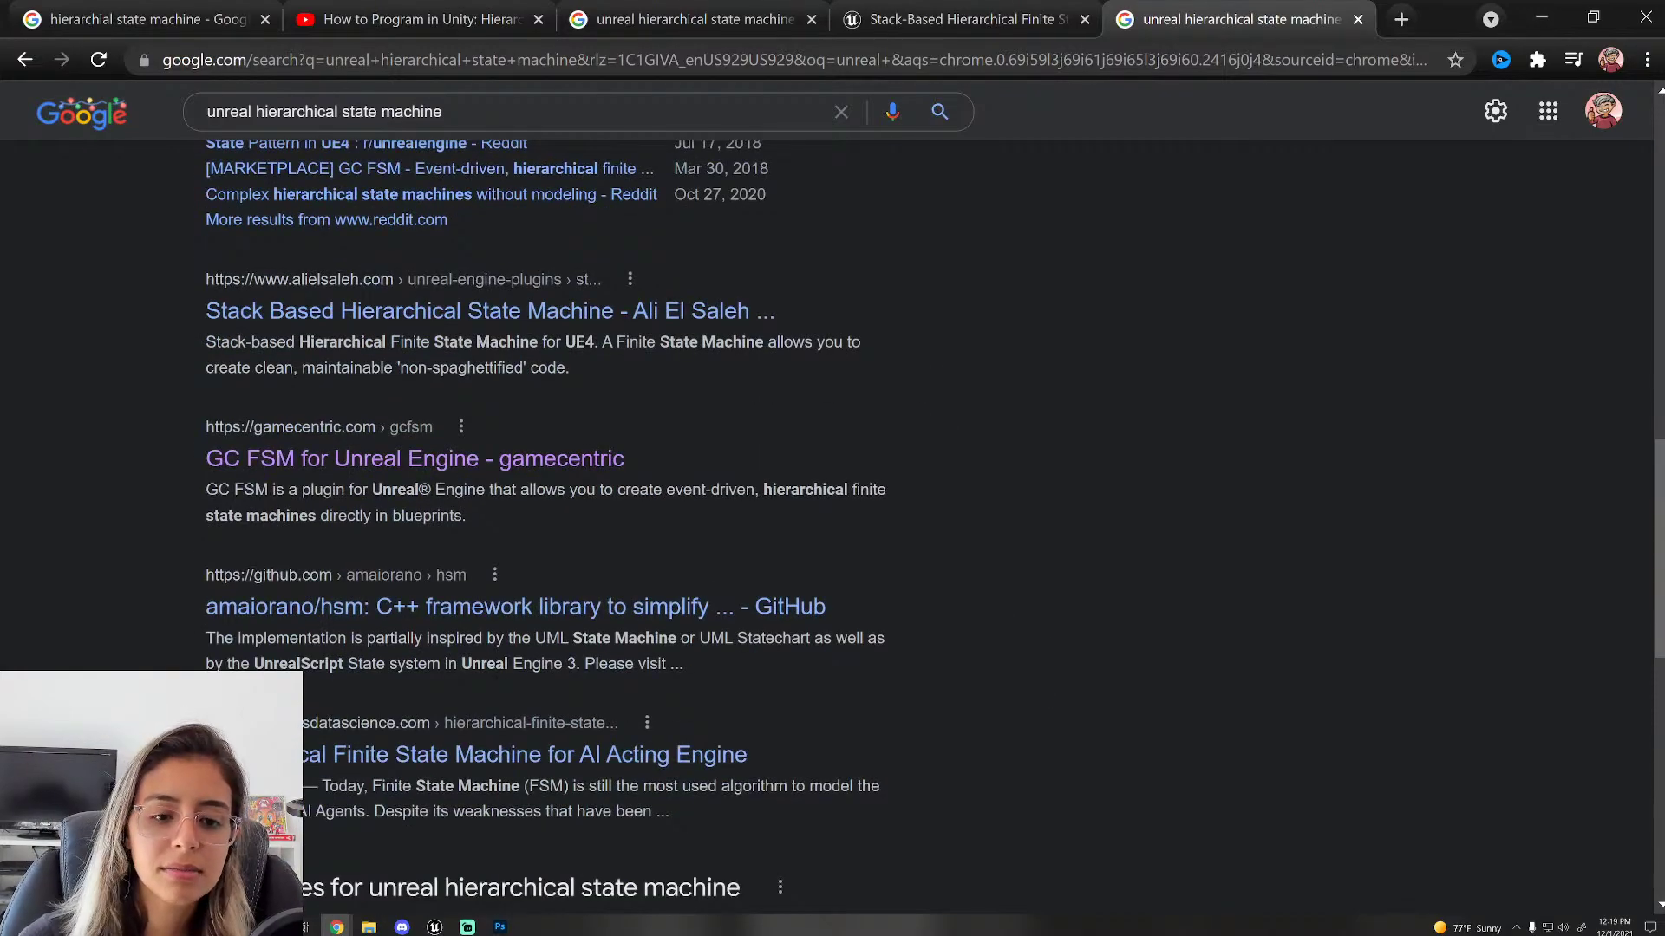
pyautogui.scroll(1, 666, 516)
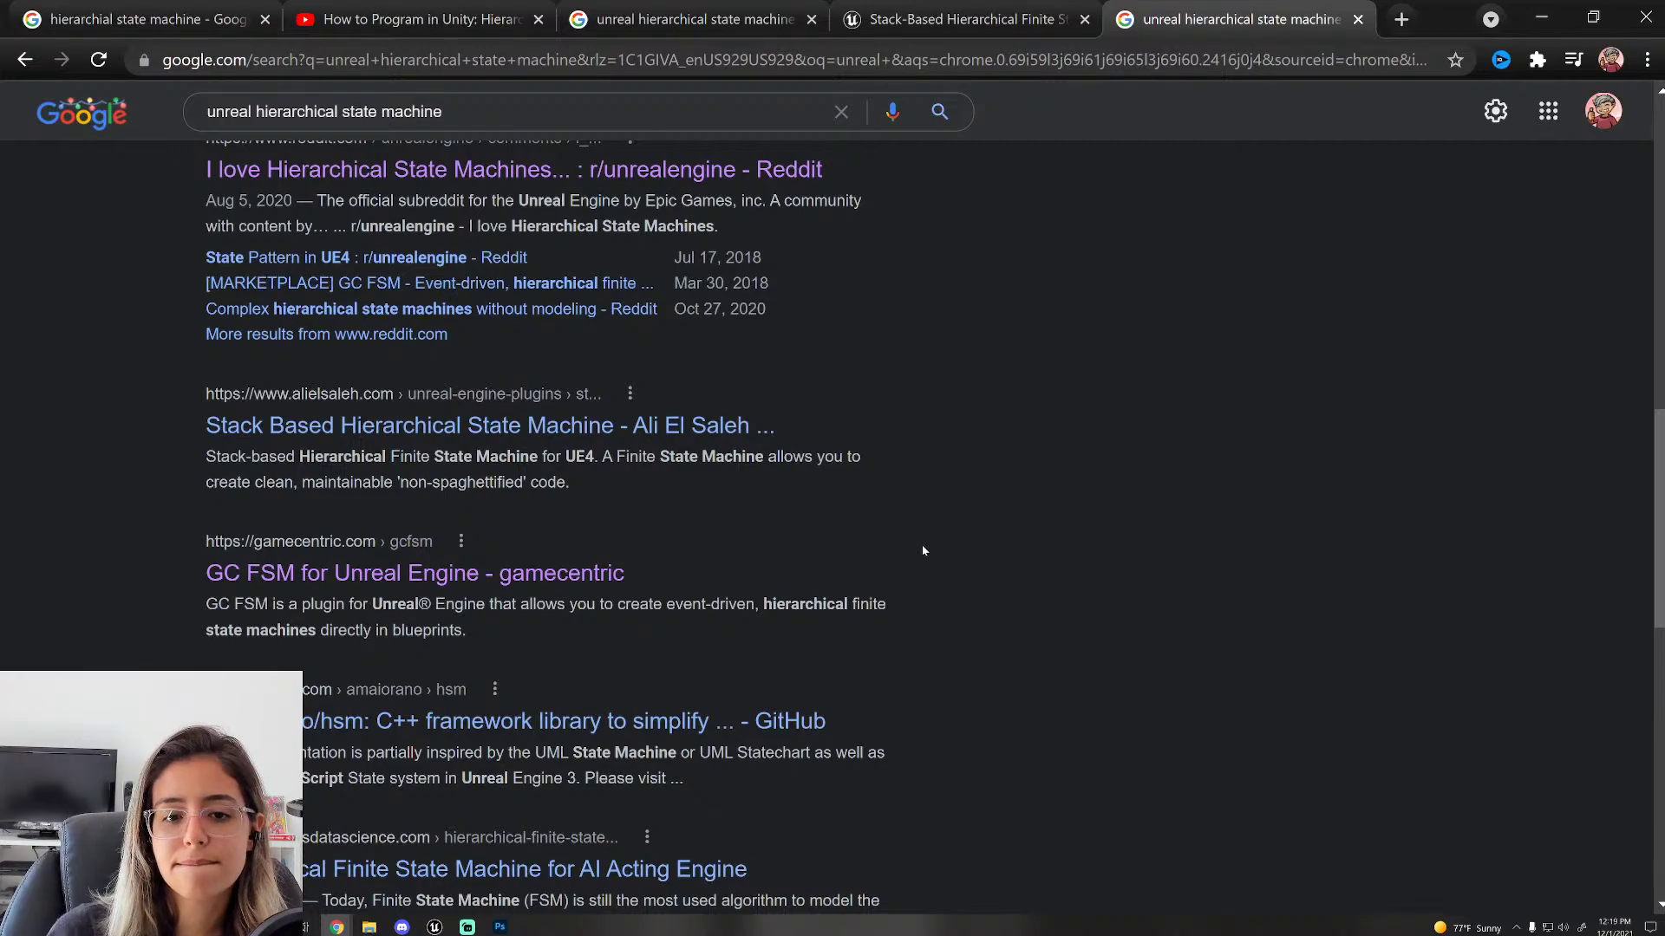
pyautogui.click(722, 433)
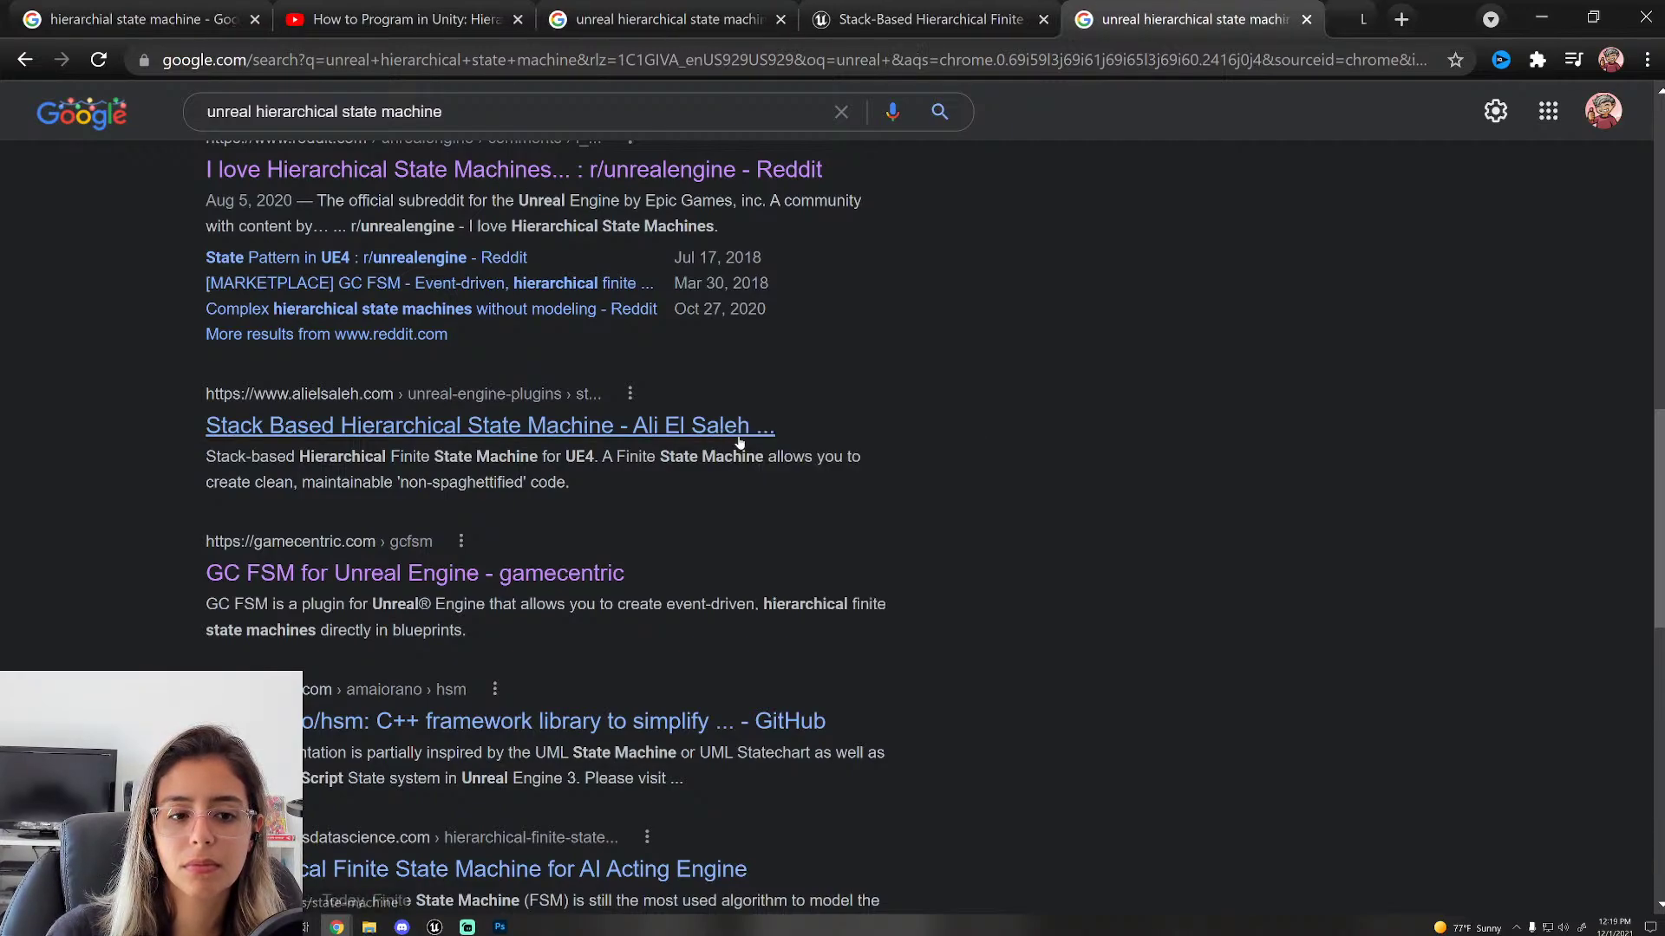
pyautogui.scroll(-5, 1101, 628)
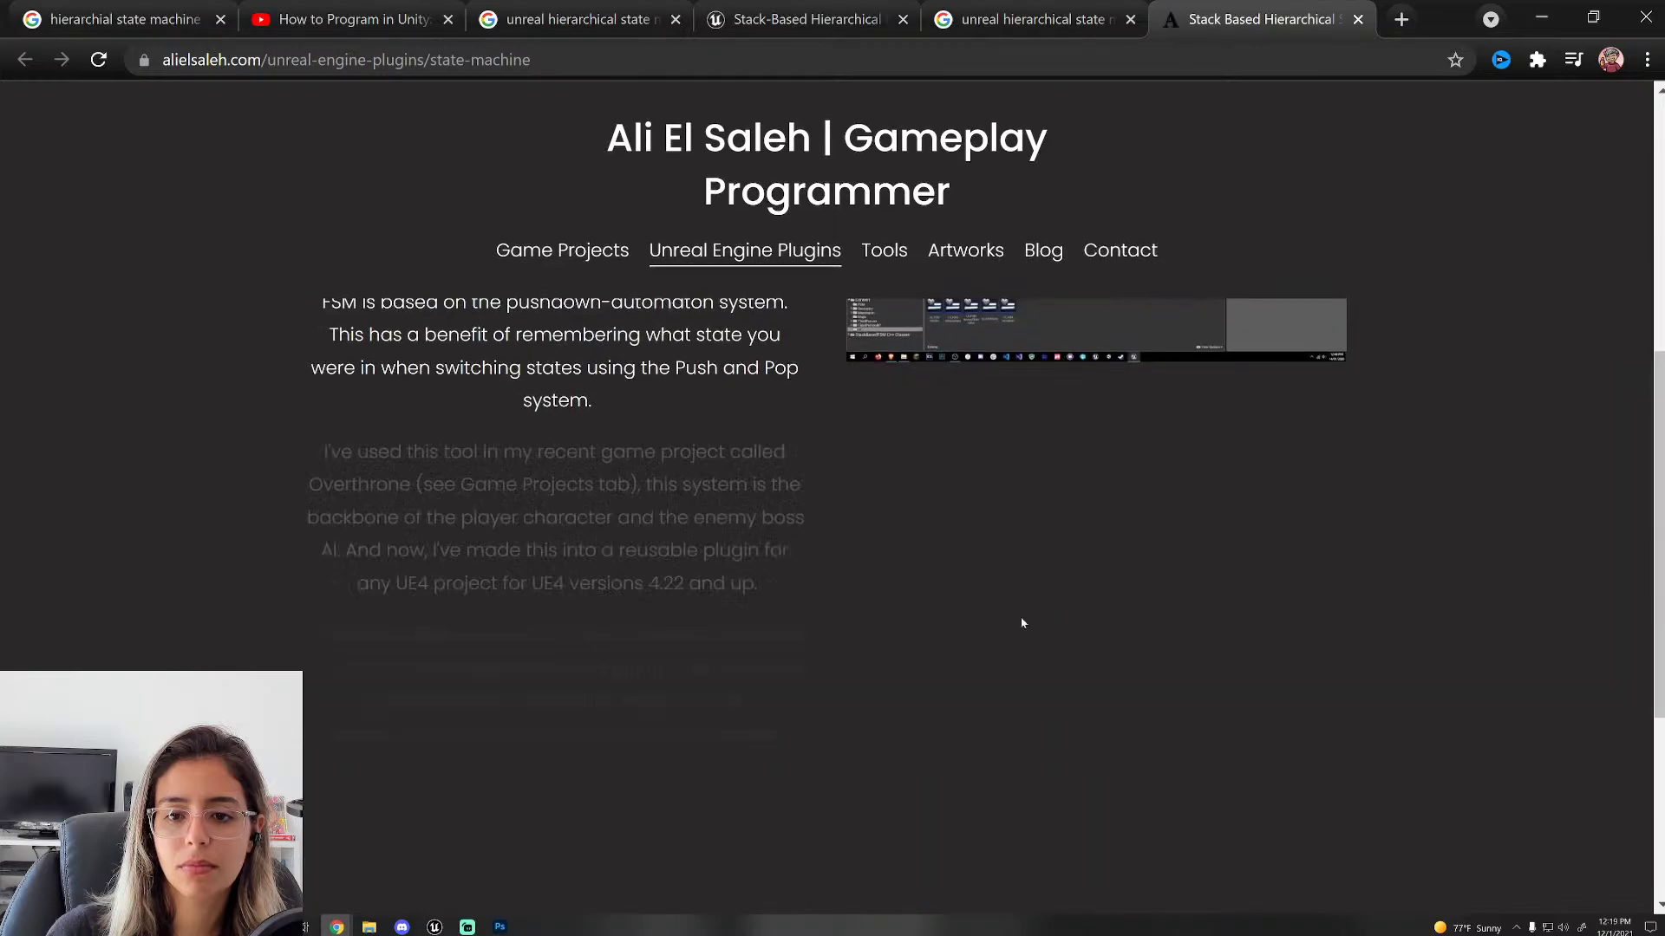
pyautogui.scroll(5, 1023, 625)
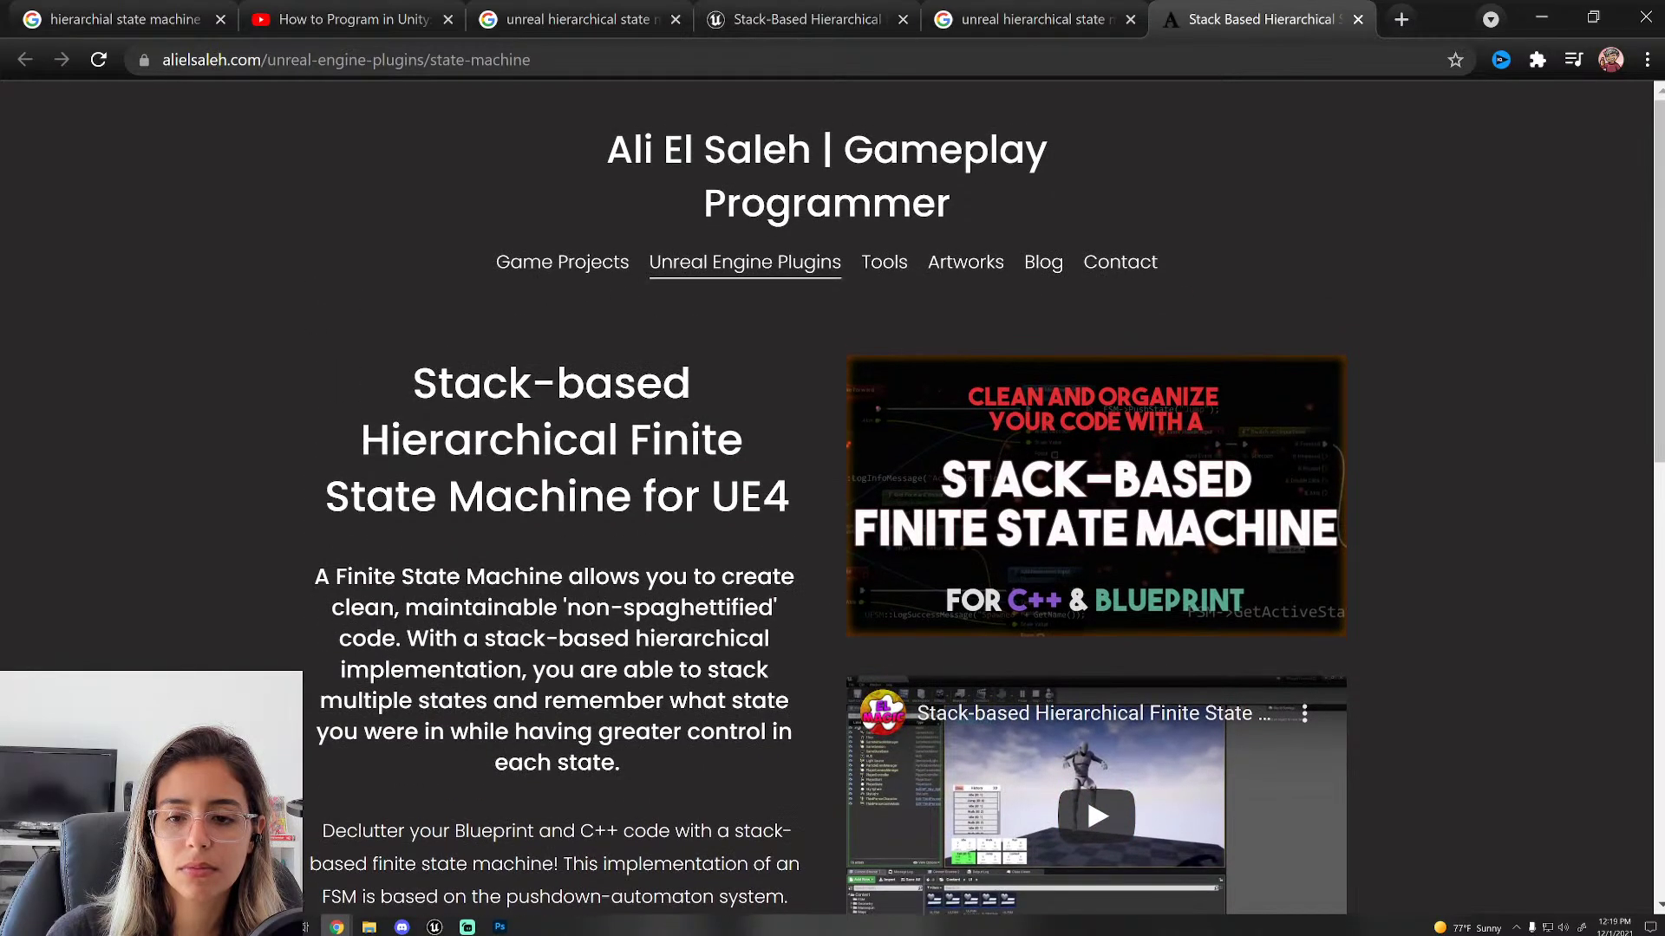
pyautogui.scroll(-10, 557, 333)
pyautogui.scroll(4, 556, 333)
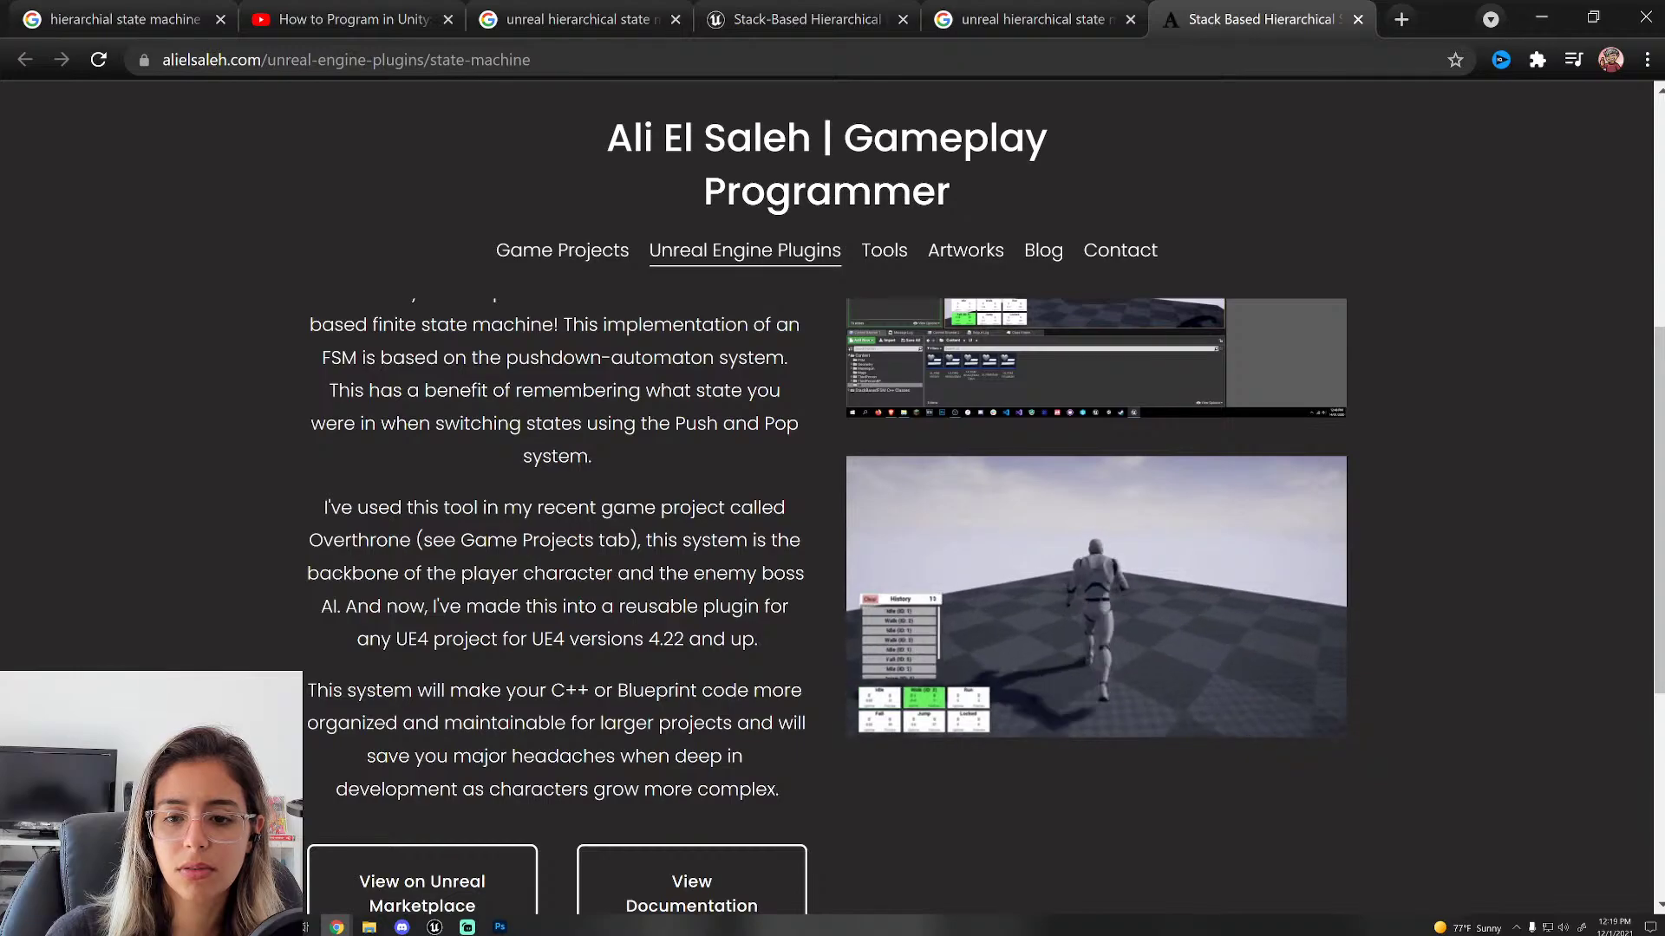
# Step: Return to the "unreal hierarchical state machine" search results and look through the plugin, GitHub and forum entries
pyautogui.click(996, 6)
pyautogui.scroll(-8, 988, 517)
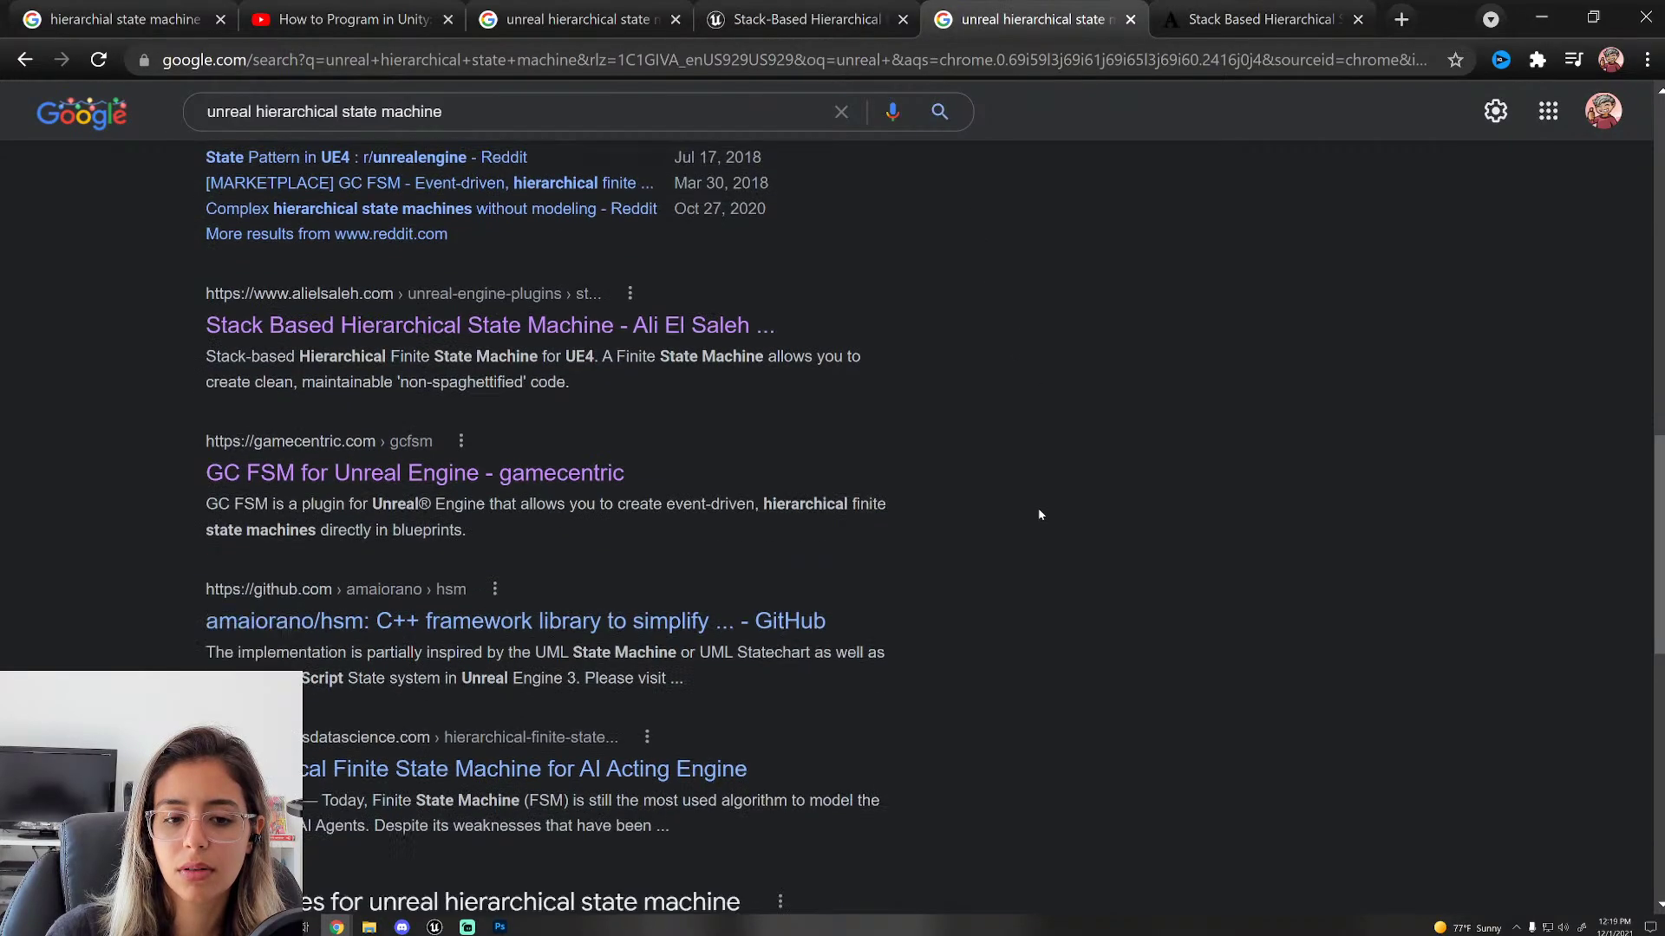
pyautogui.scroll(8, 1153, 767)
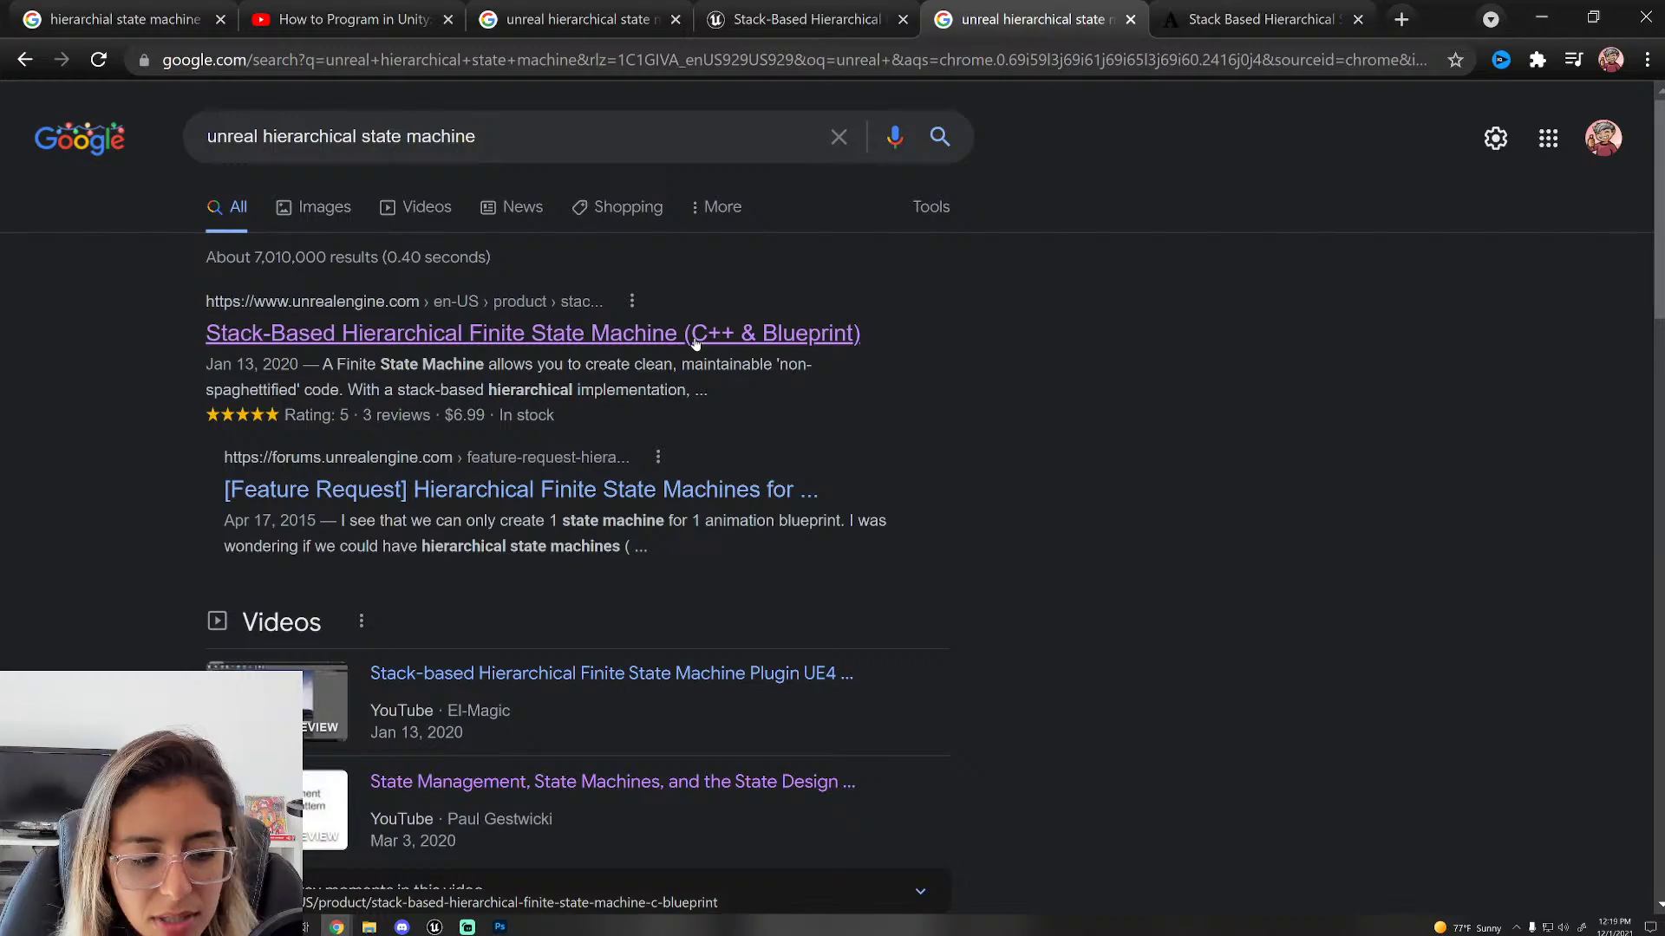
pyautogui.scroll(-1, 1054, 439)
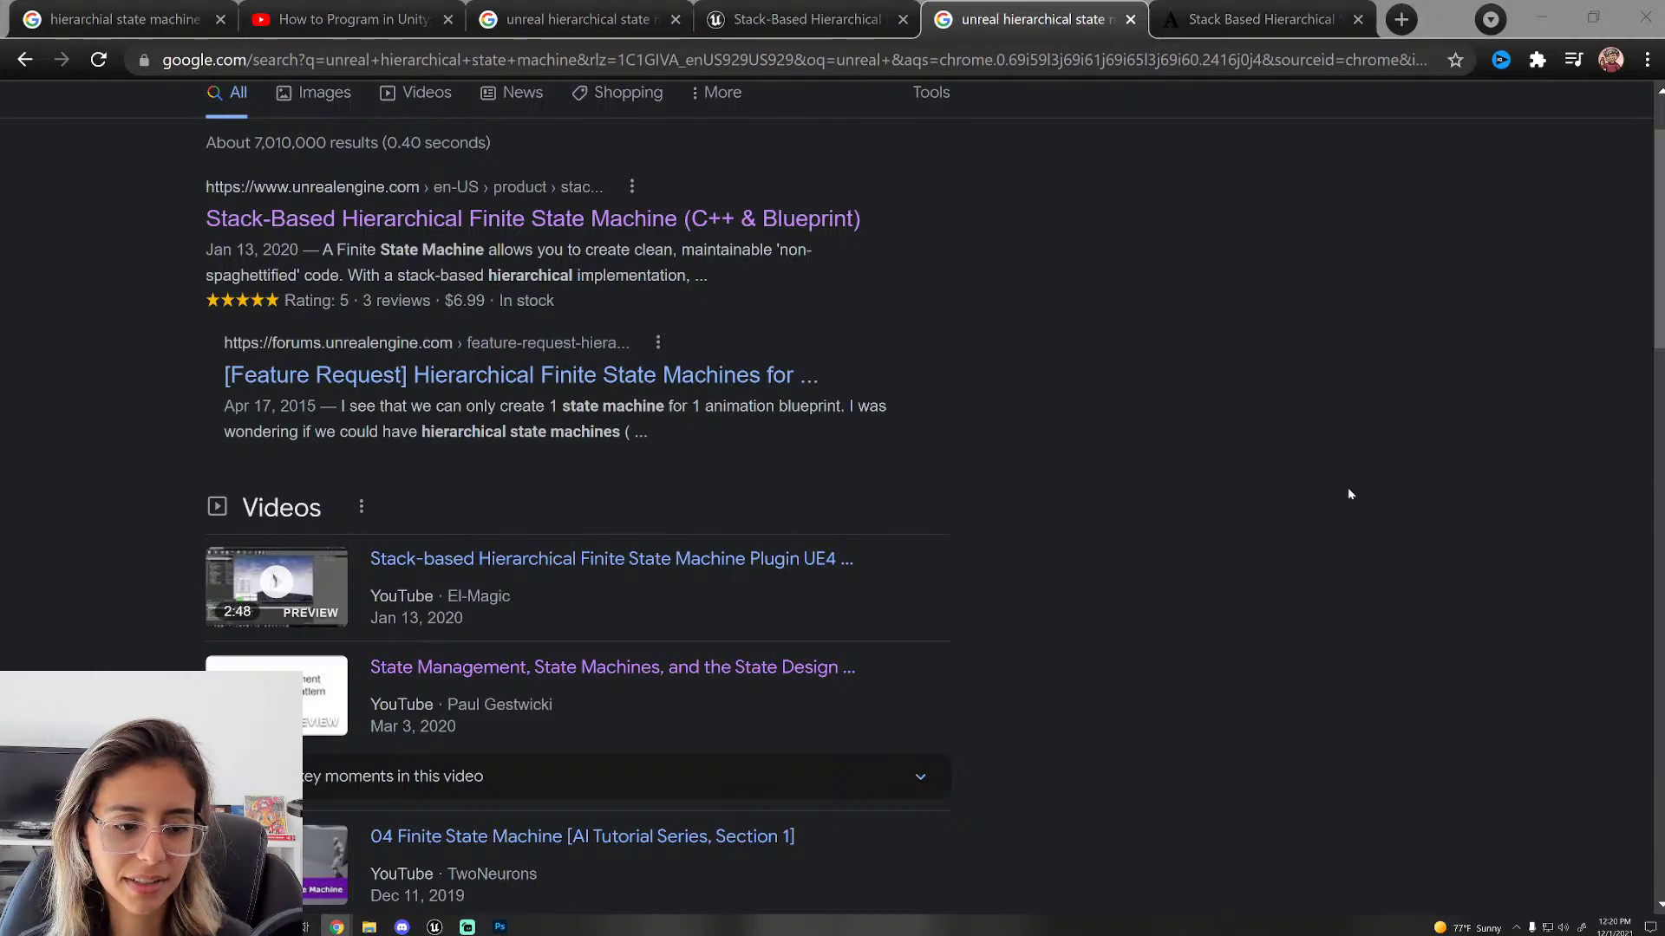
pyautogui.scroll(2, 991, 481)
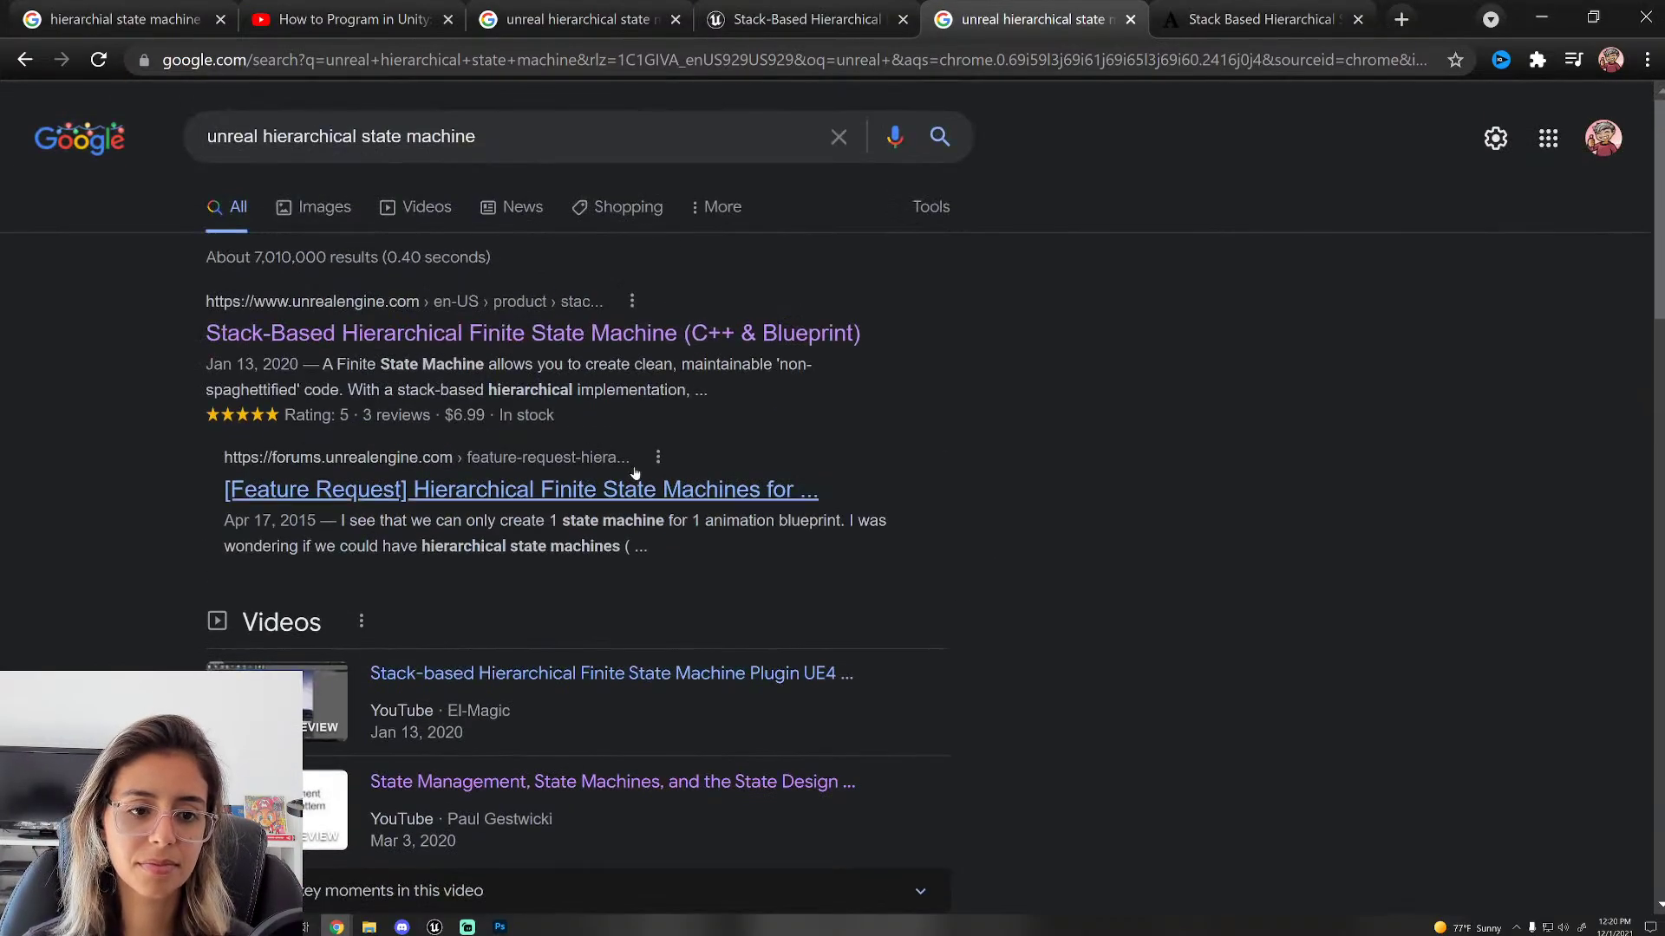
# Step: Open the forum feature request on Hierarchical Finite State Machines for Animation Blueprints and read the "Blend Poses by int" reply and its follow-up
pyautogui.click(666, 492)
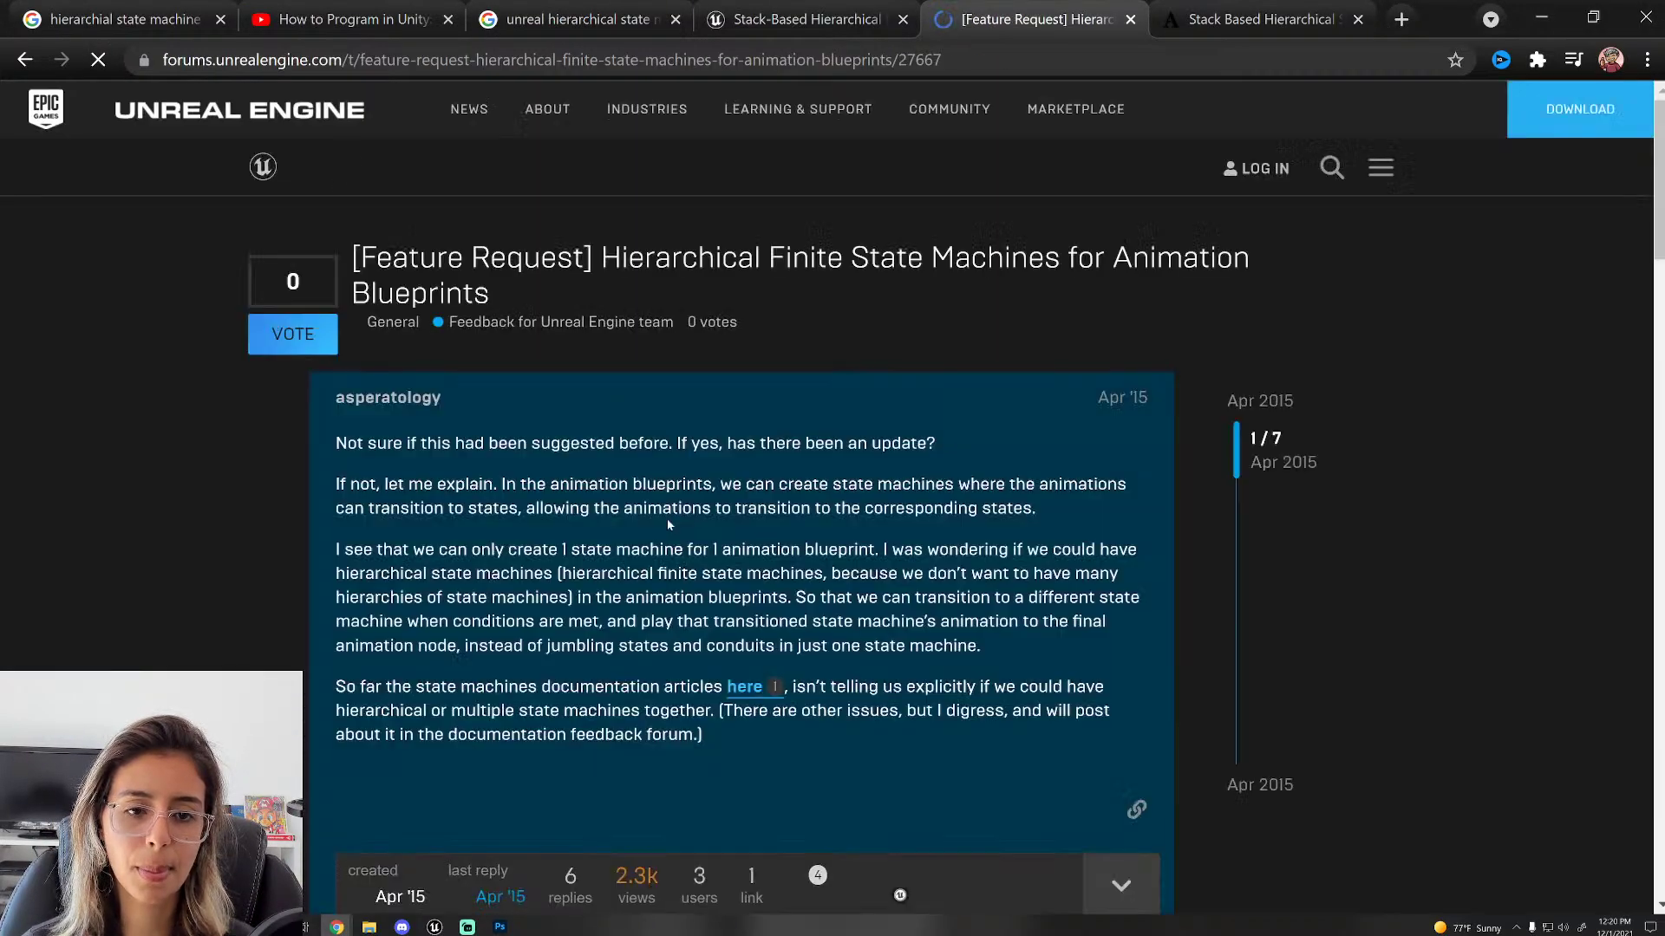
pyautogui.scroll(-8, 214, 542)
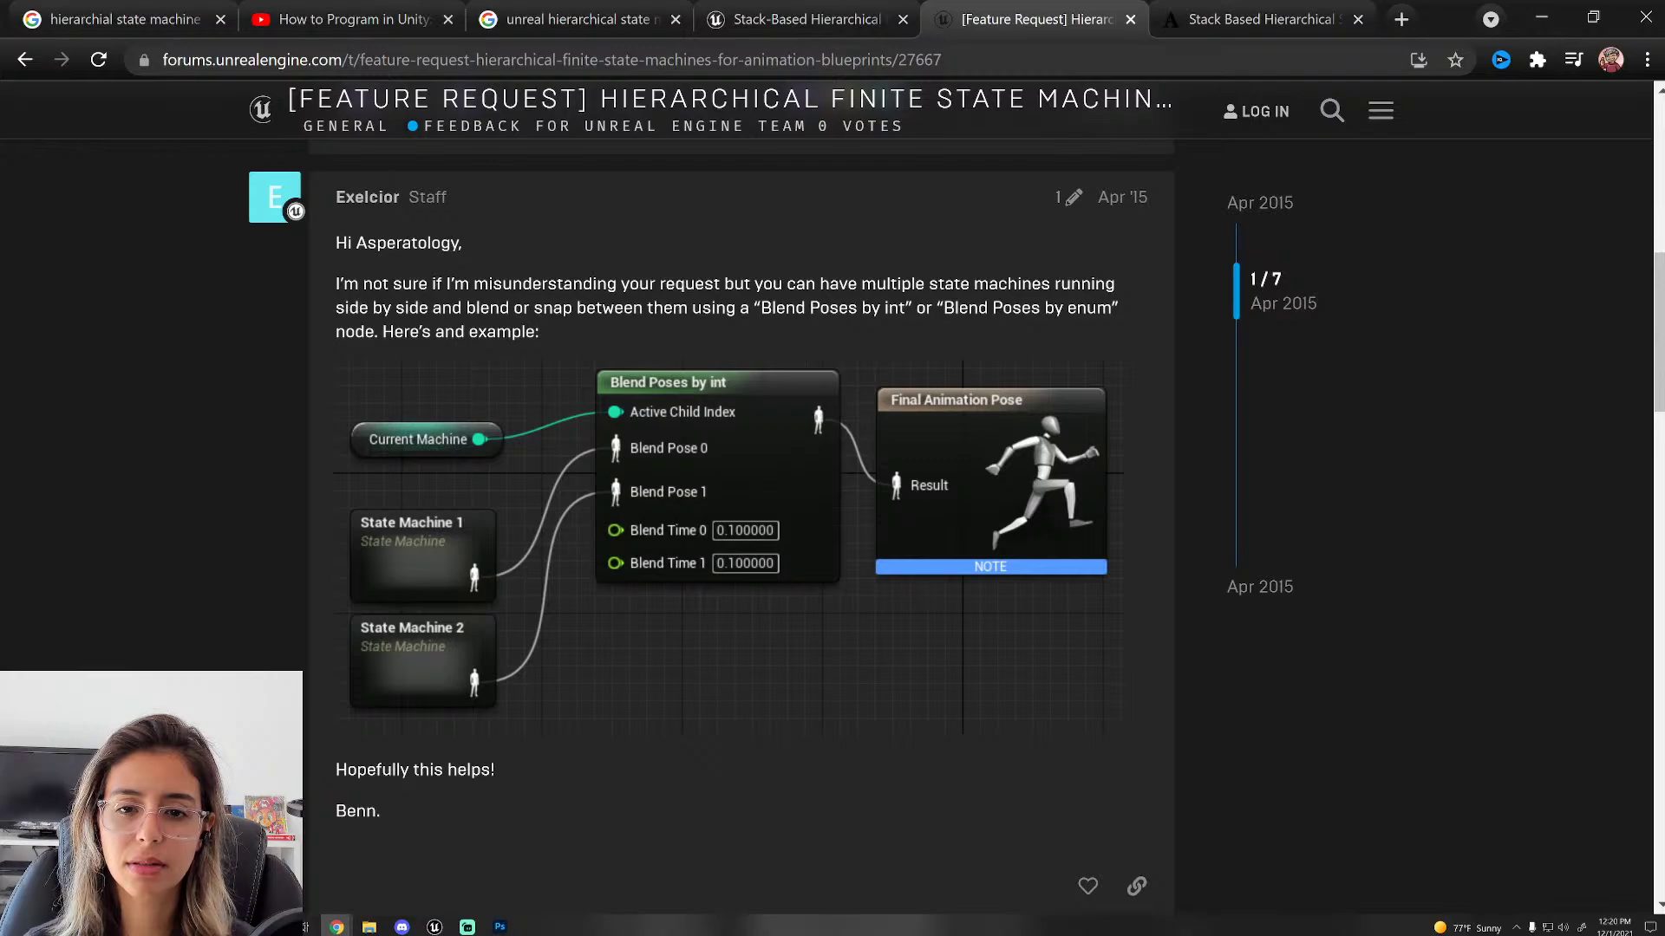
pyautogui.scroll(-3, 483, 420)
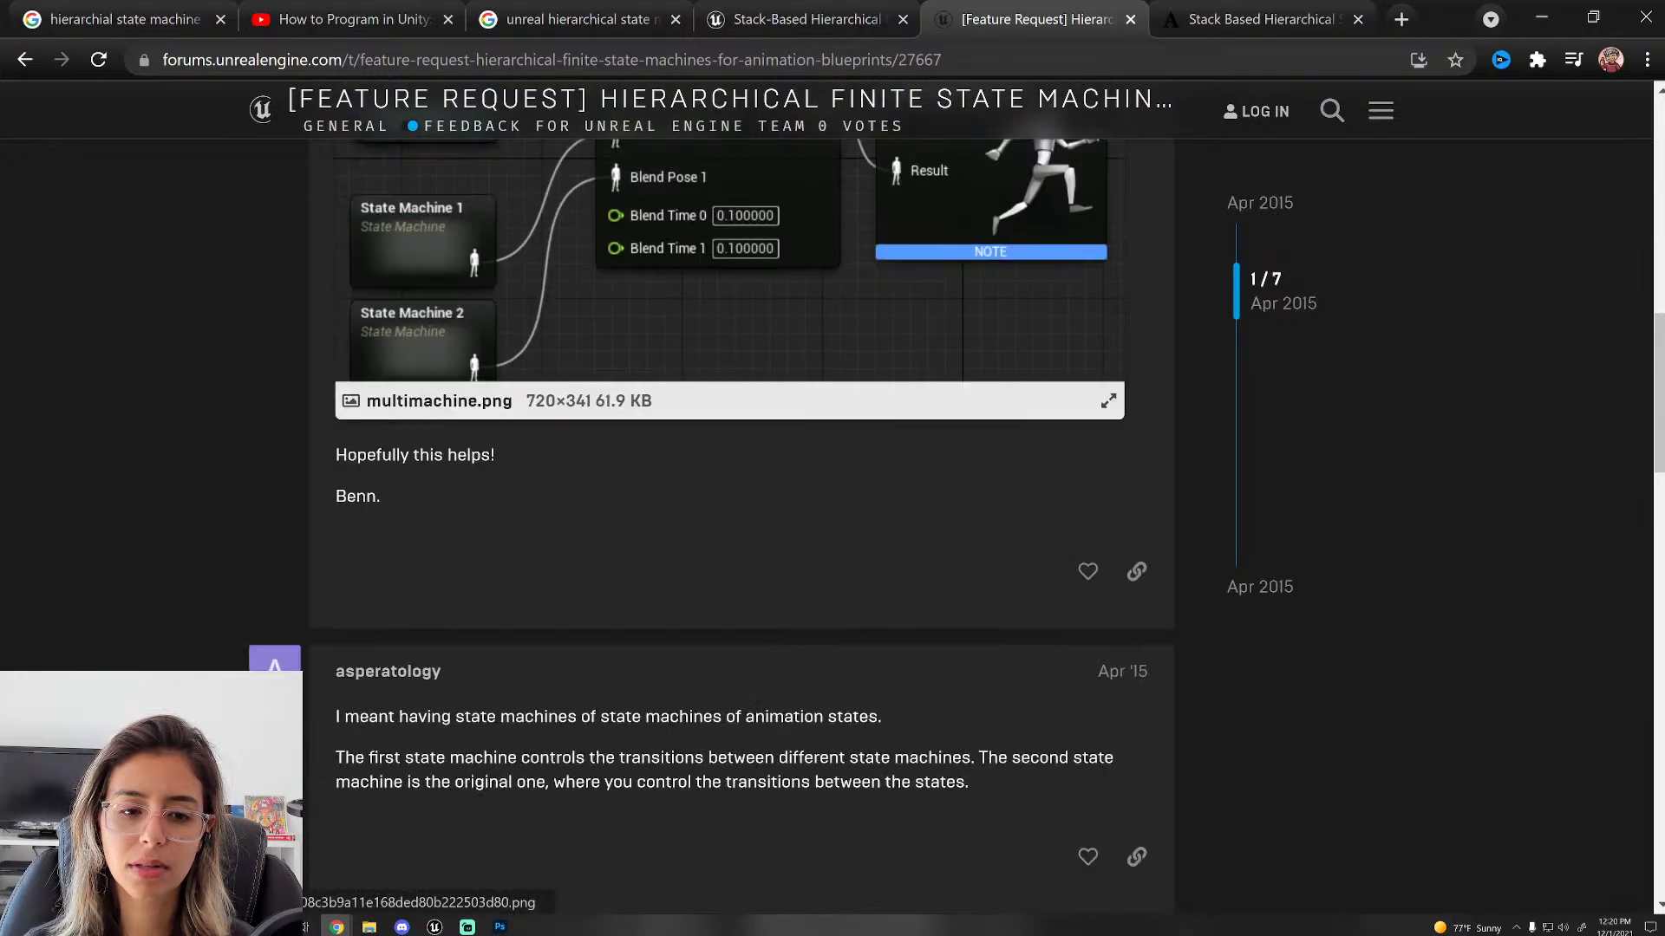
pyautogui.scroll(2, 471, 279)
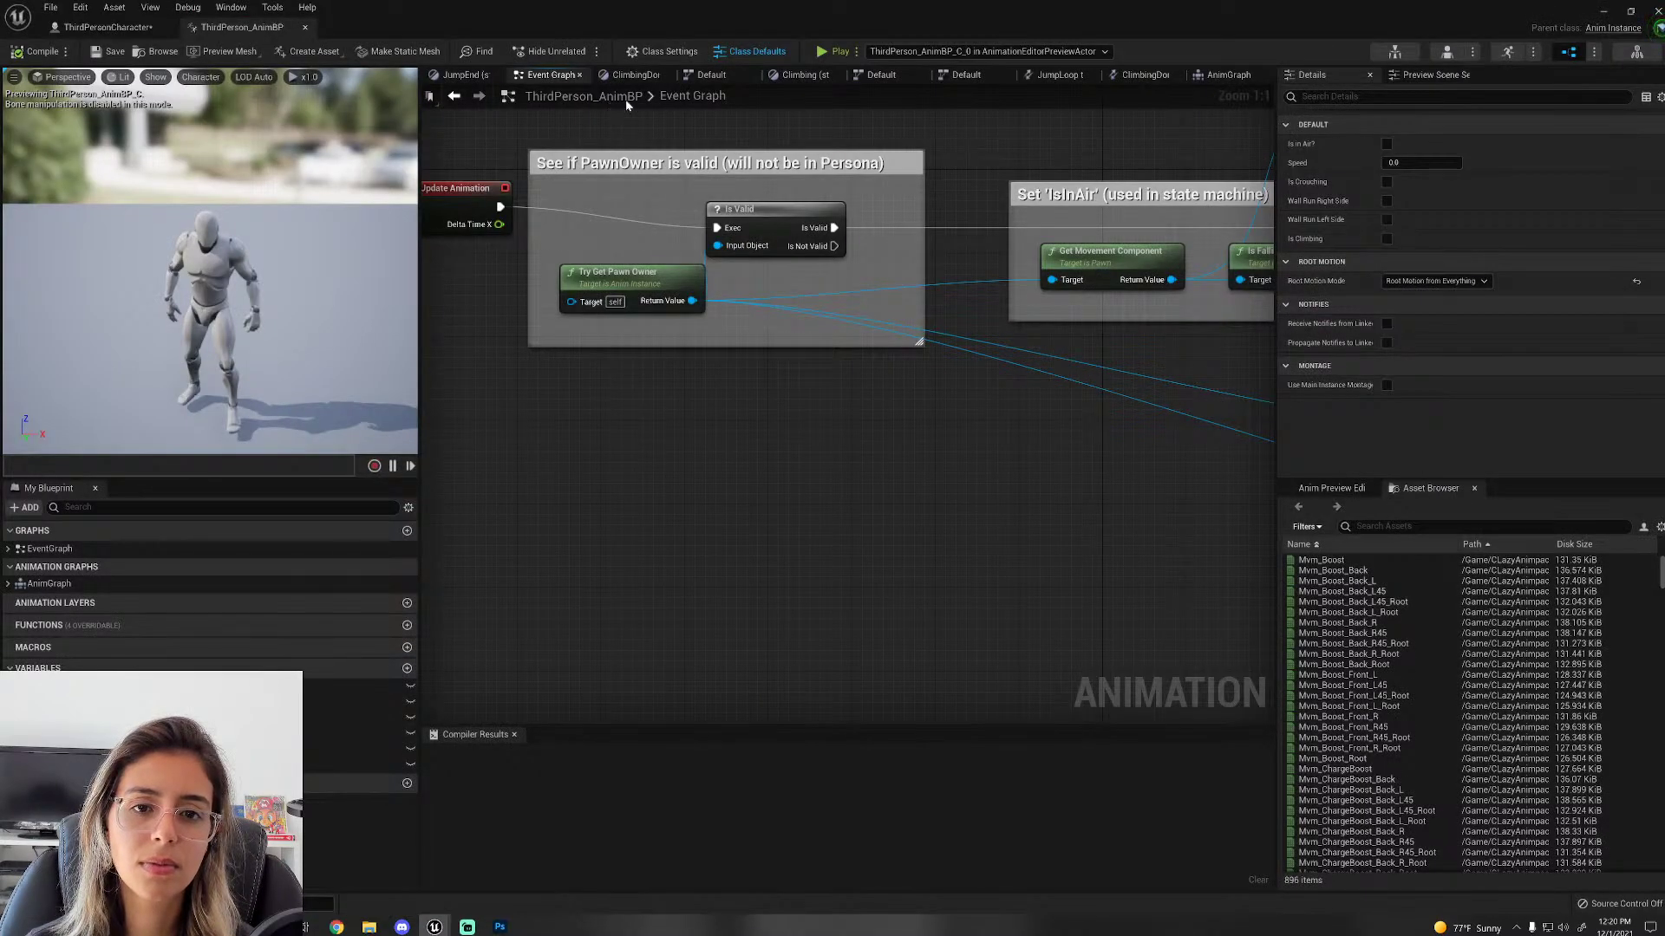
# Step: Return to the Unreal editor and open the Default state machine from ThirdPerson_AnimBP's AnimGraph
pyautogui.click(631, 76)
pyautogui.click(498, 76)
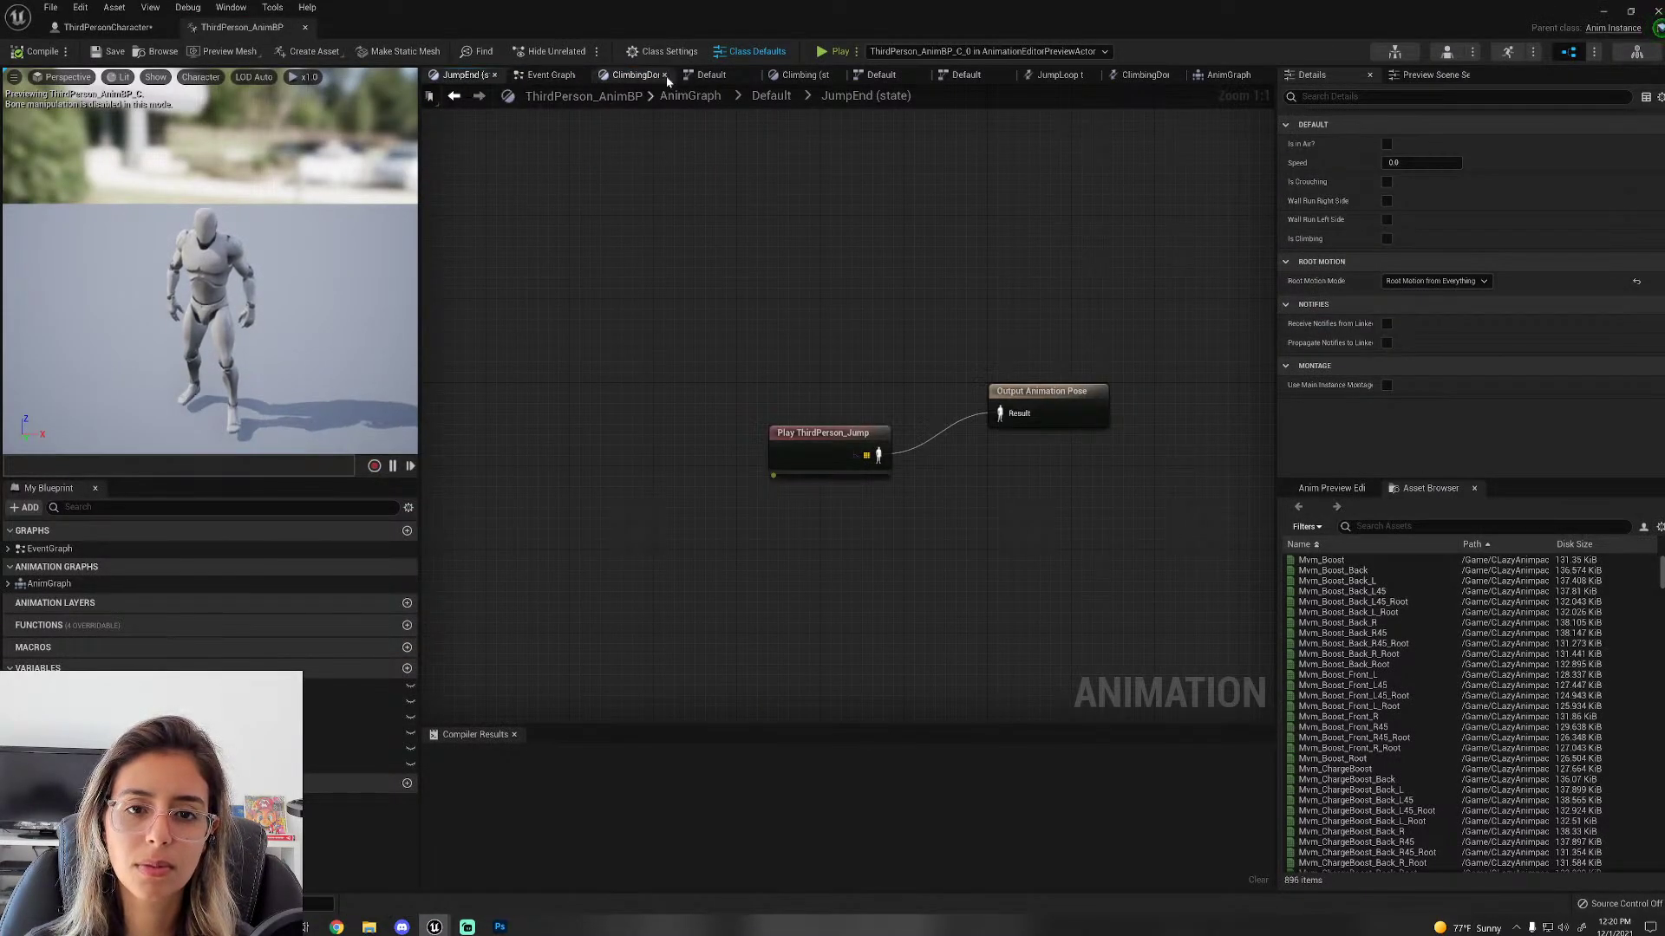
pyautogui.click(709, 75)
pyautogui.click(685, 97)
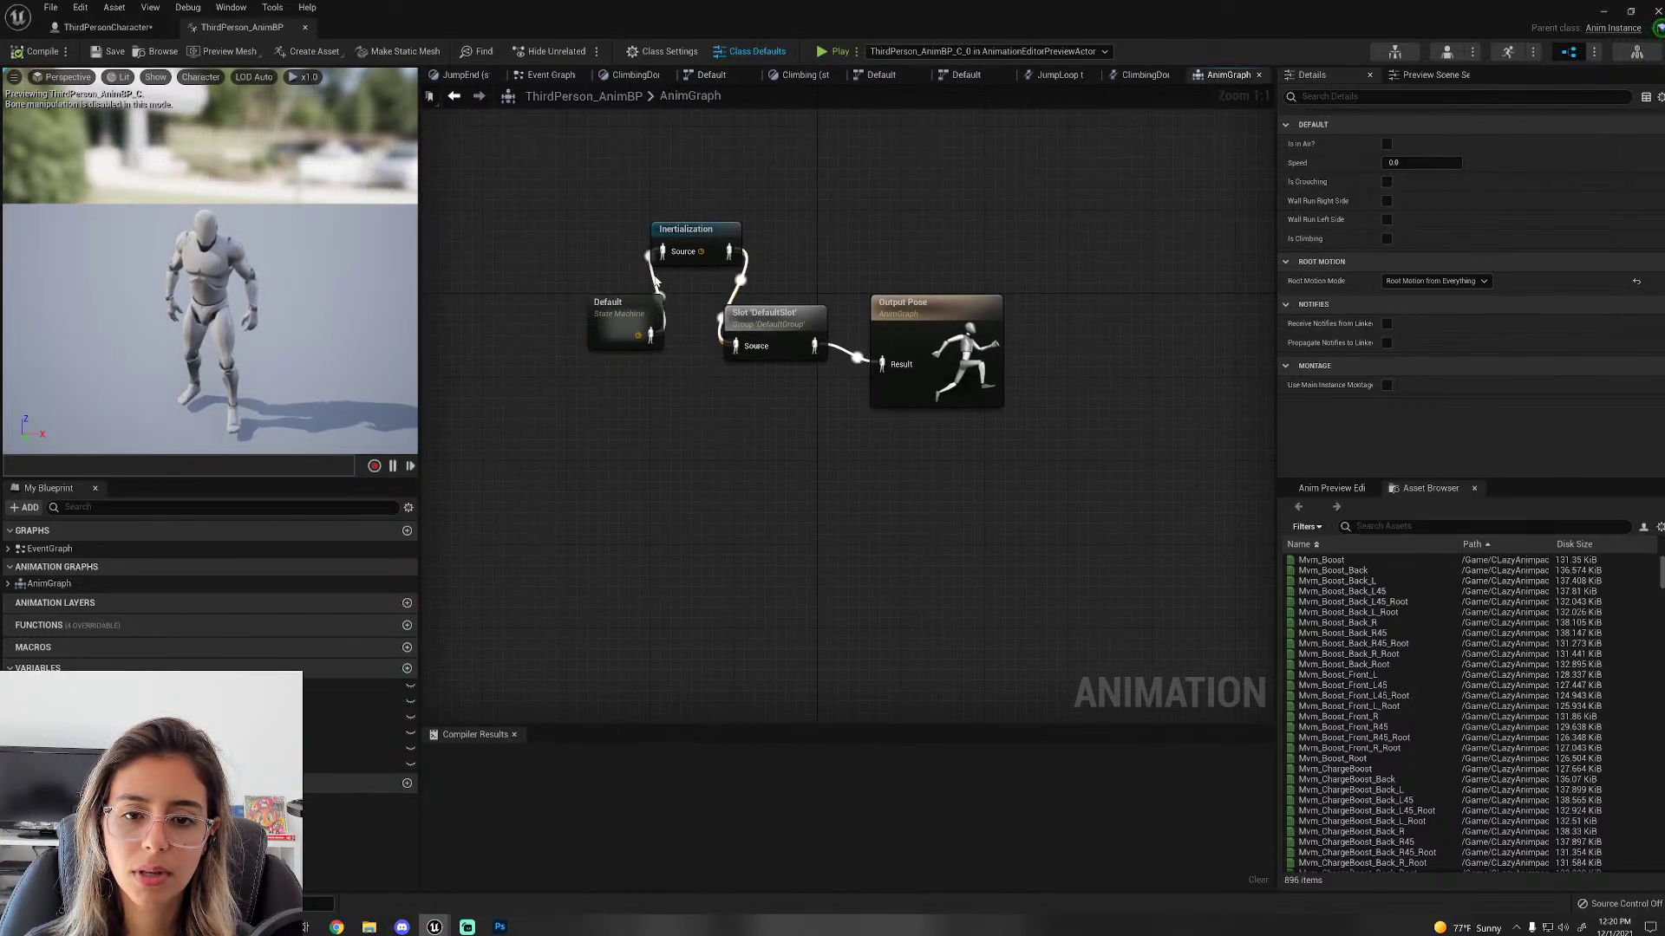
pyautogui.doubleClick(620, 310)
pyautogui.scroll(-2, 669, 397)
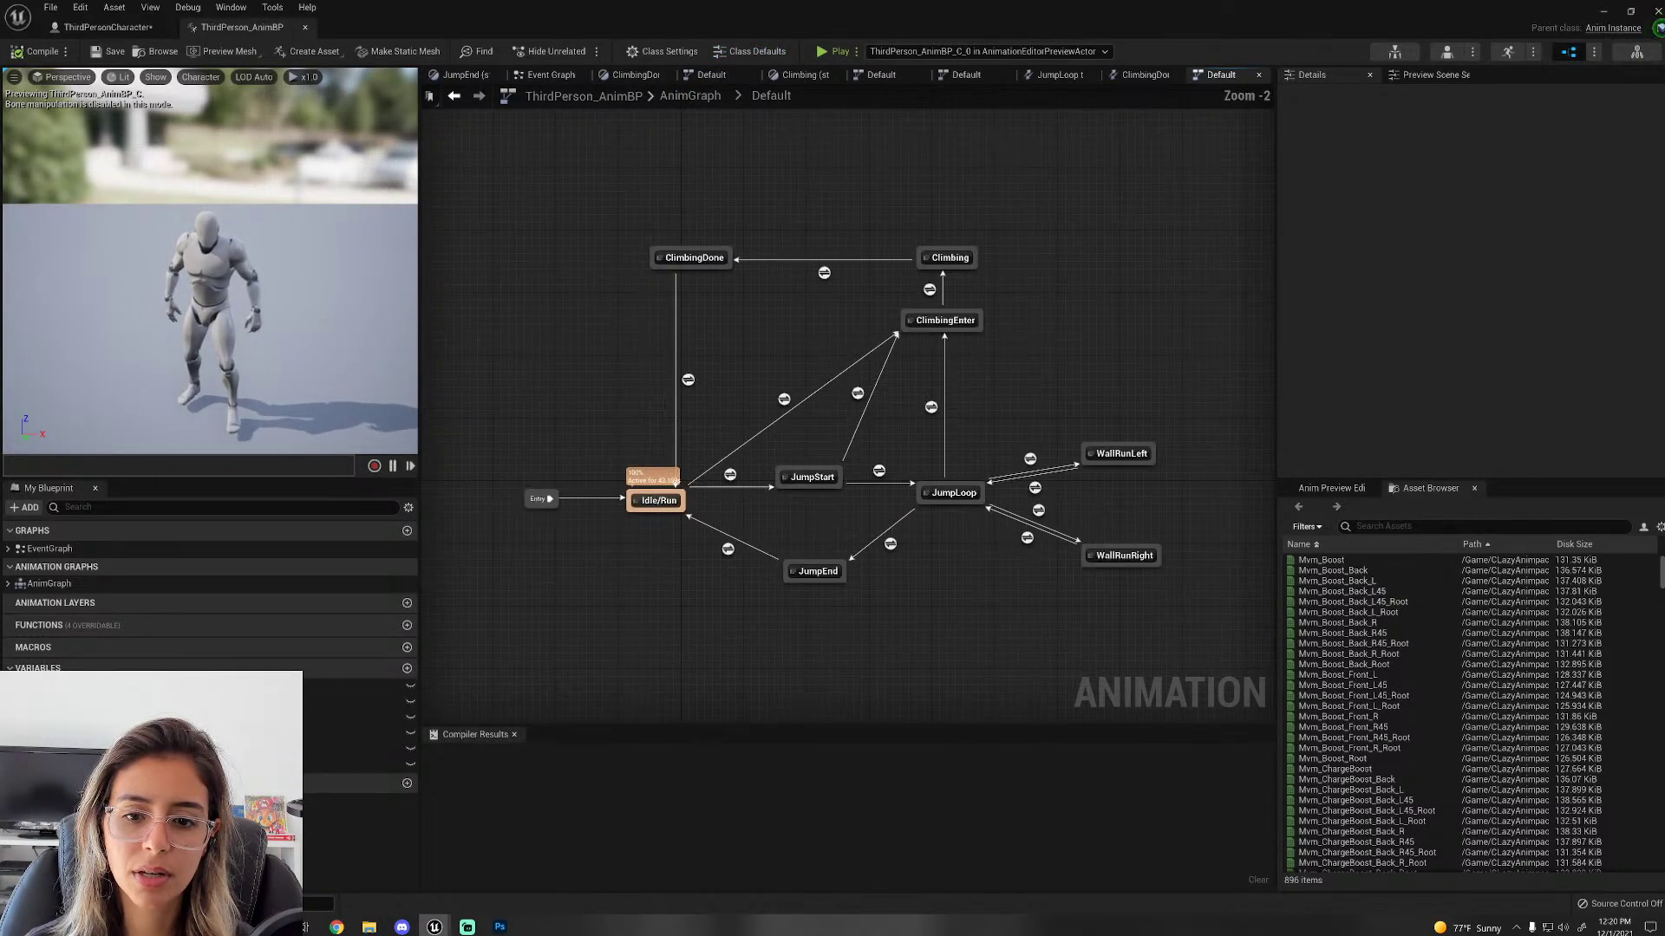
# Step: Examine the states and transitions of the Default state machine, including the rule from Idle/Run to JumpStart
pyautogui.moveTo(664, 398); pyautogui.dragTo(699, 351, button='right')
pyautogui.scroll(1, 700, 352)
pyautogui.scroll(-1, 667, 338)
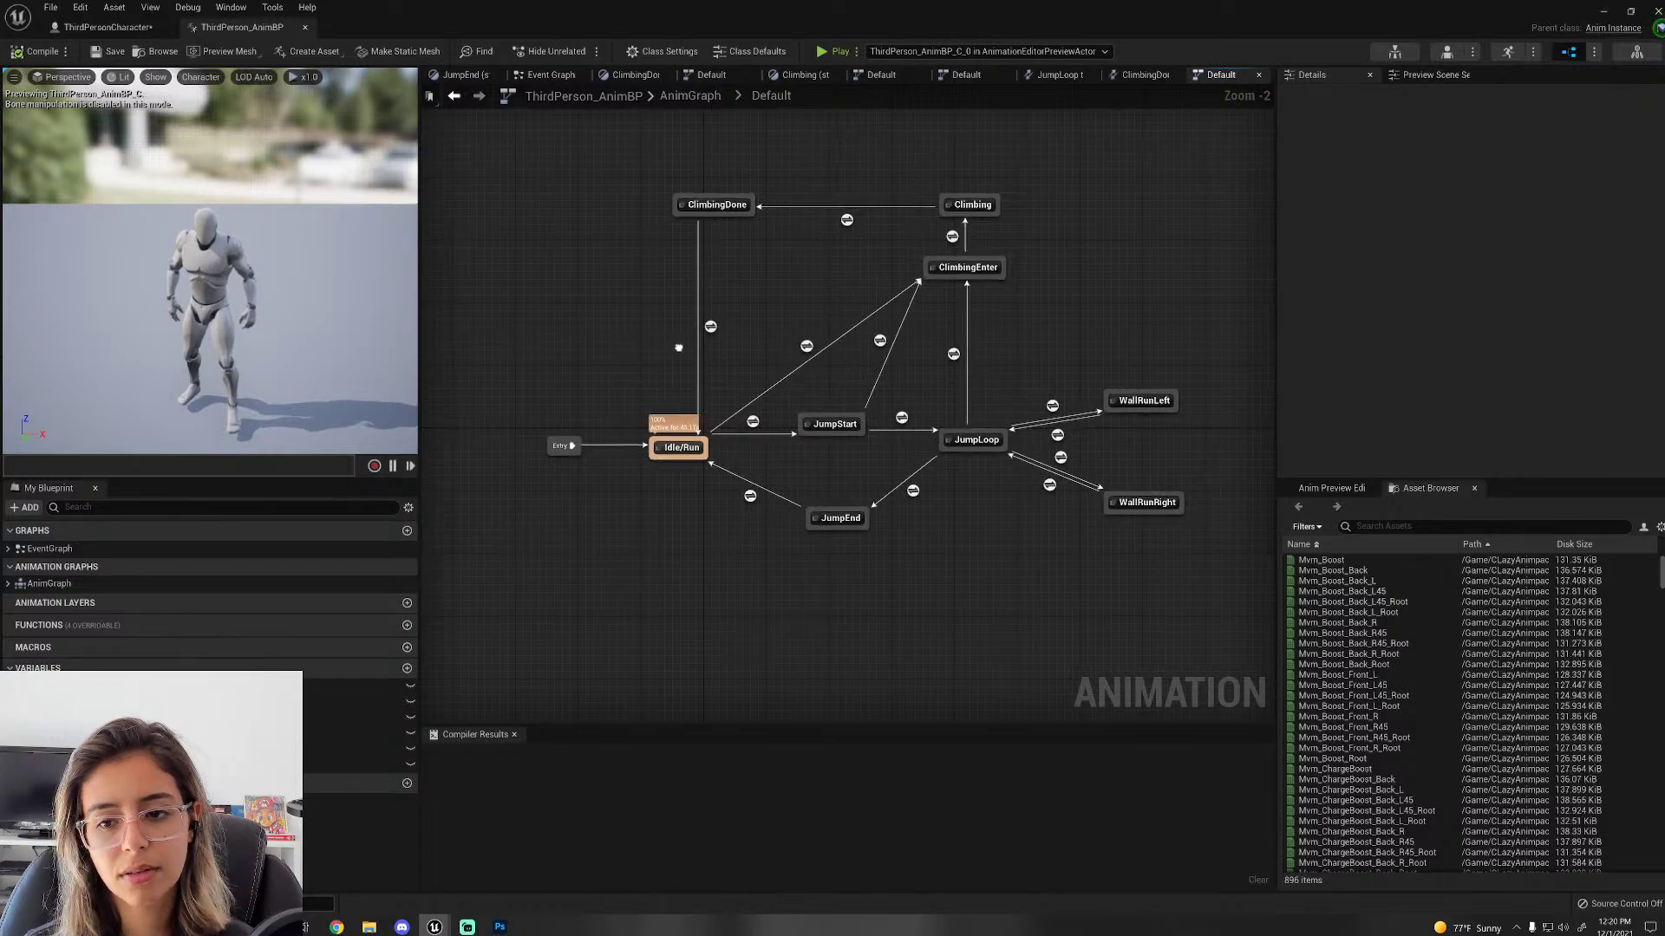
pyautogui.scroll(1, 663, 352)
pyautogui.moveTo(662, 352); pyautogui.dragTo(562, 345, button='right')
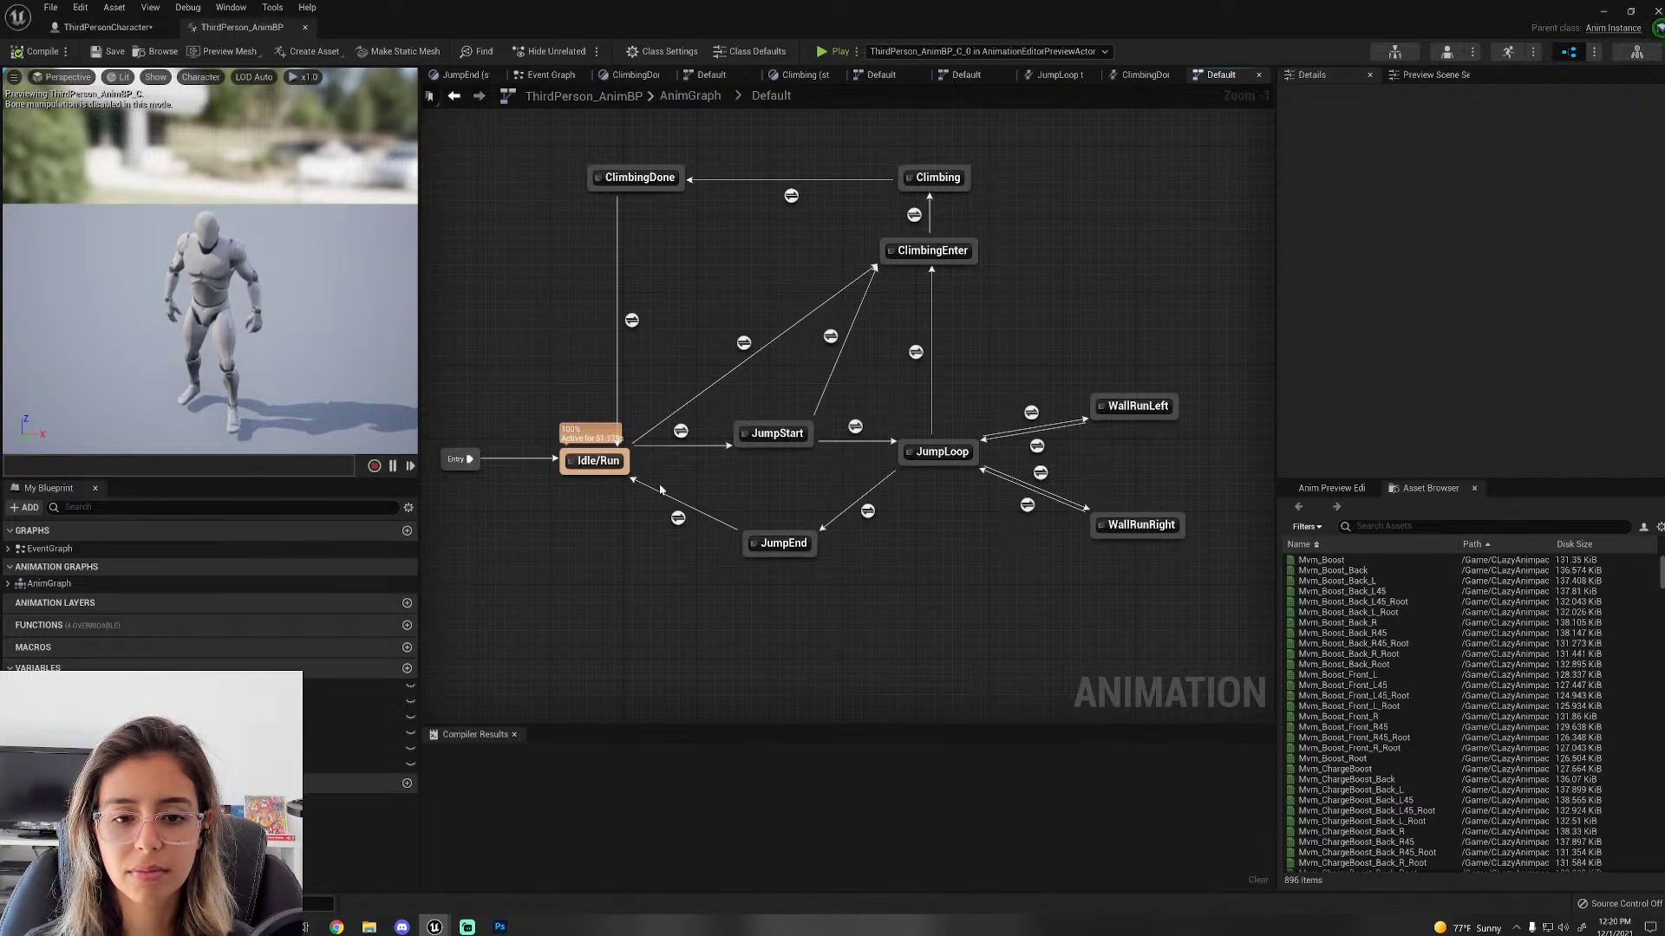
pyautogui.moveTo(681, 434)
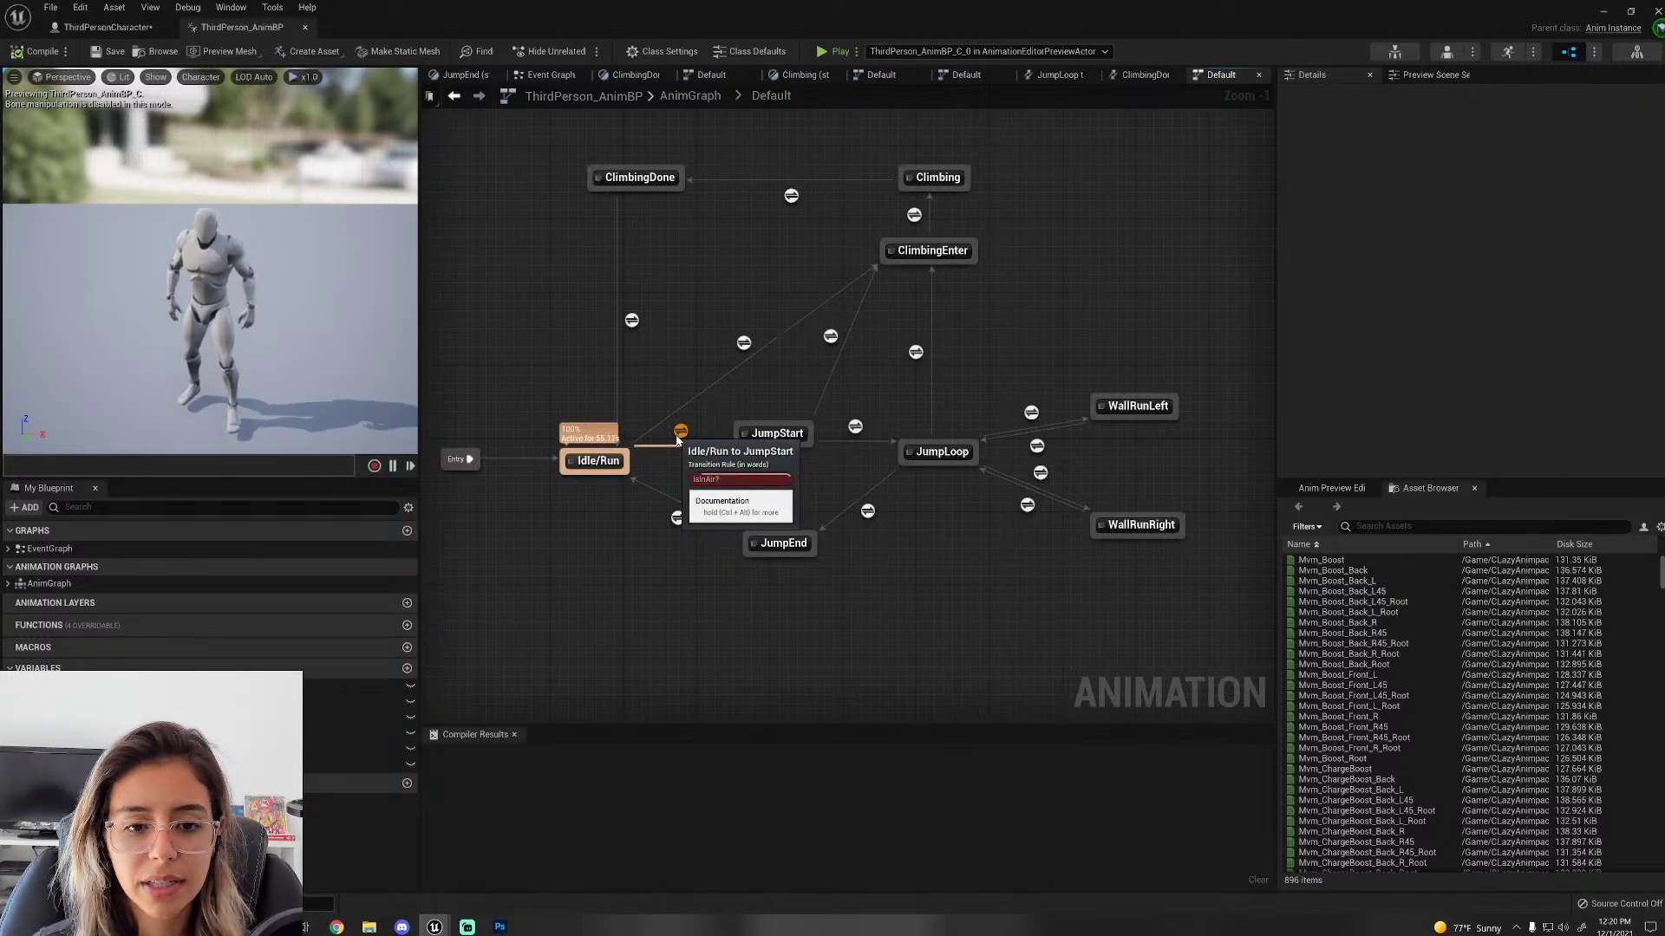
pyautogui.scroll(1, 696, 475)
pyautogui.scroll(-1, 692, 437)
pyautogui.moveTo(702, 517); pyautogui.dragTo(749, 569, button='right')
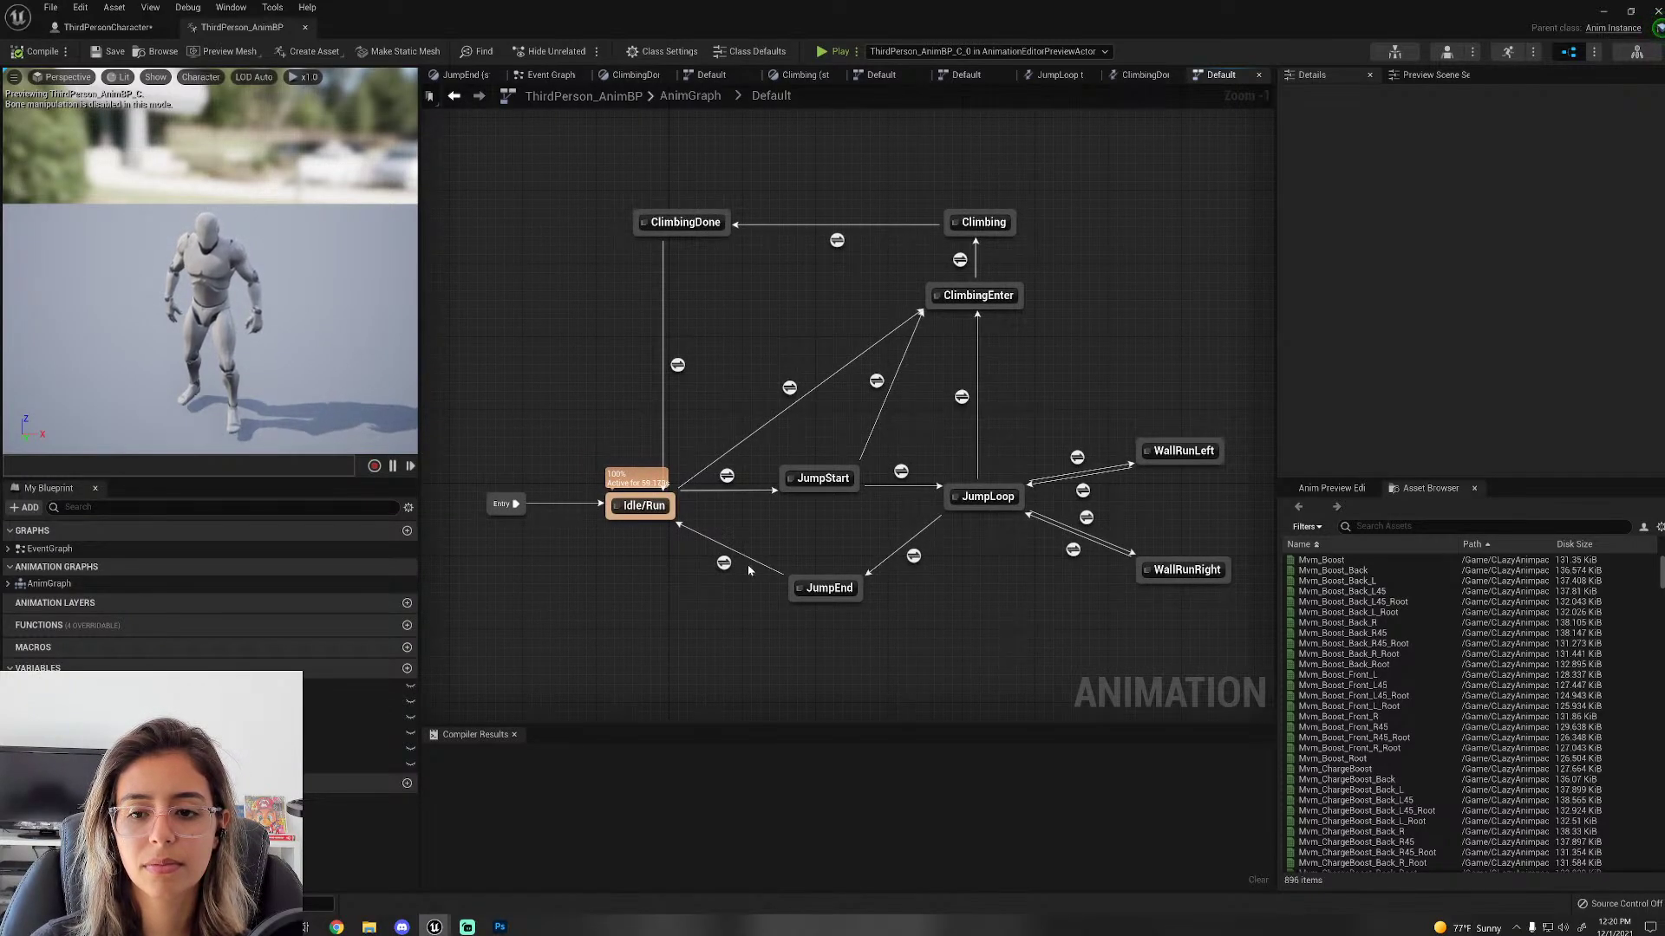
# Step: Check the Default node's place in the AnimGraph and reopen its state machine to view the climbing, jumping and wall-run states
pyautogui.click(688, 97)
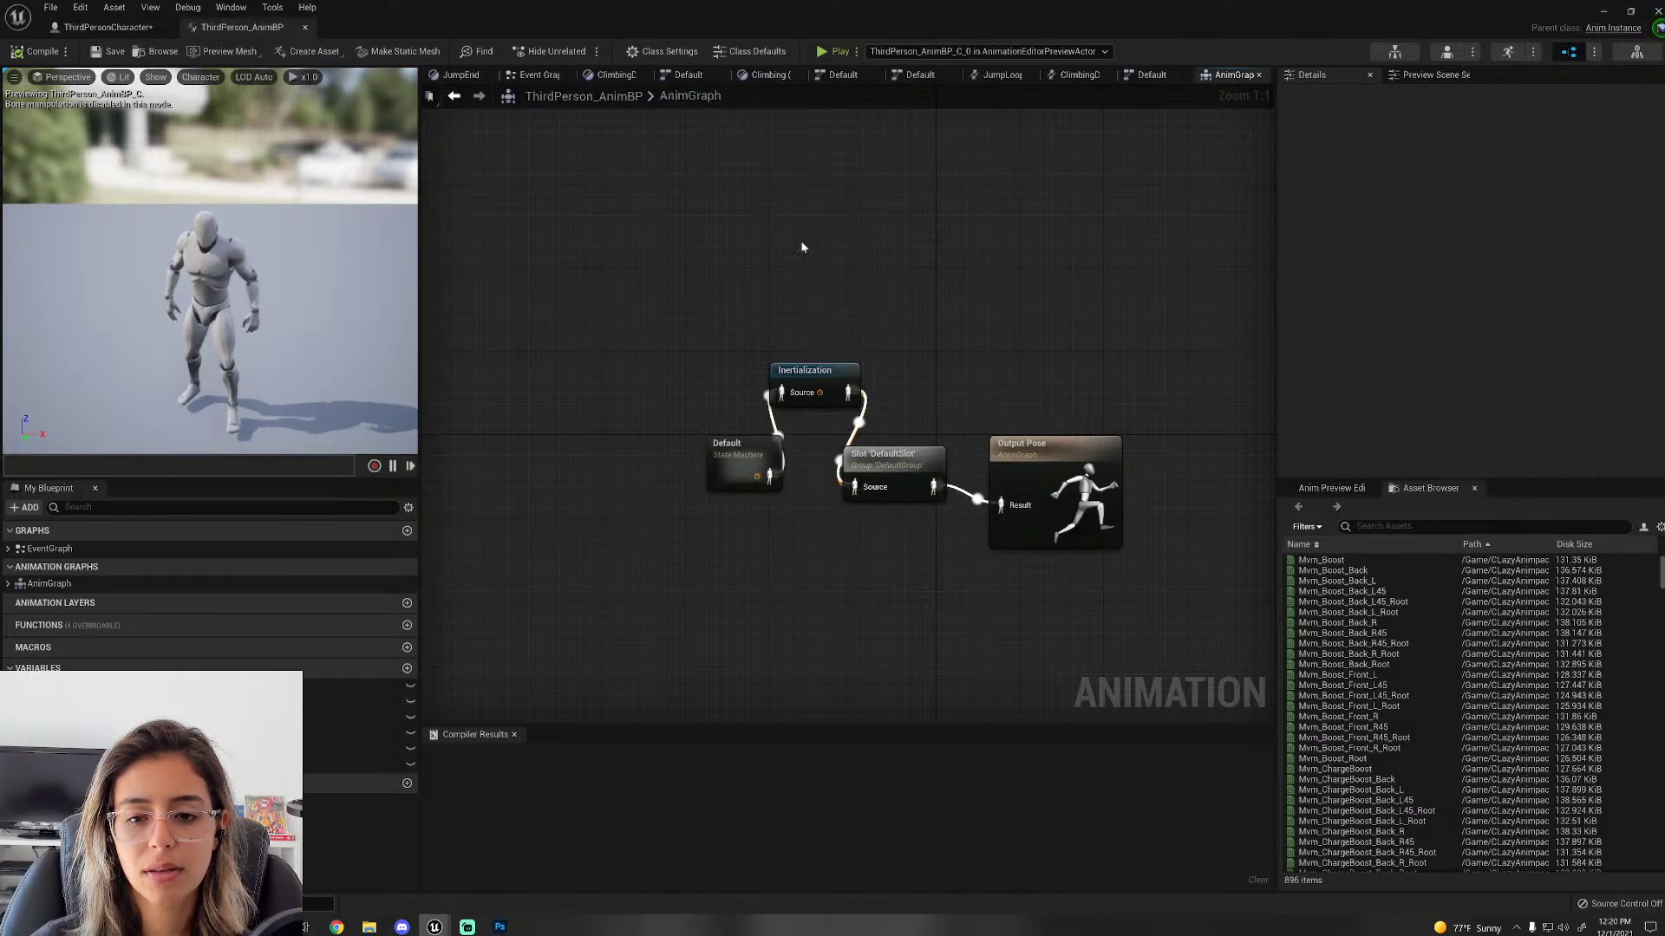
pyautogui.doubleClick(724, 447)
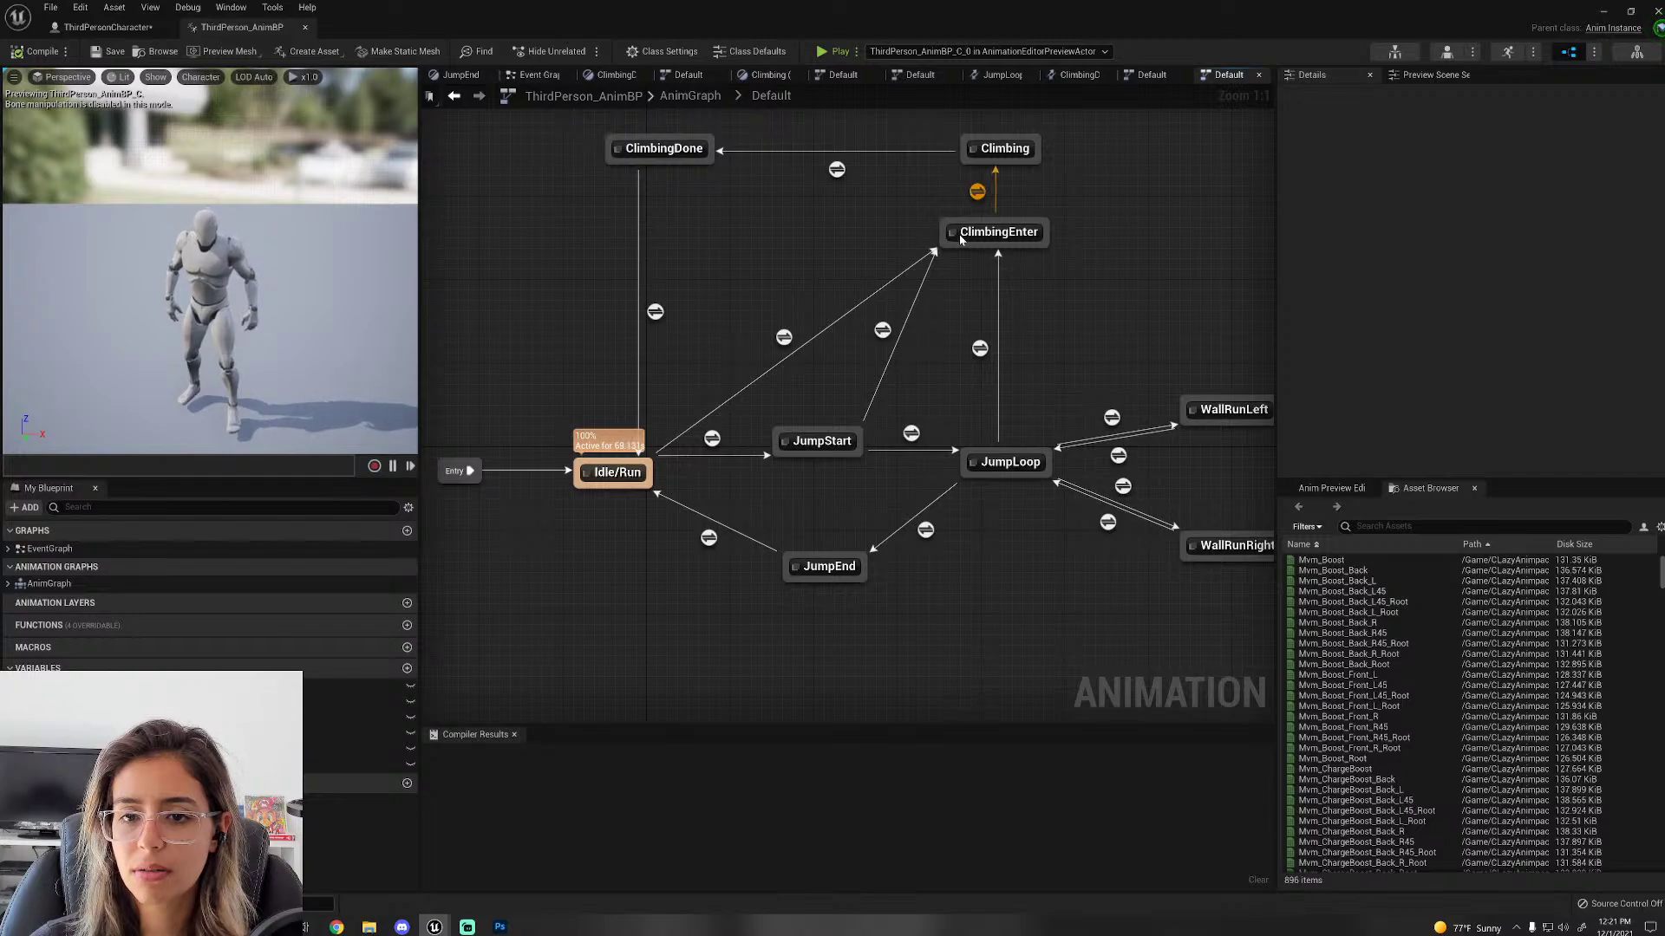
pyautogui.scroll(-2, 612, 595)
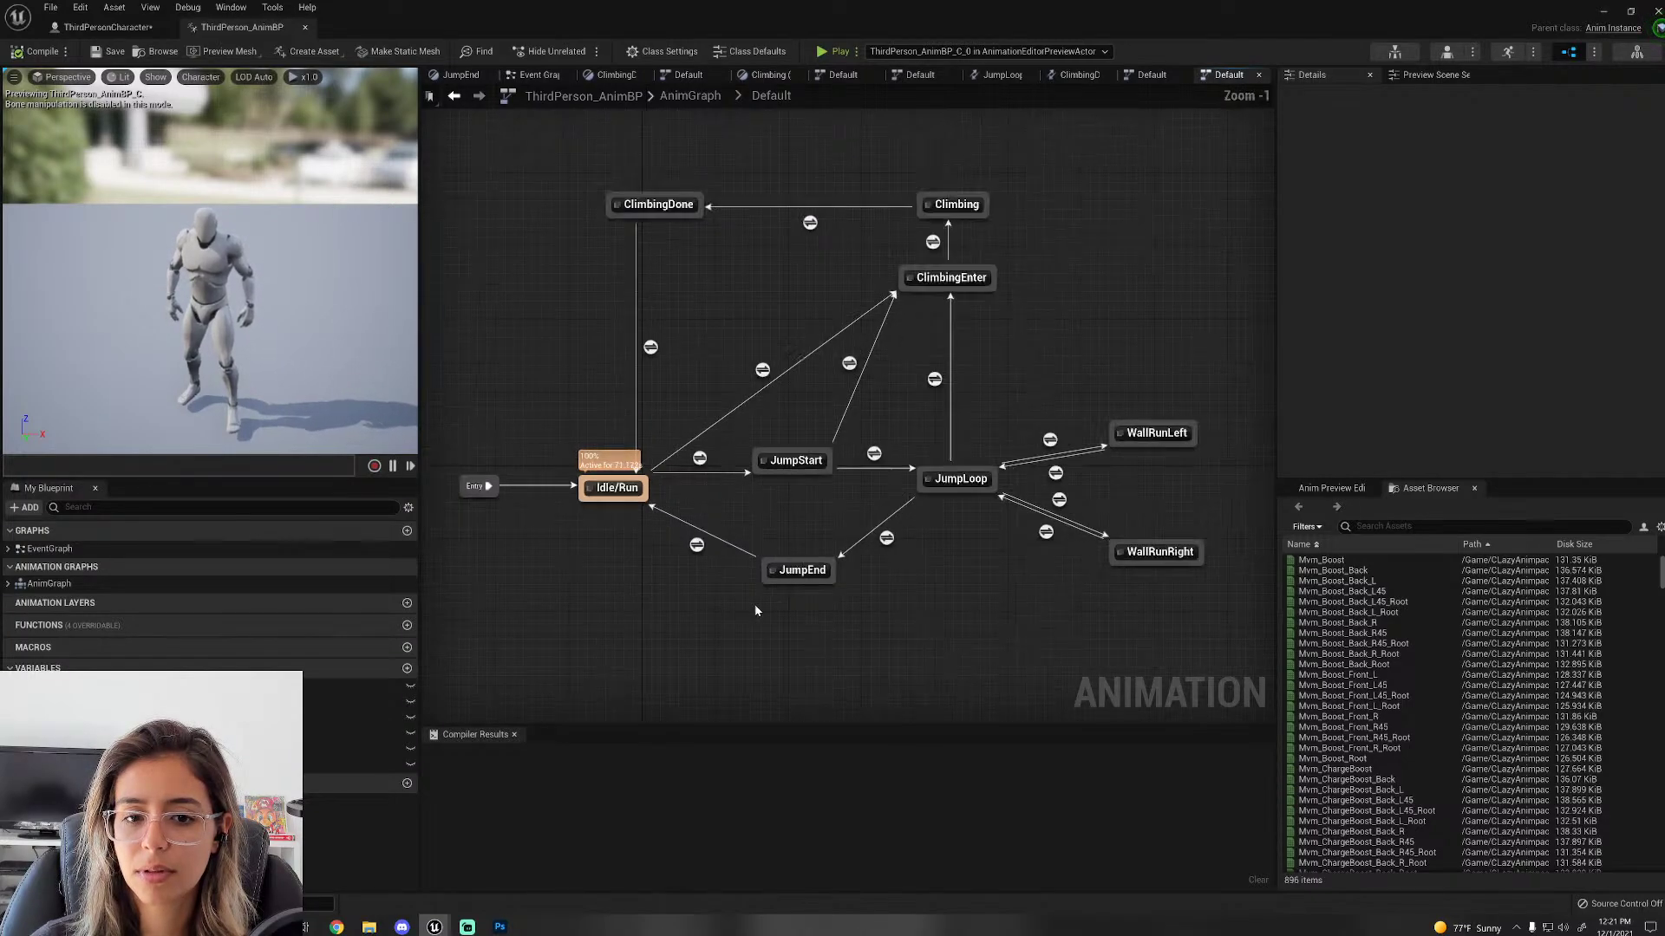
# Step: Open the ClimbingDone state to view the pose it plays, and return to the Default state machine
pyautogui.moveTo(714, 595); pyautogui.dragTo(817, 585, button='right')
pyautogui.moveTo(896, 140); pyautogui.dragTo(751, 192, button='right')
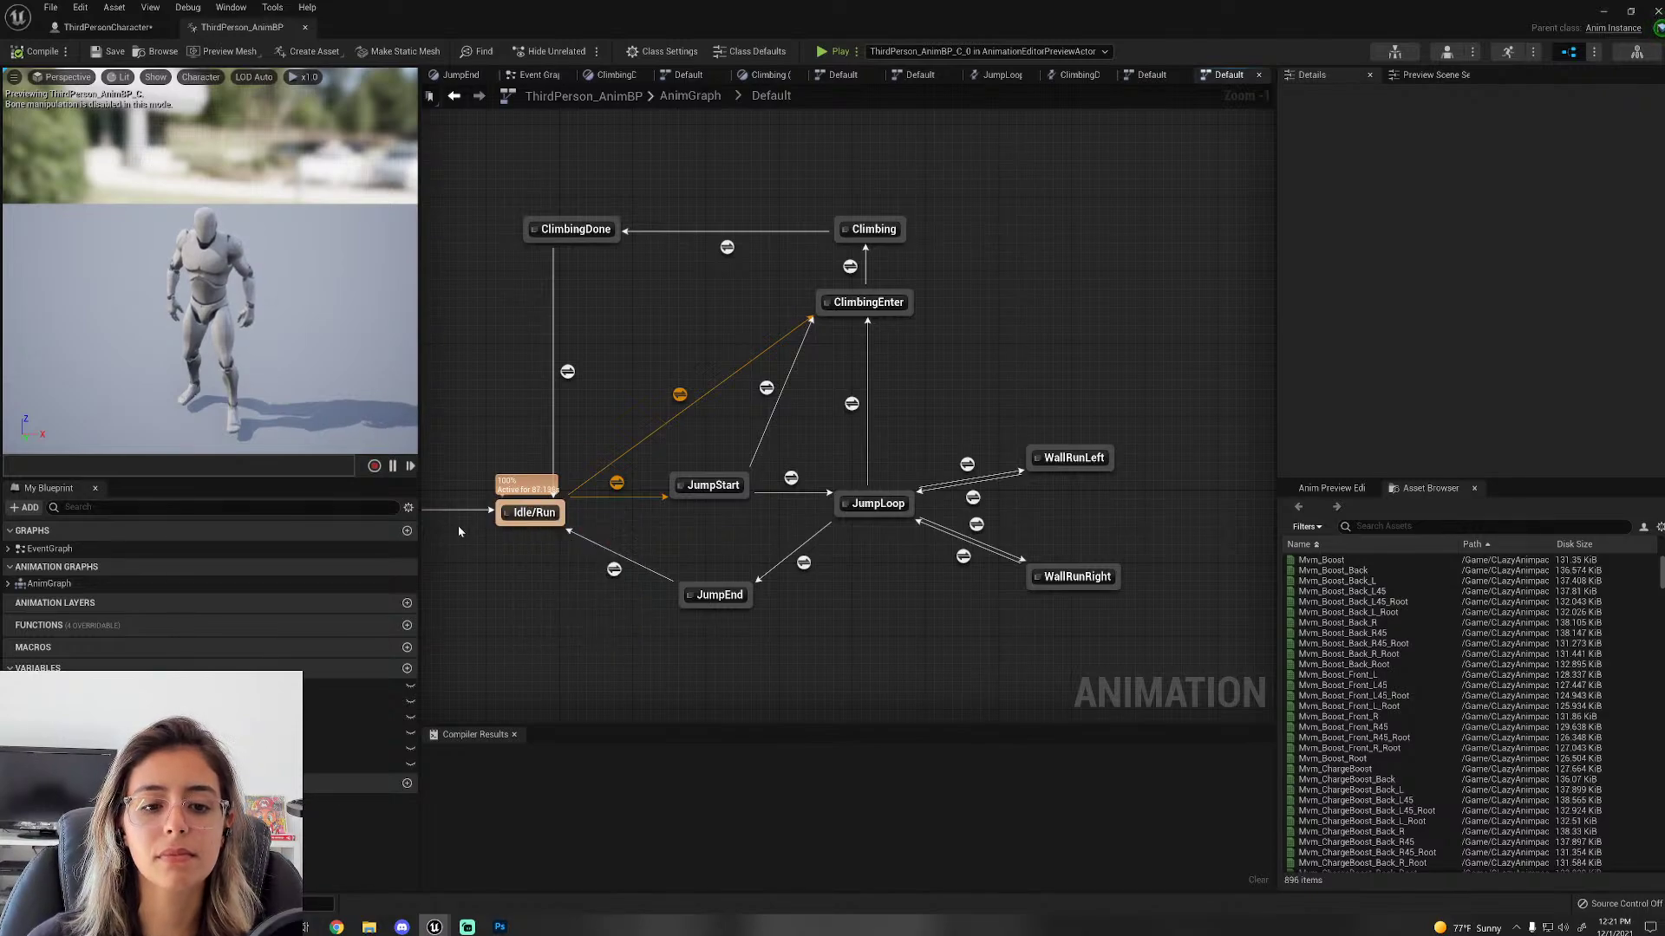
pyautogui.doubleClick(561, 225)
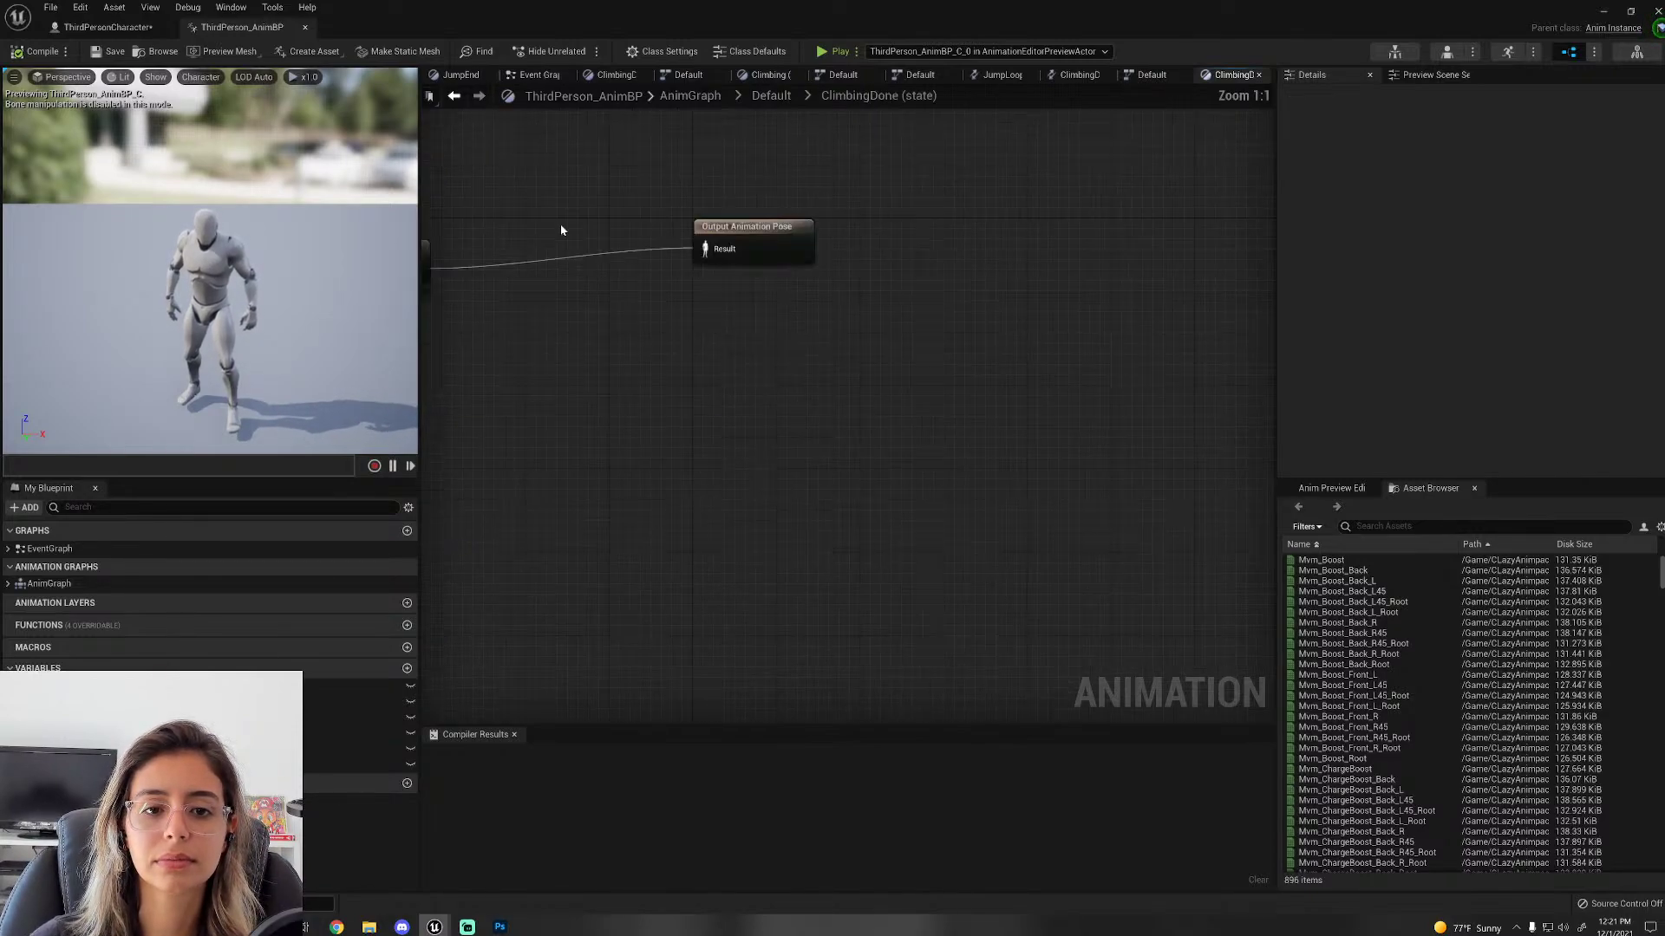
pyautogui.rightClick(719, 463)
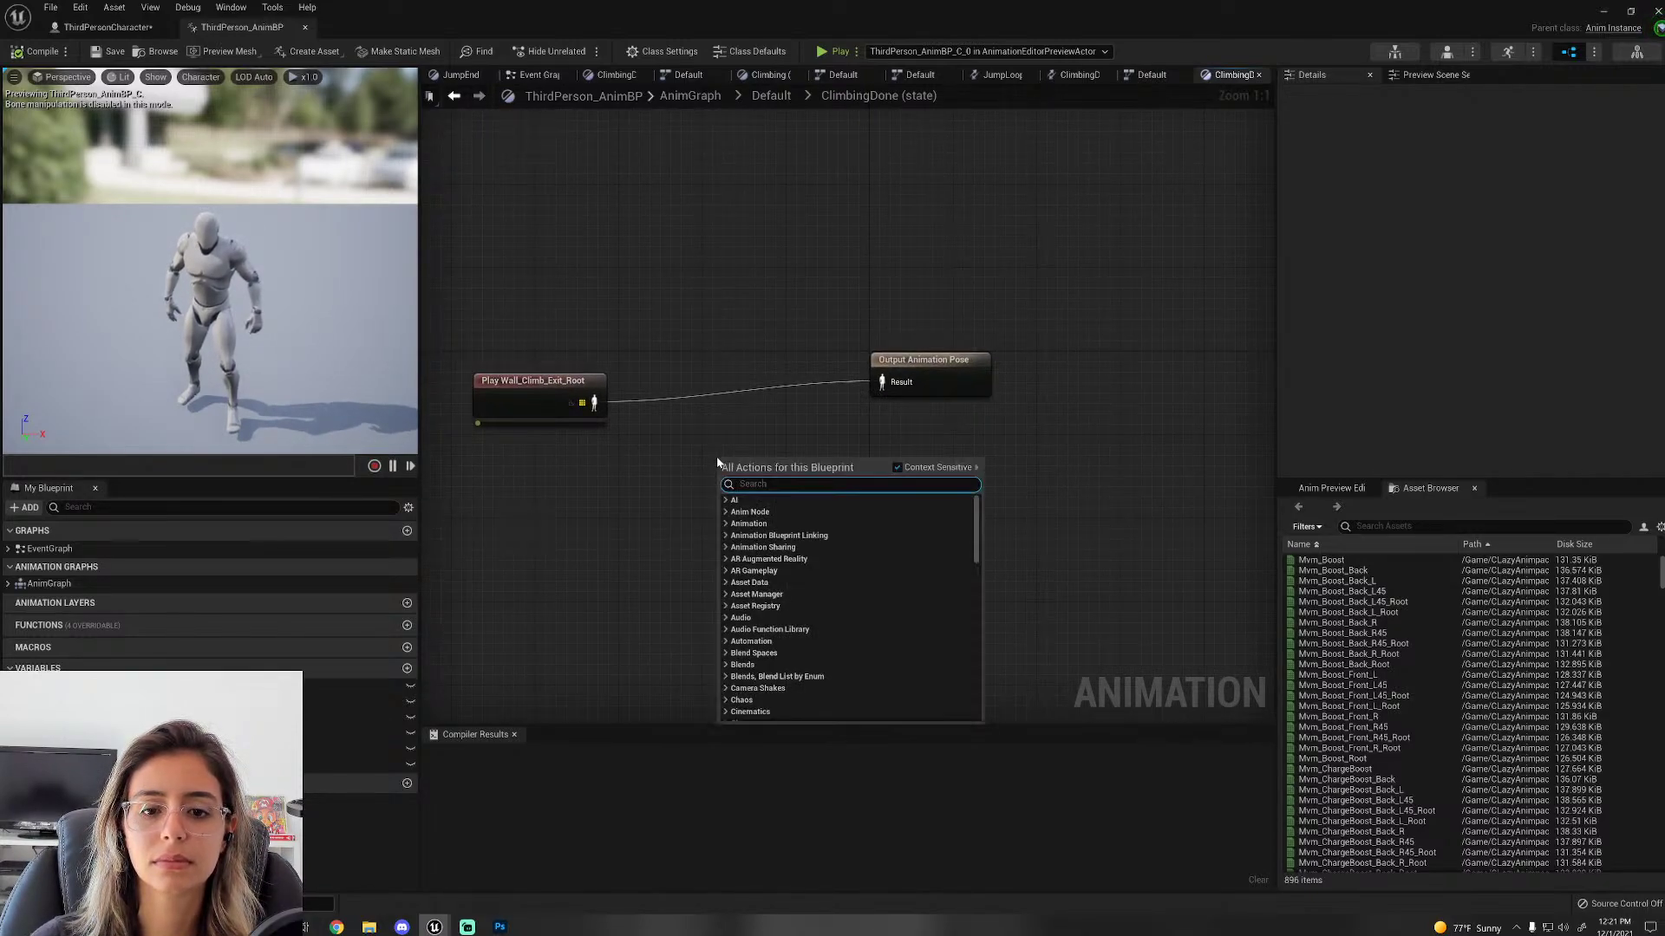
pyautogui.press('Escape')
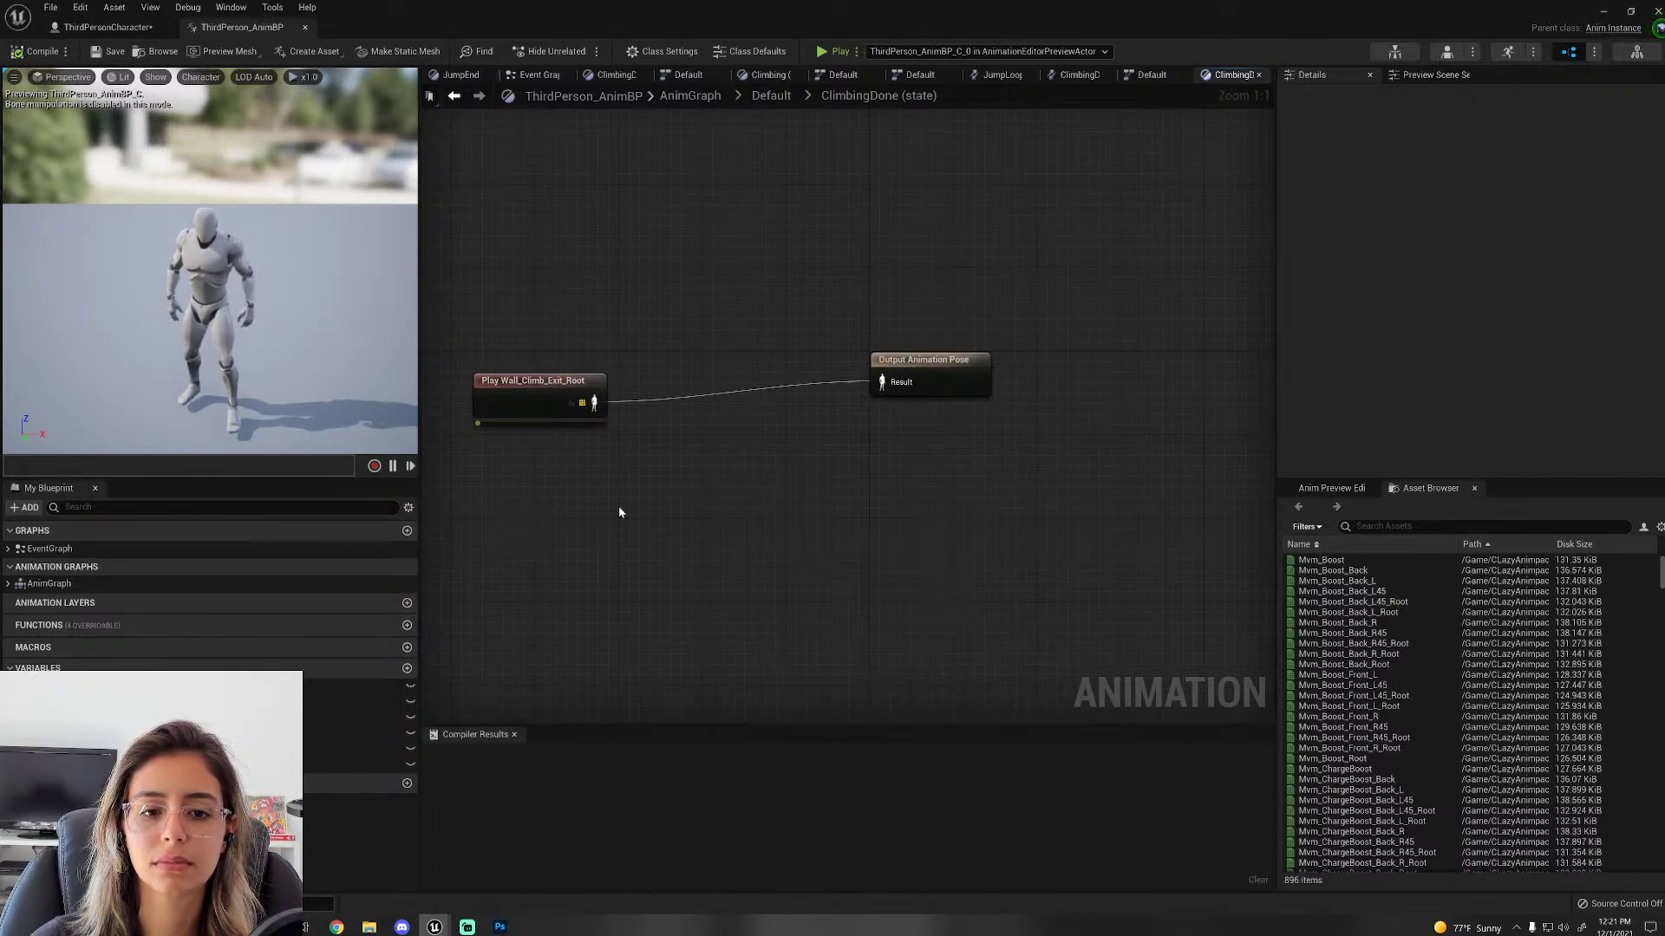
pyautogui.click(771, 96)
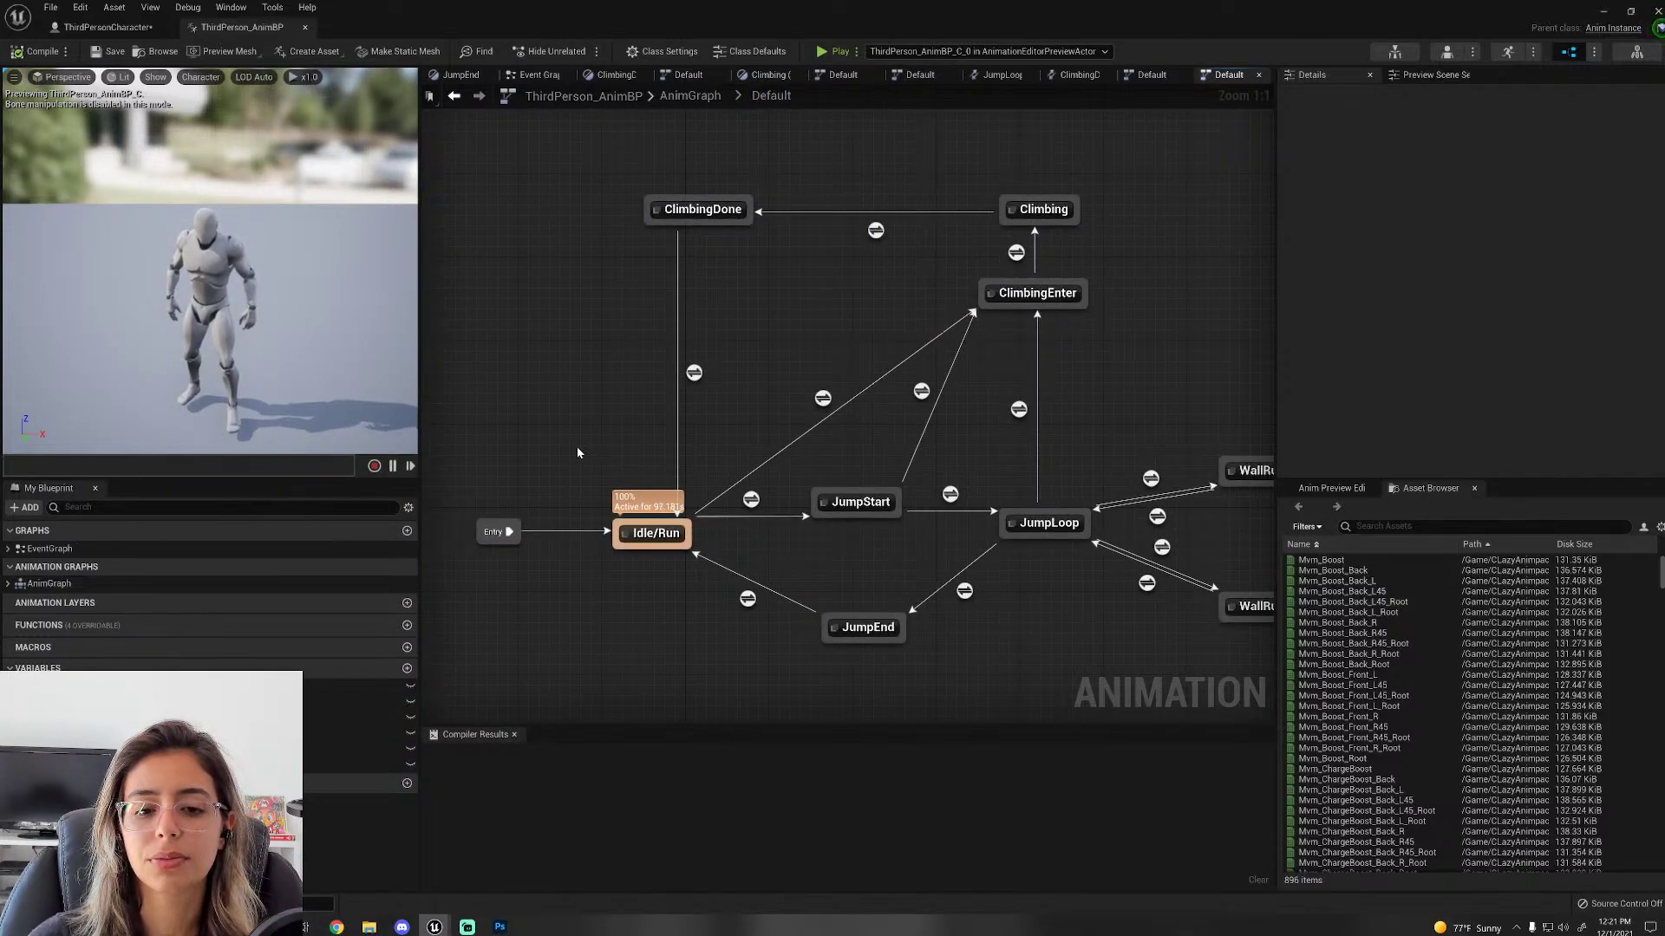
# Step: Examine ThirdPersonCharacter's Event Graph around the Switch on PlayerStates node and compare it with the Wall Run Macro graph
pyautogui.click(107, 27)
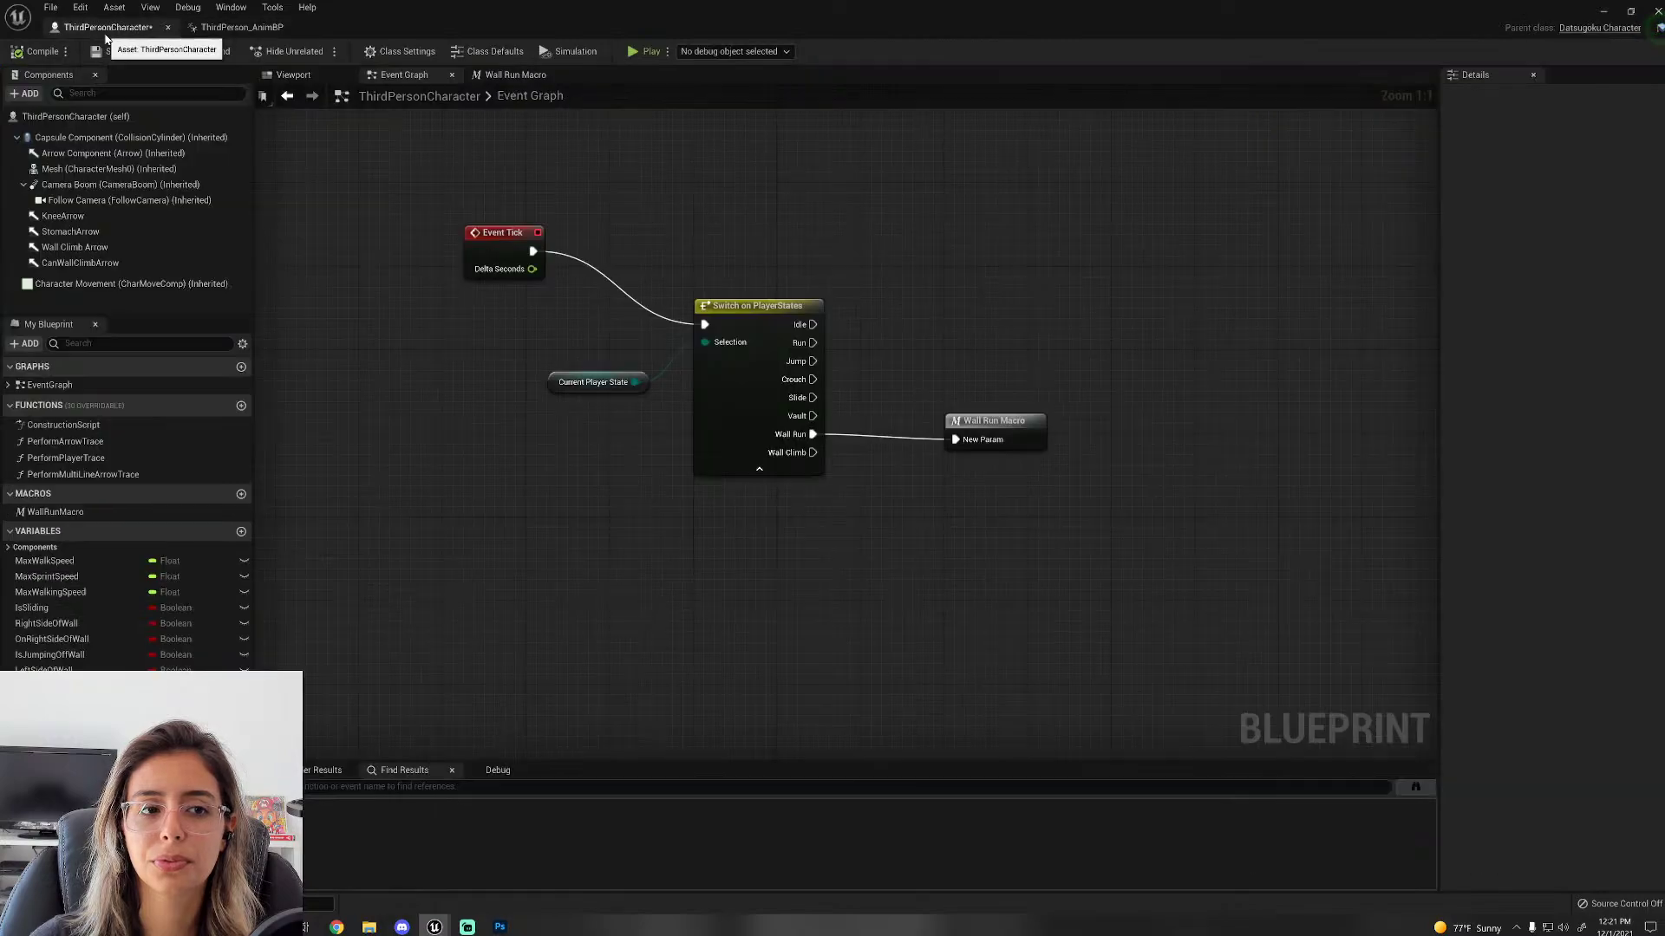
pyautogui.scroll(-3, 798, 643)
pyautogui.scroll(-4, 1010, 685)
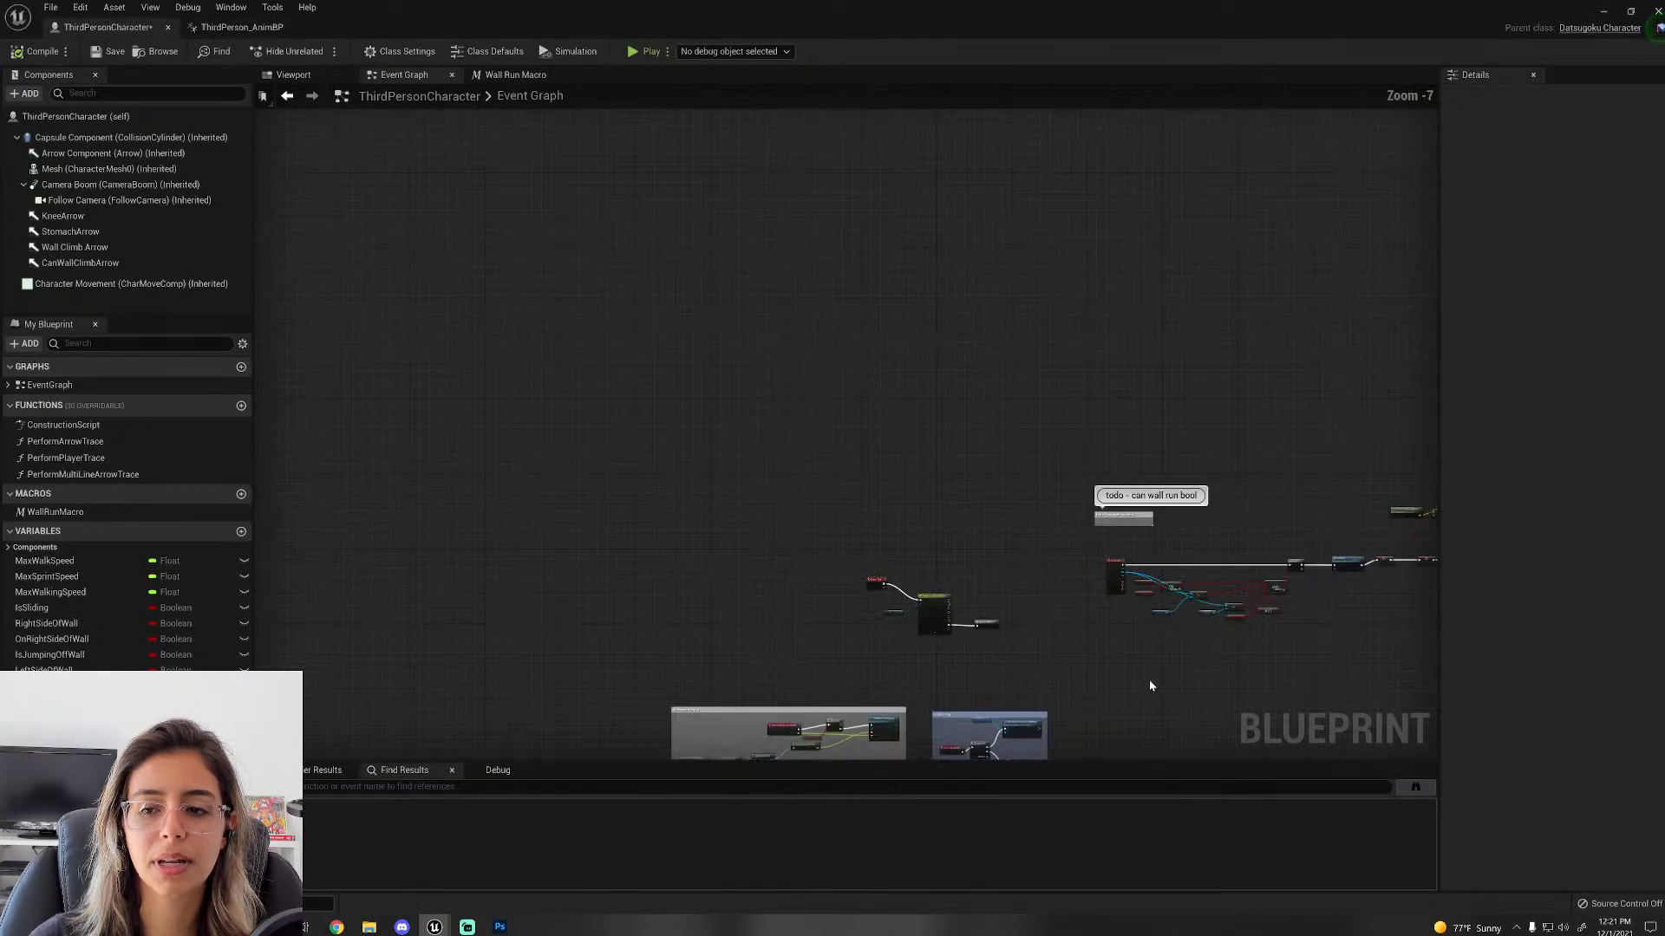
pyautogui.moveTo(1152, 683); pyautogui.dragTo(920, 496, button='right')
pyautogui.scroll(3, 895, 510)
pyautogui.moveTo(486, 441); pyautogui.dragTo(768, 487, button='right')
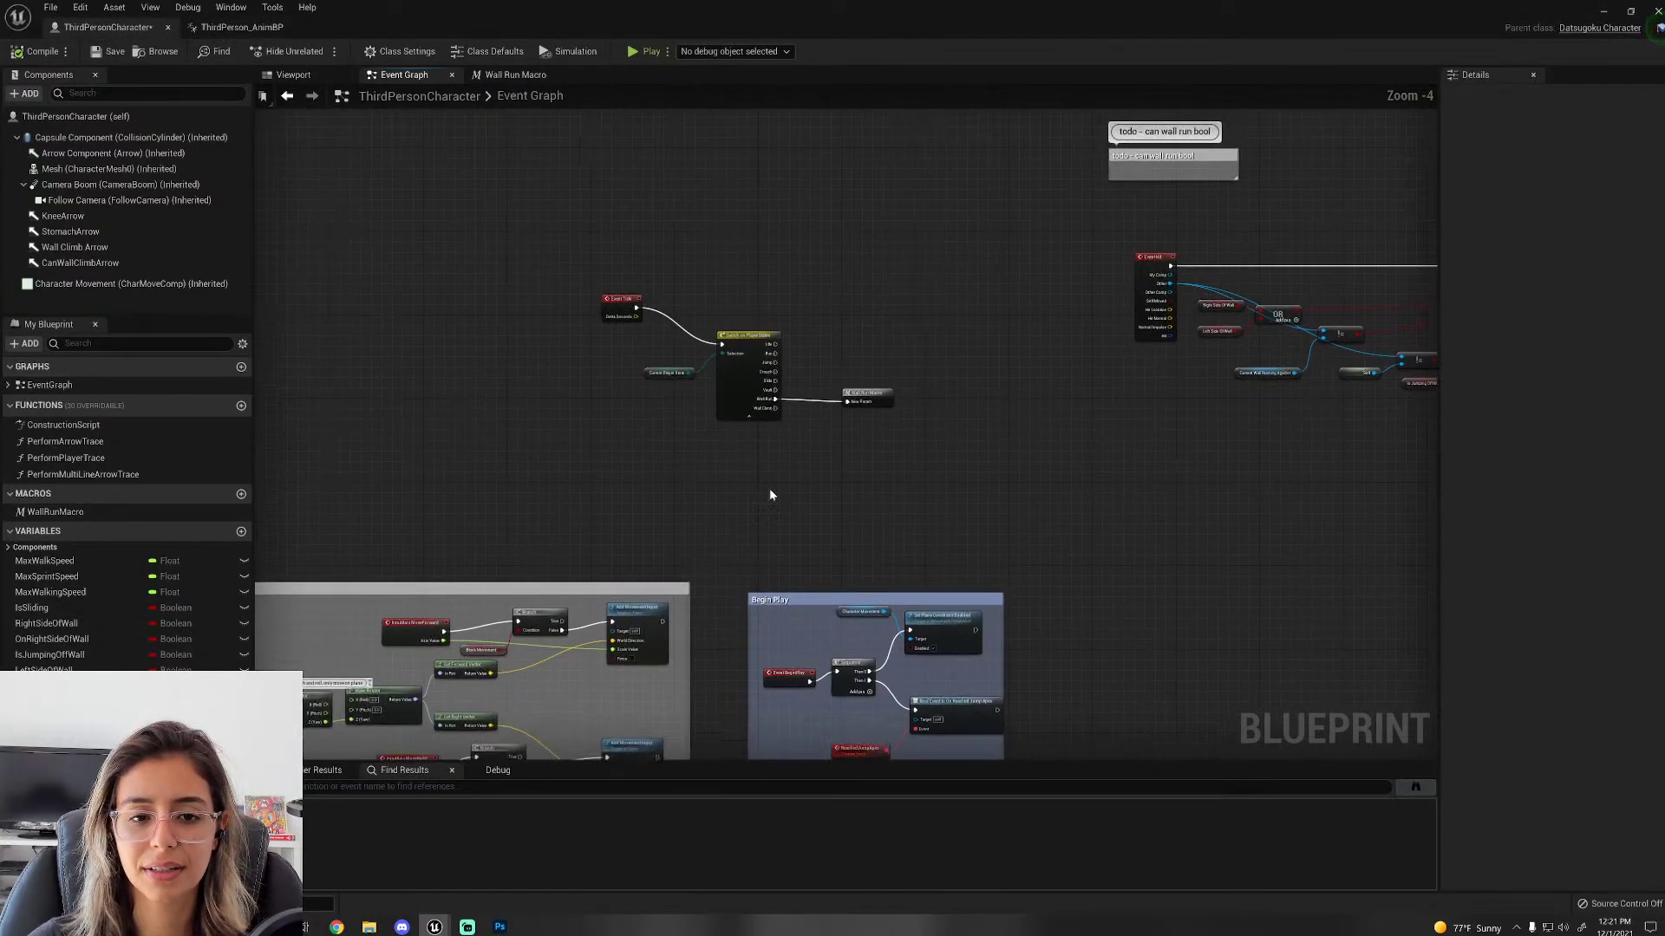
pyautogui.click(511, 76)
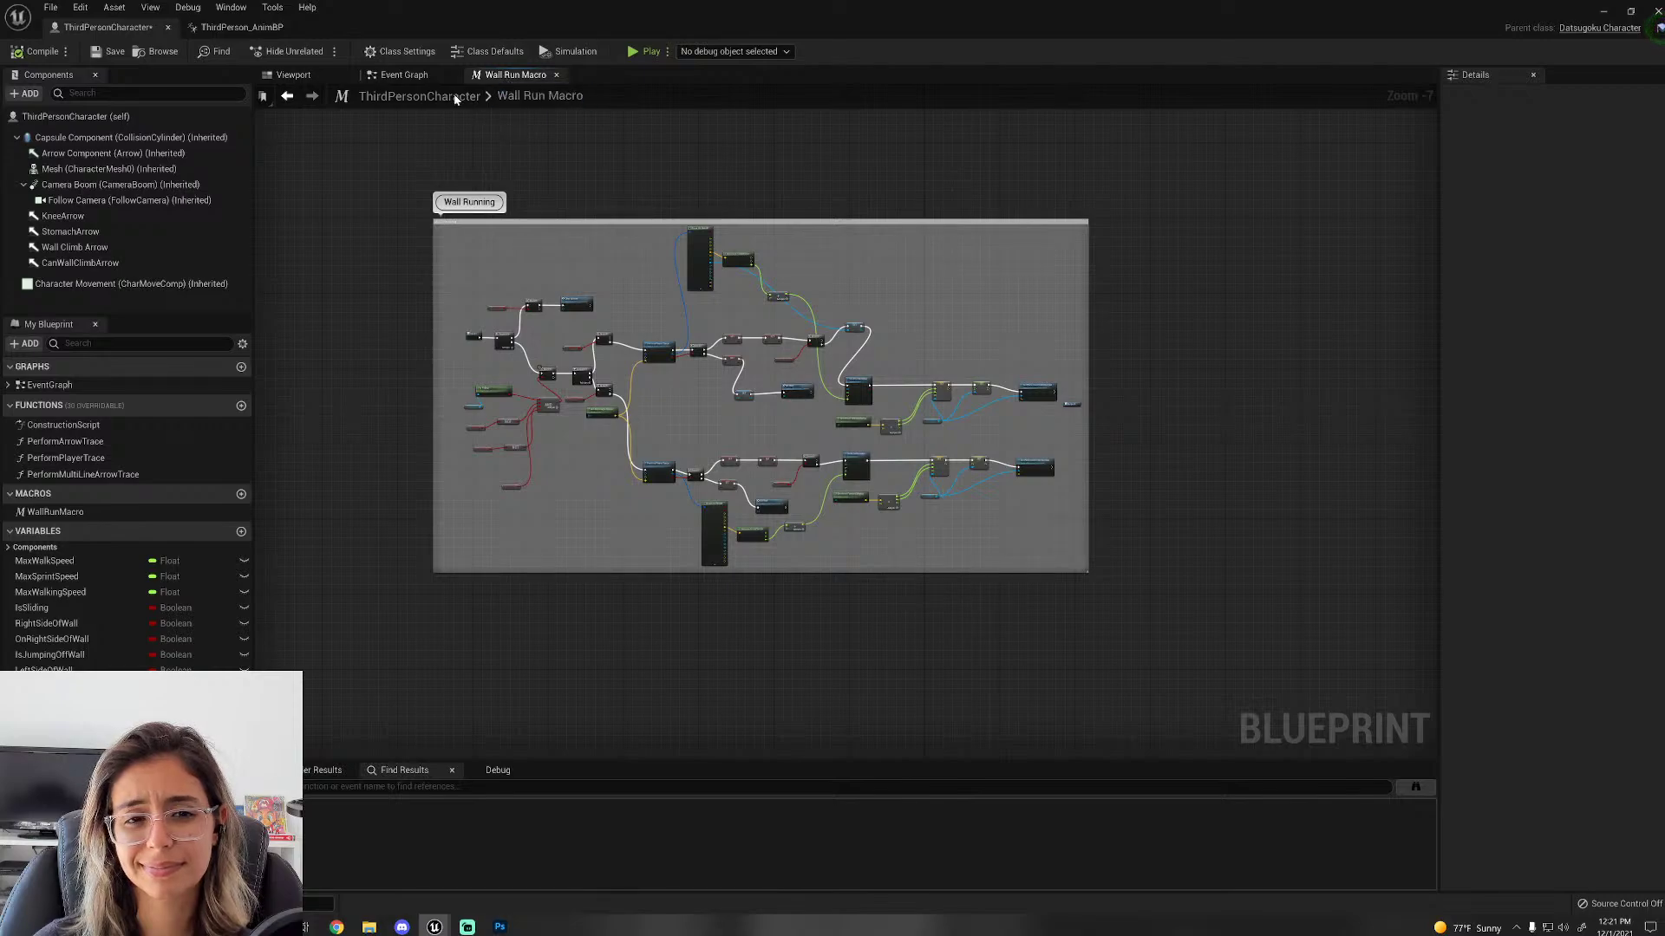
pyautogui.click(428, 75)
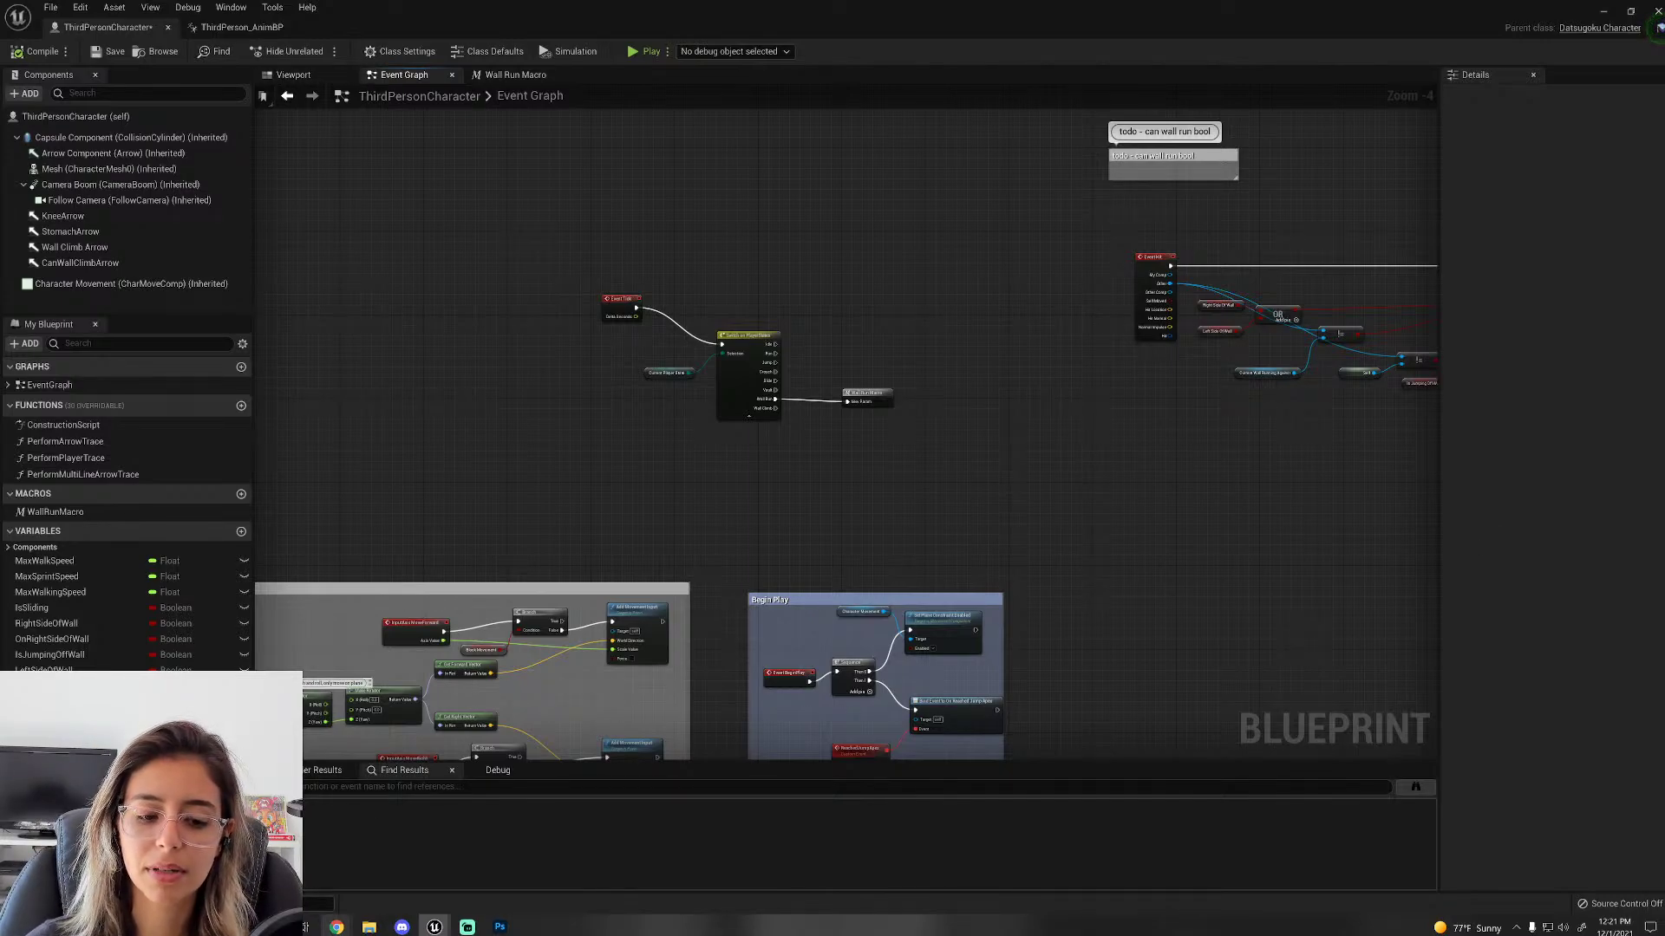
pyautogui.click(511, 76)
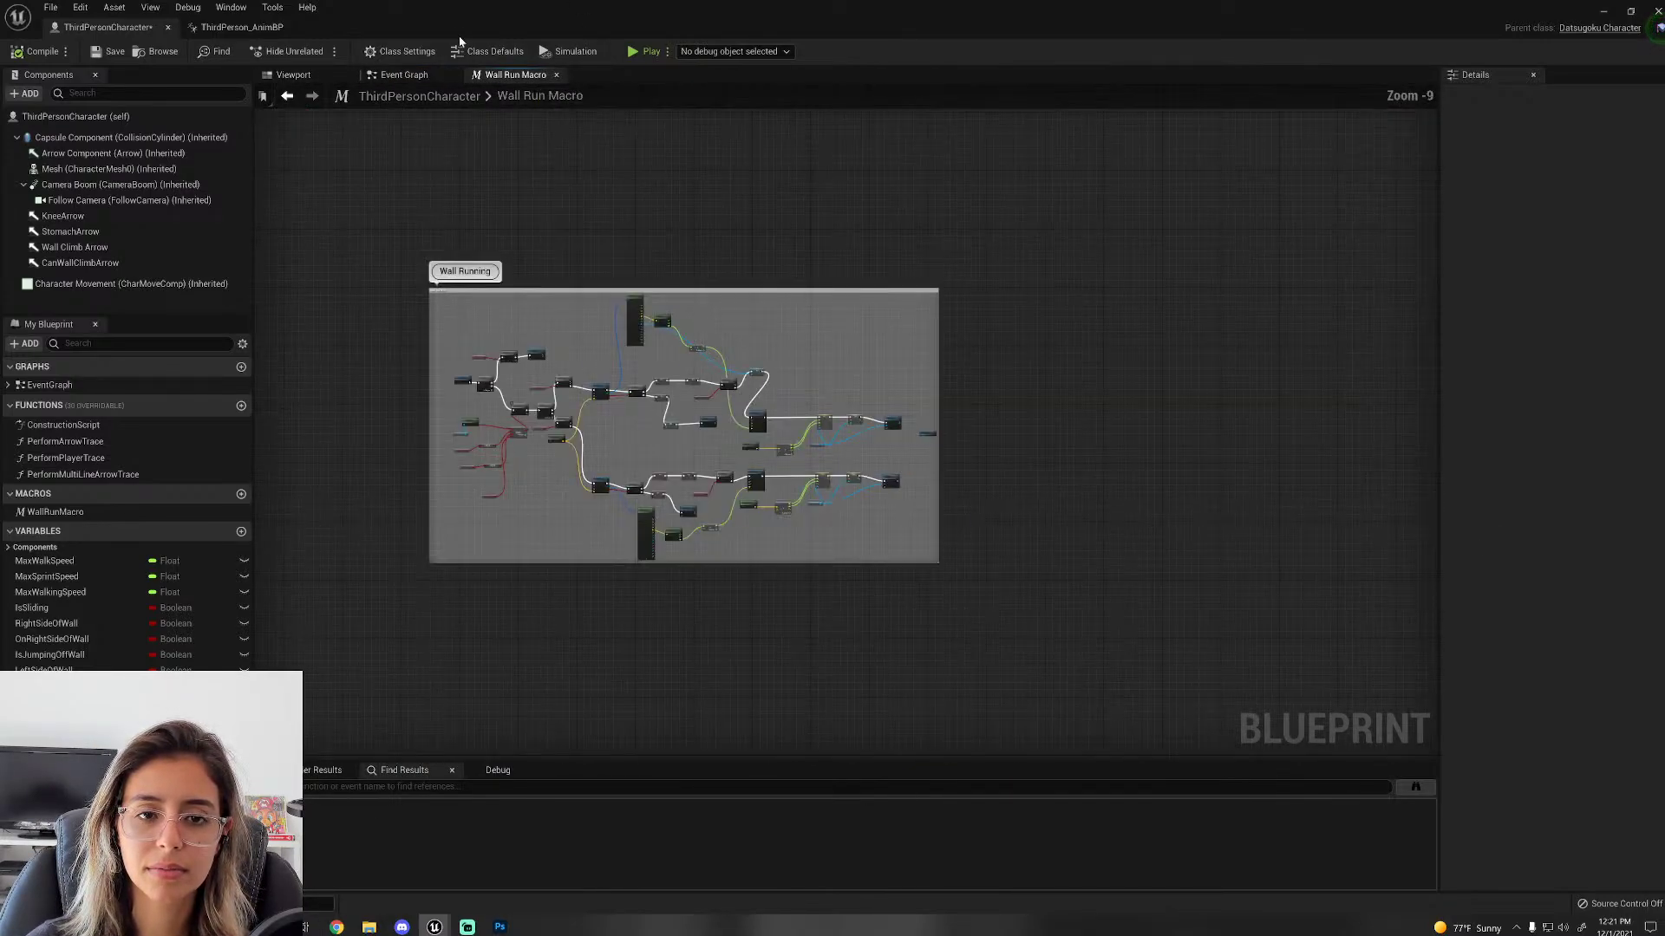
# Step: Return to ThirdPerson_AnimBP and examine how the Default state machine connects its idle, jump, climbing and wall-run states
pyautogui.click(242, 27)
pyautogui.scroll(-2, 675, 633)
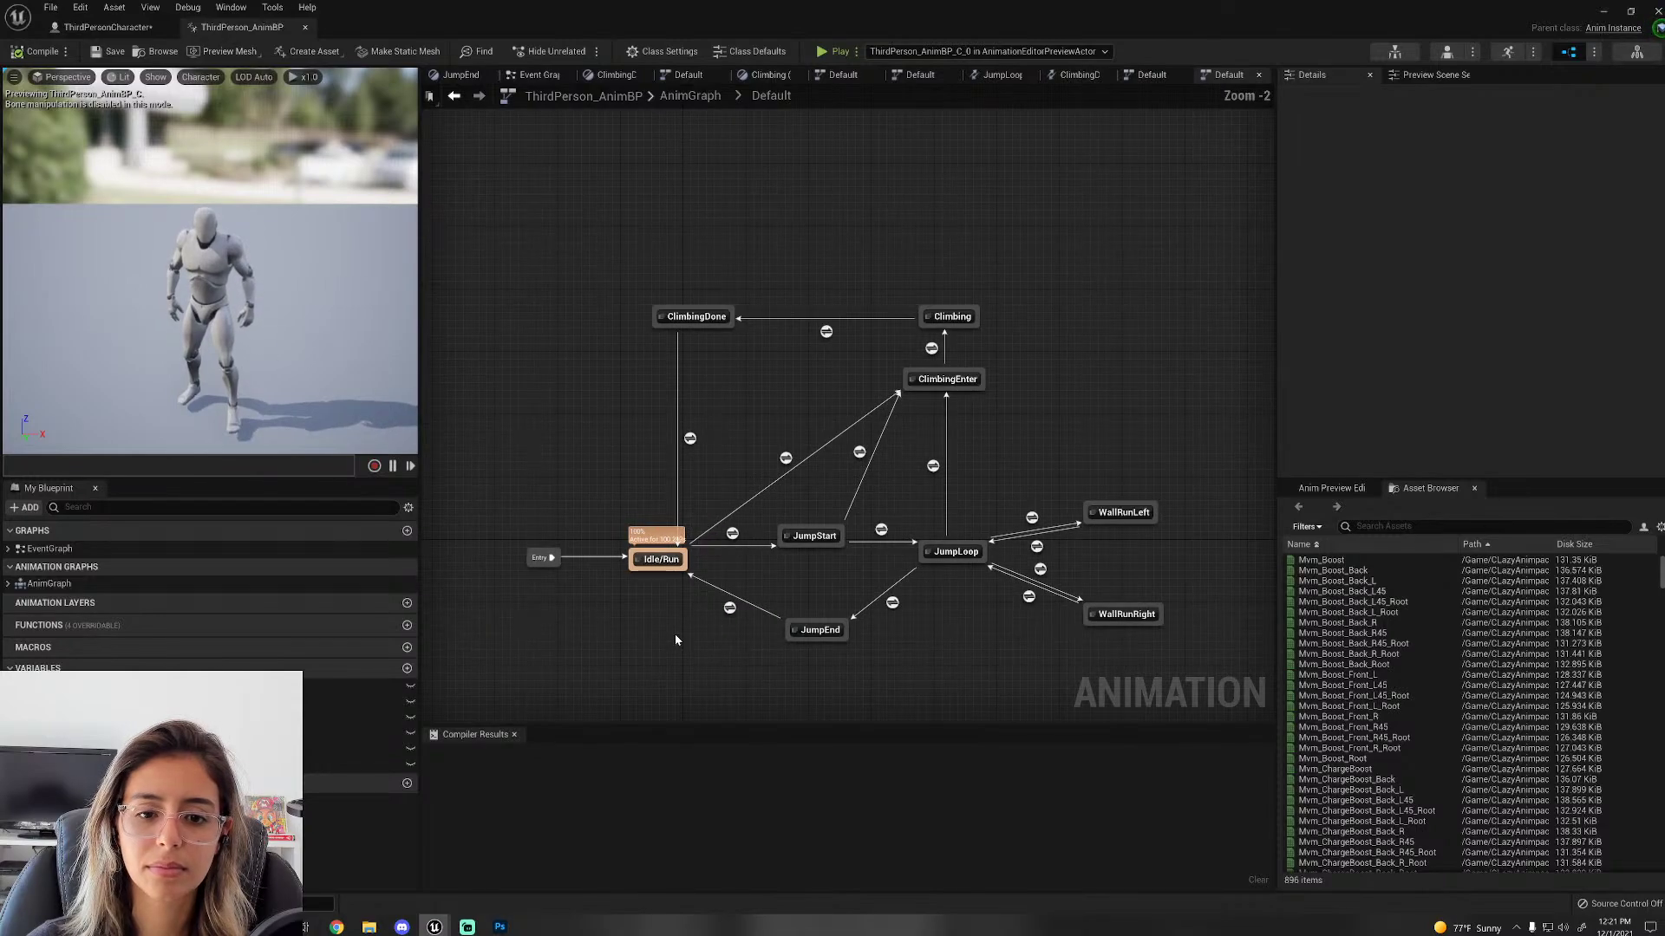
pyautogui.scroll(2, 573, 503)
pyautogui.moveTo(675, 633); pyautogui.dragTo(891, 483, button='right')
pyautogui.moveTo(687, 478); pyautogui.dragTo(559, 492, button='right')
pyautogui.moveTo(812, 524); pyautogui.dragTo(716, 559, button='right')
pyautogui.scroll(-2, 537, 539)
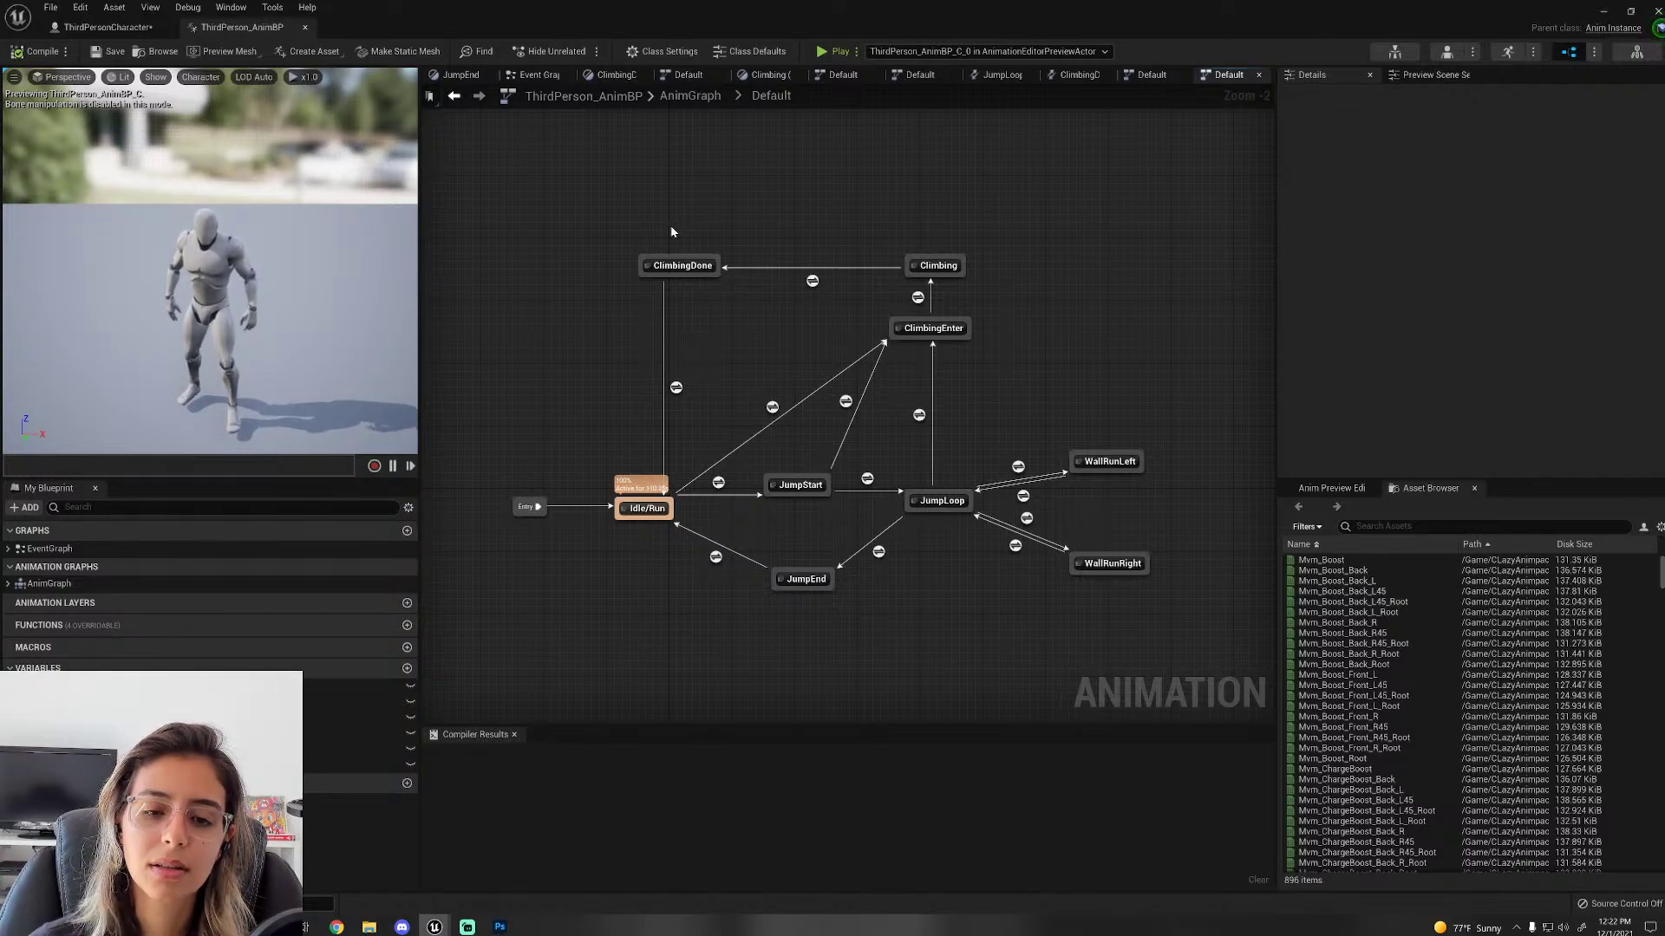
pyautogui.scroll(2, 684, 449)
pyautogui.scroll(-1, 870, 580)
pyautogui.moveTo(849, 564); pyautogui.dragTo(677, 442, button='right')
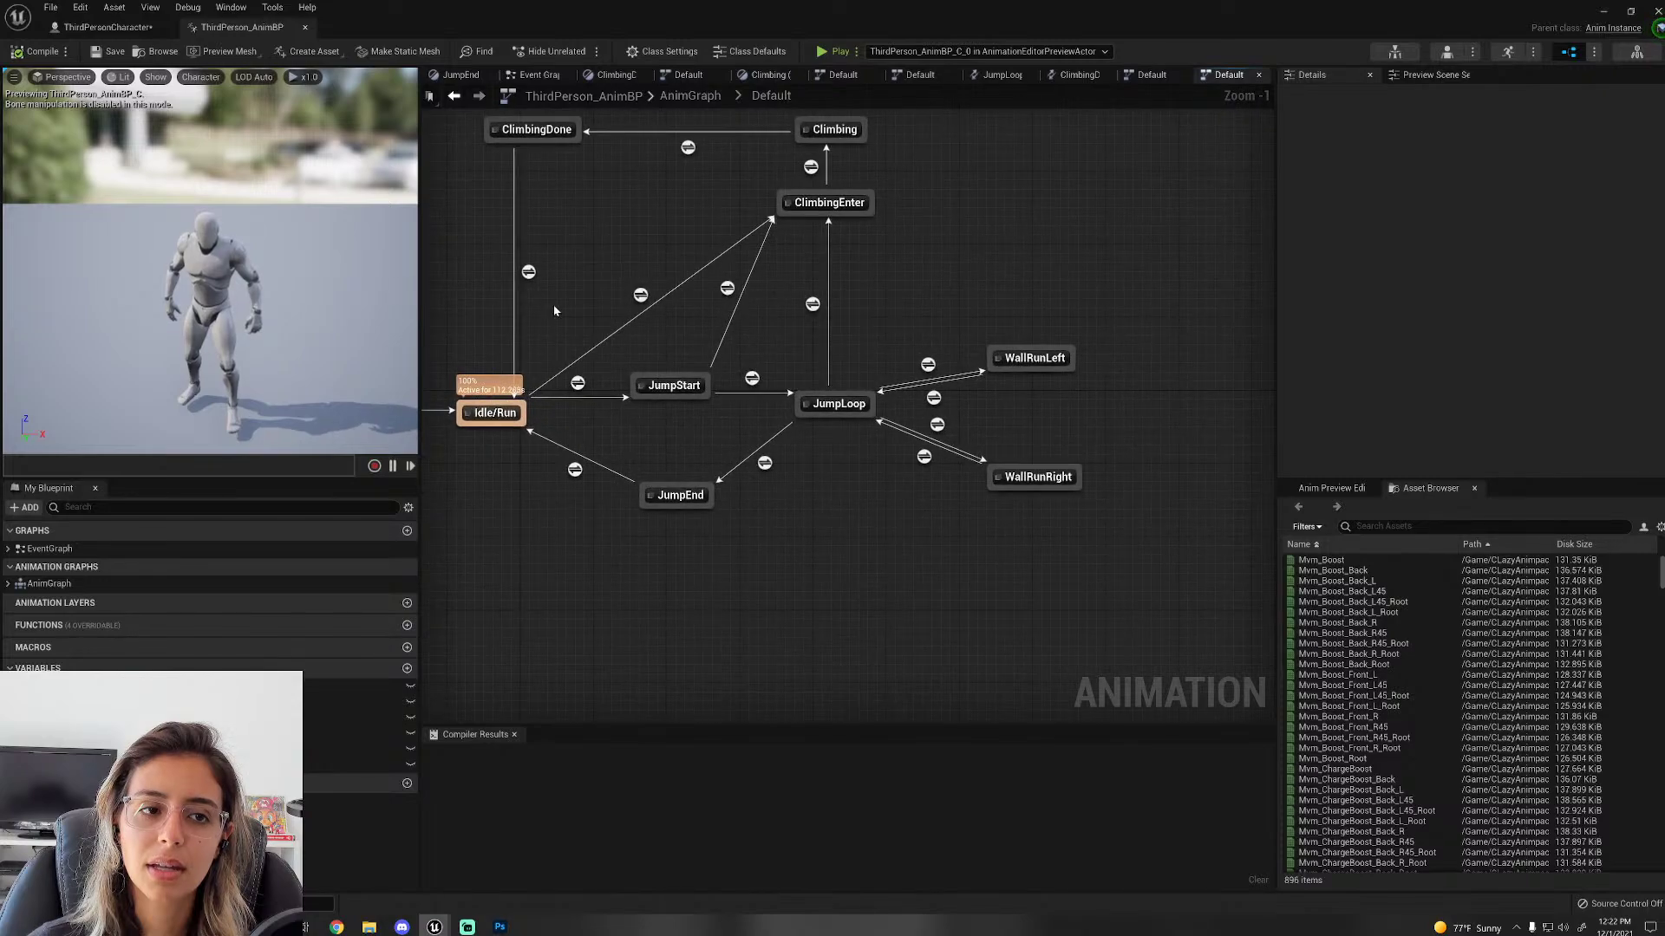
pyautogui.moveTo(530, 274); pyautogui.dragTo(591, 351, button='right')
pyautogui.moveTo(718, 555); pyautogui.dragTo(770, 539, button='right')
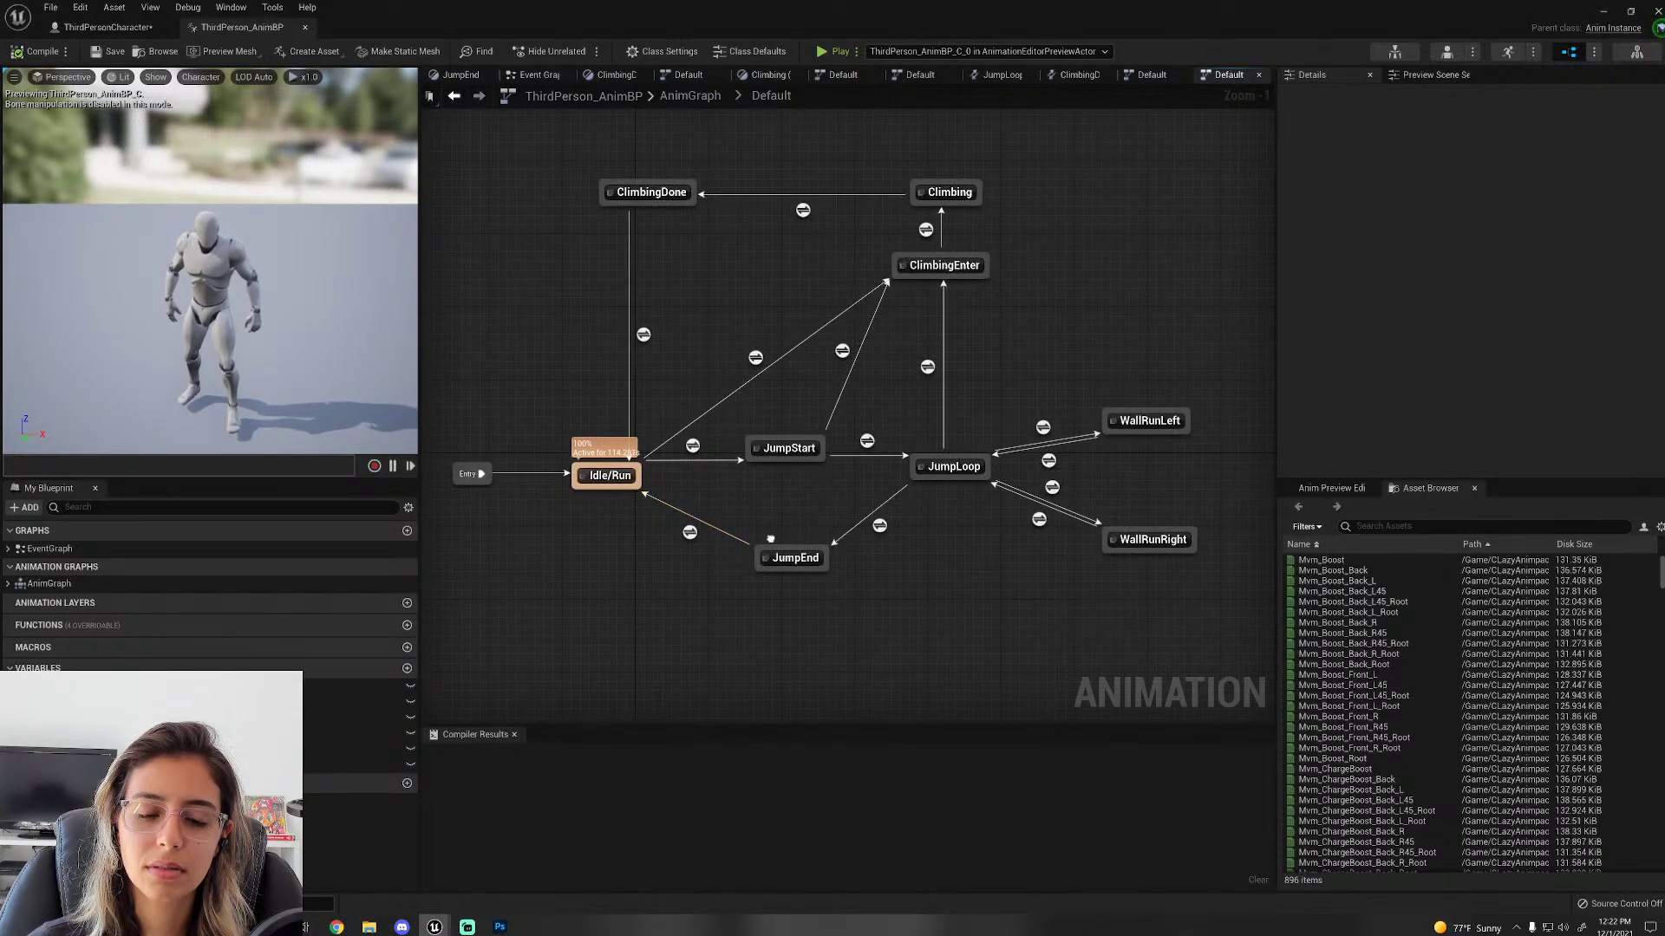
pyautogui.moveTo(692, 455)
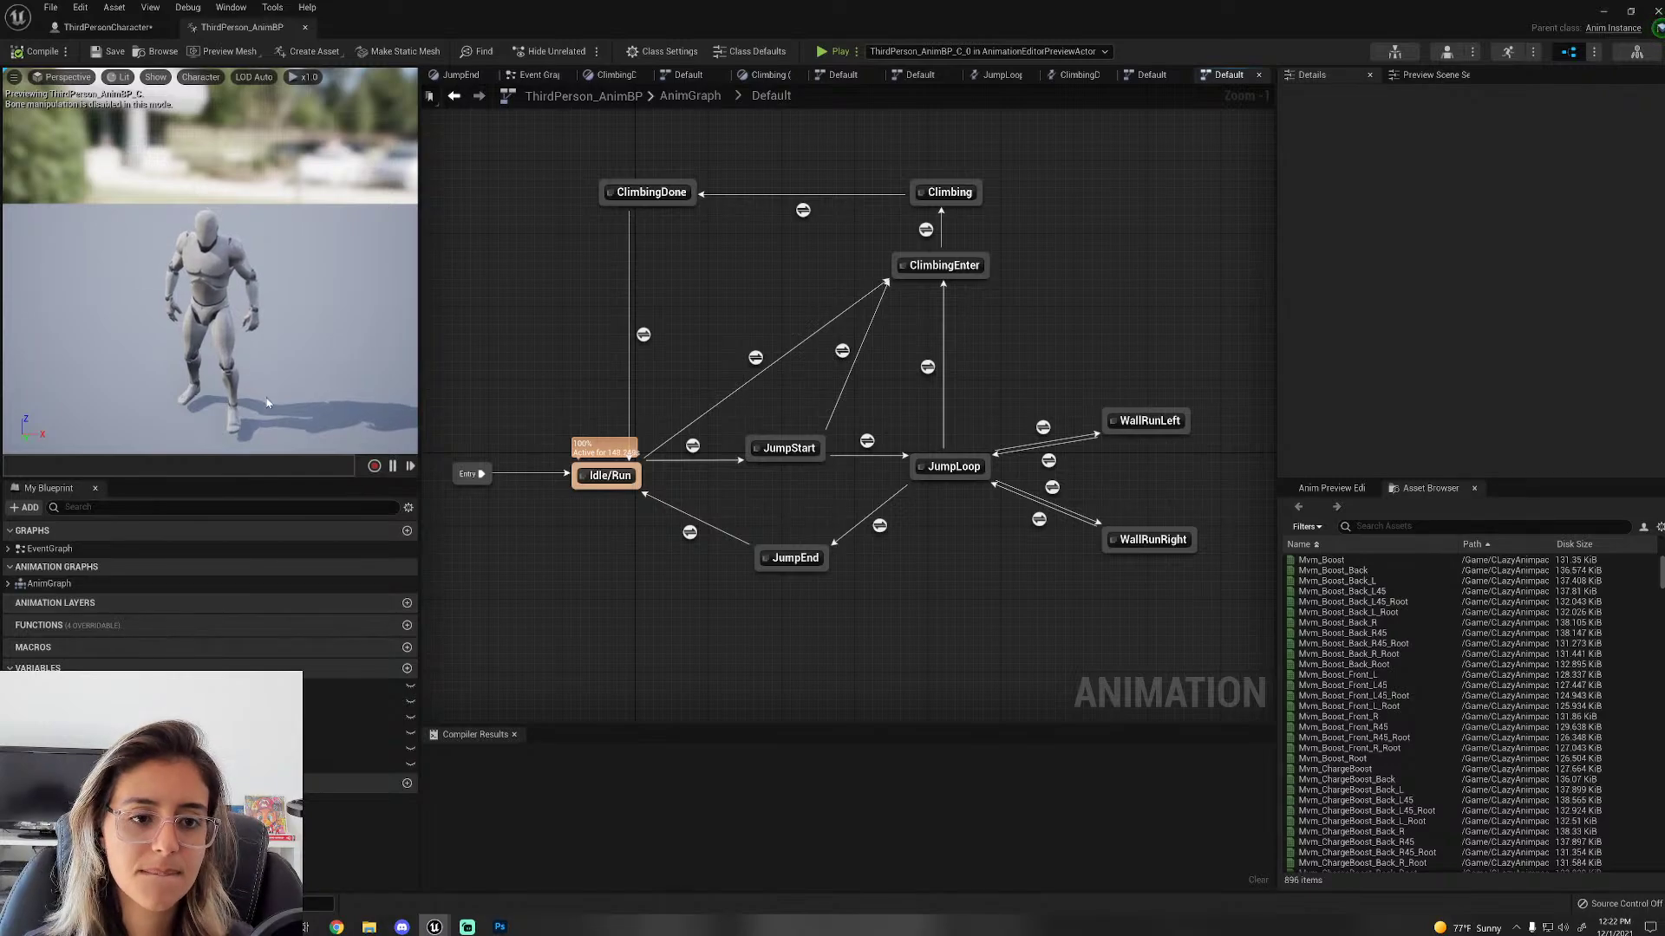
# Step: Review the Default state machine's layout once more and go up to its parent AnimGraph
pyautogui.scroll(-2, 508, 289)
pyautogui.scroll(3, 580, 225)
pyautogui.scroll(-2, 525, 233)
pyautogui.moveTo(525, 232); pyautogui.dragTo(607, 267, button='right')
pyautogui.click(690, 96)
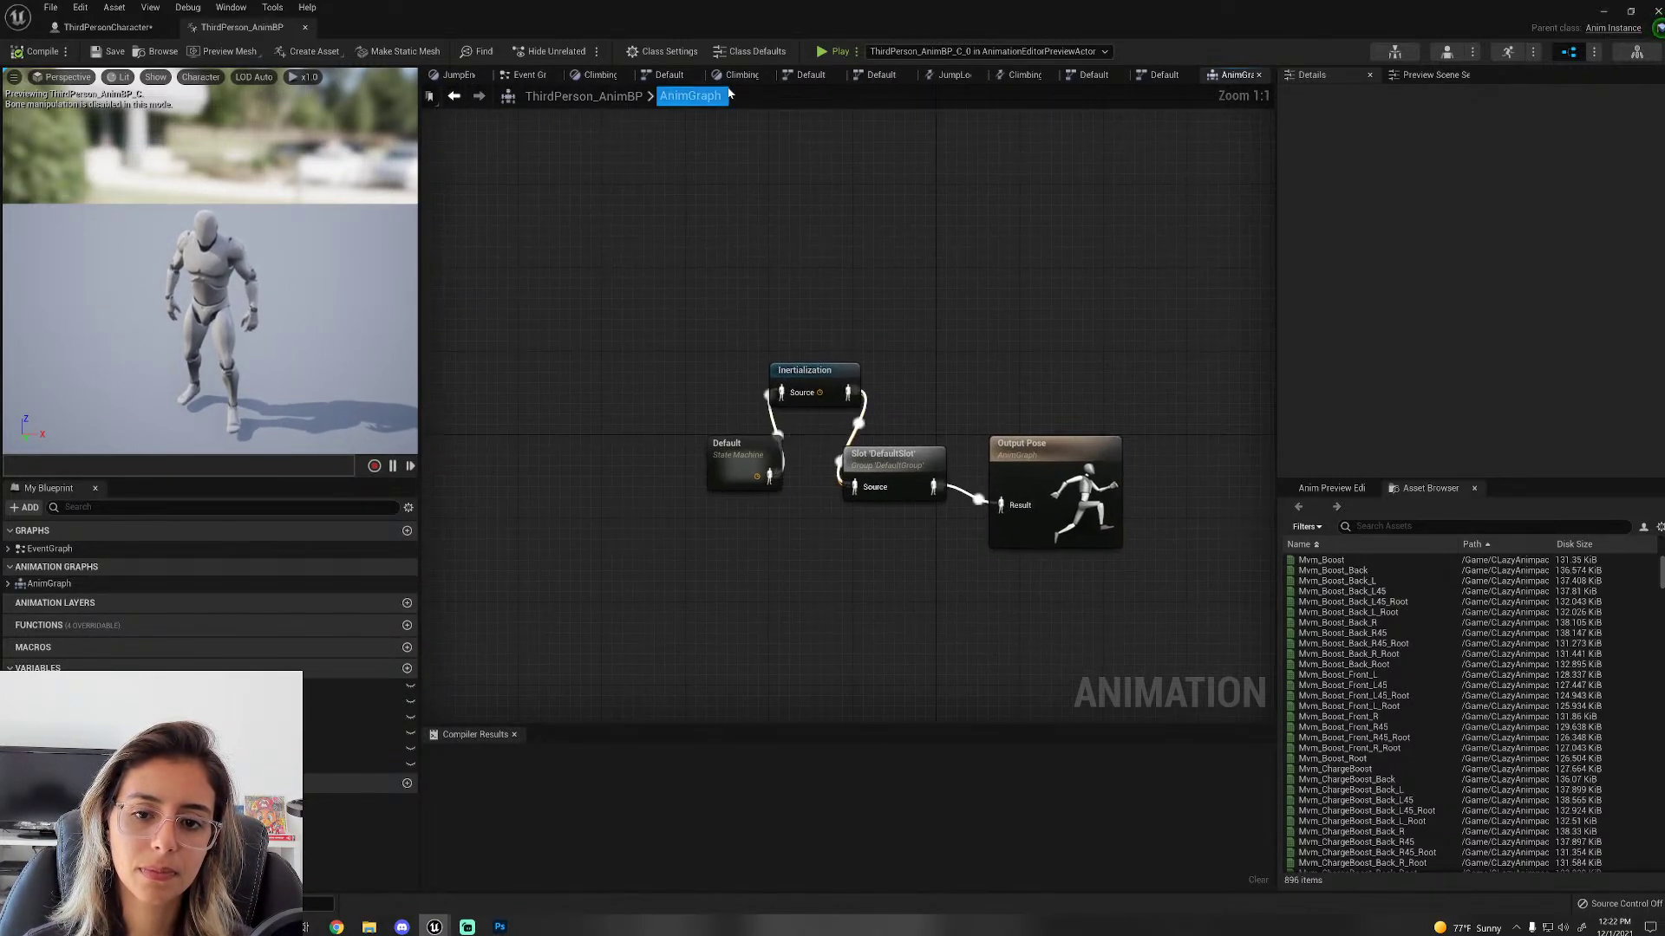
# Step: Go back to ThirdPersonCharacter's Event Graph and view its commented node groups, including Begin Play and Sprint
pyautogui.click(104, 27)
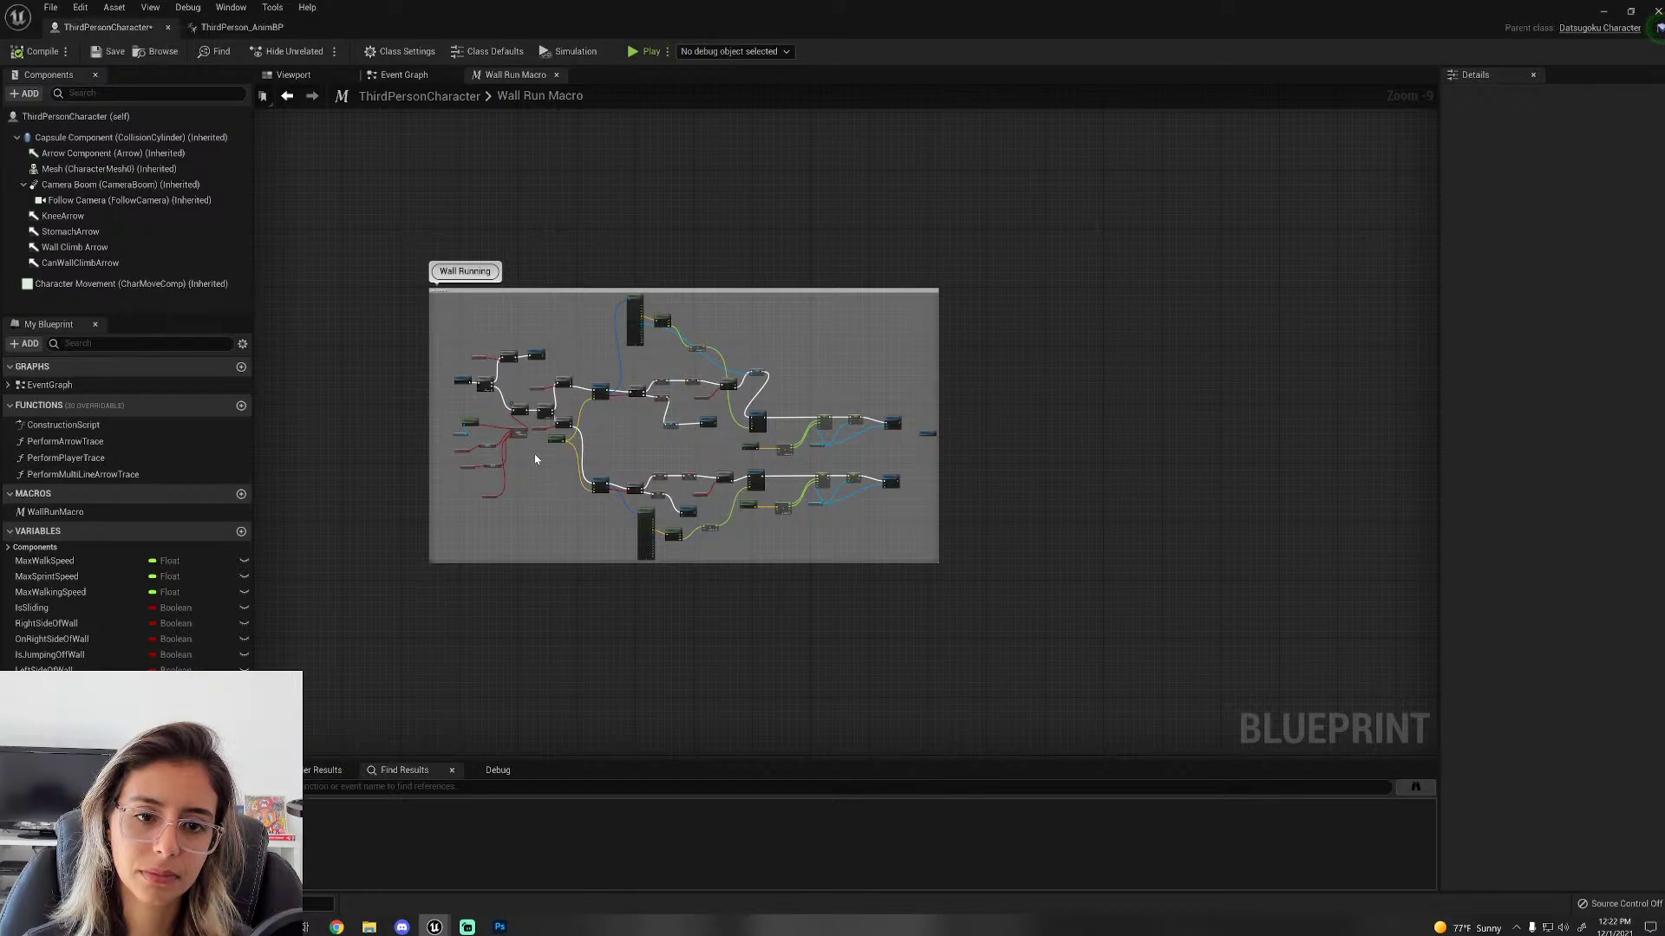
pyautogui.scroll(-2, 534, 454)
pyautogui.click(404, 74)
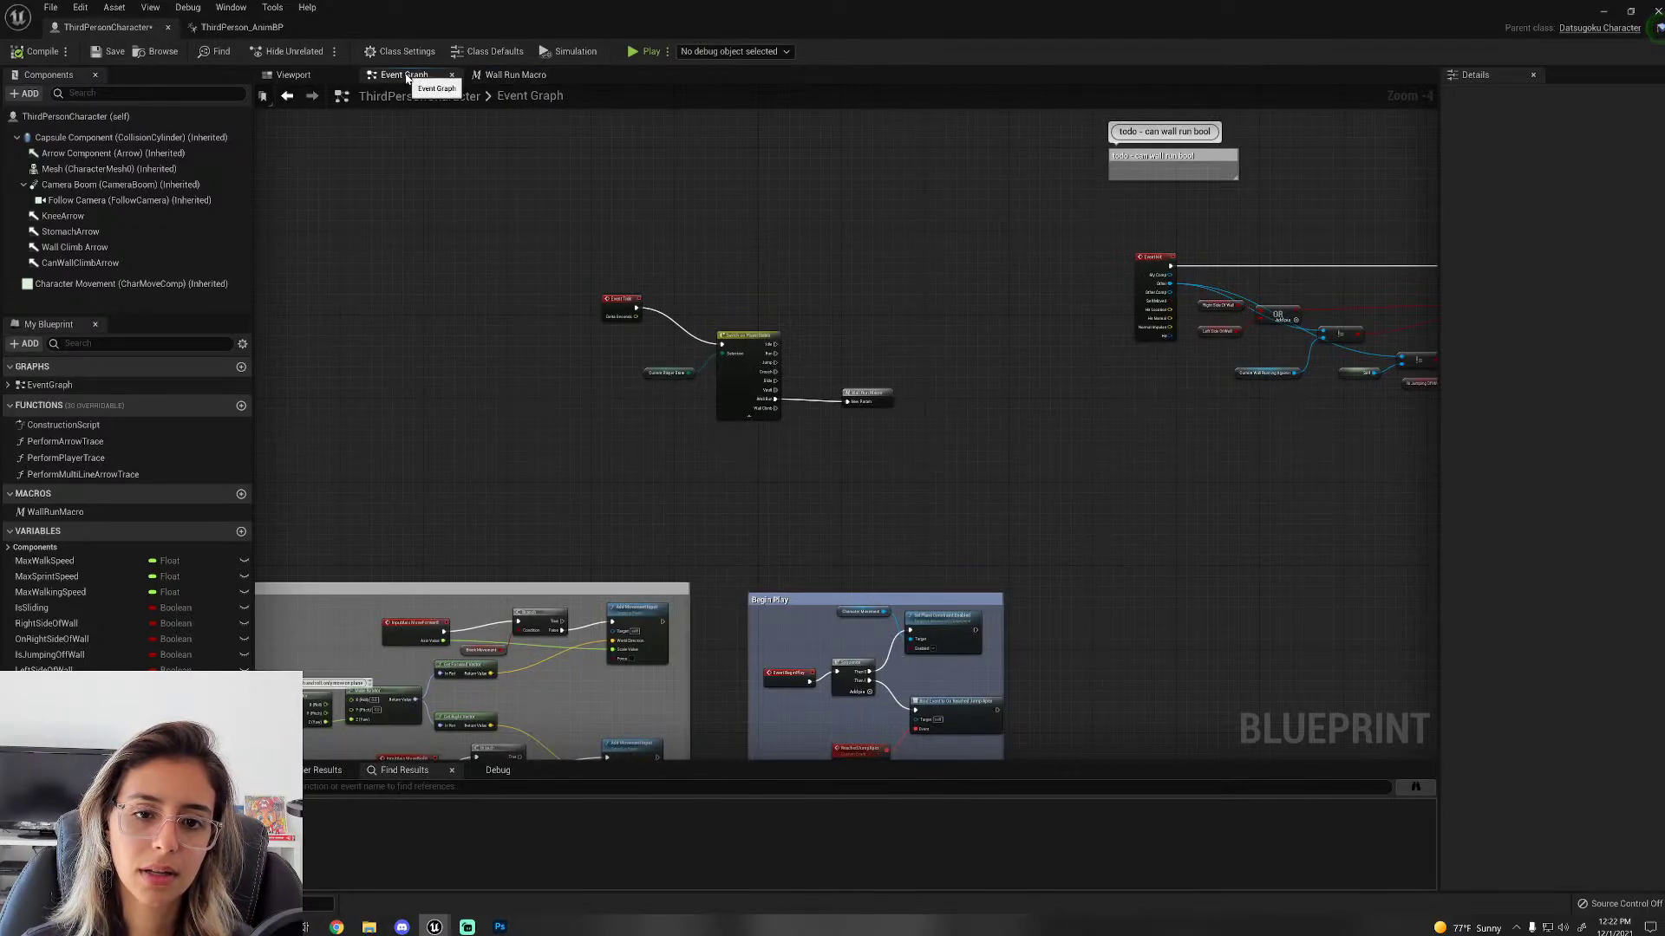
pyautogui.scroll(-3, 670, 217)
pyautogui.scroll(1, 594, 565)
pyautogui.moveTo(551, 498); pyautogui.dragTo(468, 759, button='right')
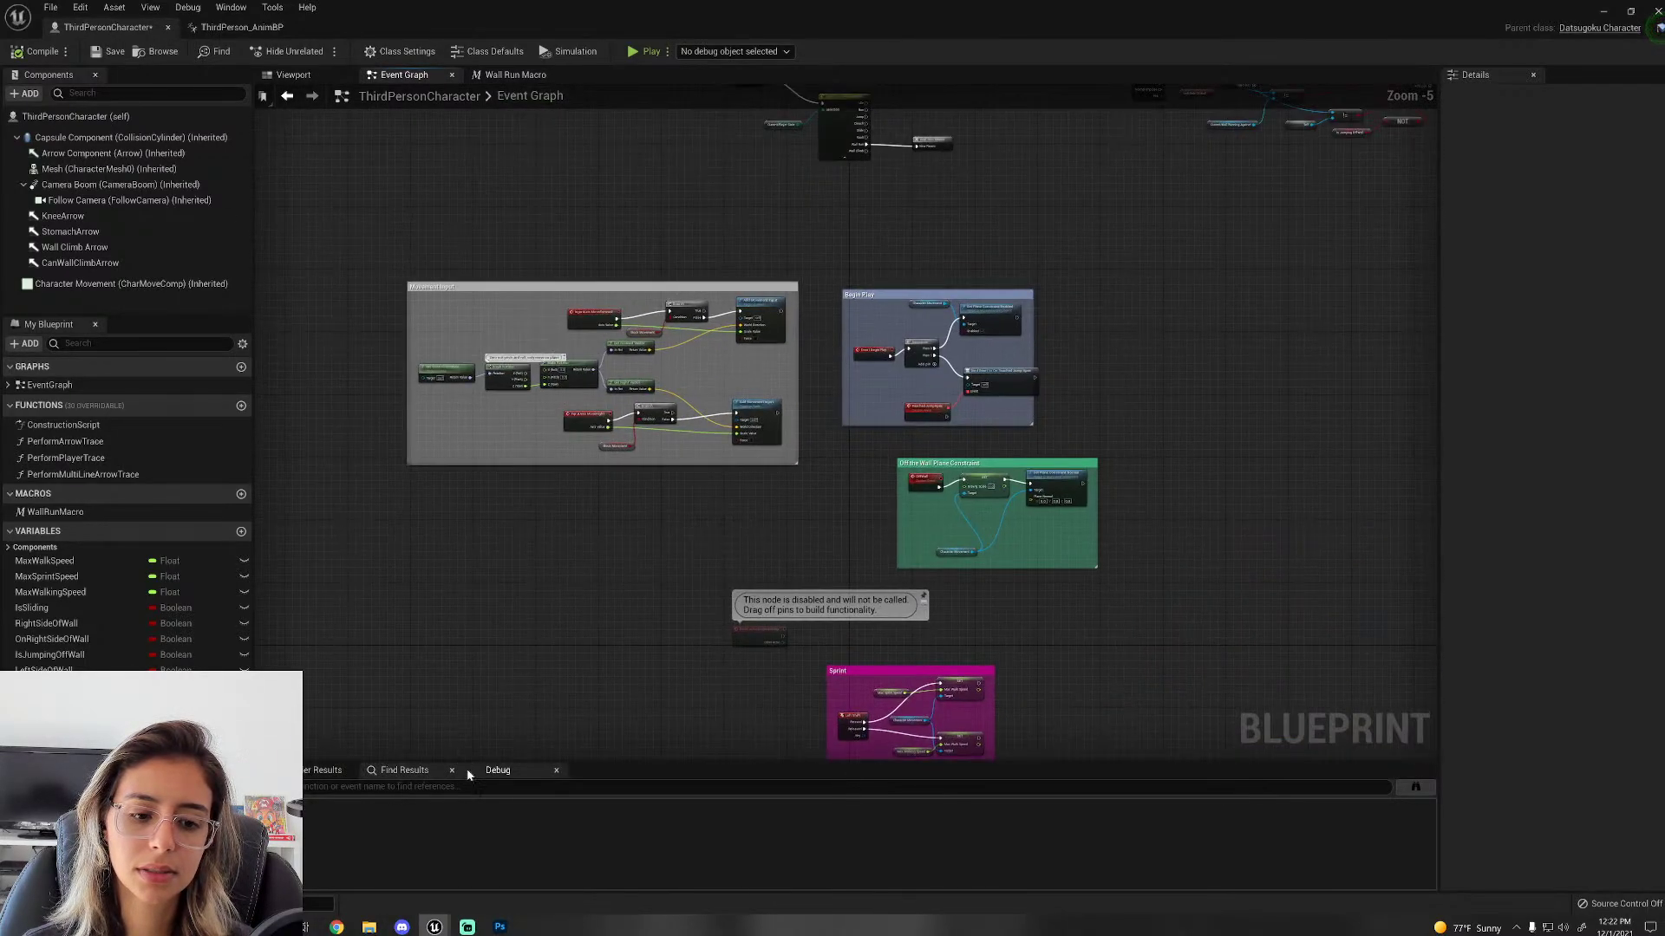
pyautogui.moveTo(337, 927)
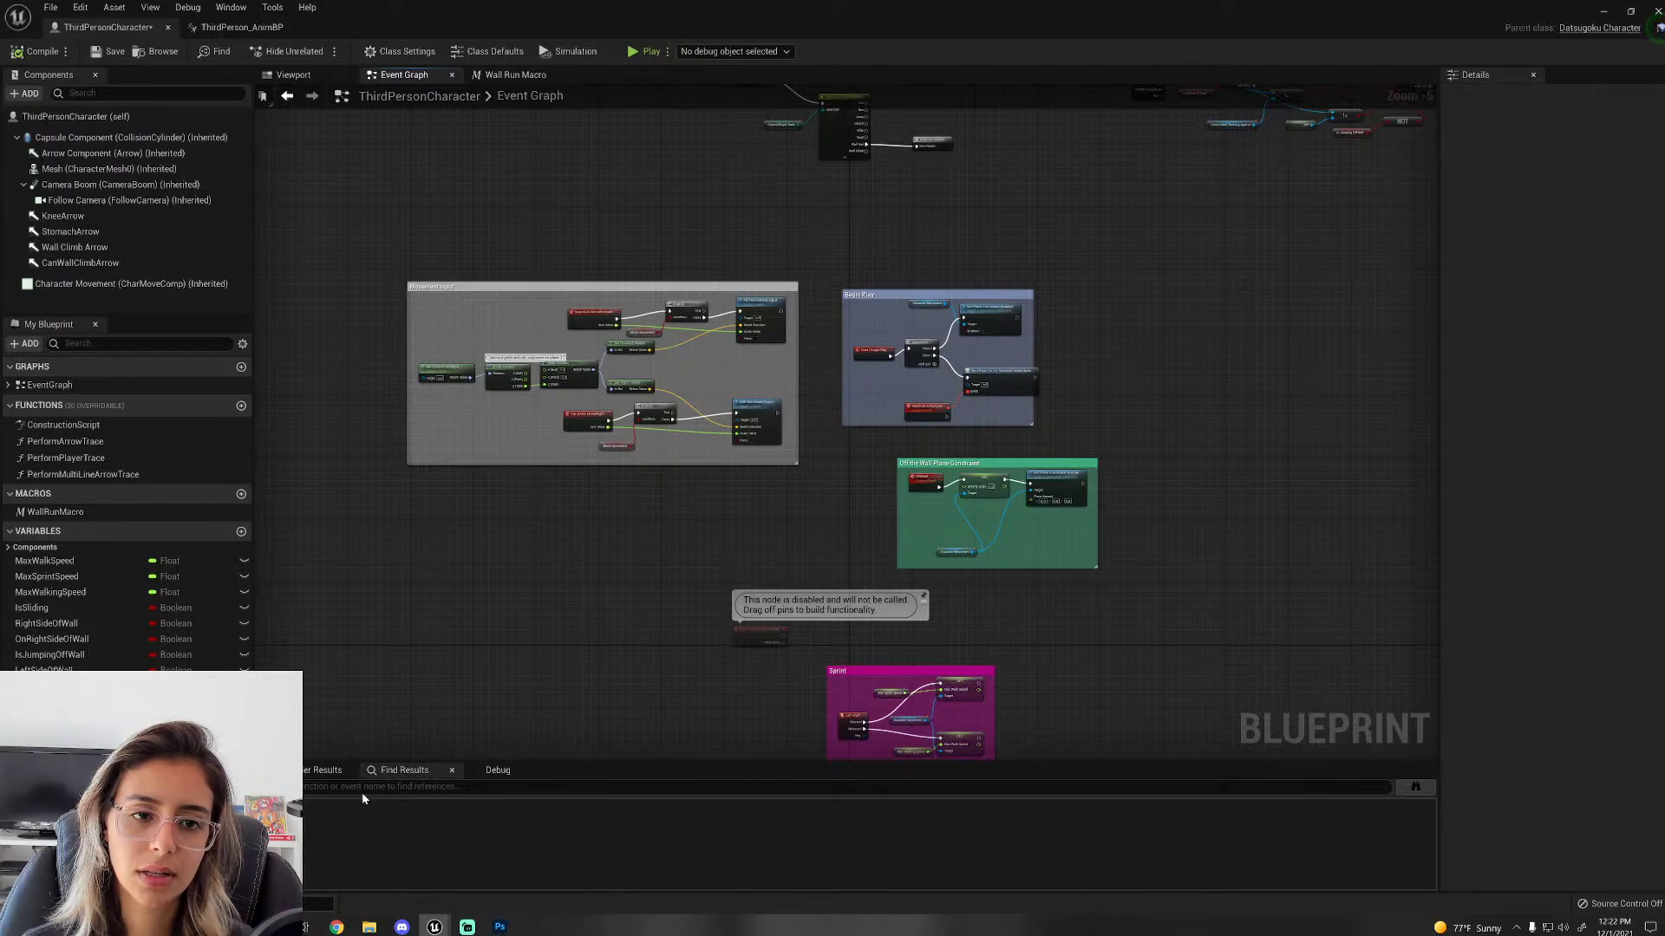
pyautogui.click(337, 927)
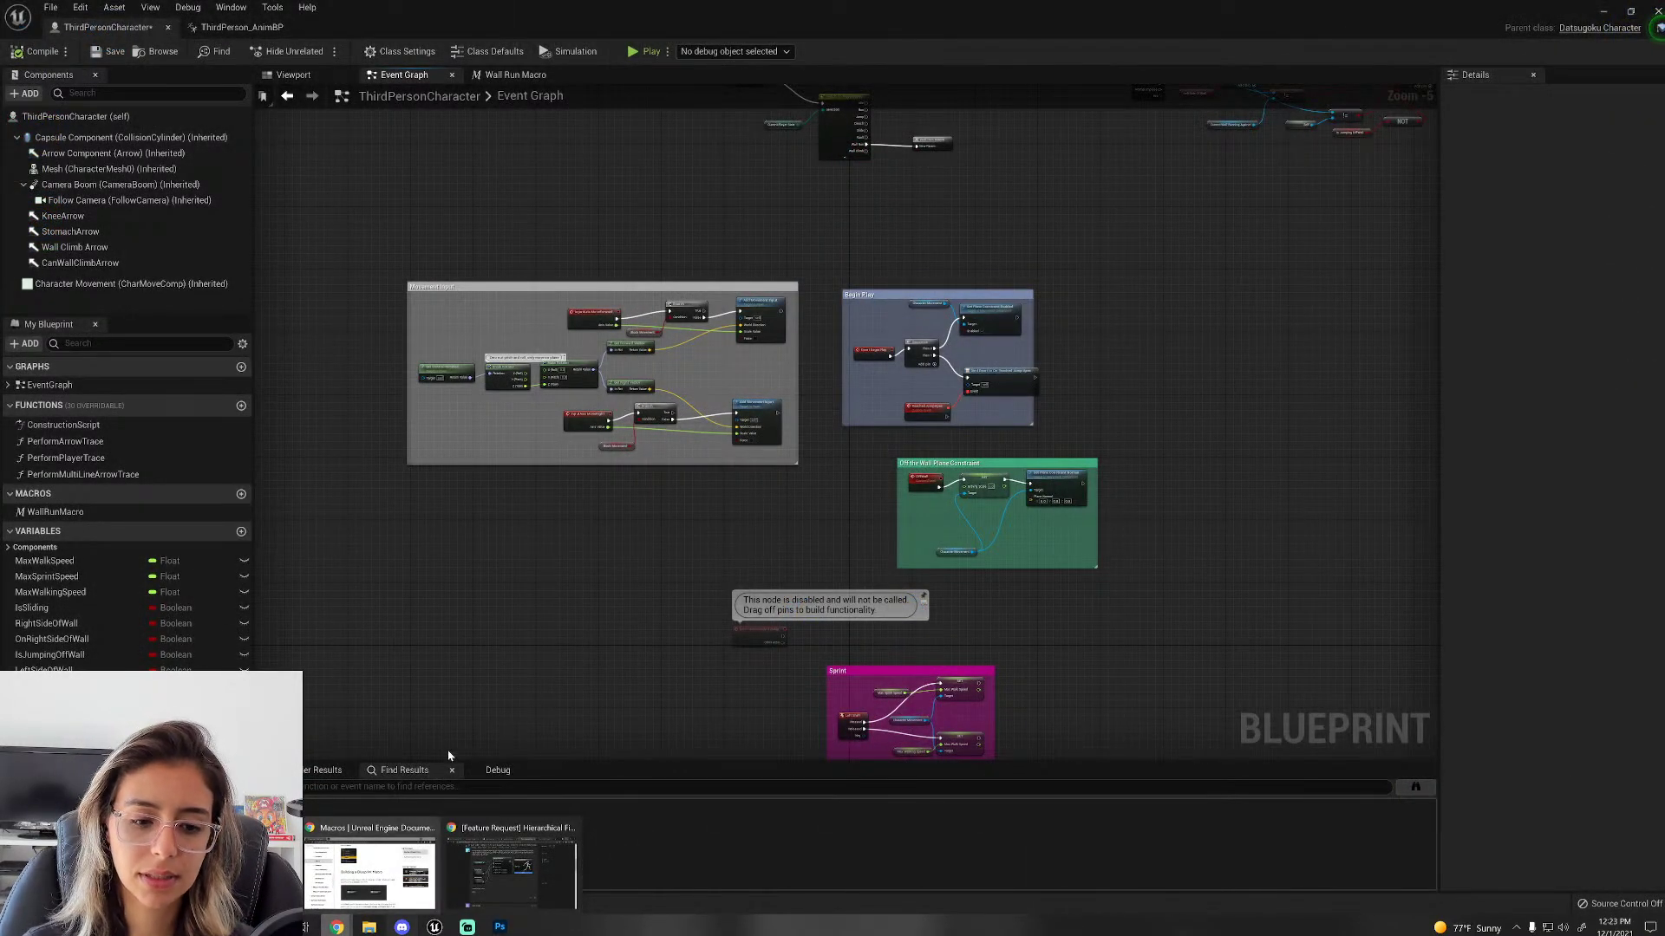
pyautogui.click(217, 927)
pyautogui.click(434, 927)
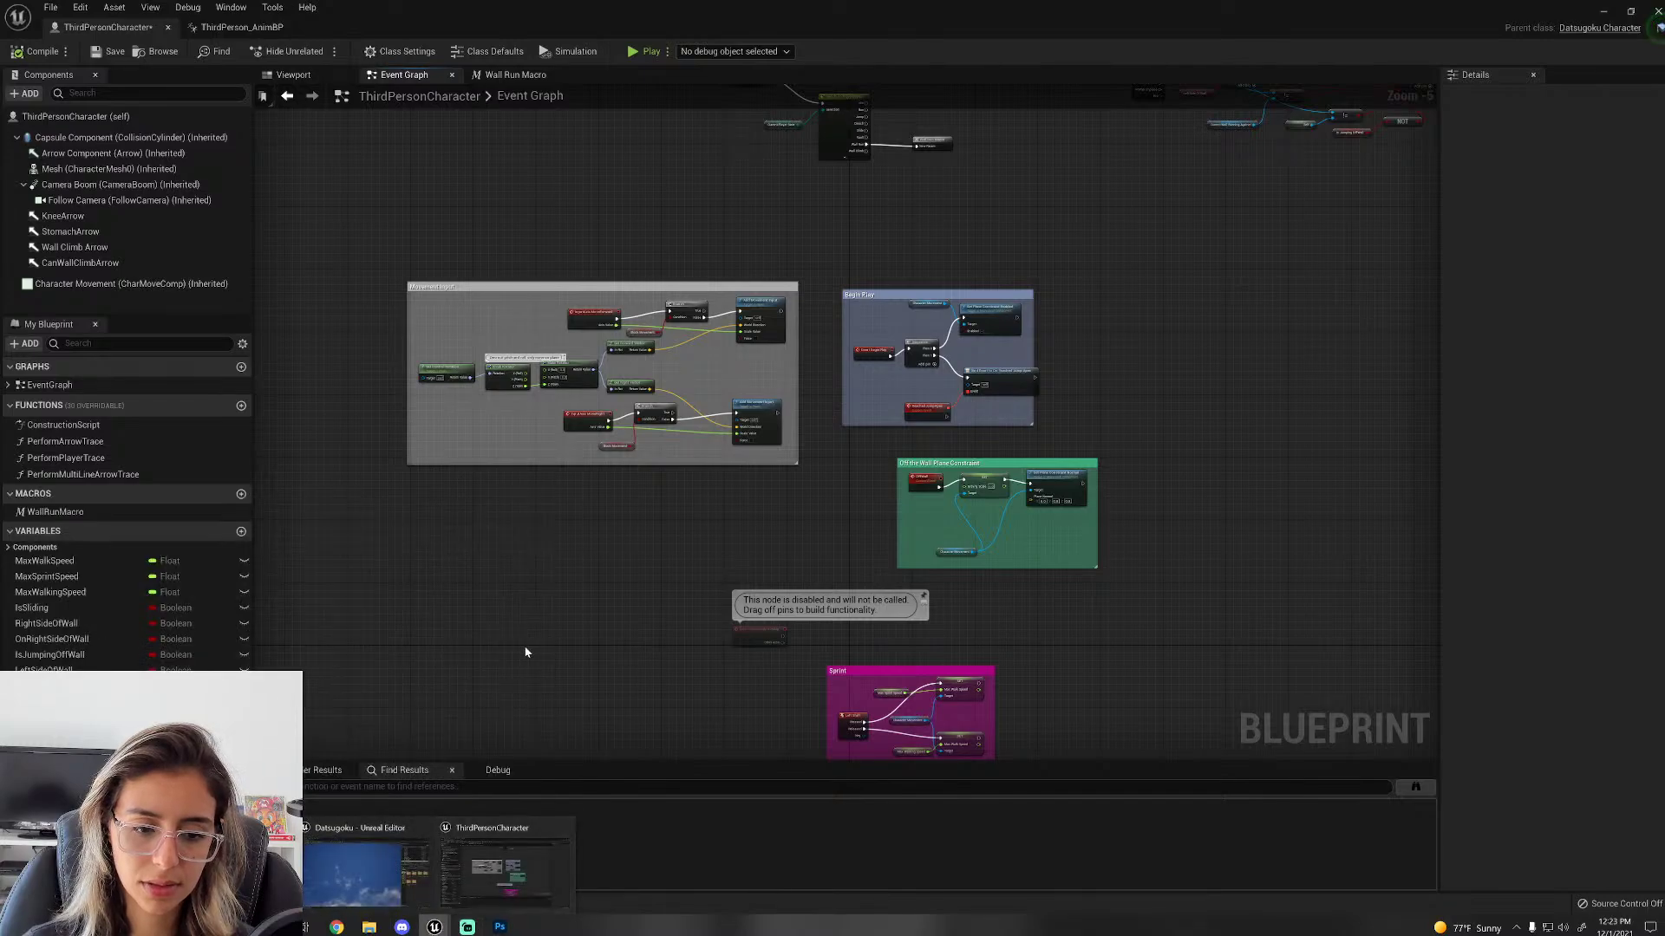
pyautogui.moveTo(496, 647); pyautogui.dragTo(184, 385)
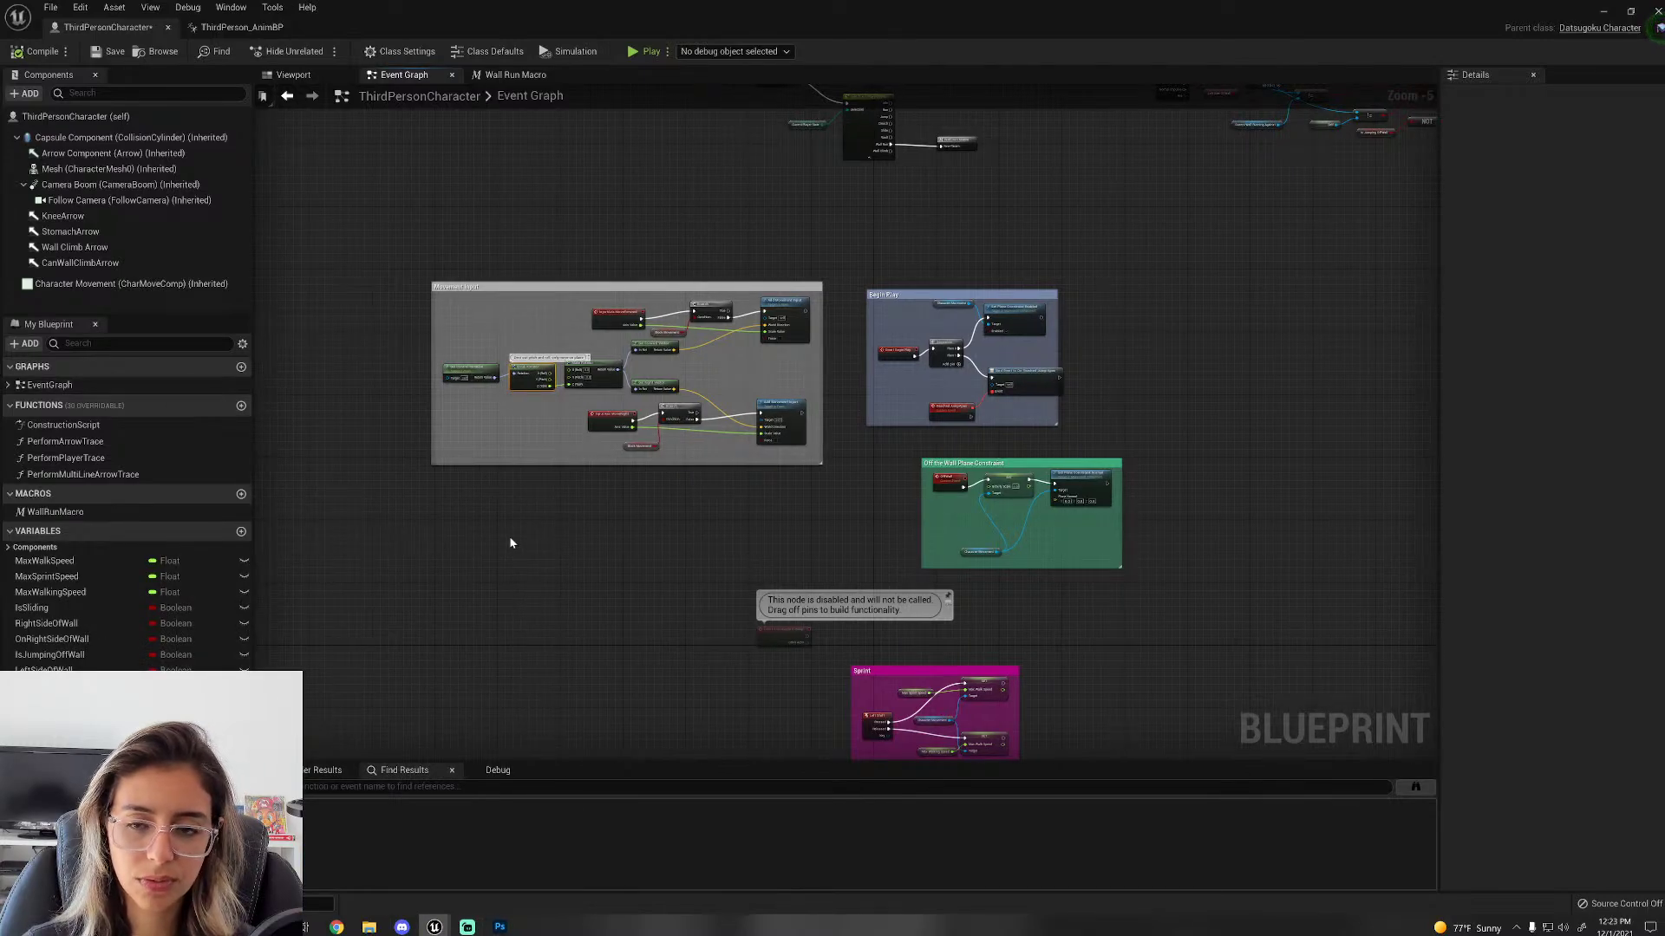
pyautogui.scroll(3, 510, 539)
pyautogui.scroll(-2, 510, 539)
pyautogui.scroll(1, 510, 536)
pyautogui.scroll(-1, 510, 537)
pyautogui.moveTo(510, 536); pyautogui.dragTo(621, 595, button='right')
pyautogui.scroll(1, 560, 591)
pyautogui.scroll(-1, 564, 573)
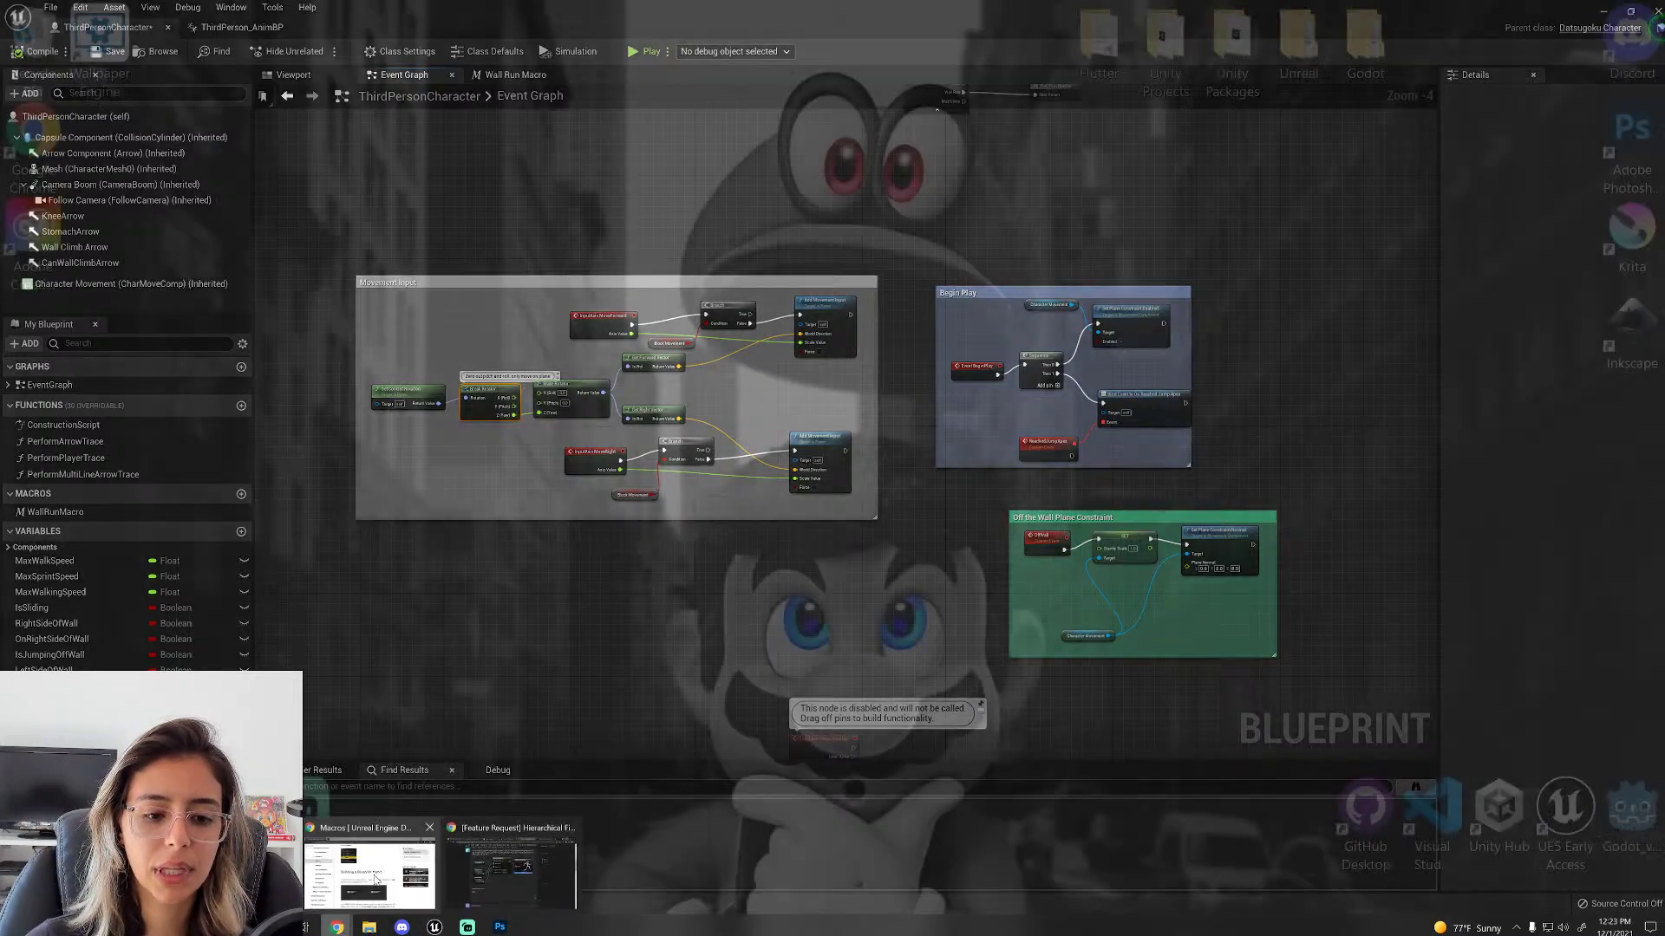
# Step: Switch to the Chrome window with the hierarchical state machine research and look through the "unreal hierarchical state machine" search results
pyautogui.click(527, 870)
pyautogui.click(501, 7)
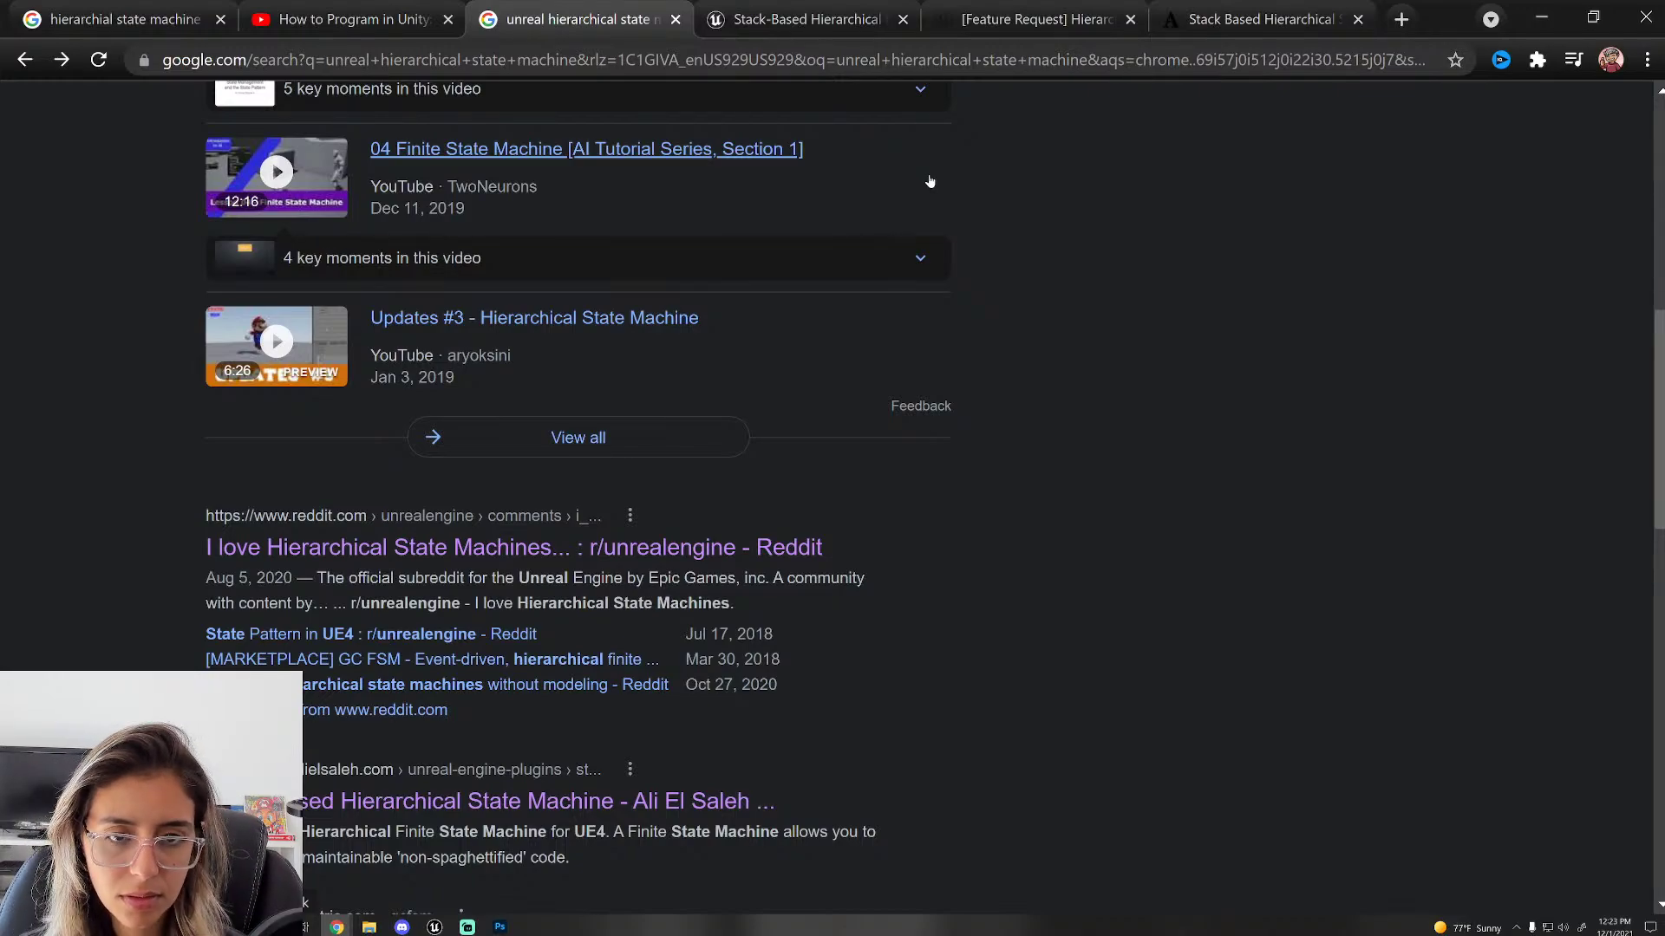
pyautogui.click(787, 15)
pyautogui.click(629, 8)
pyautogui.scroll(-5, 286, 316)
pyautogui.scroll(1, 286, 316)
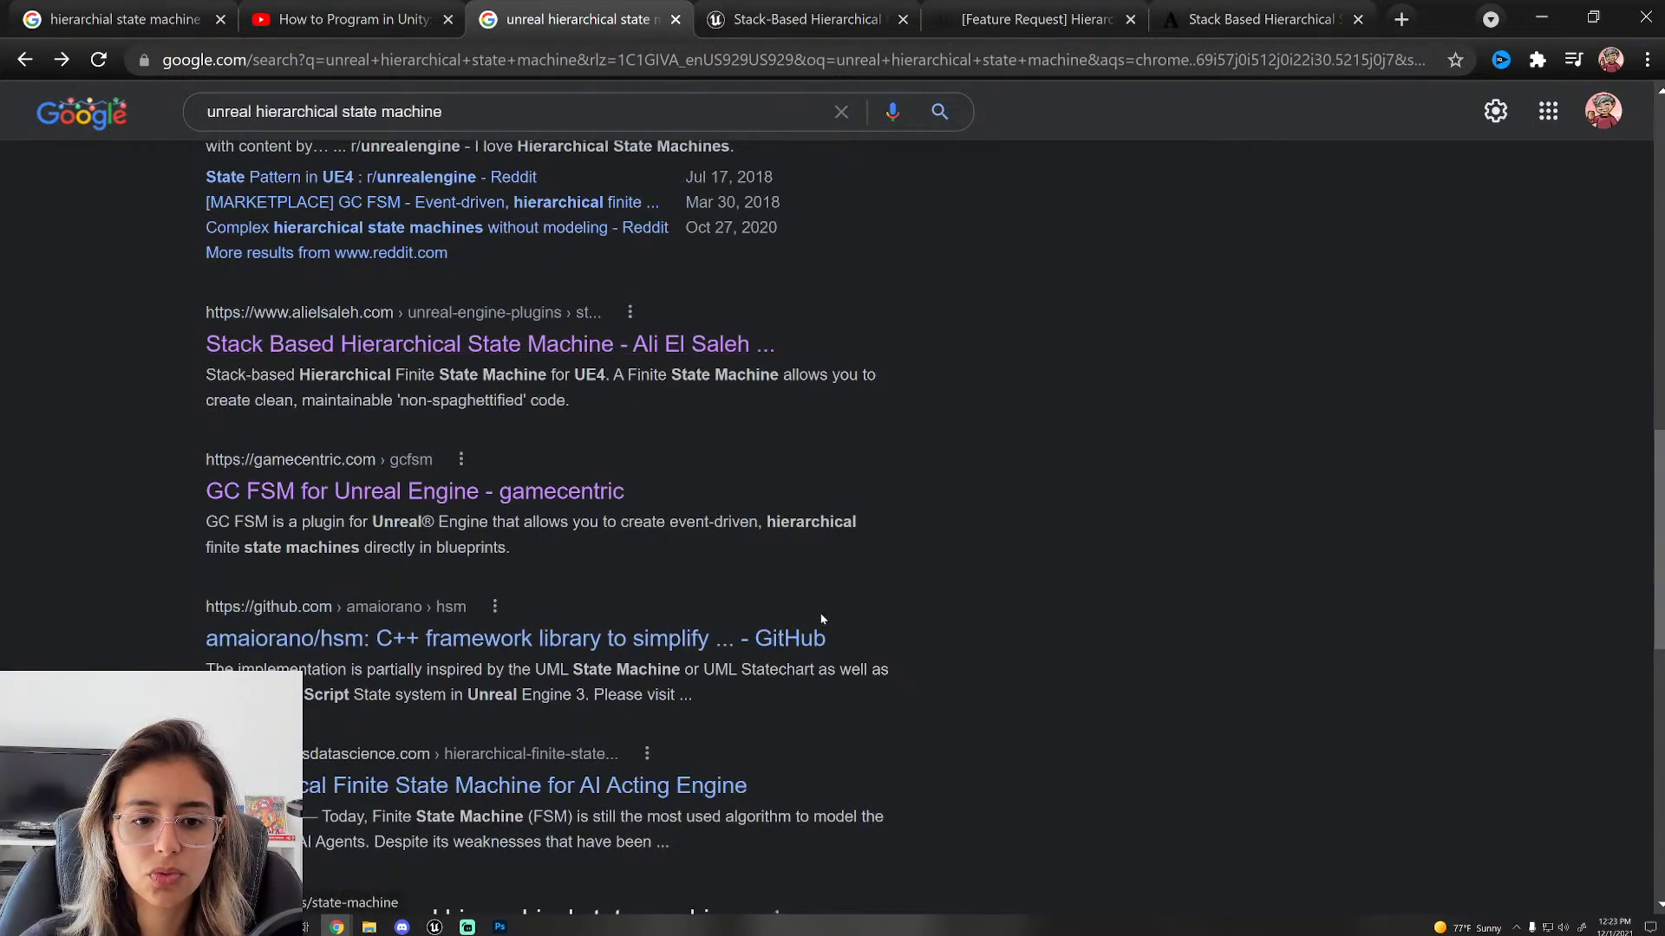
pyautogui.scroll(-1, 822, 619)
pyautogui.scroll(-2, 874, 640)
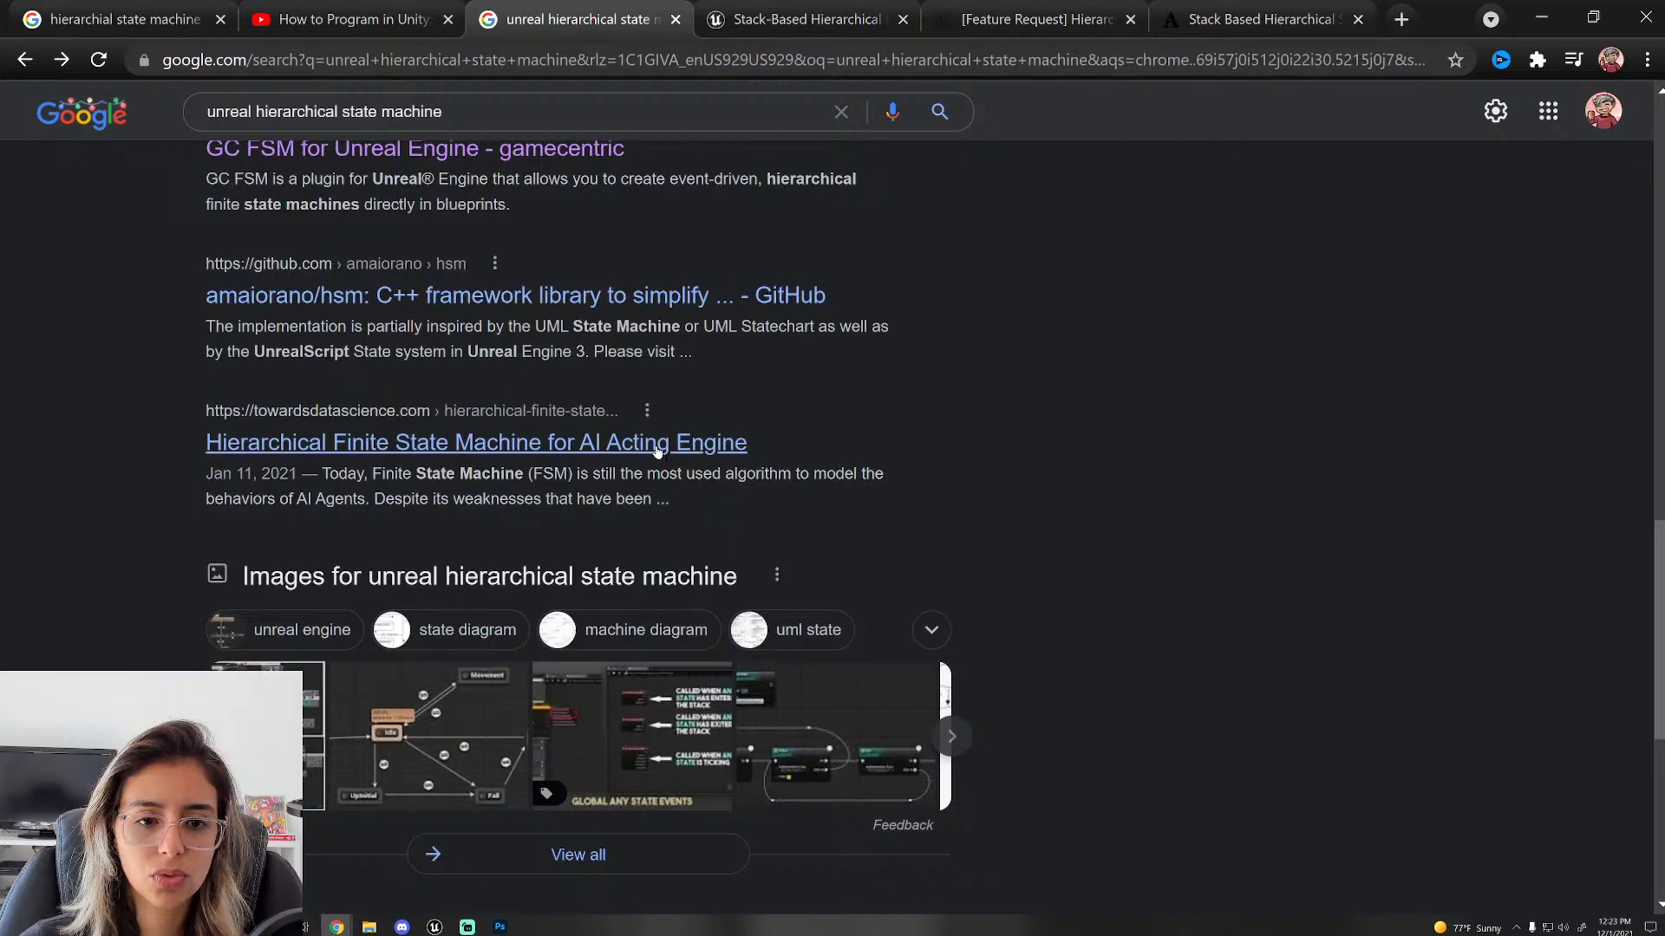
# Step: Open the Towards Data Science article "Hierarchical Finite State Machine for AI Acting Engine" and read its Pacman diagram and introduction
pyautogui.click(741, 300)
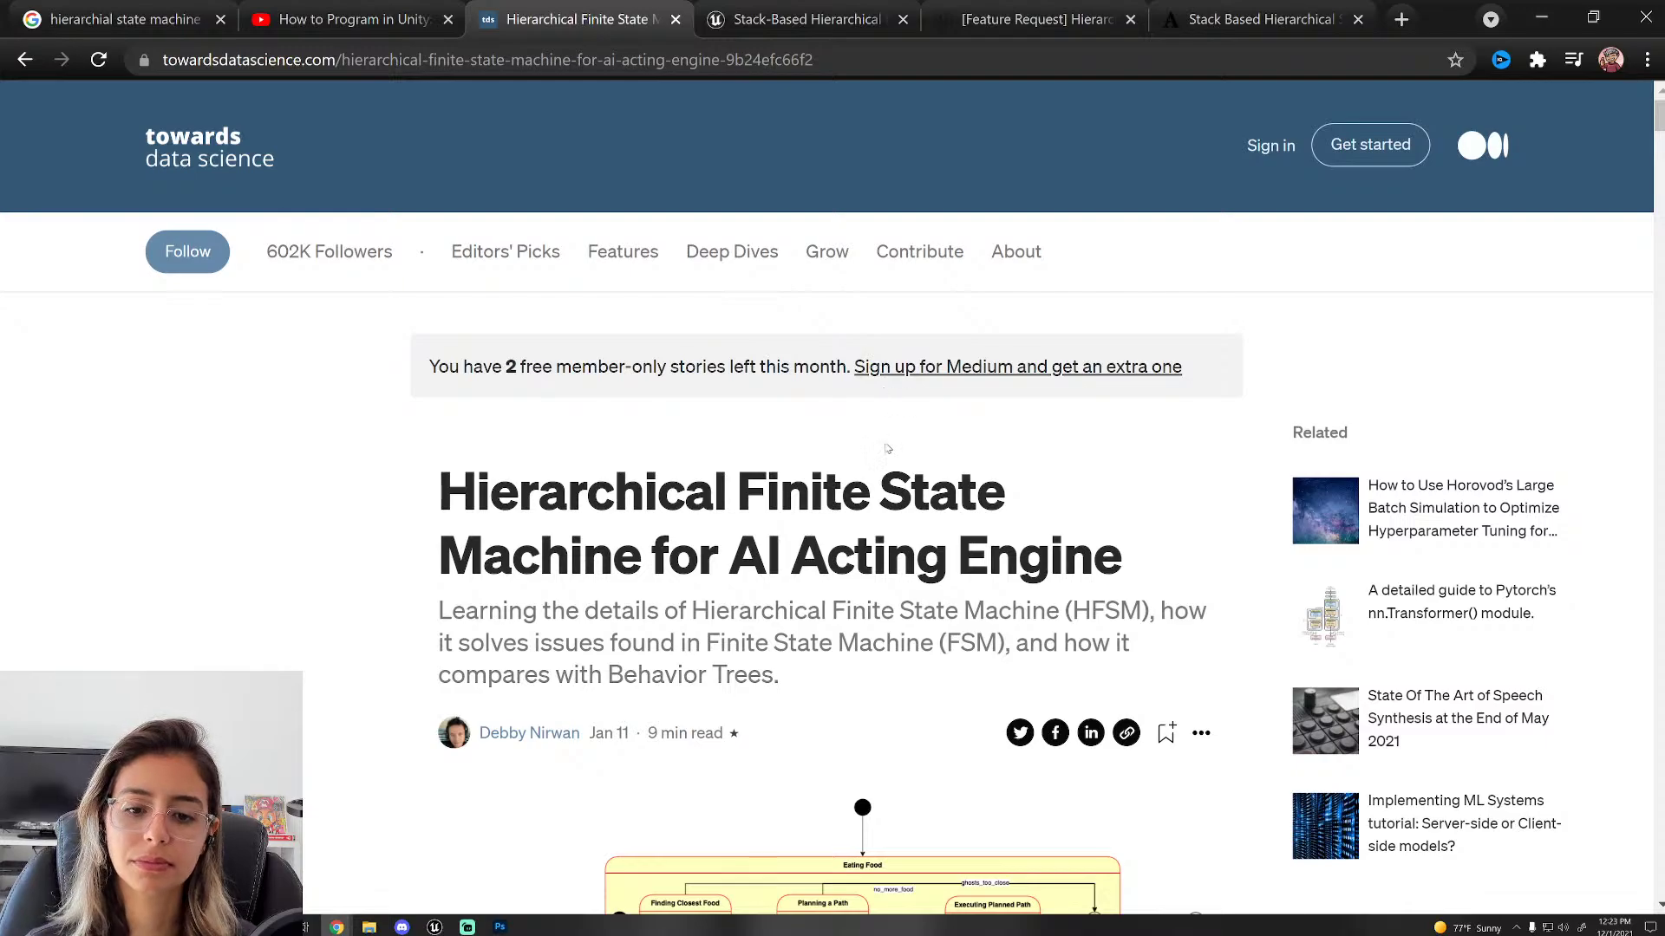
pyautogui.scroll(-5, 886, 448)
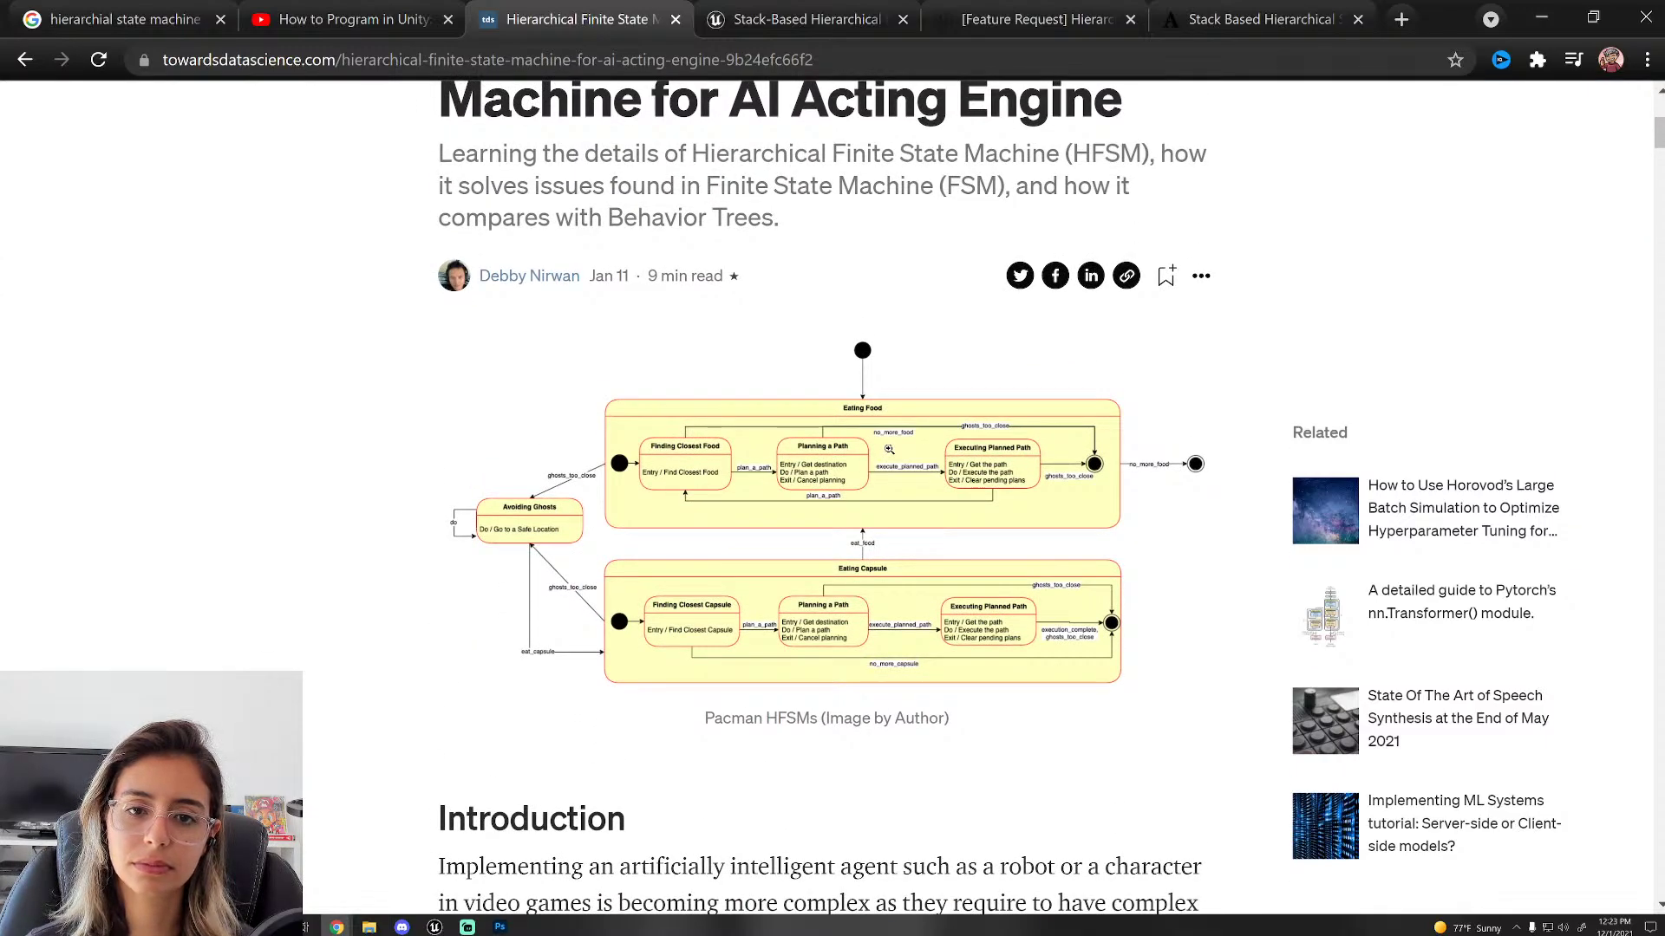
pyautogui.scroll(-6, 888, 449)
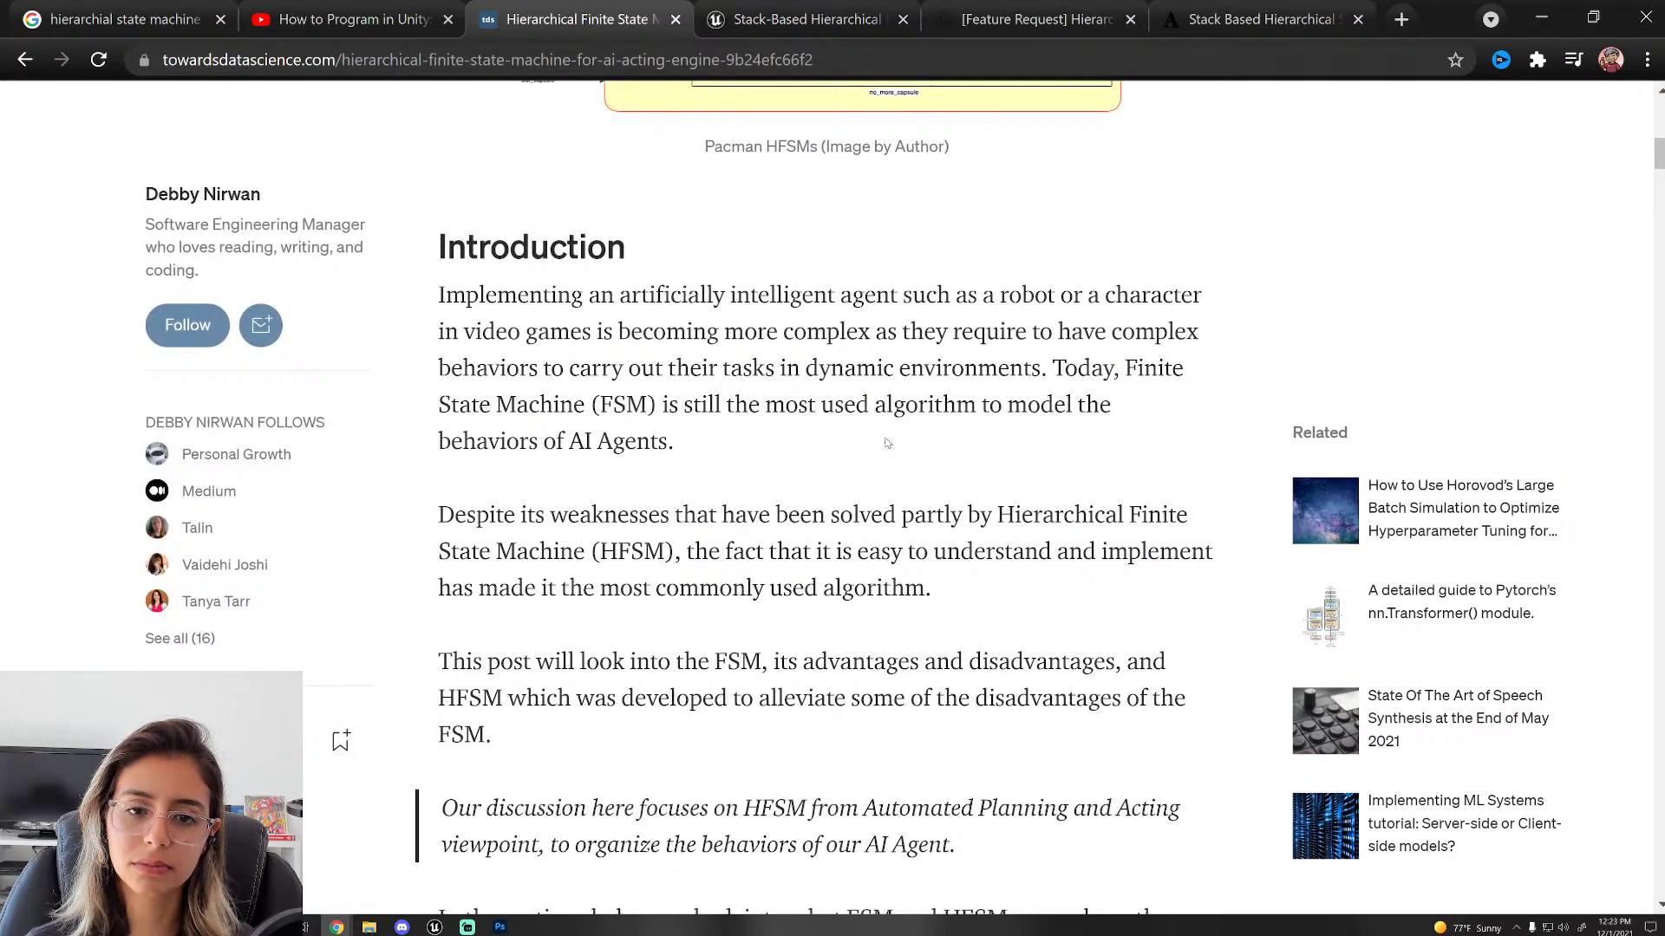
# Step: Search Google in a new tab for "behaviour tree" and show the image results
pyautogui.hotkey('ctrl', 't')
pyautogui.write('behaviour tree')
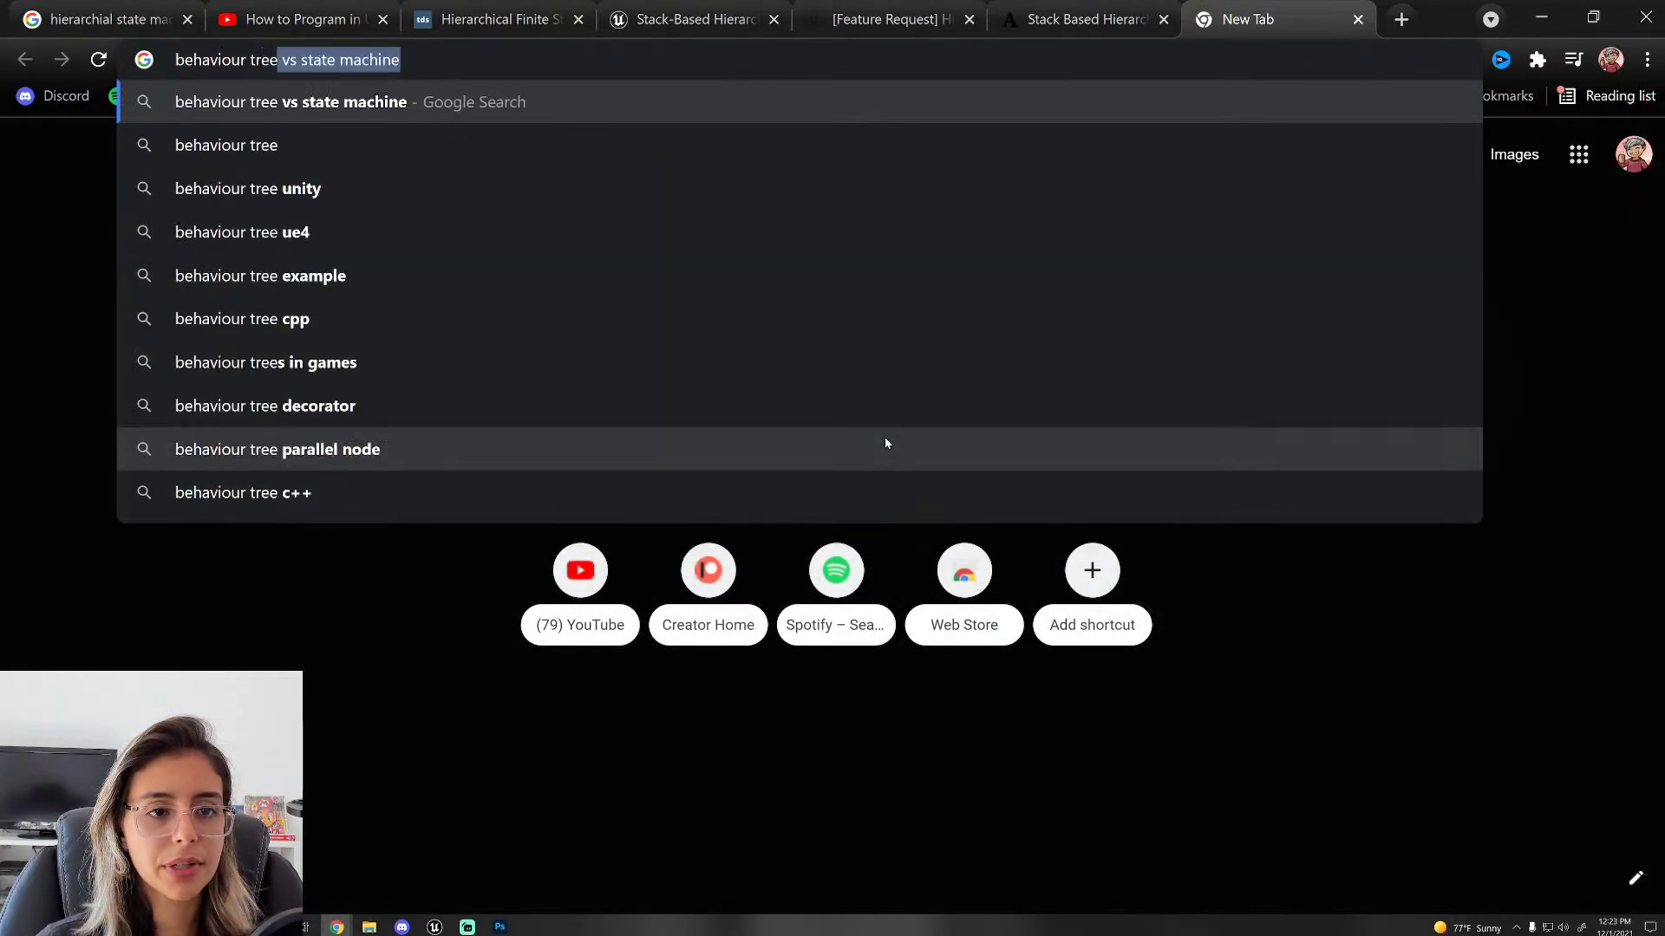
pyautogui.press('Return')
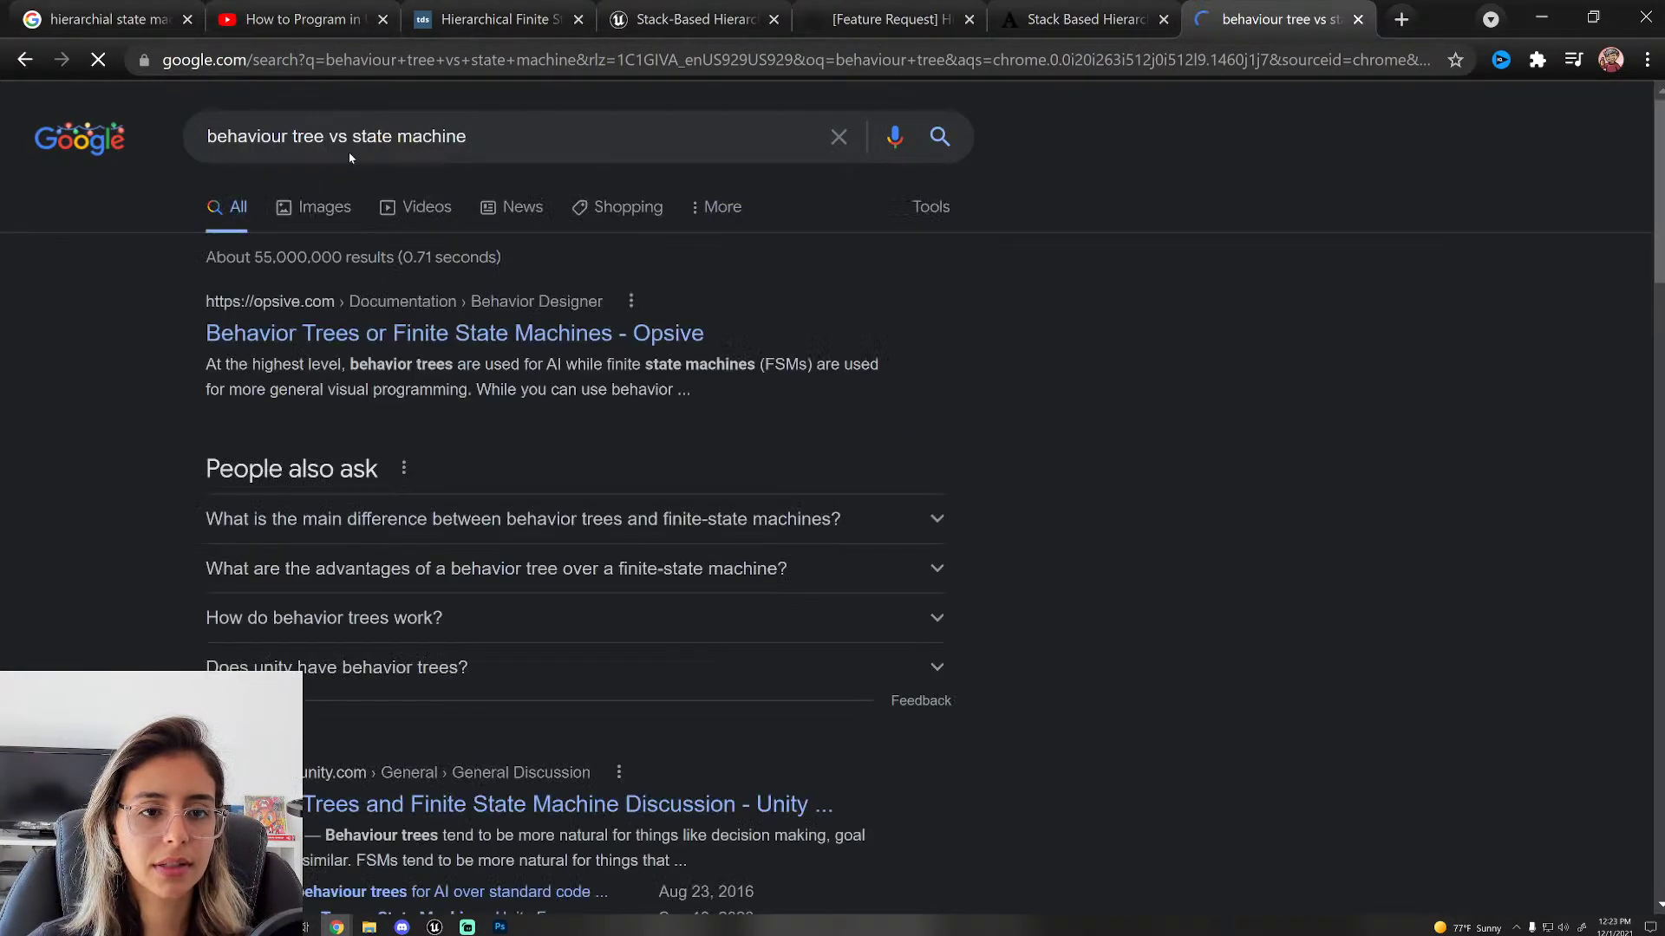
pyautogui.moveTo(327, 137); pyautogui.dragTo(470, 141)
pyautogui.press('BackSpace')
pyautogui.press('Return')
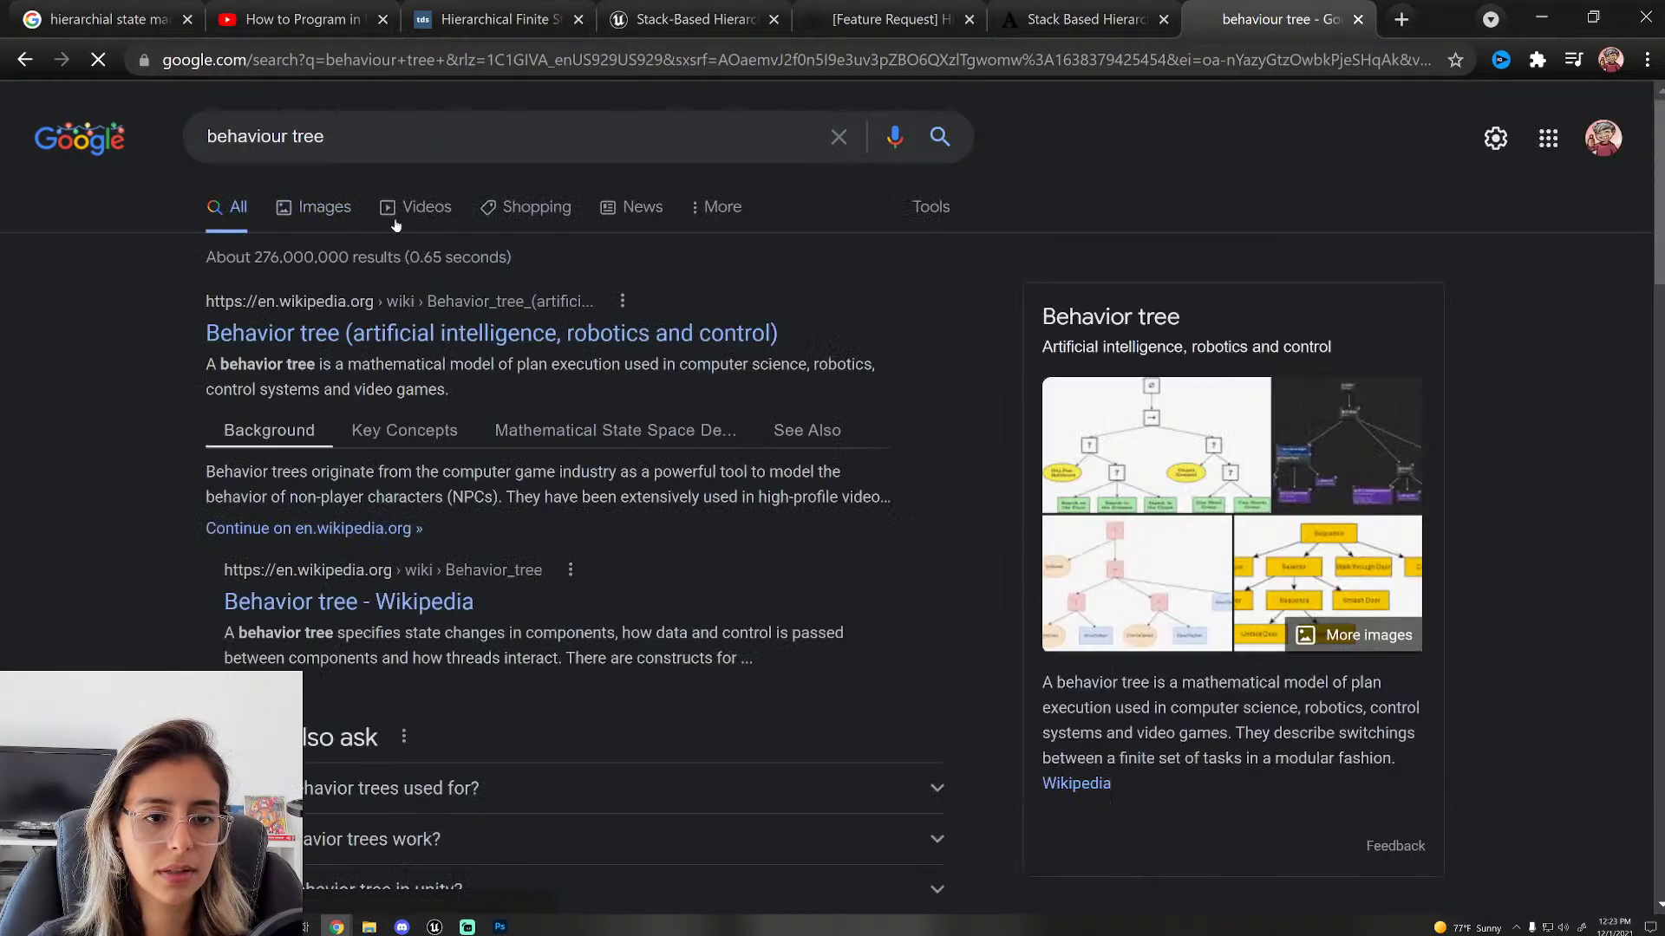
pyautogui.click(316, 201)
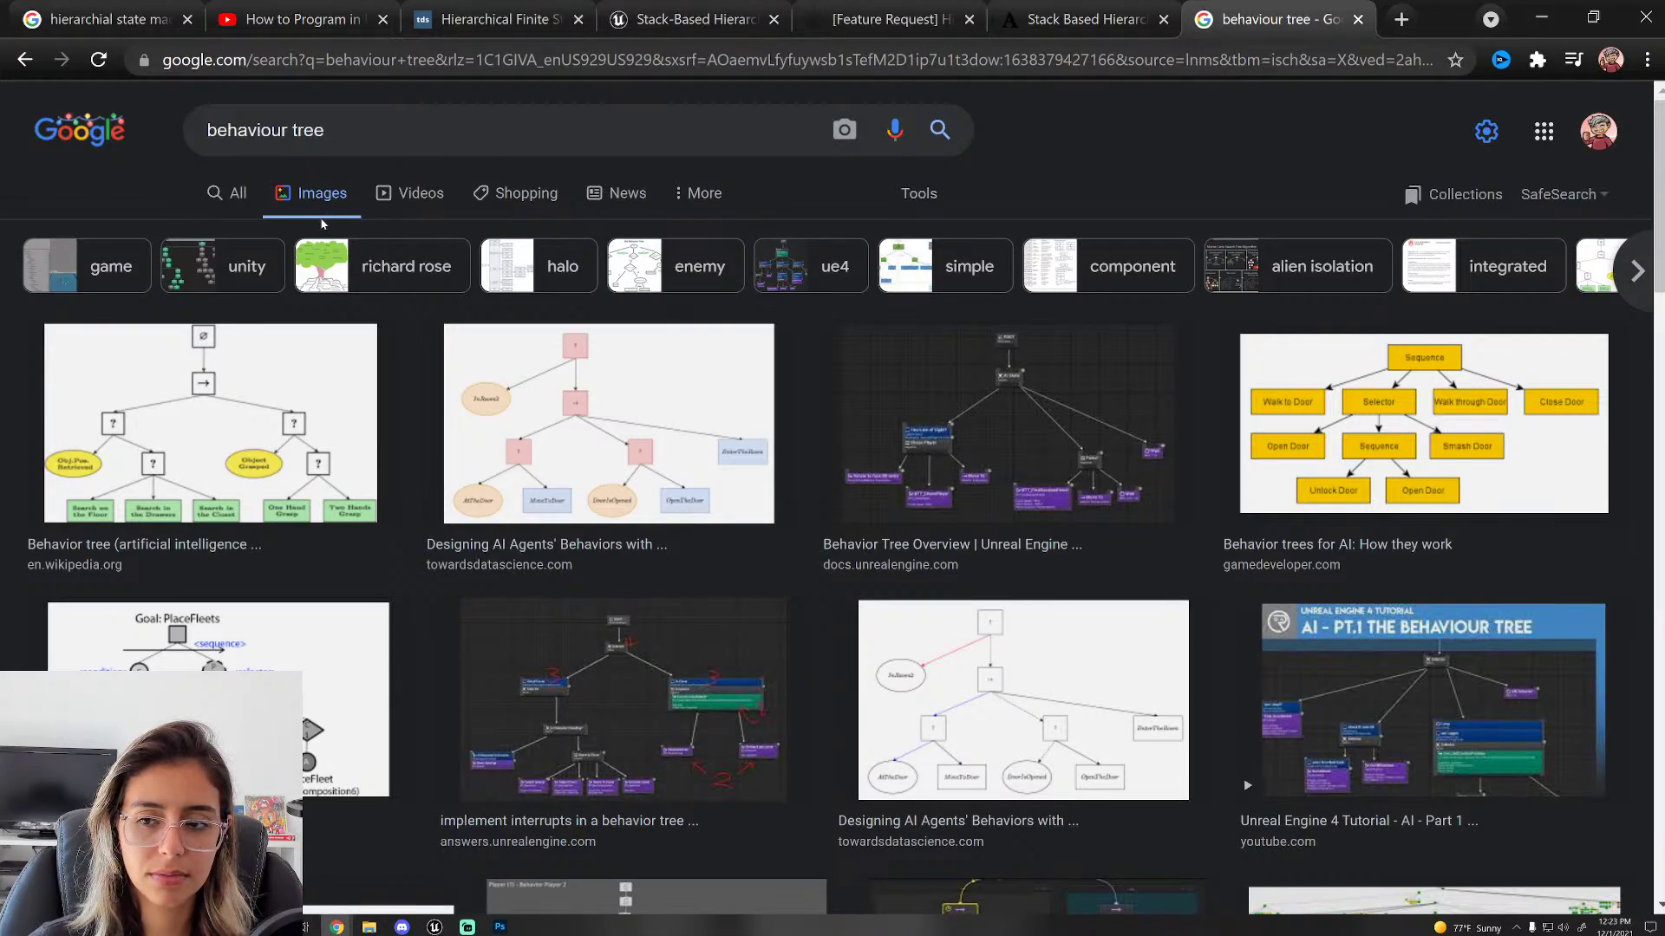
# Step: Enlarge the Wikipedia behavior tree diagram, close the image search, and read on in the Hierarchical Finite State Machine article's introduction
pyautogui.click(330, 392)
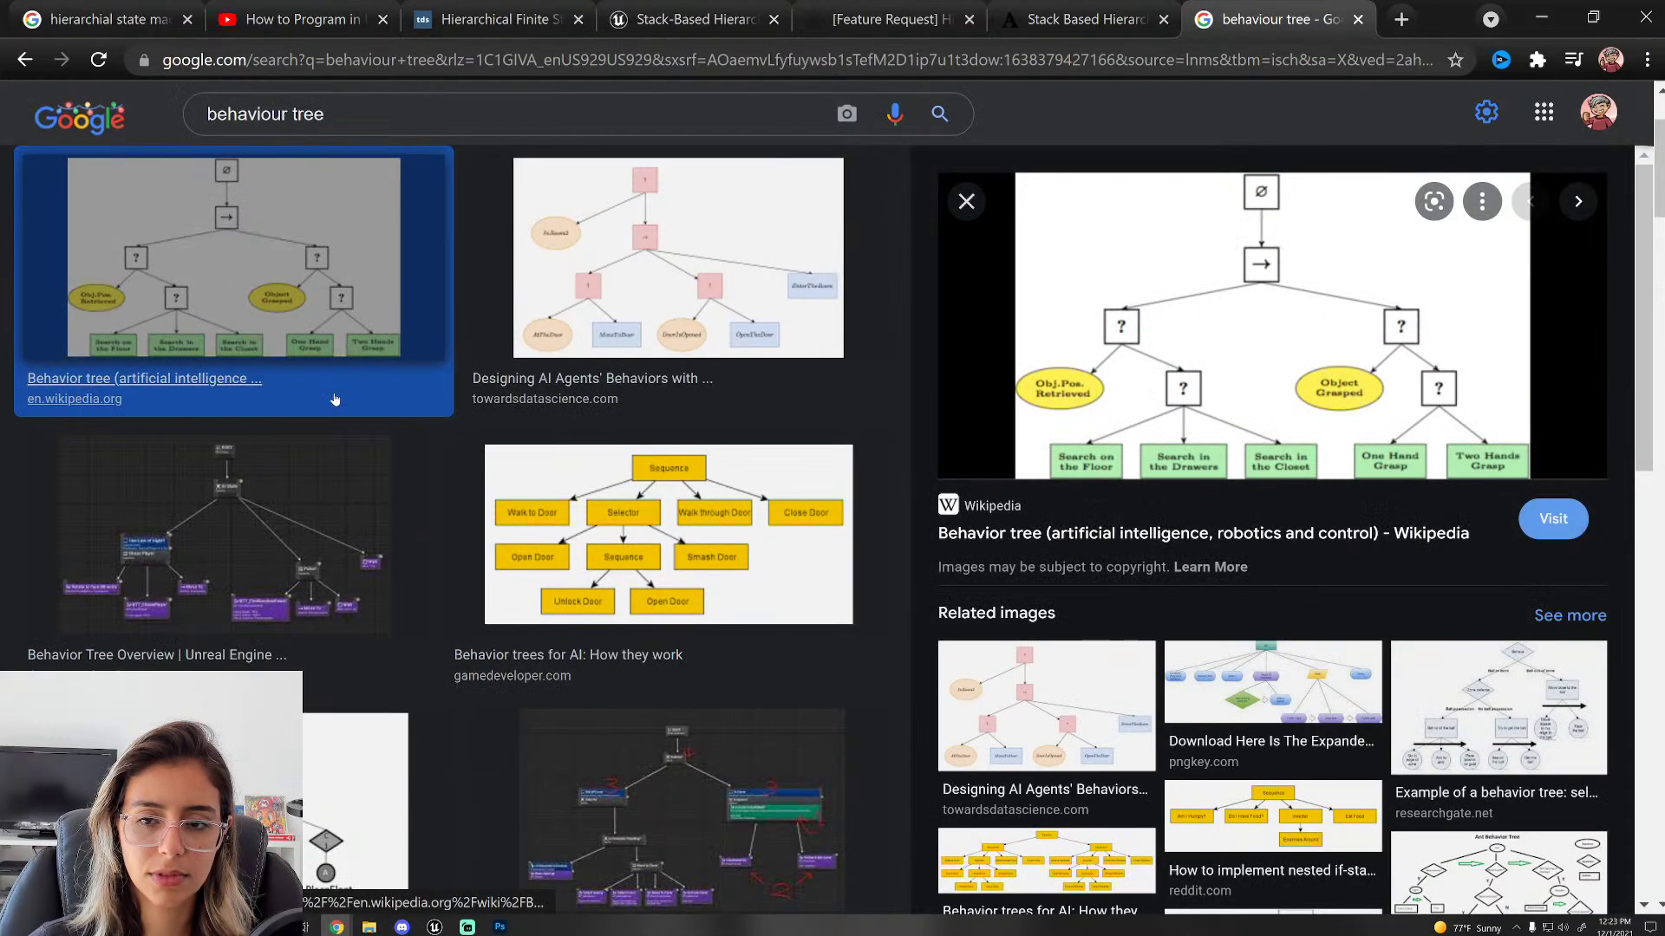
pyautogui.hotkey('ctrl', 'w')
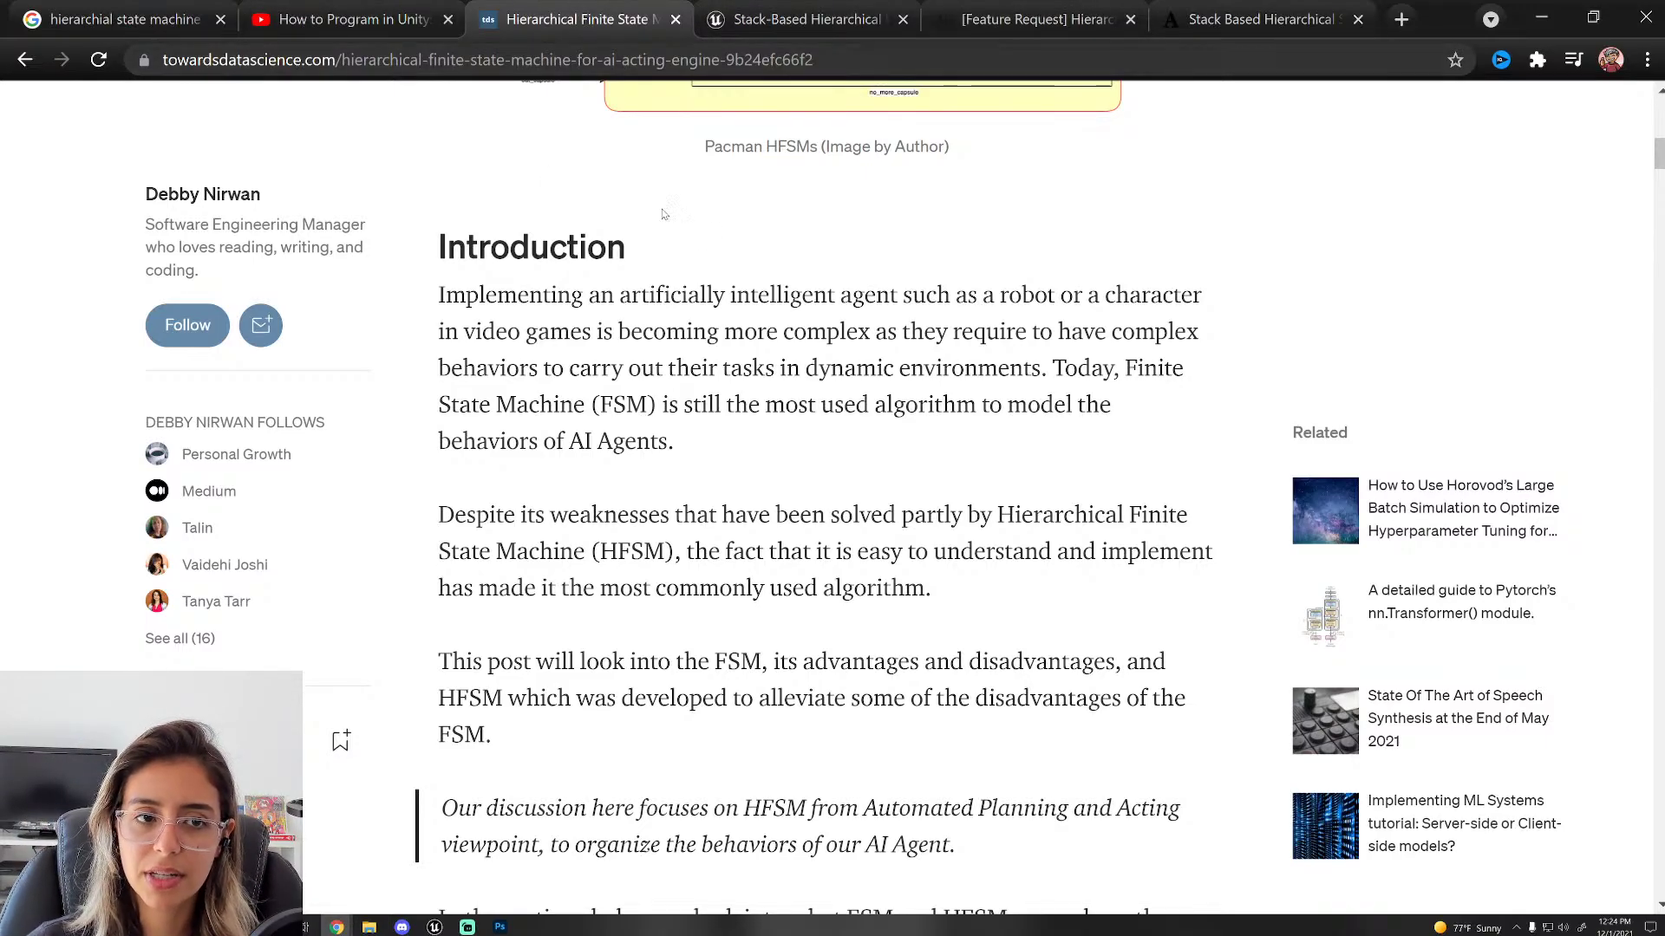
pyautogui.scroll(-3, 824, 433)
# Step: Open the Unreal forum thread requesting hierarchical finite state machines for Animation Blueprints and read its replies about nesting state machines
pyautogui.click(789, 13)
pyautogui.click(642, 6)
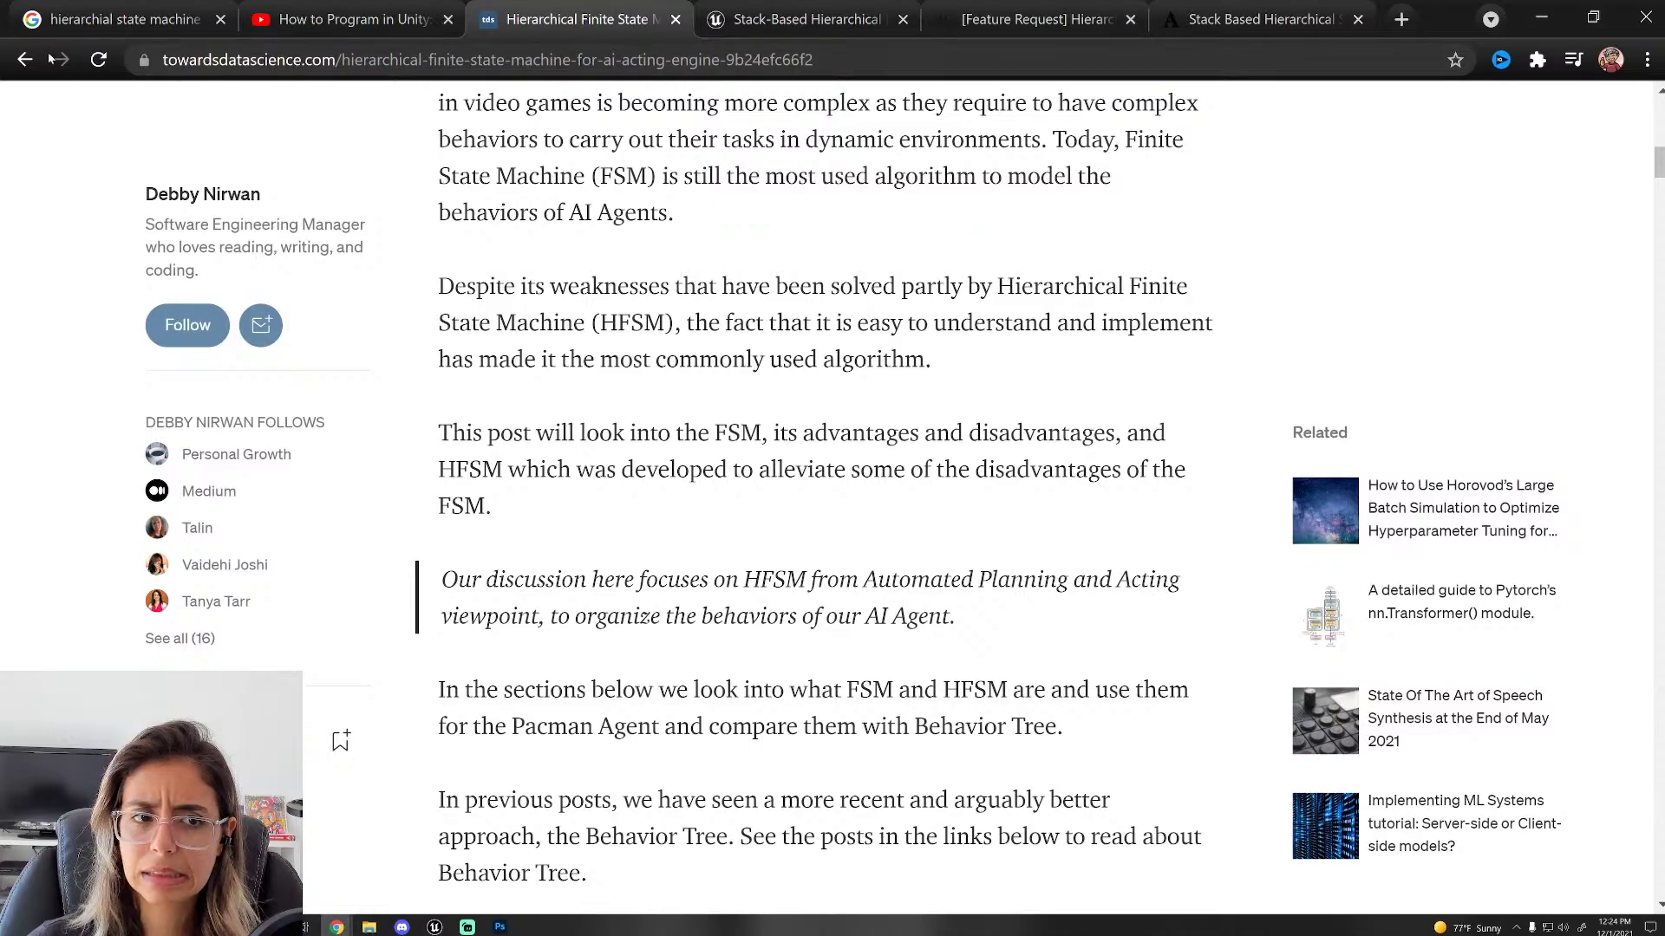
pyautogui.click(64, 10)
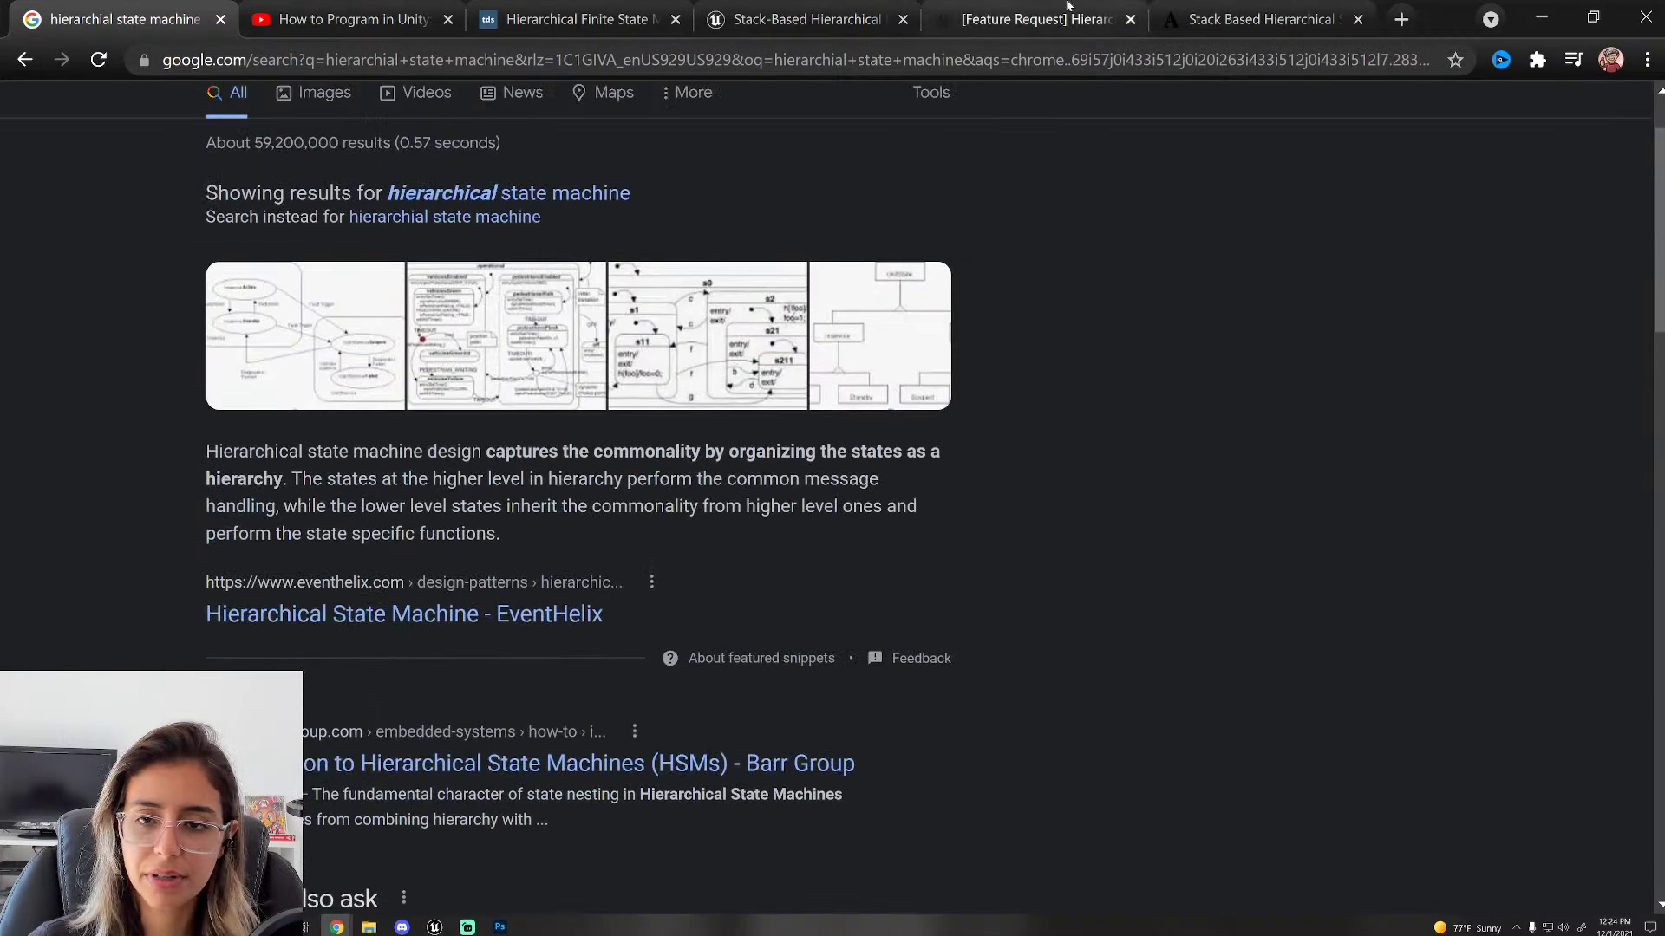
pyautogui.click(1032, 13)
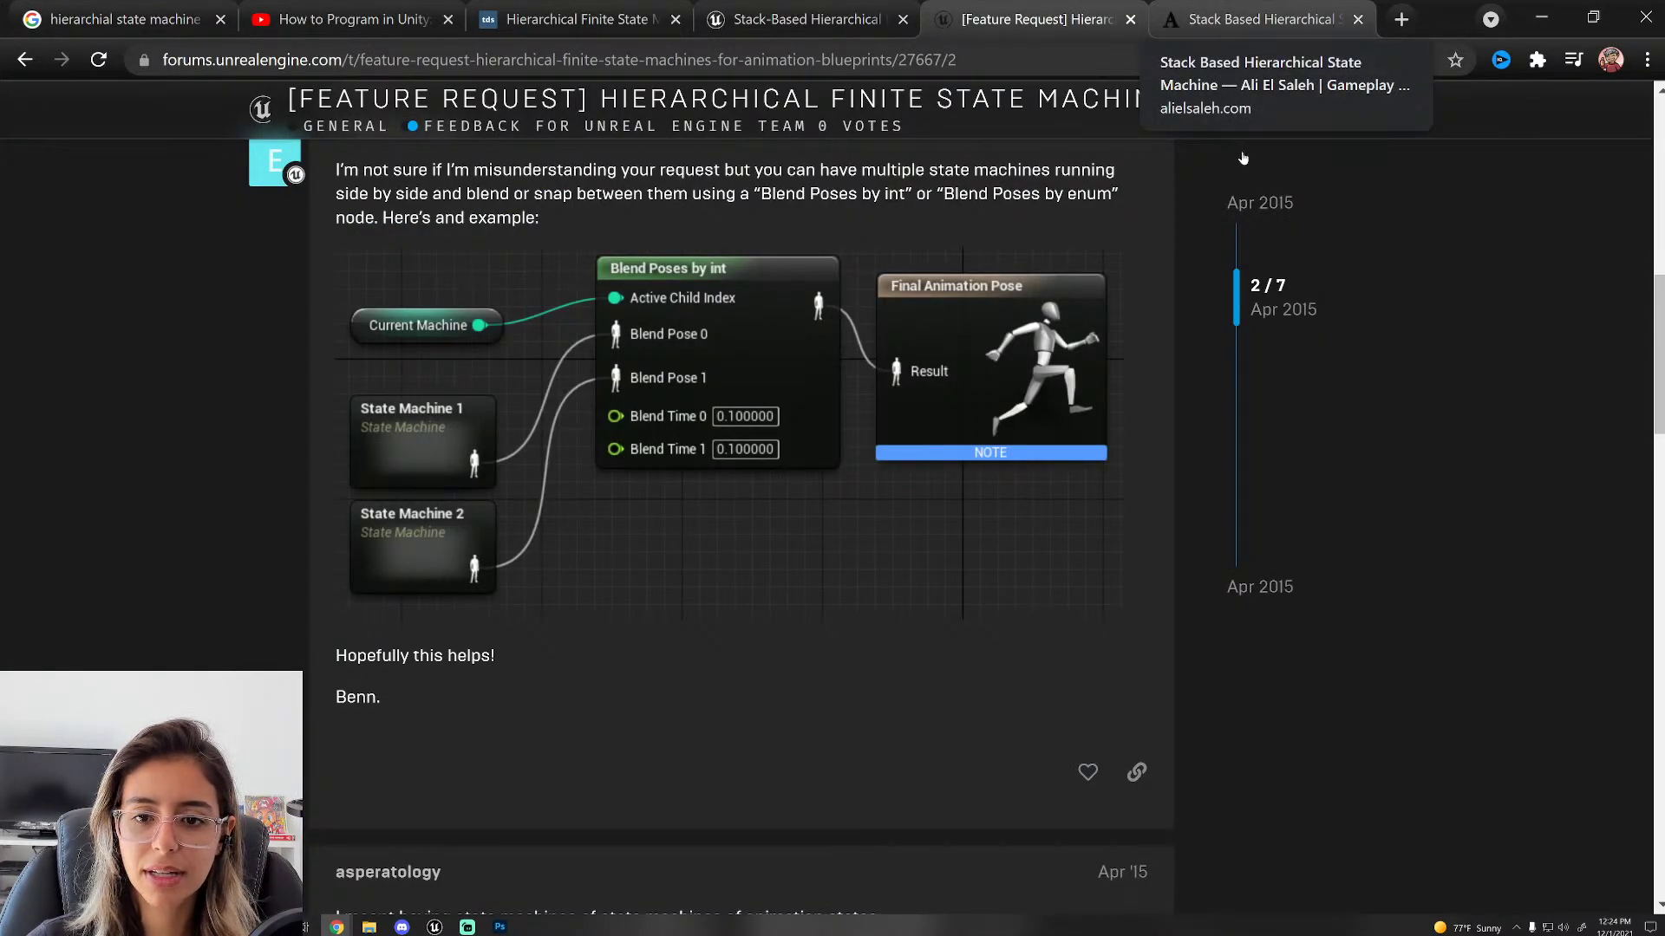
pyautogui.scroll(7, 1113, 261)
pyautogui.scroll(-4, 1113, 214)
pyautogui.scroll(-12, 1085, 431)
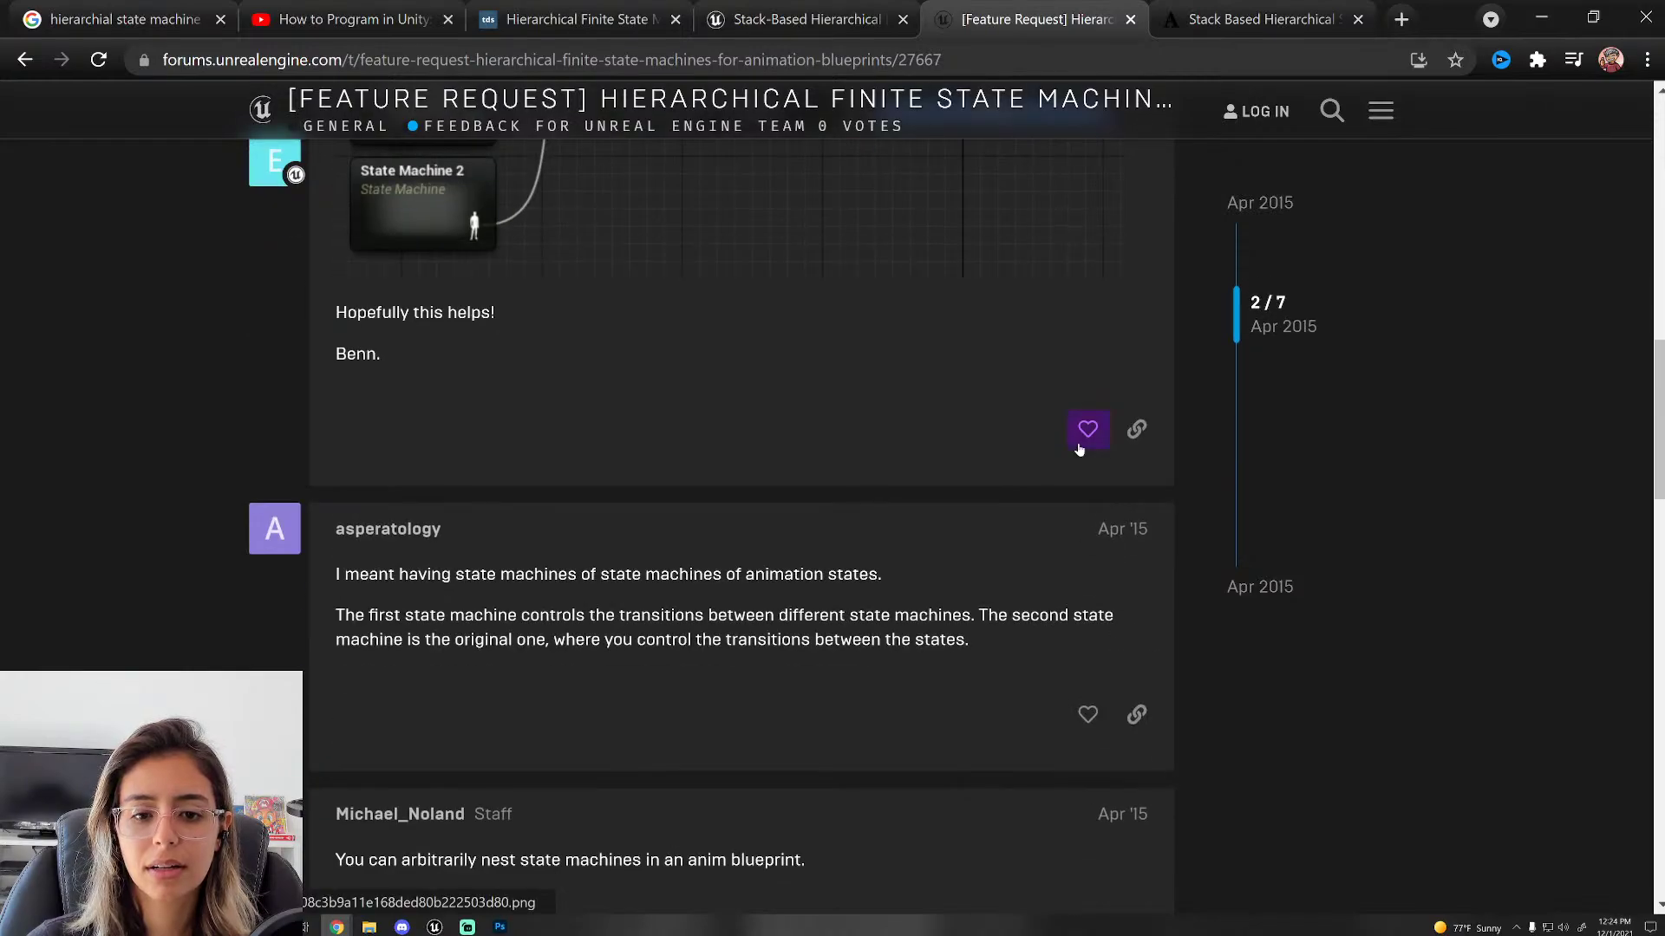
pyautogui.scroll(2, 1038, 575)
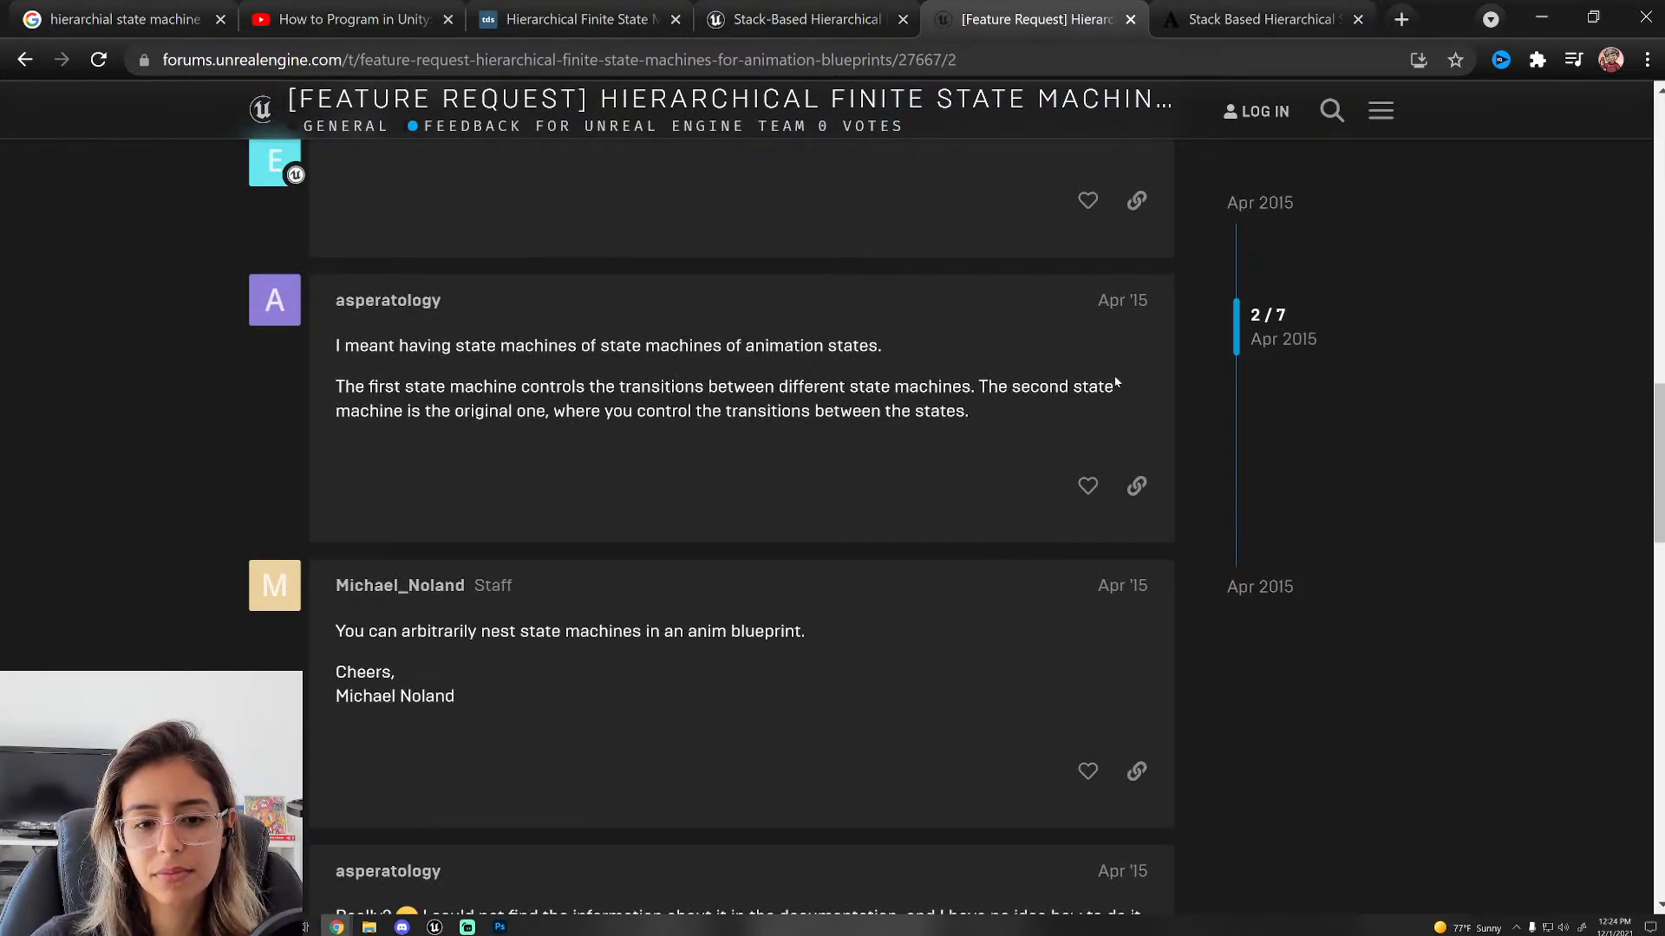
# Step: Switch back to Unreal Engine and open the Default state machine in ThirdPerson_AnimBP's AnimGraph
pyautogui.click(1542, 18)
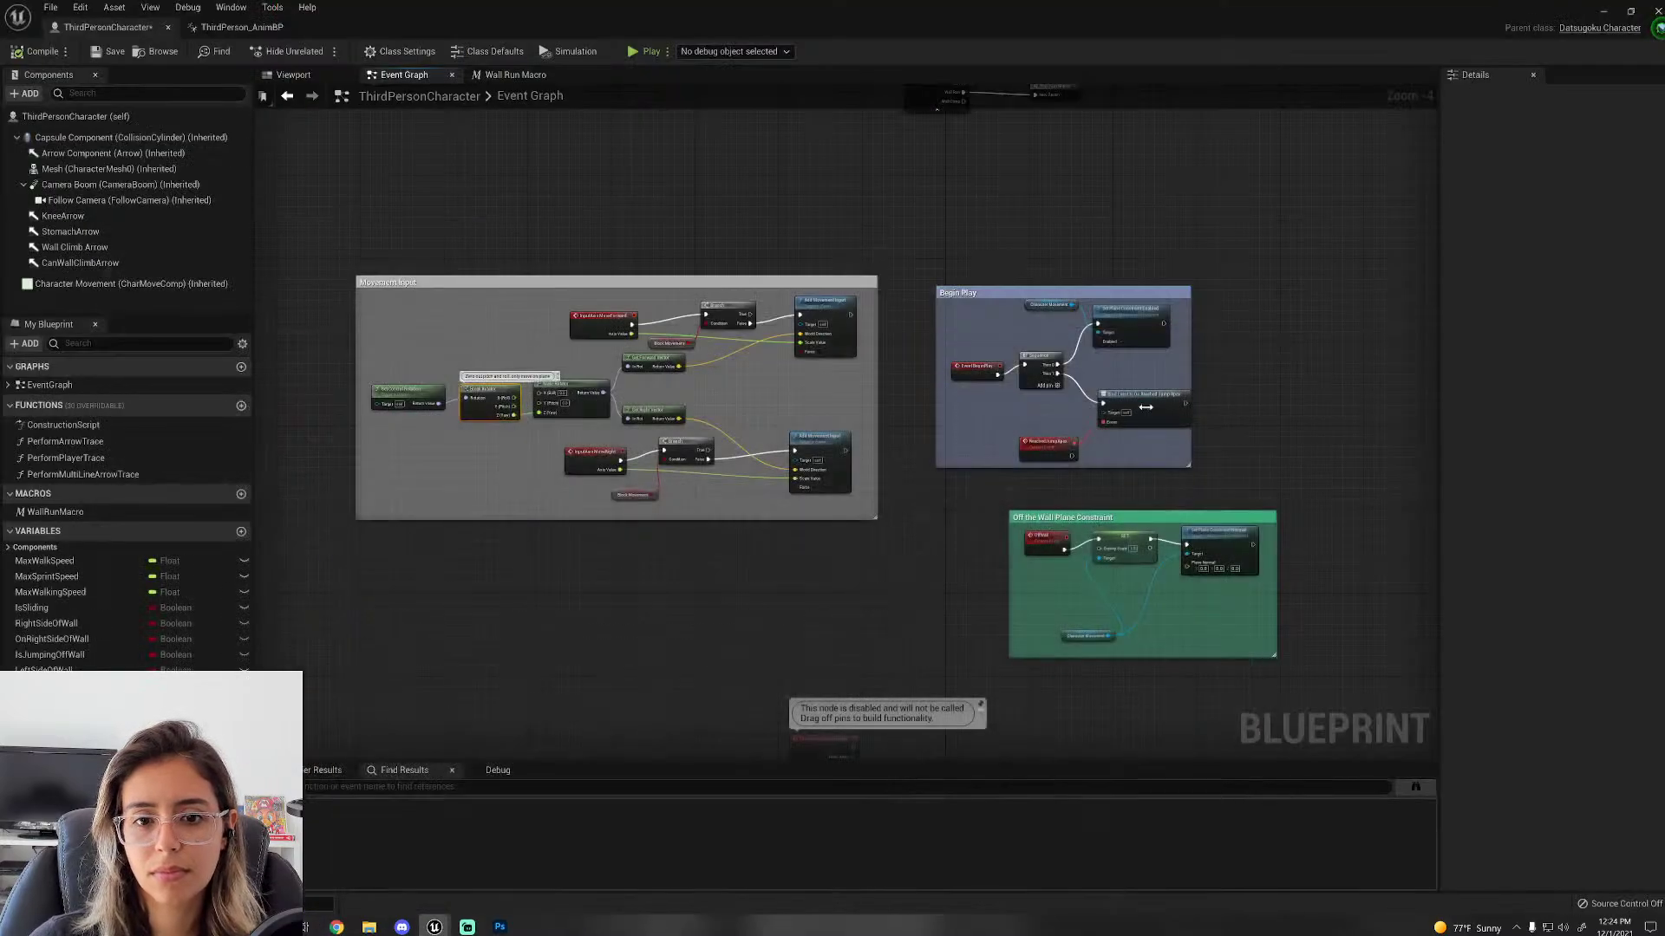
pyautogui.click(248, 28)
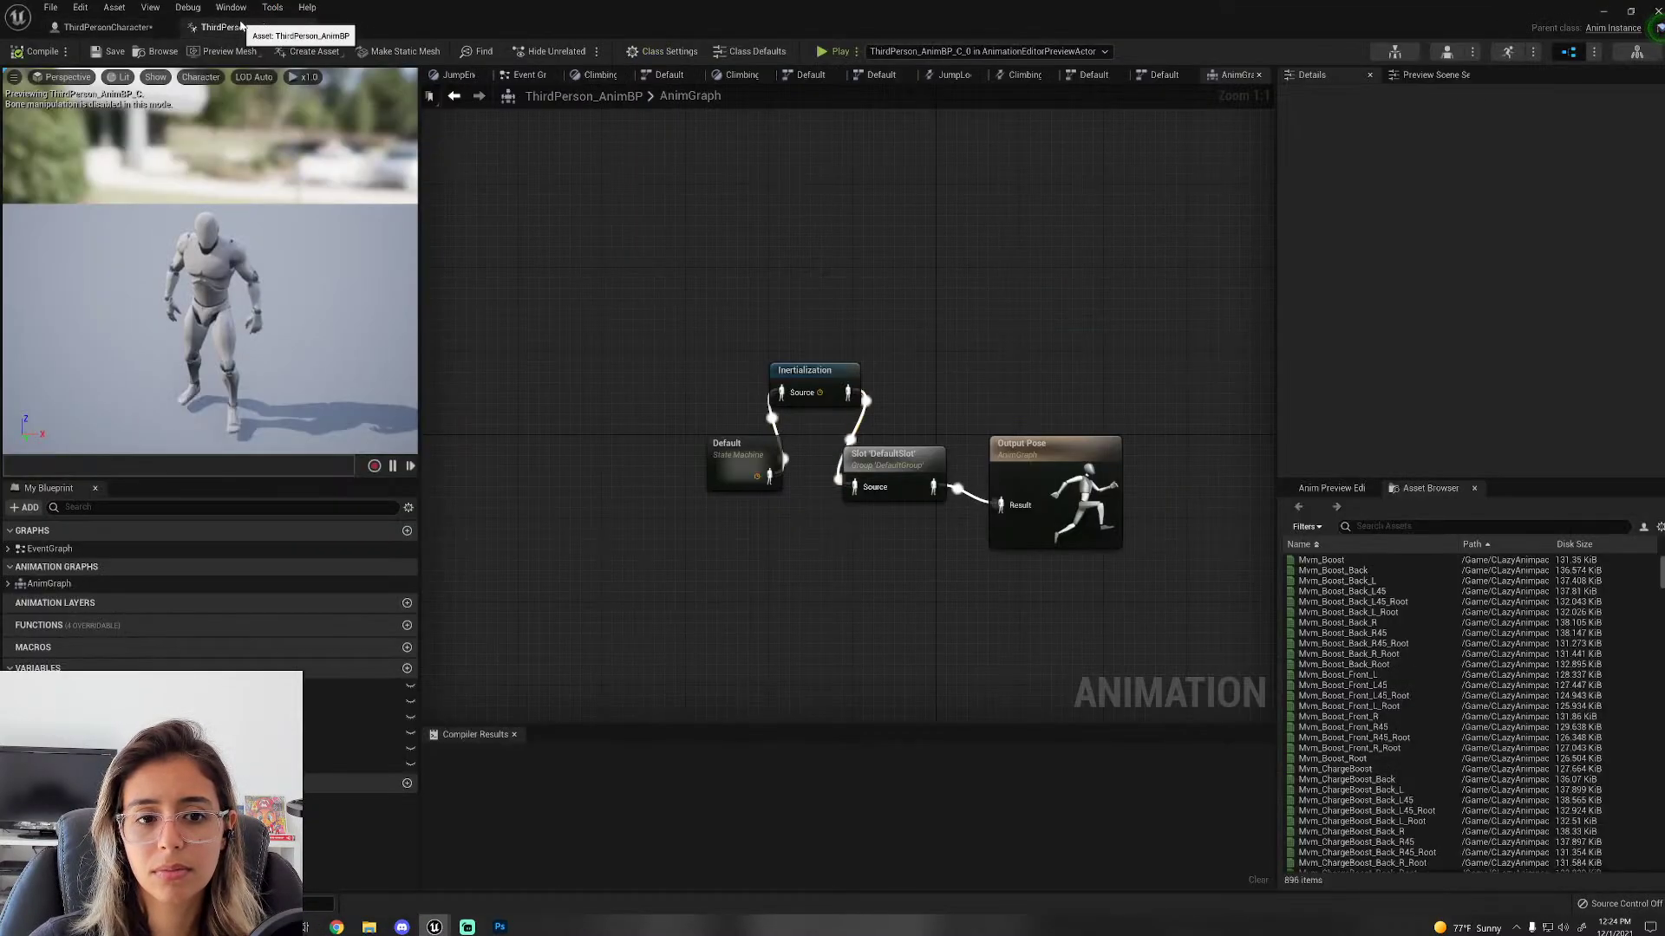
pyautogui.doubleClick(748, 465)
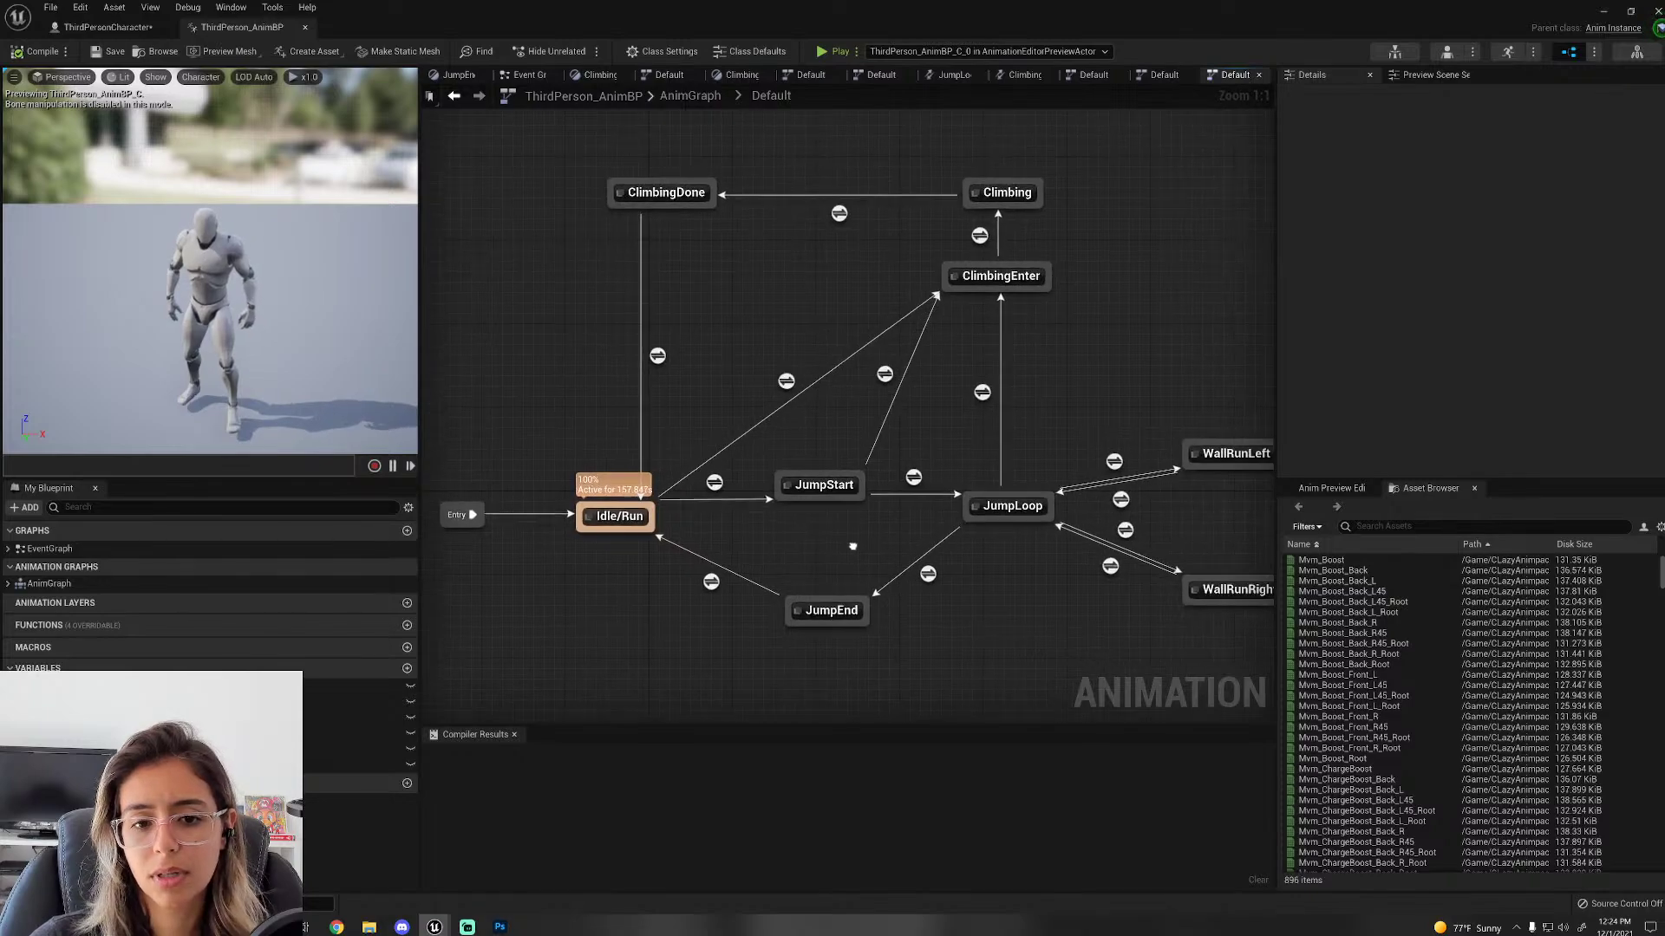
# Step: Add a new state below Idle/Run in the Default state machine and delete it again
pyautogui.rightClick(493, 568)
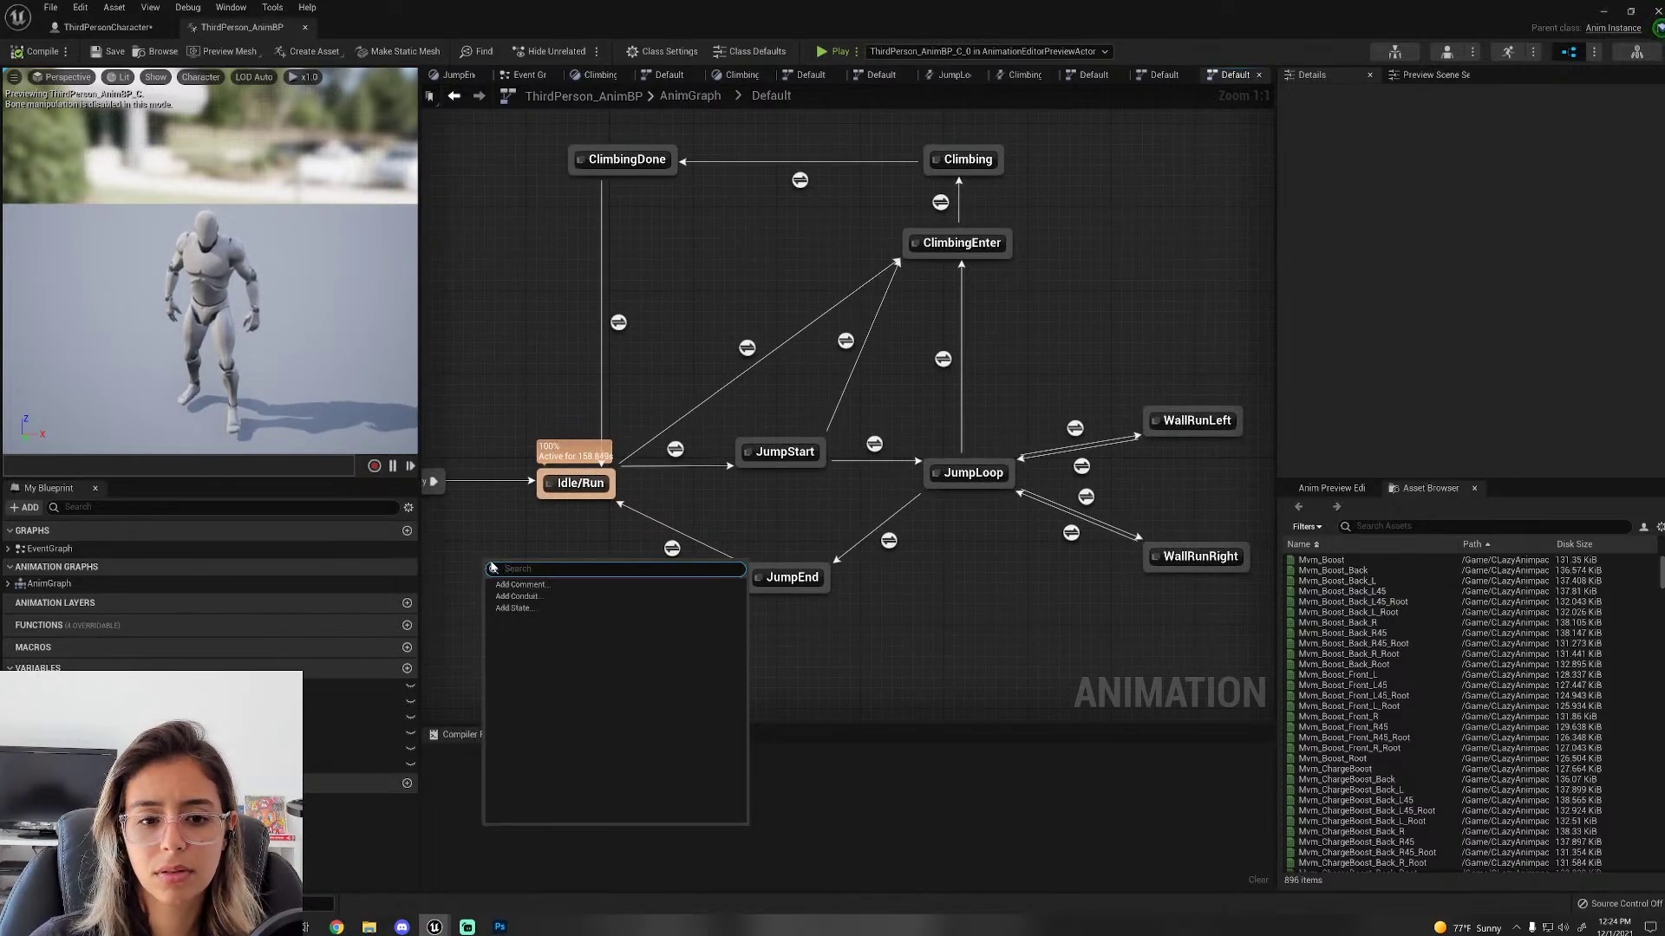
pyautogui.click(555, 606)
pyautogui.click(541, 603)
pyautogui.click(500, 585)
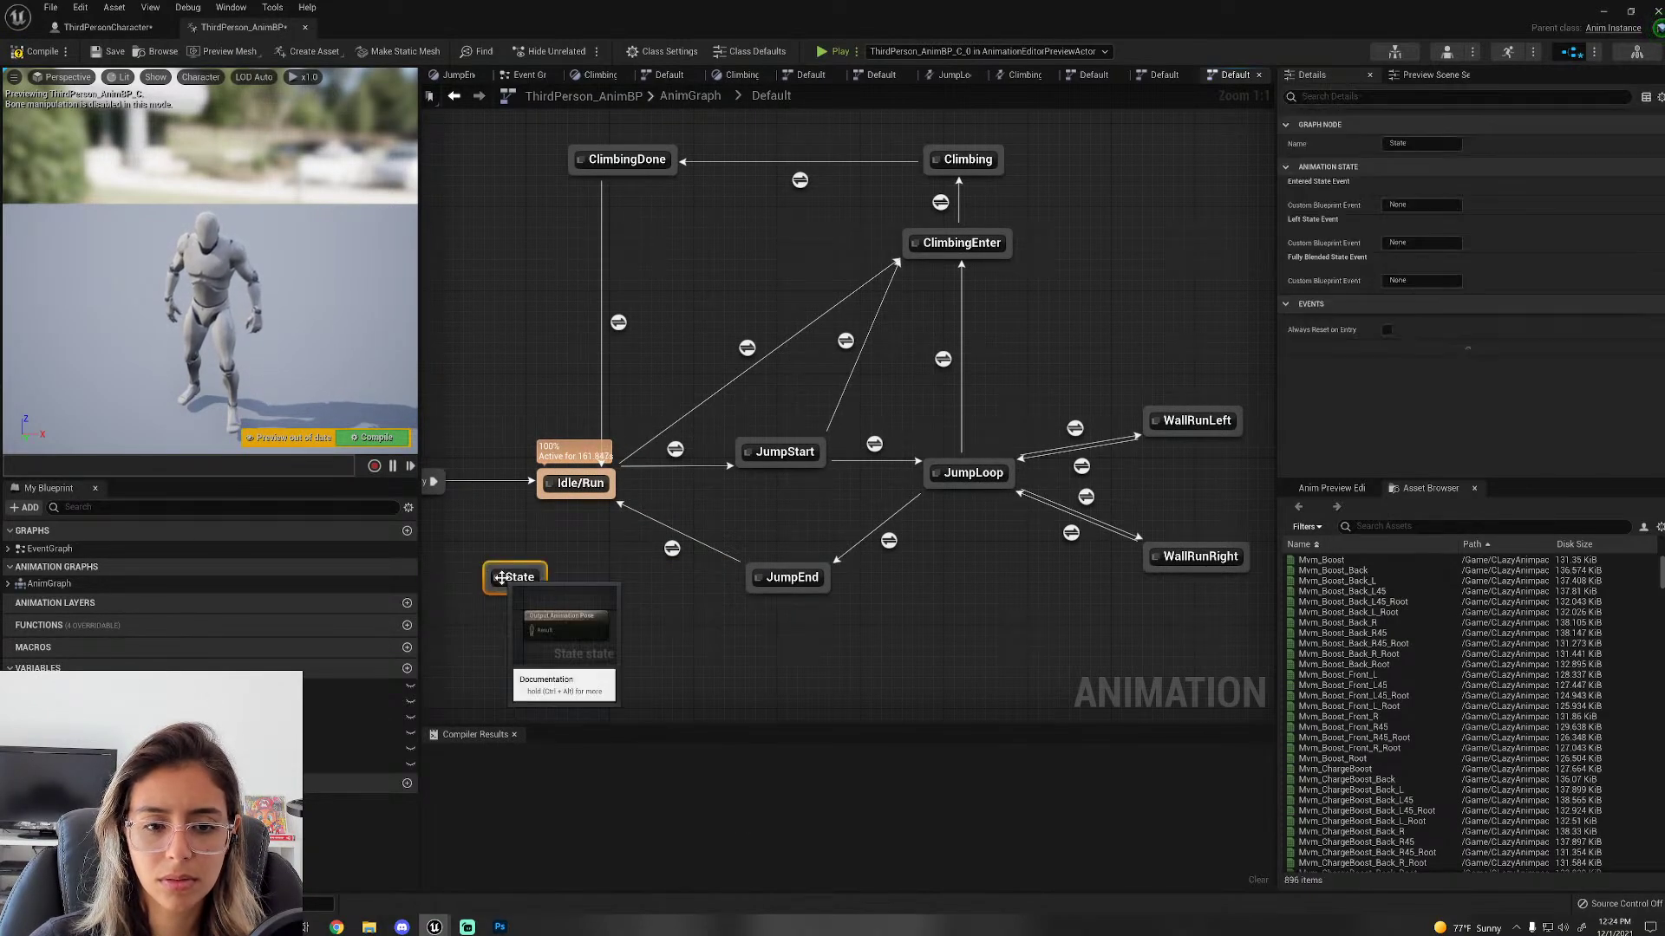
pyautogui.press('Delete')
# Step: Compile the ThirdPerson_AnimBP Animation Blueprint
pyautogui.moveTo(676, 599); pyautogui.dragTo(726, 610, button='right')
pyautogui.scroll(-2, 572, 621)
pyautogui.scroll(1, 687, 609)
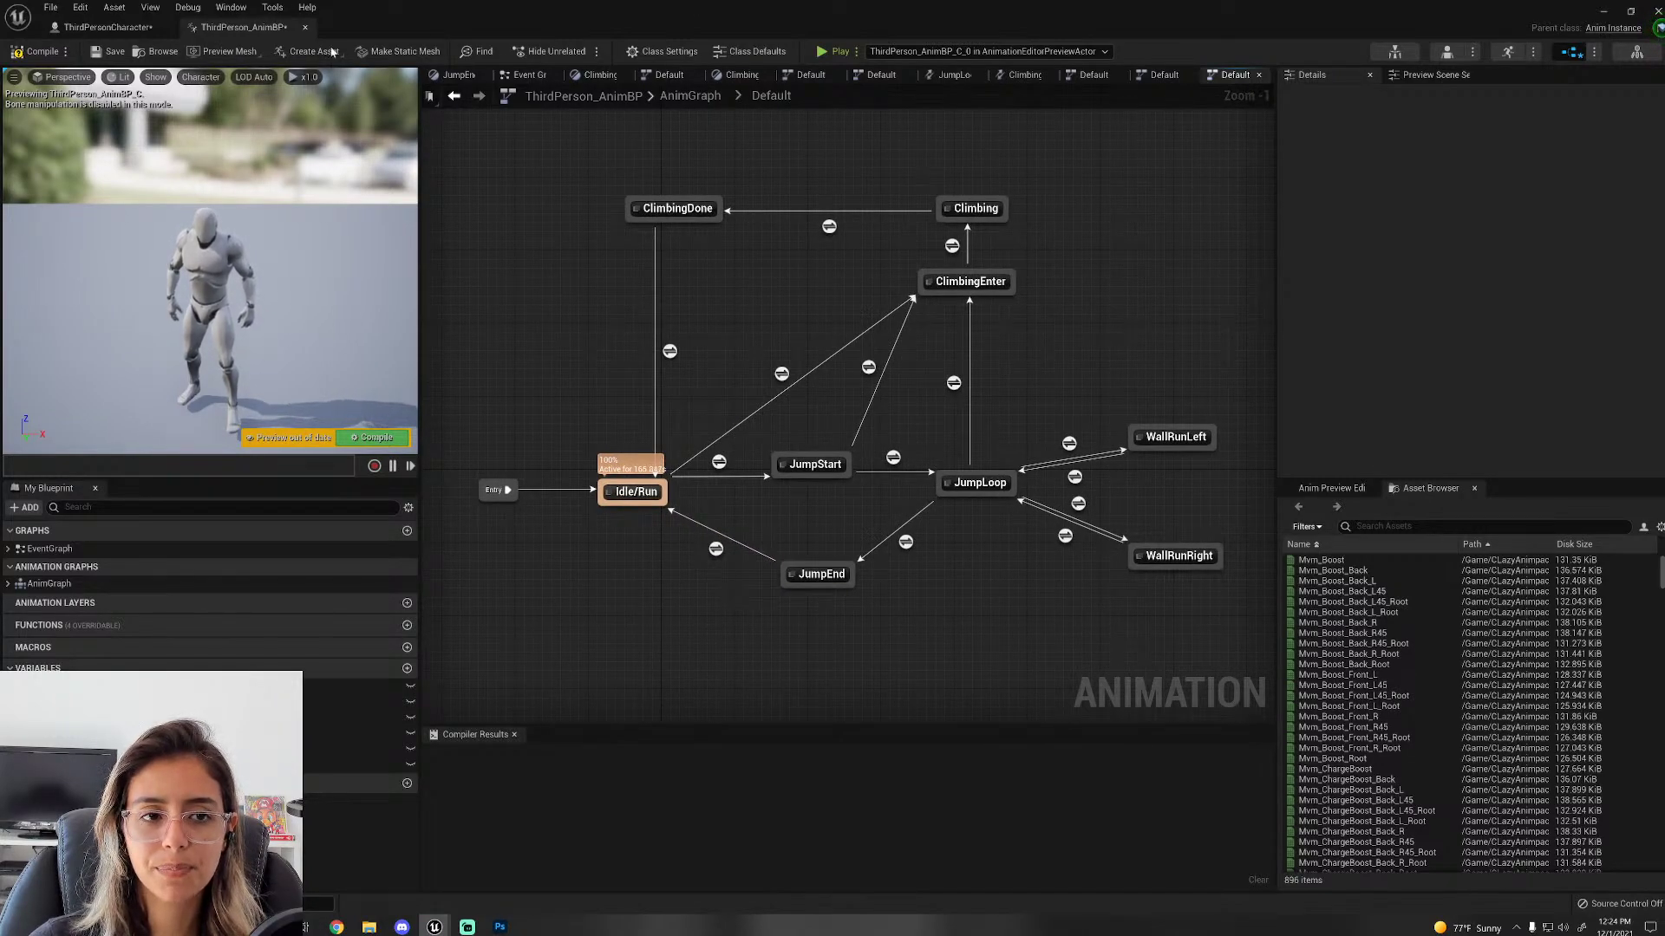
pyautogui.click(35, 51)
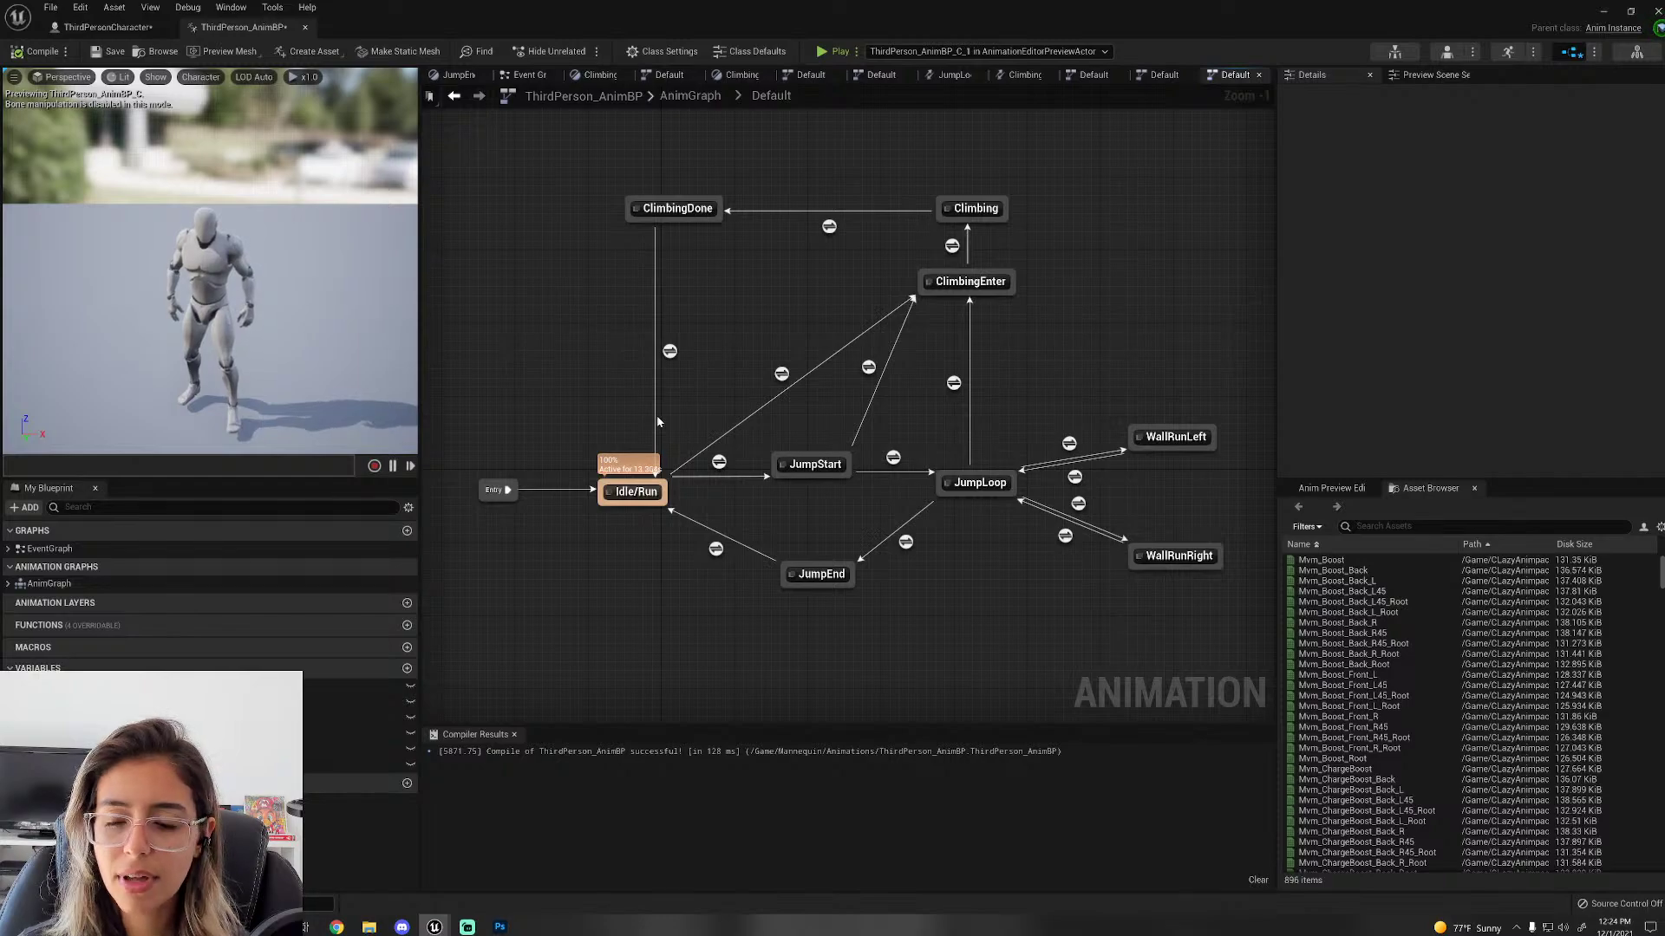
# Step: Examine how the Default state machine's Idle/Run, jump, climbing and wall-run states are connected by transitions
pyautogui.scroll(-4, 657, 422)
pyautogui.scroll(3, 728, 487)
pyautogui.moveTo(655, 480); pyautogui.dragTo(823, 559, button='right')
pyautogui.moveTo(574, 193); pyautogui.dragTo(524, 179)
pyautogui.click(1210, 646)
pyautogui.click(708, 347)
pyautogui.scroll(2, 709, 348)
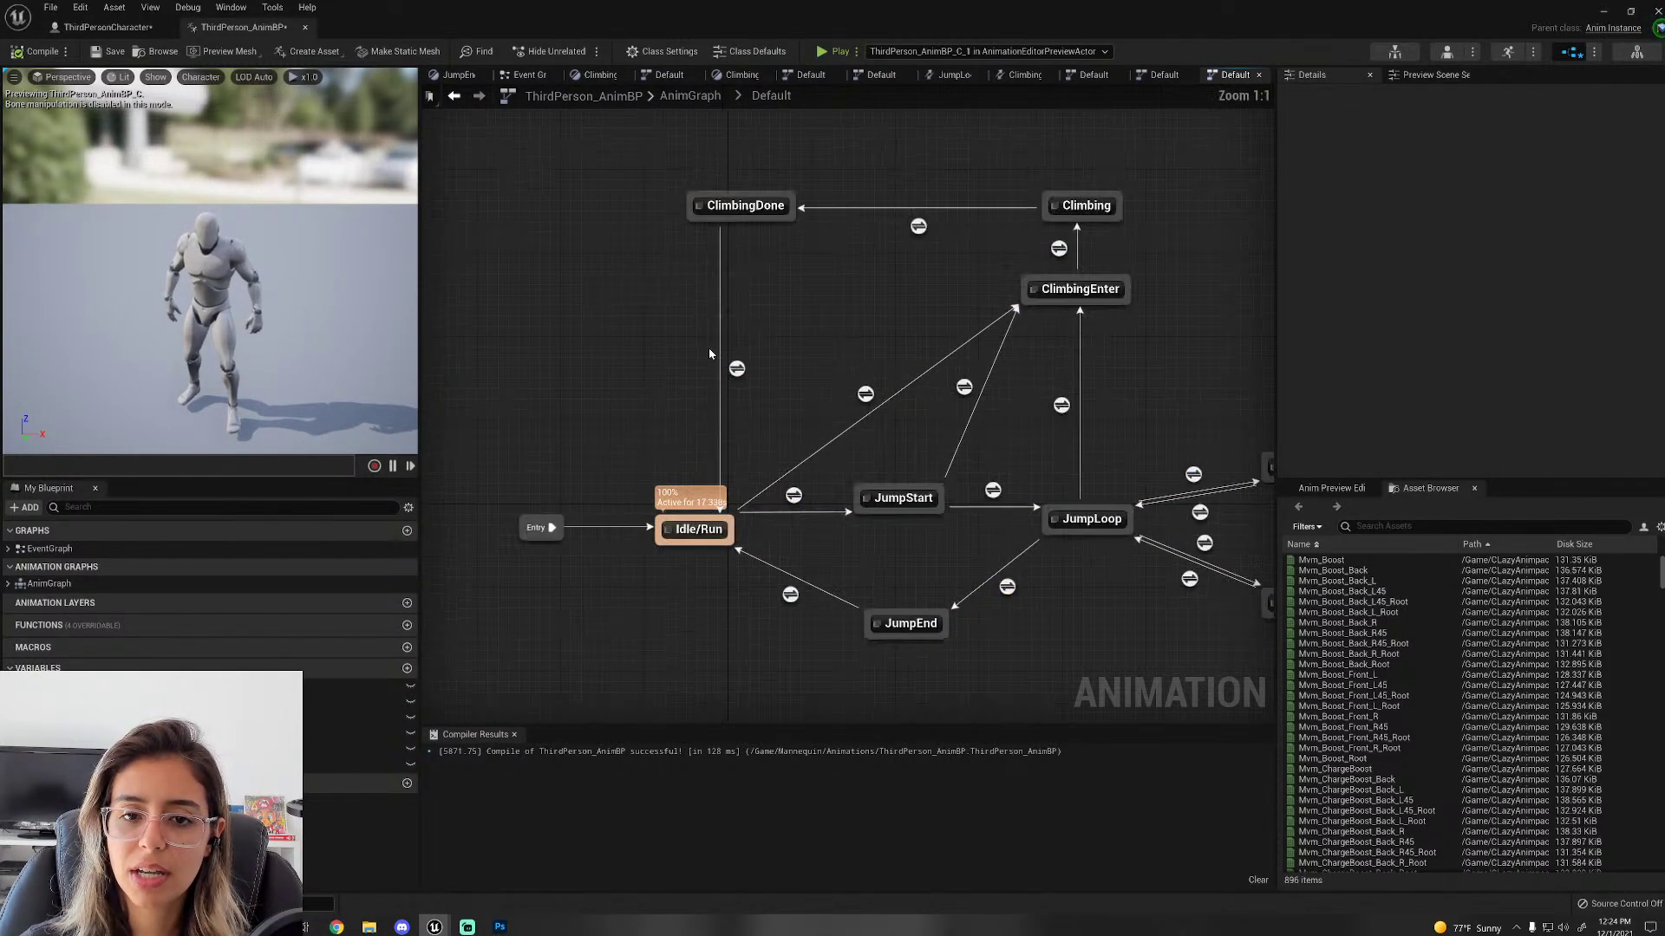
pyautogui.moveTo(929, 446); pyautogui.dragTo(889, 399, button='right')
pyautogui.scroll(-2, 865, 390)
pyautogui.scroll(2, 853, 434)
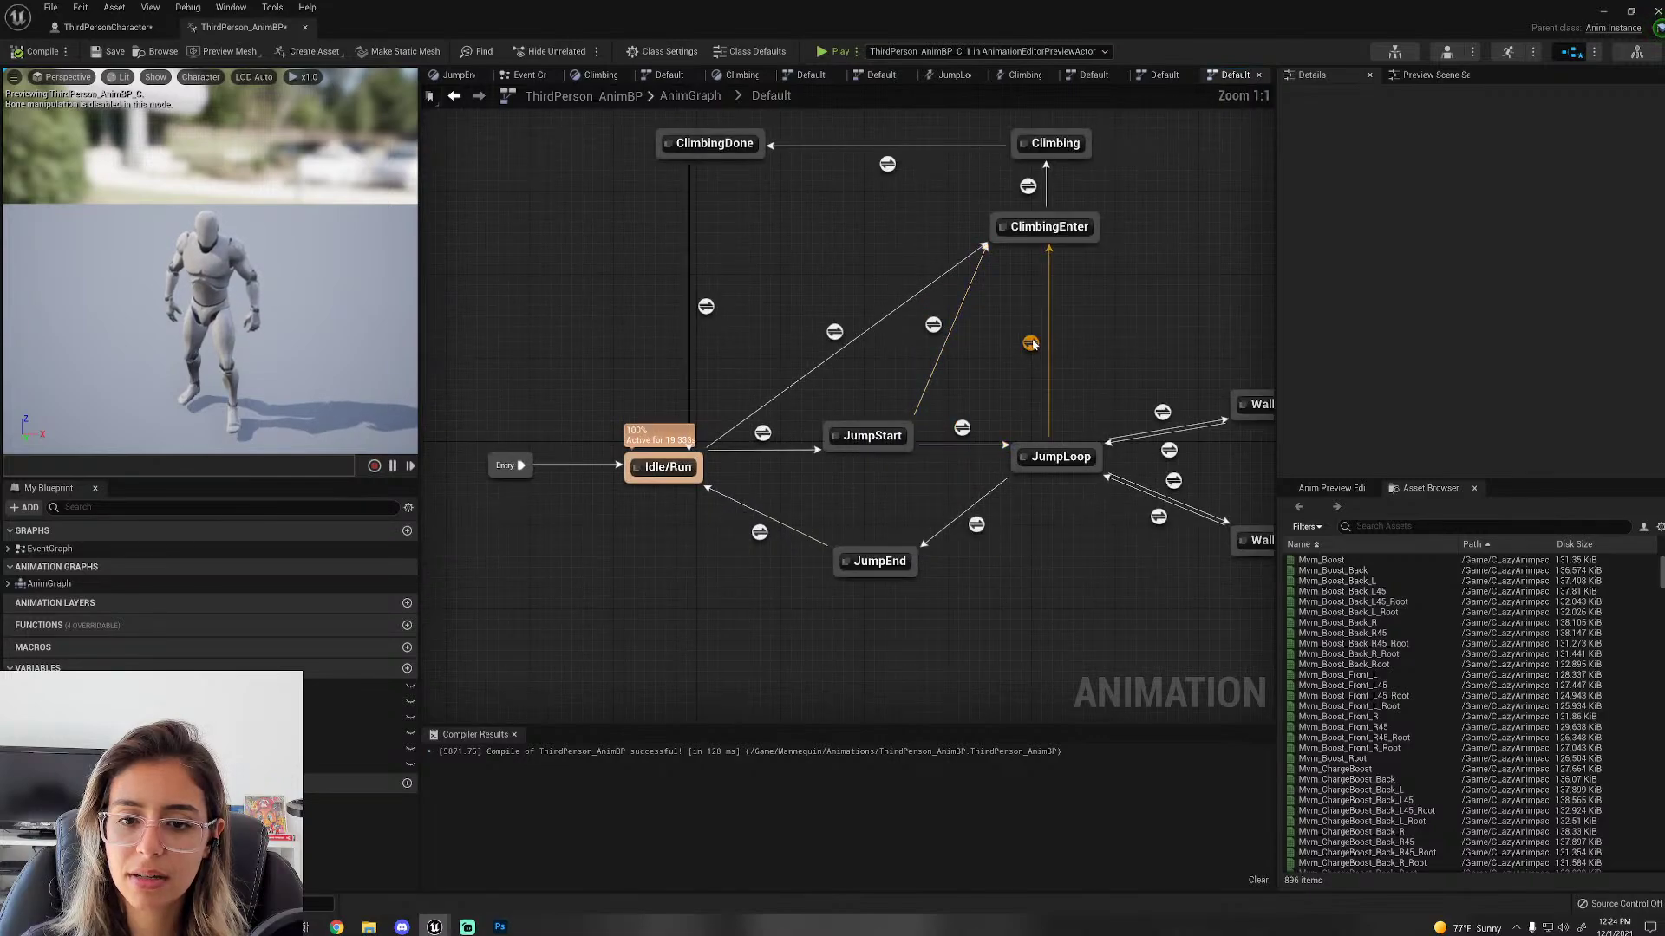
pyautogui.moveTo(1032, 344); pyautogui.dragTo(971, 413, button='right')
pyautogui.scroll(-2, 1006, 400)
pyautogui.scroll(2, 1014, 404)
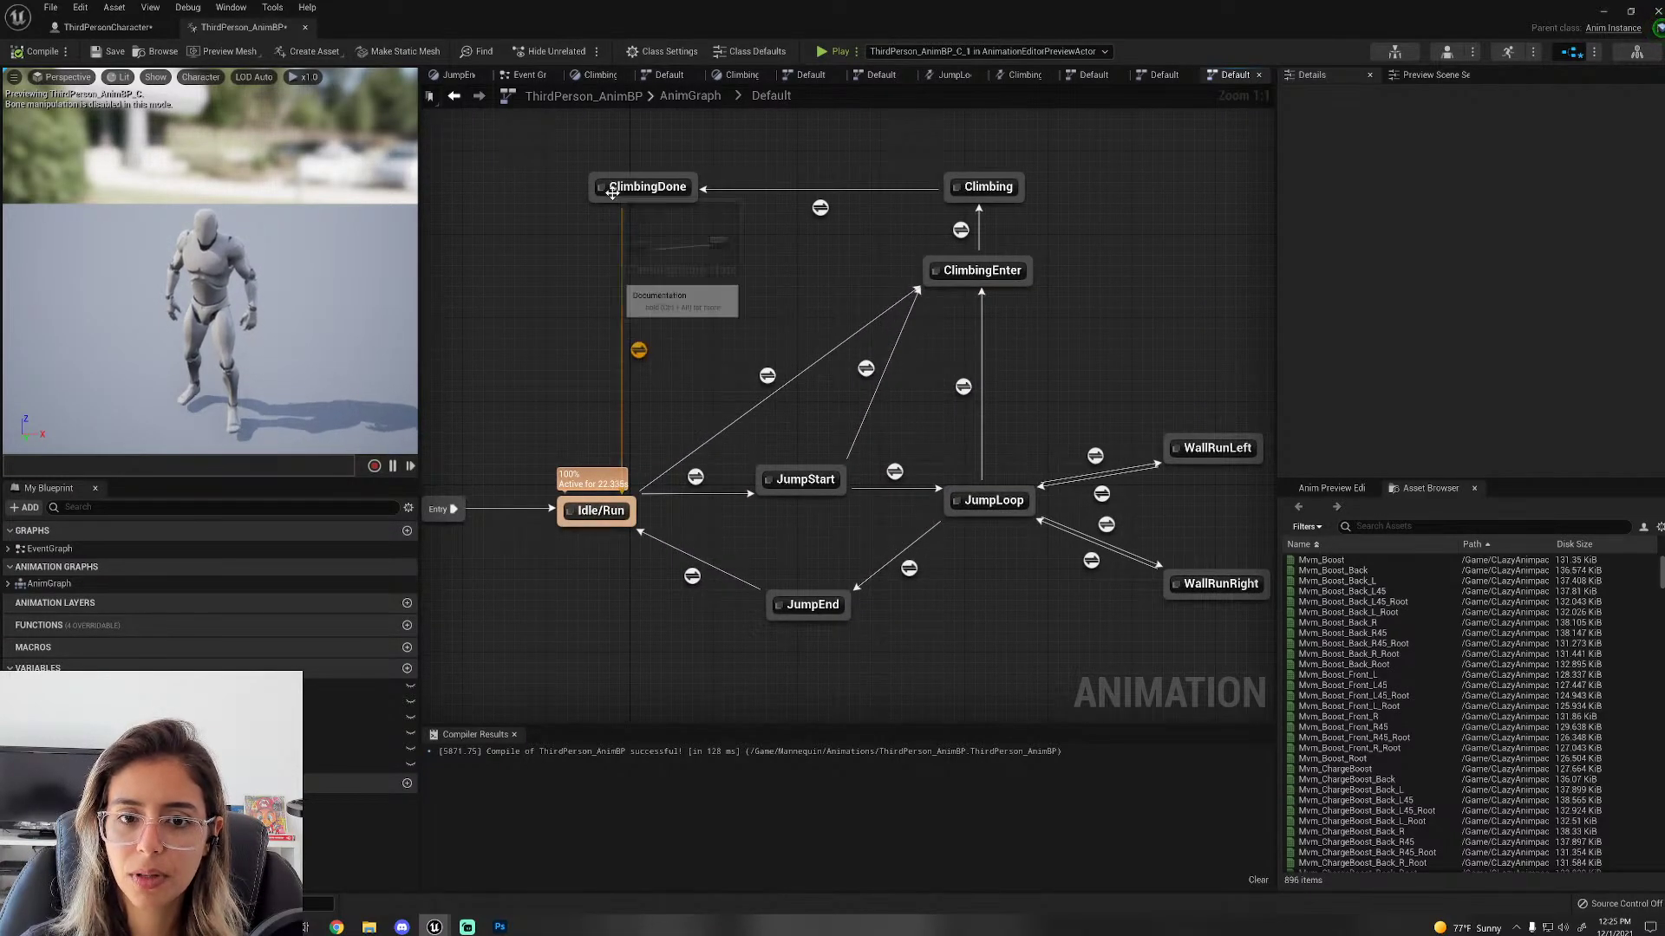
# Step: Check the condition in the Idle/Run to JumpStart transition rule and return to the Default state machine
pyautogui.moveTo(611, 514)
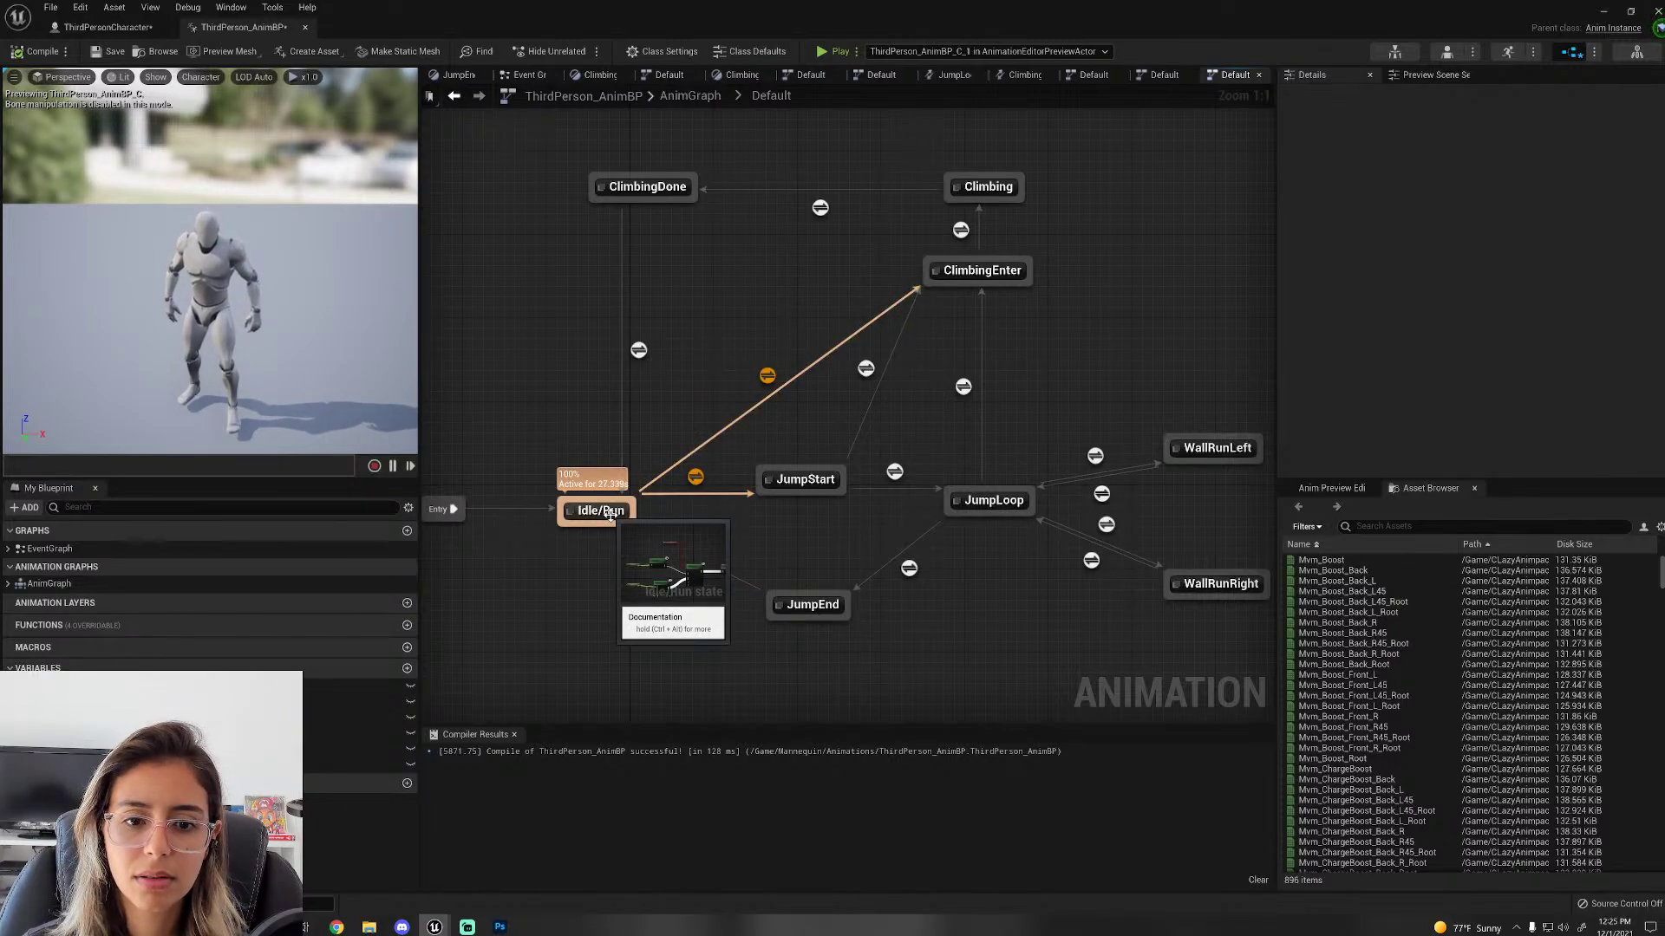
pyautogui.doubleClick(699, 480)
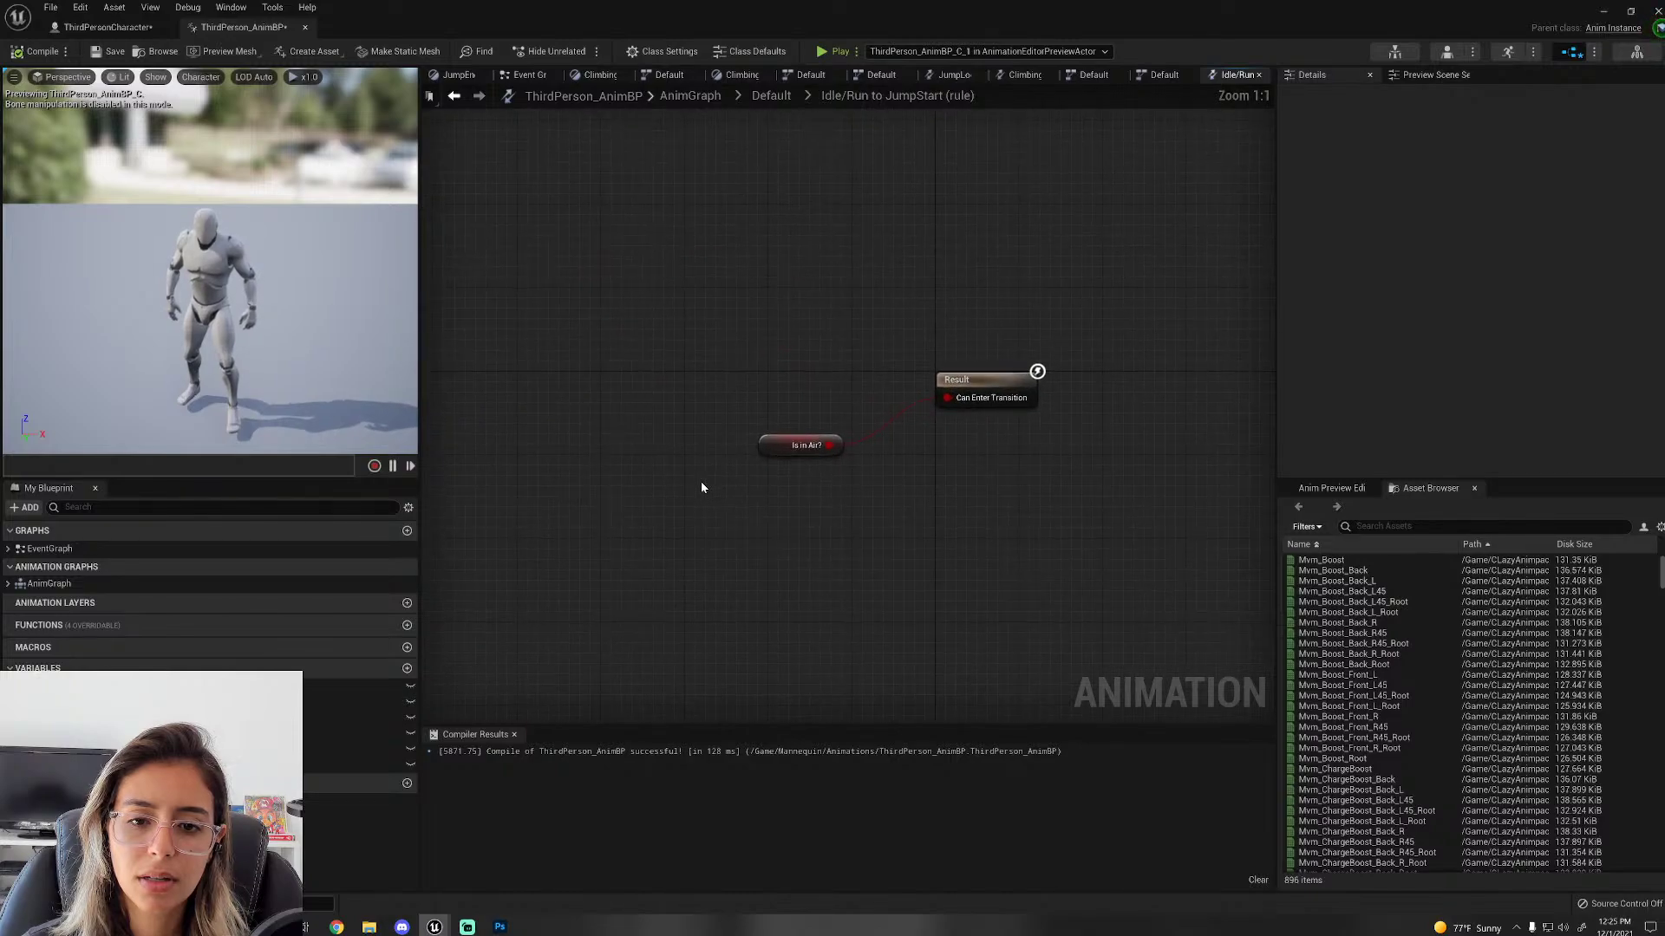
pyautogui.click(771, 96)
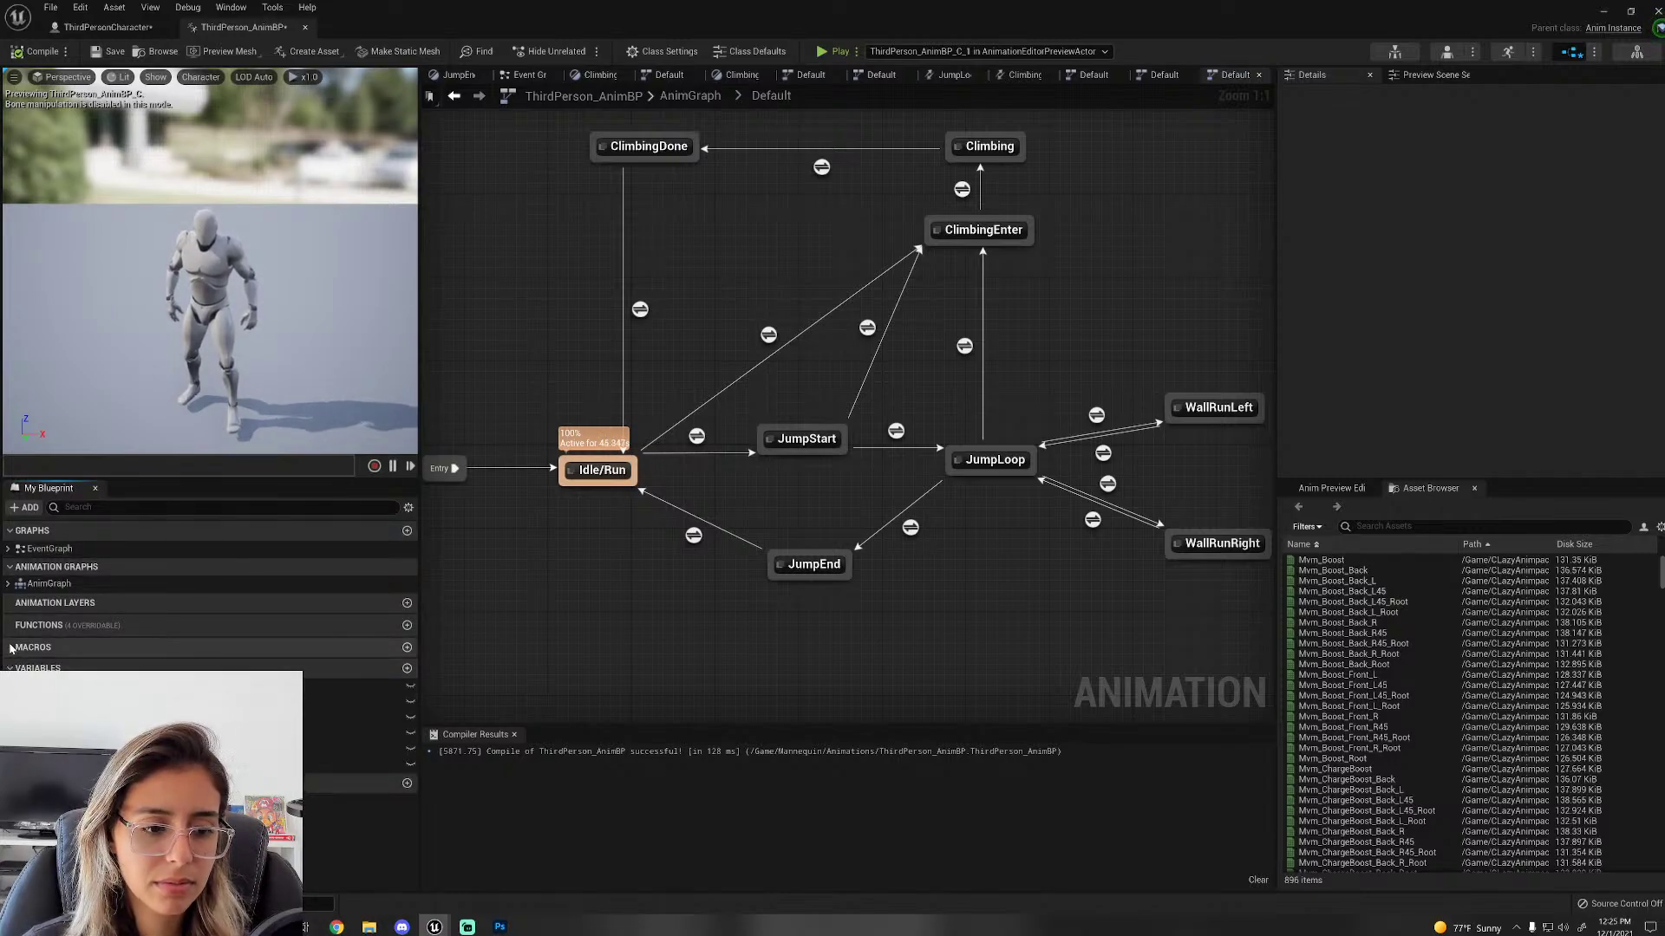
# Step: Open ThirdPerson_AnimBP's Event Graph and follow its nodes from the Update Animation event to the wall-run and climbing variable setters
pyautogui.click(15, 584)
pyautogui.click(32, 532)
pyautogui.click(43, 535)
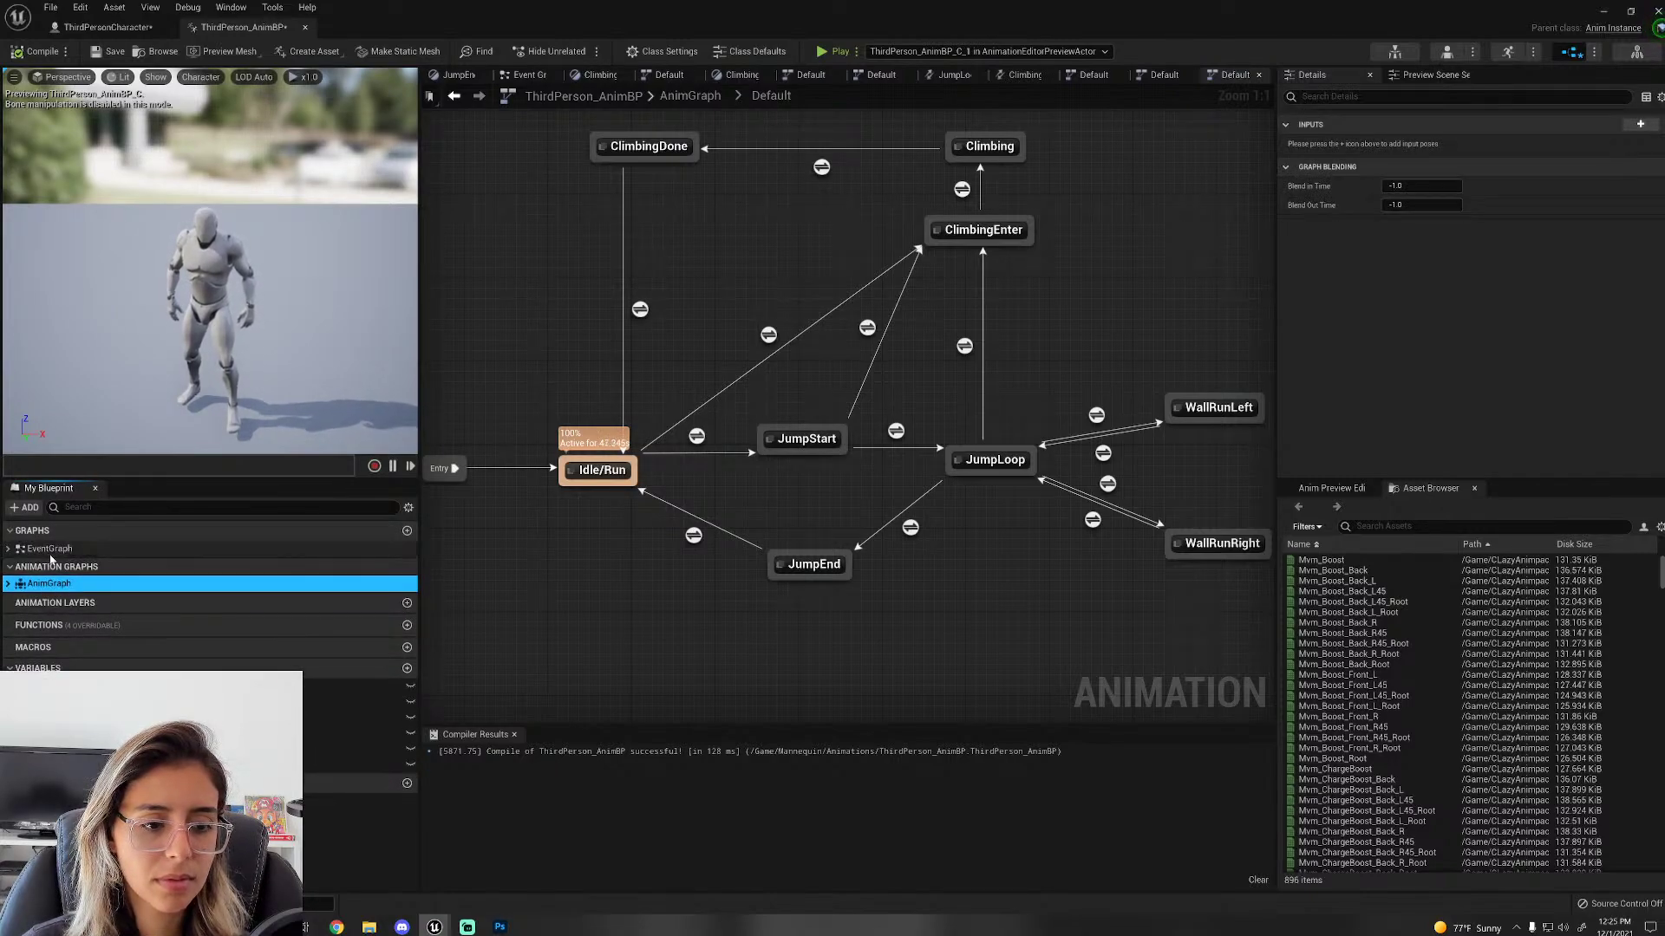
pyautogui.doubleClick(50, 550)
pyautogui.scroll(4, 721, 510)
pyautogui.moveTo(721, 510); pyautogui.dragTo(1026, 713, button='right')
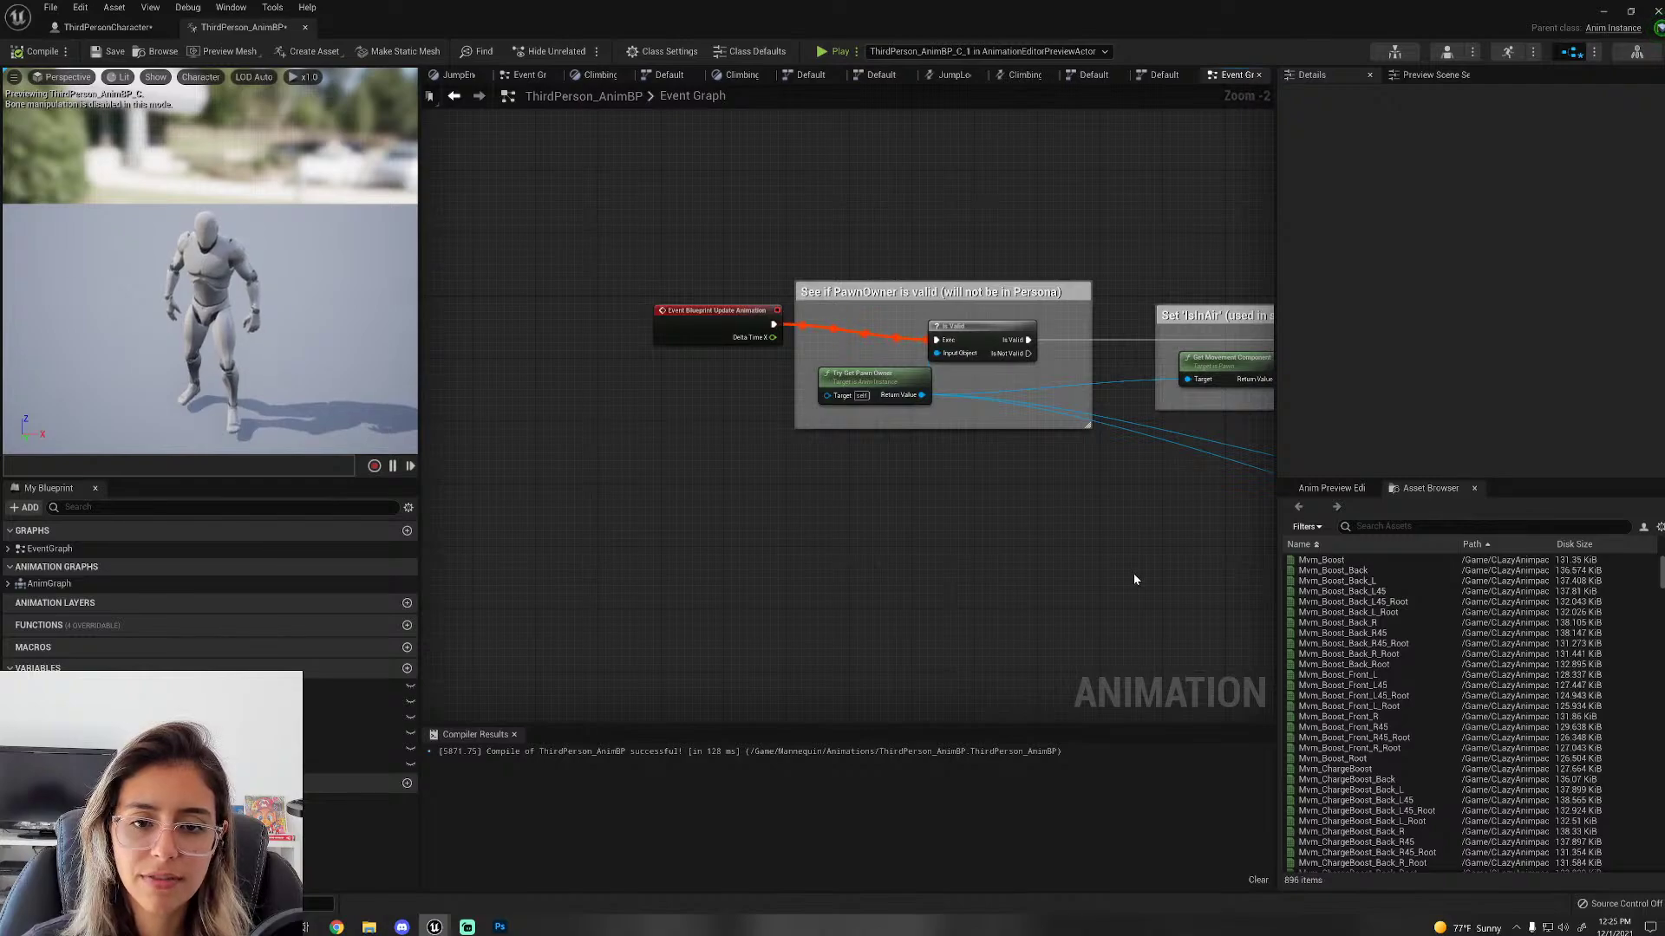
pyautogui.moveTo(1147, 501); pyautogui.dragTo(900, 459, button='right')
pyautogui.moveTo(1084, 575); pyautogui.dragTo(545, 378, button='right')
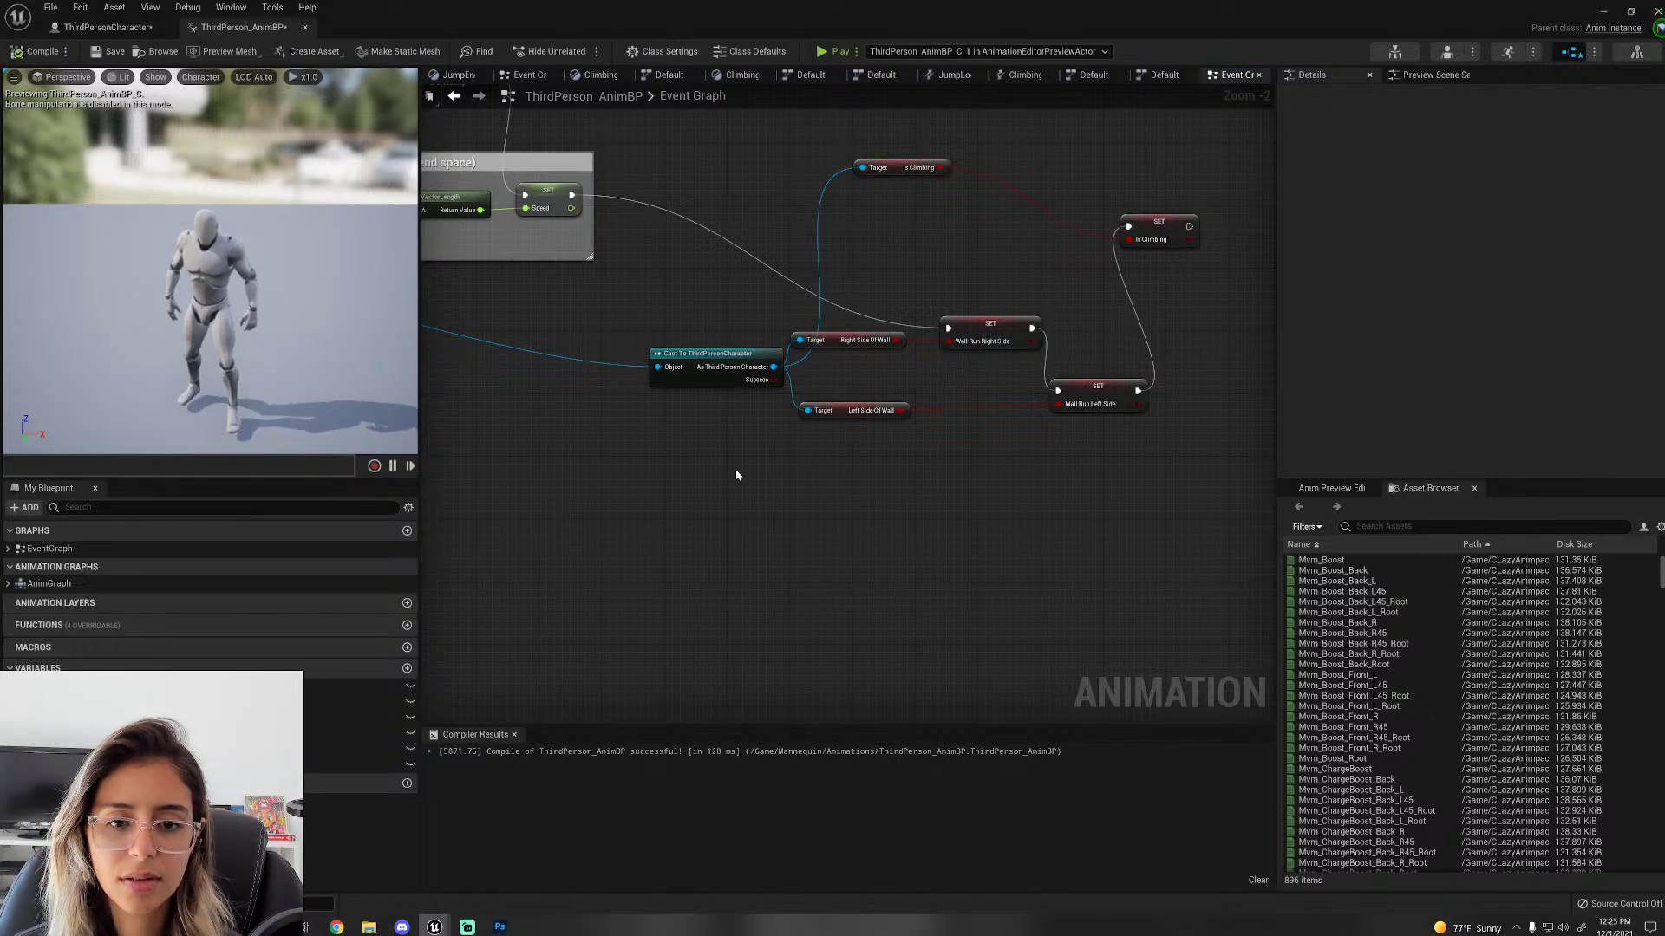
pyautogui.scroll(-3, 735, 472)
pyautogui.click(524, 77)
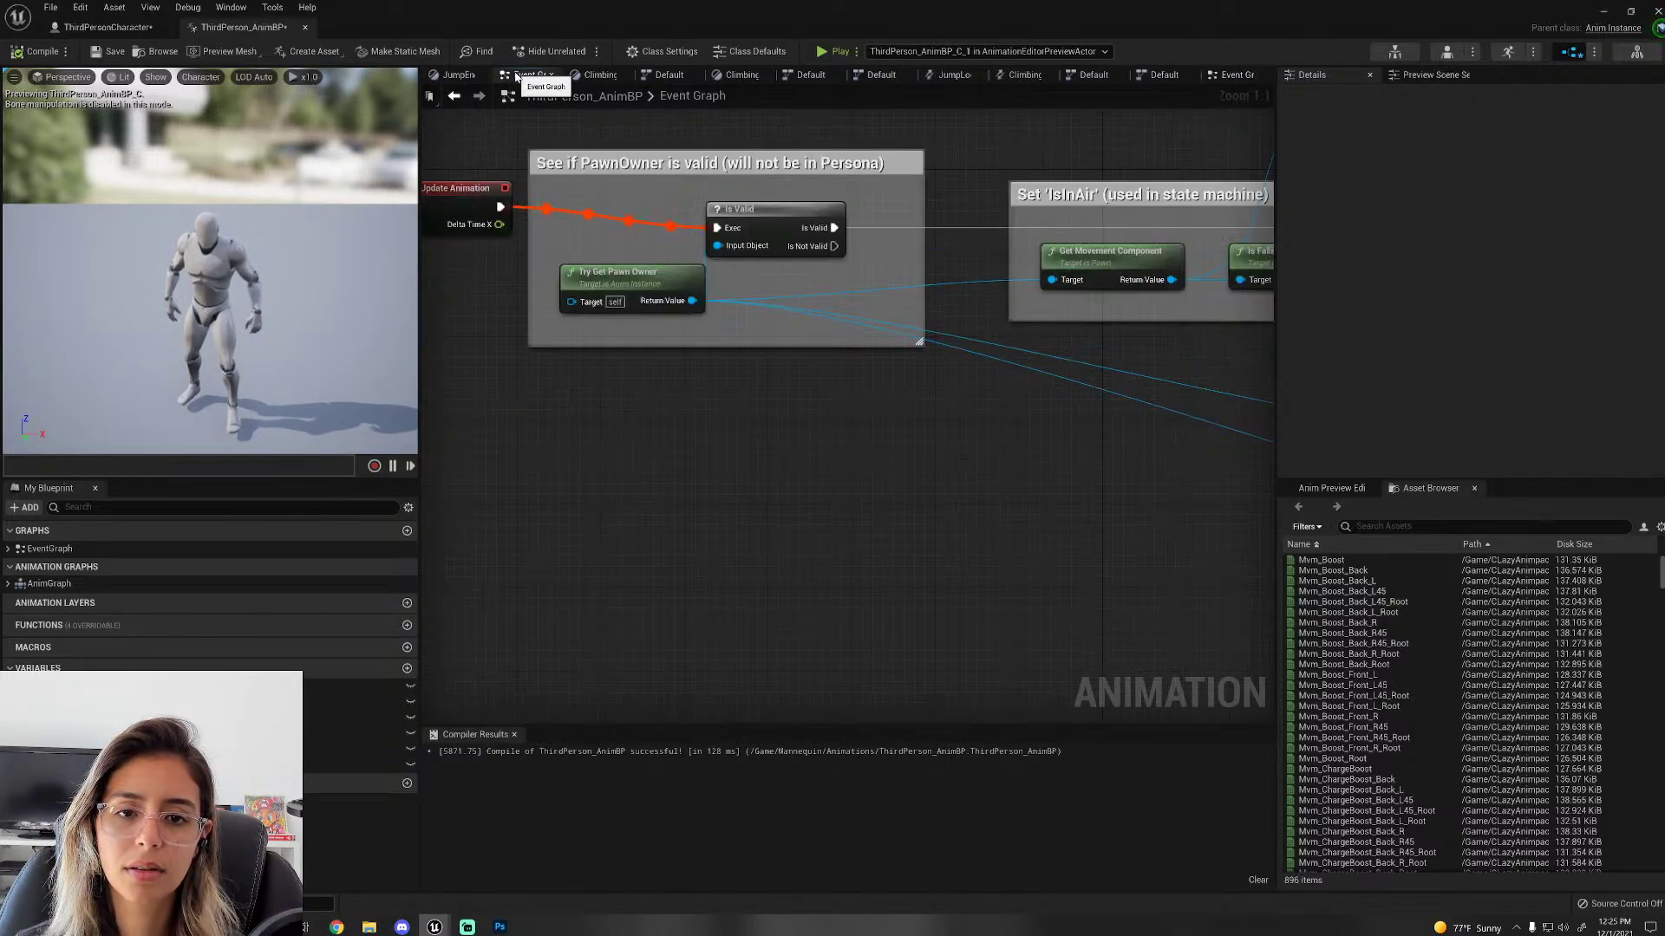
# Step: Go back through the AnimGraph to the Default state machine and review its overall state layout
pyautogui.click(456, 74)
pyautogui.doubleClick(62, 581)
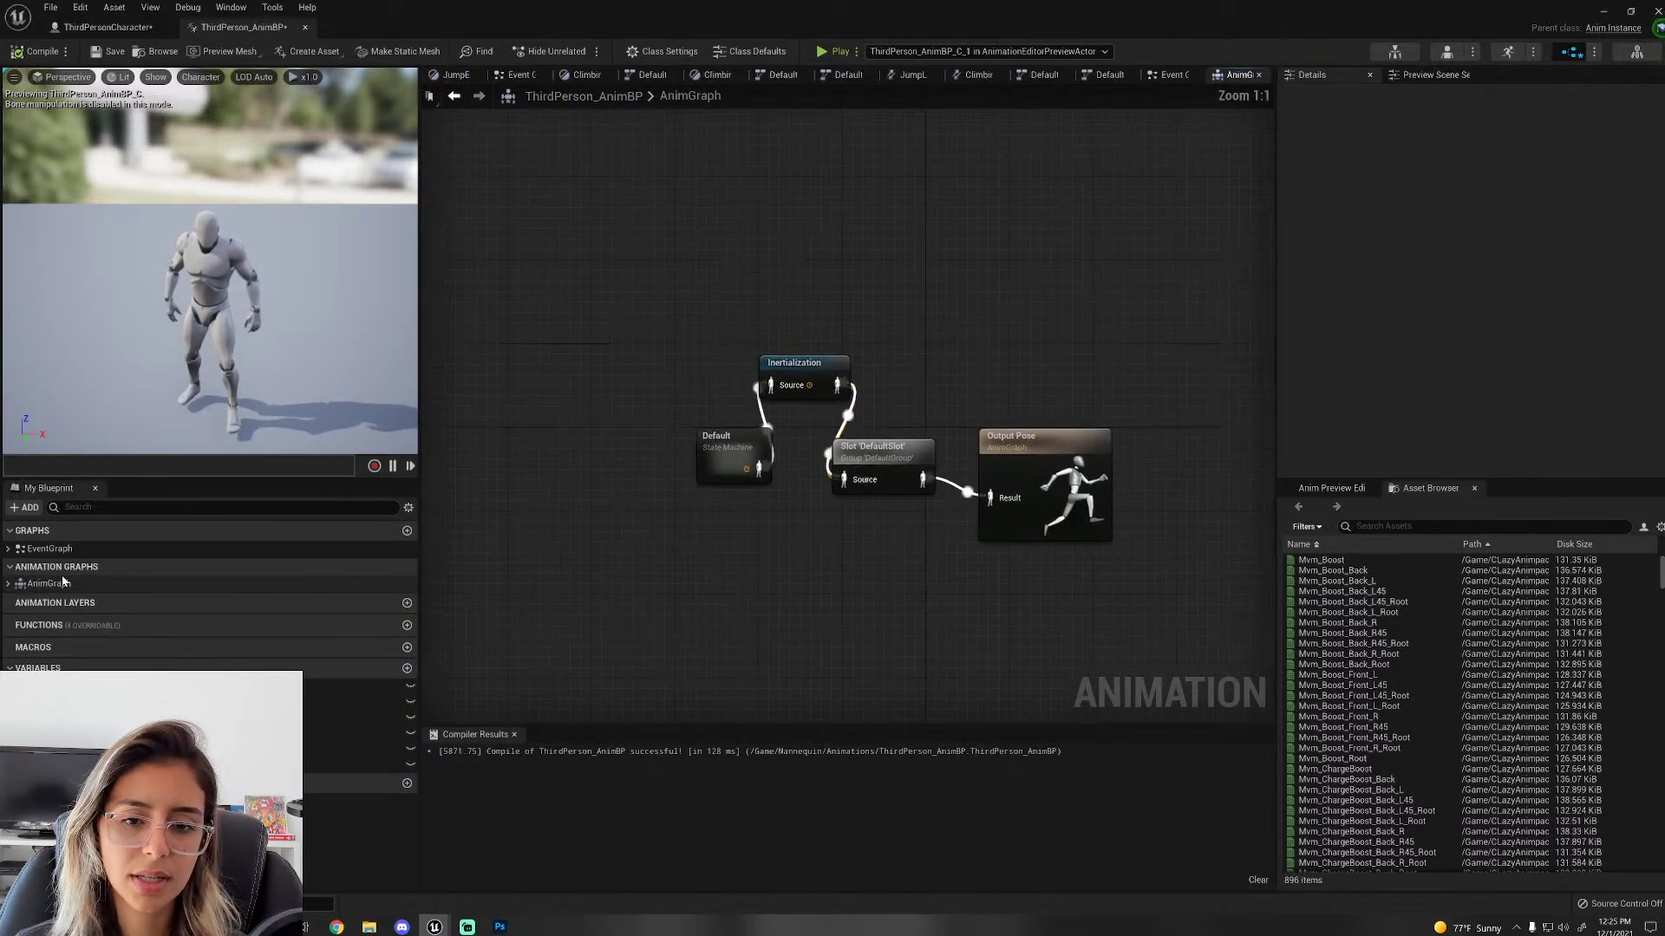
pyautogui.doubleClick(727, 440)
pyautogui.moveTo(639, 352); pyautogui.dragTo(720, 582, button='right')
pyautogui.scroll(-3, 765, 557)
pyautogui.scroll(2, 607, 564)
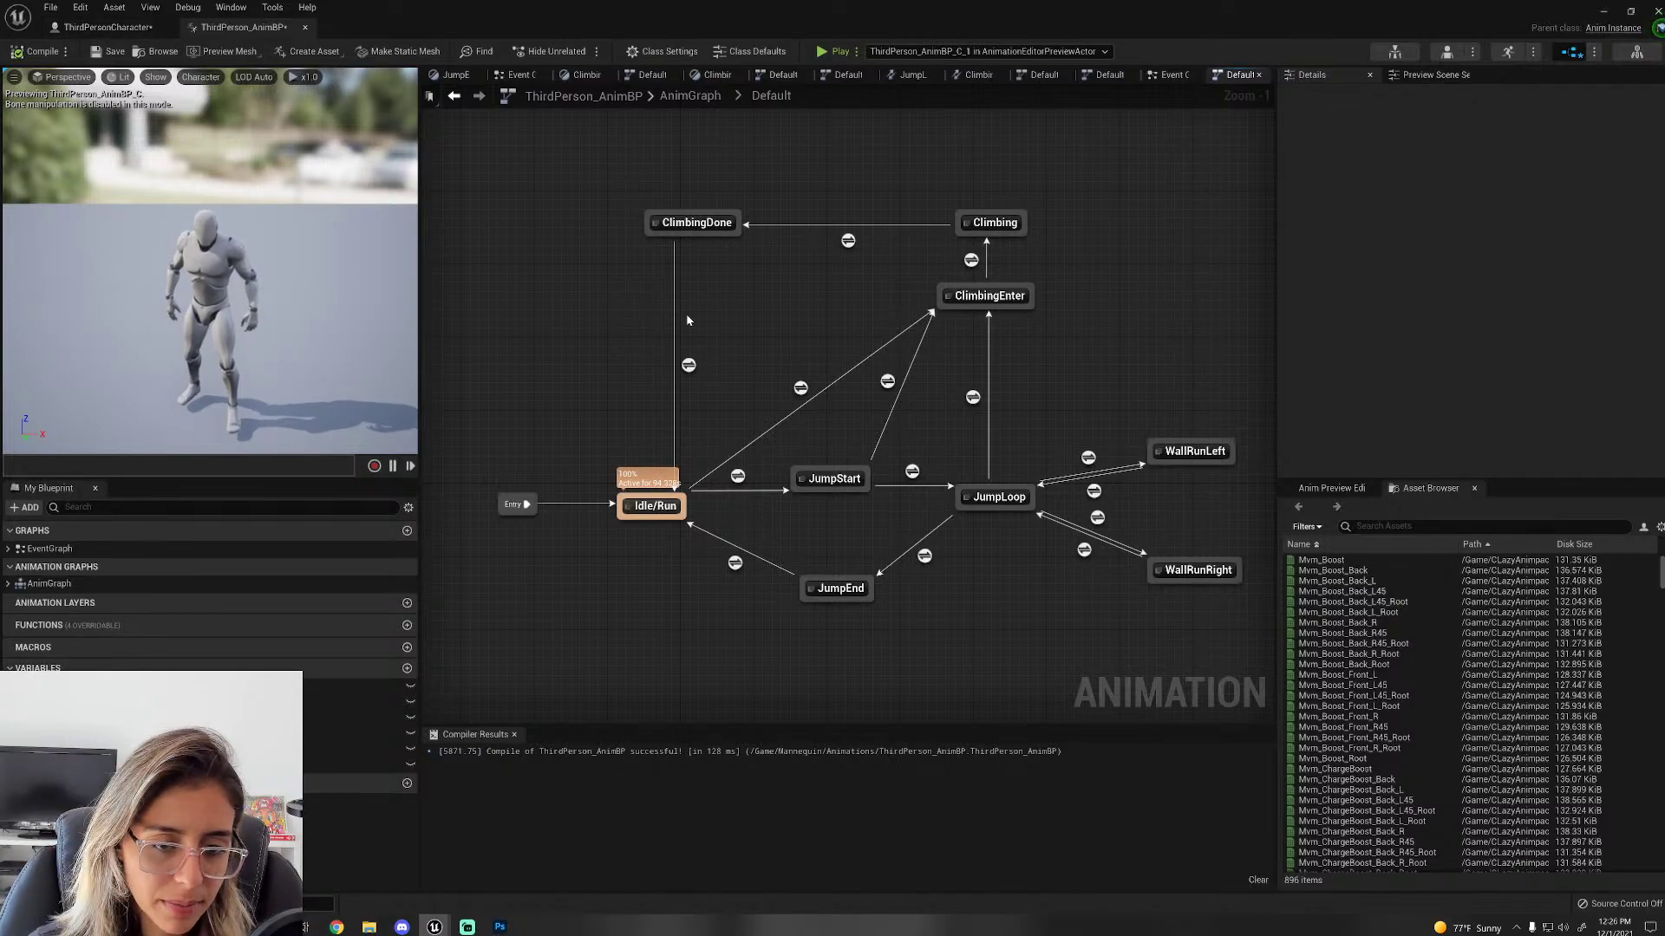
pyautogui.moveTo(621, 314); pyautogui.dragTo(600, 291, button='right')
# Step: Compare the animation state machine with ThirdPersonCharacter's Event Graph and survey the character's commented node groups
pyautogui.click(104, 26)
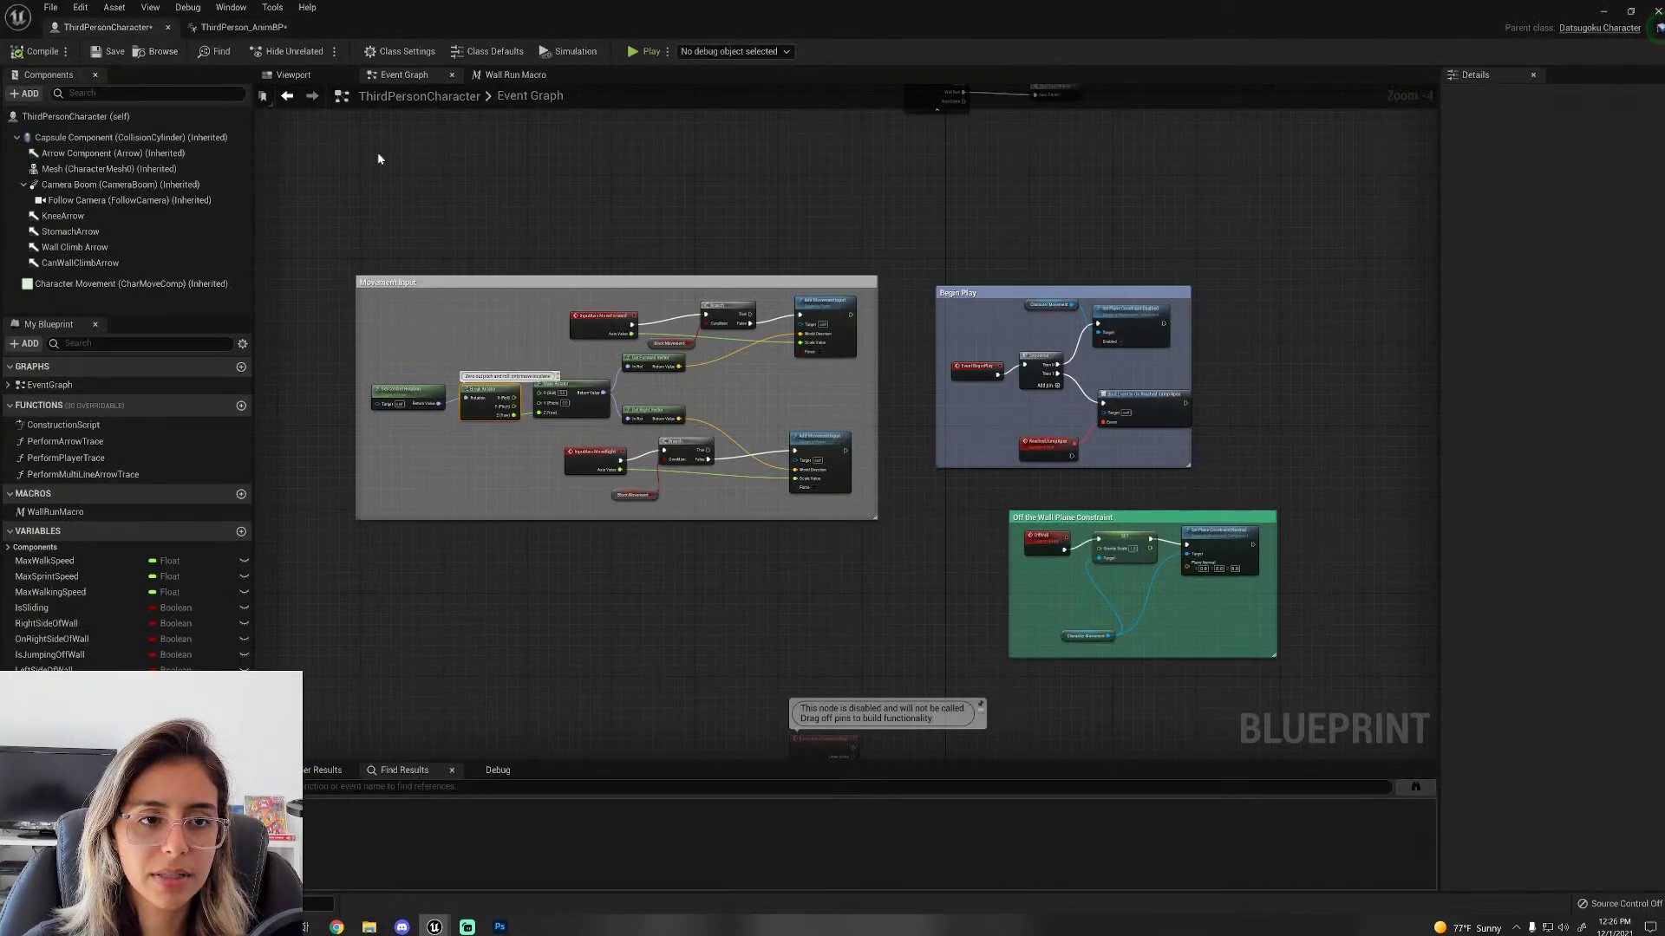
pyautogui.click(239, 27)
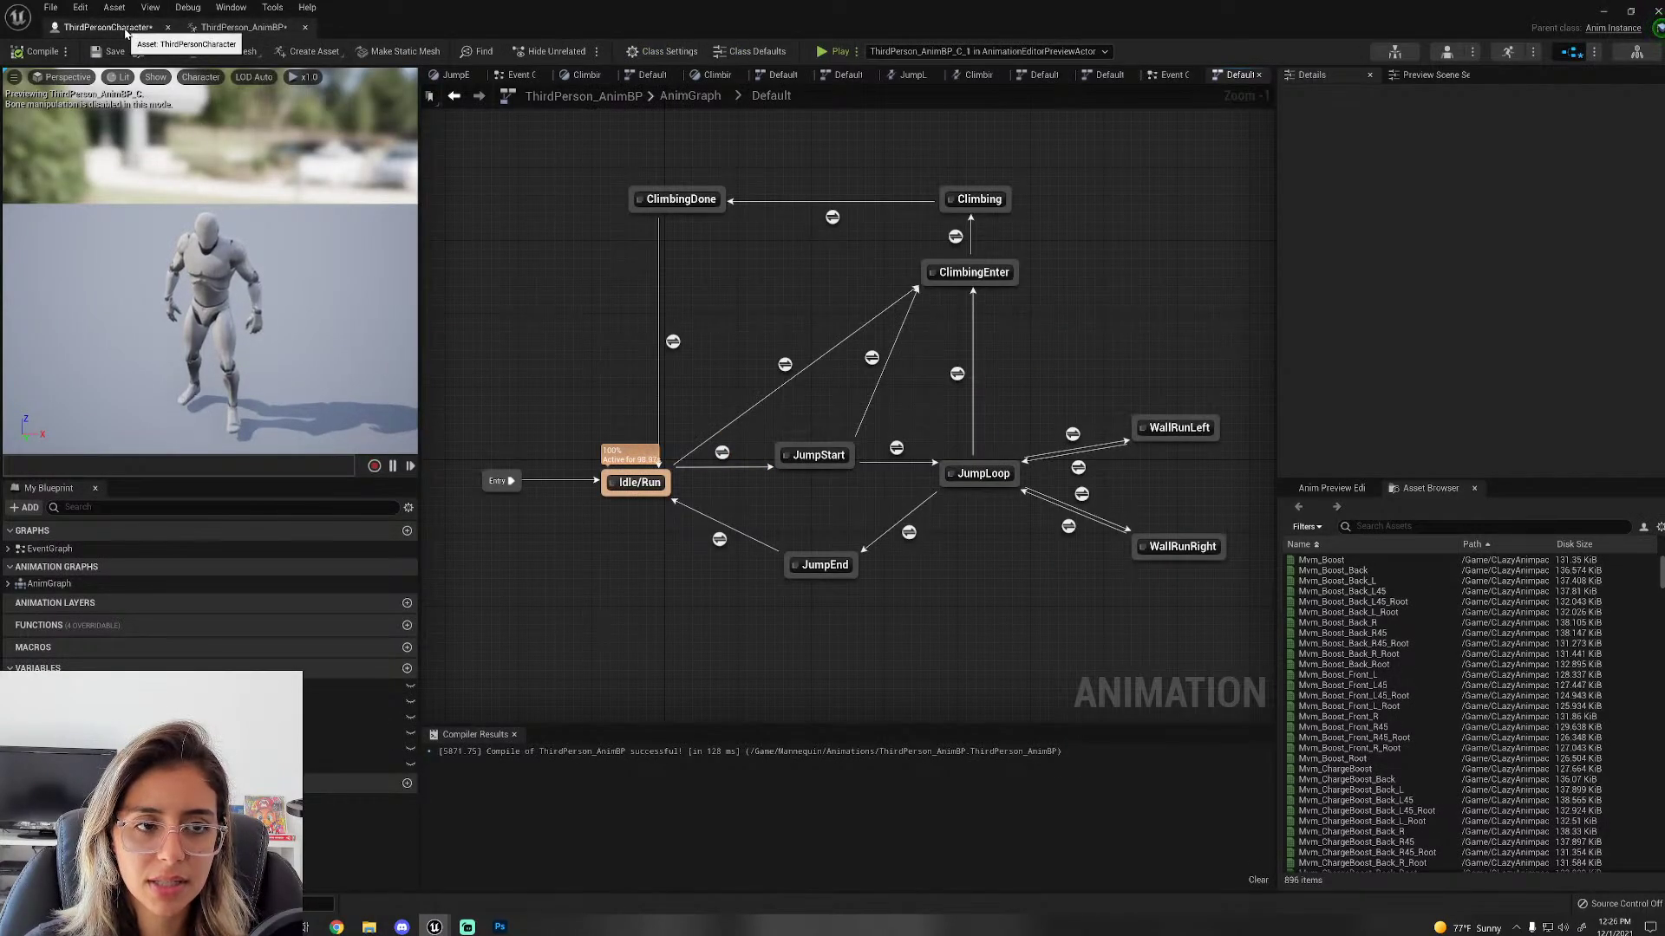
pyautogui.click(126, 31)
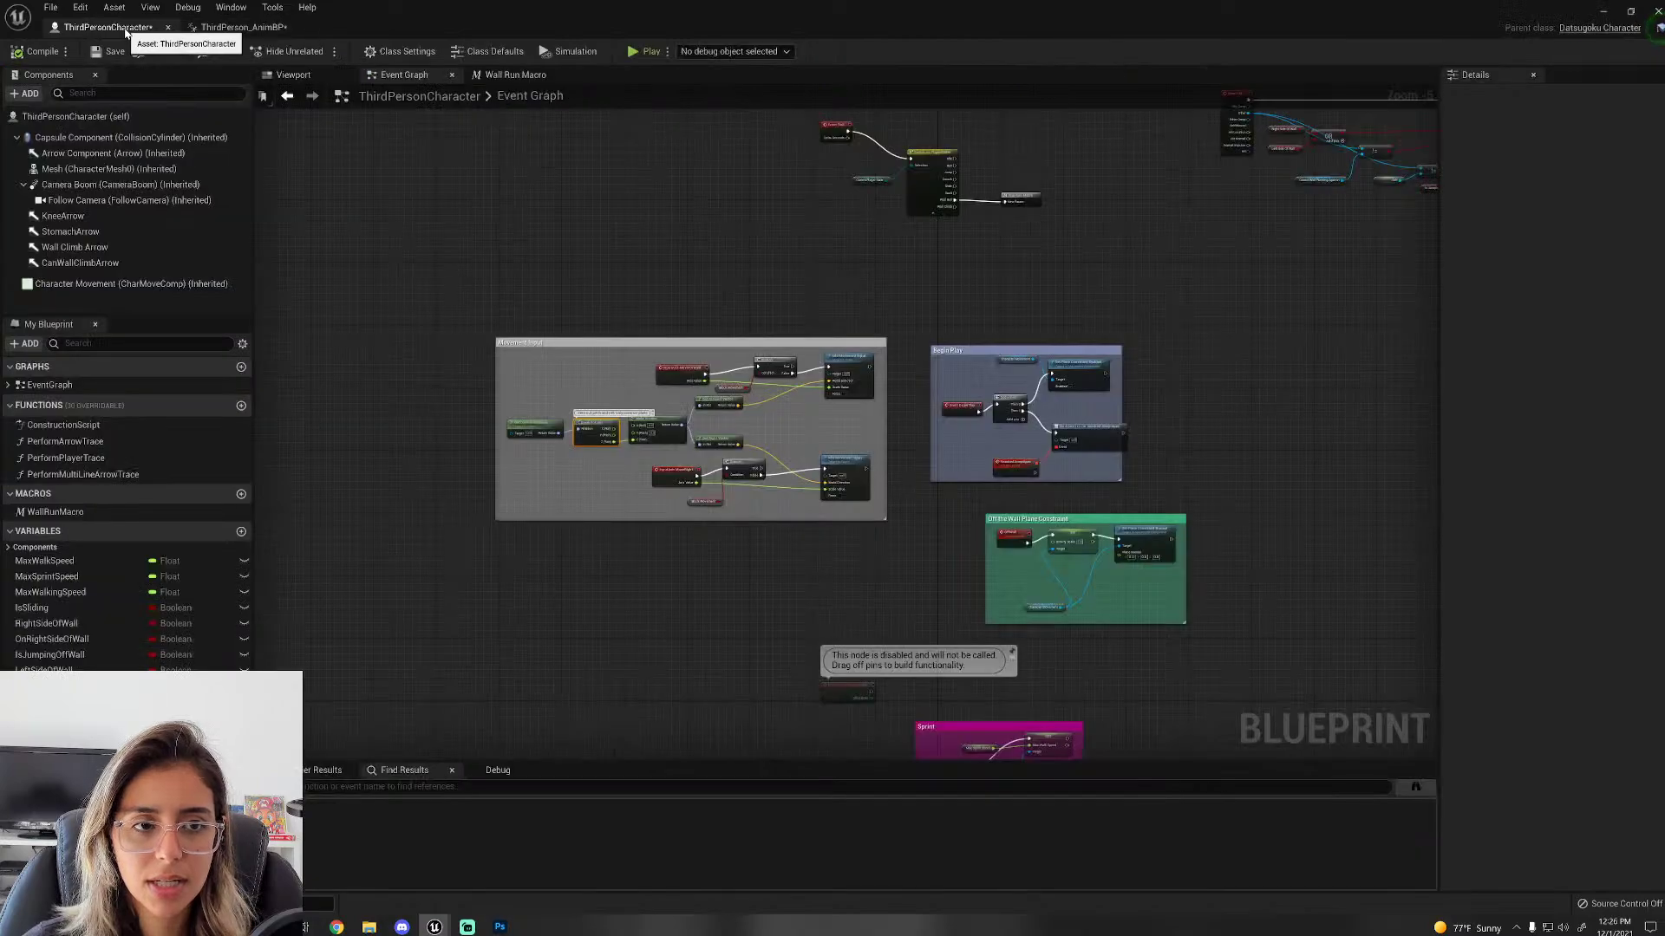
pyautogui.moveTo(1101, 642); pyautogui.dragTo(694, 470, button='right')
pyautogui.moveTo(634, 605); pyautogui.dragTo(870, 174, button='right')
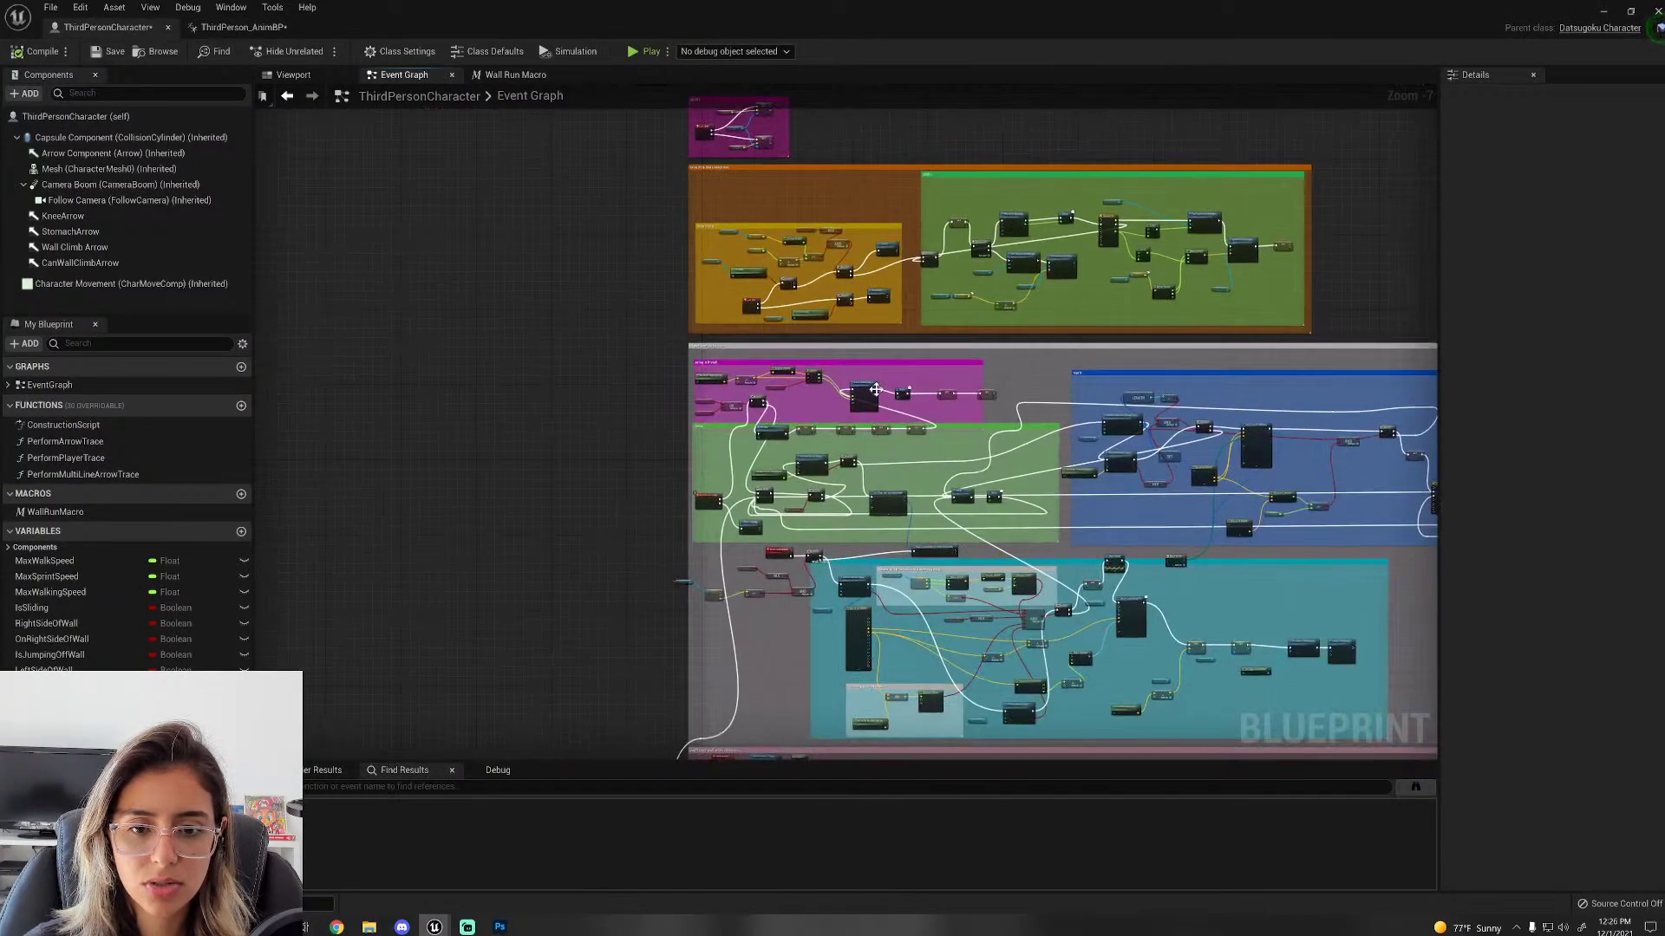
pyautogui.moveTo(913, 641); pyautogui.dragTo(867, 693, button='right')
pyautogui.moveTo(754, 156); pyautogui.dragTo(743, 485, button='right')
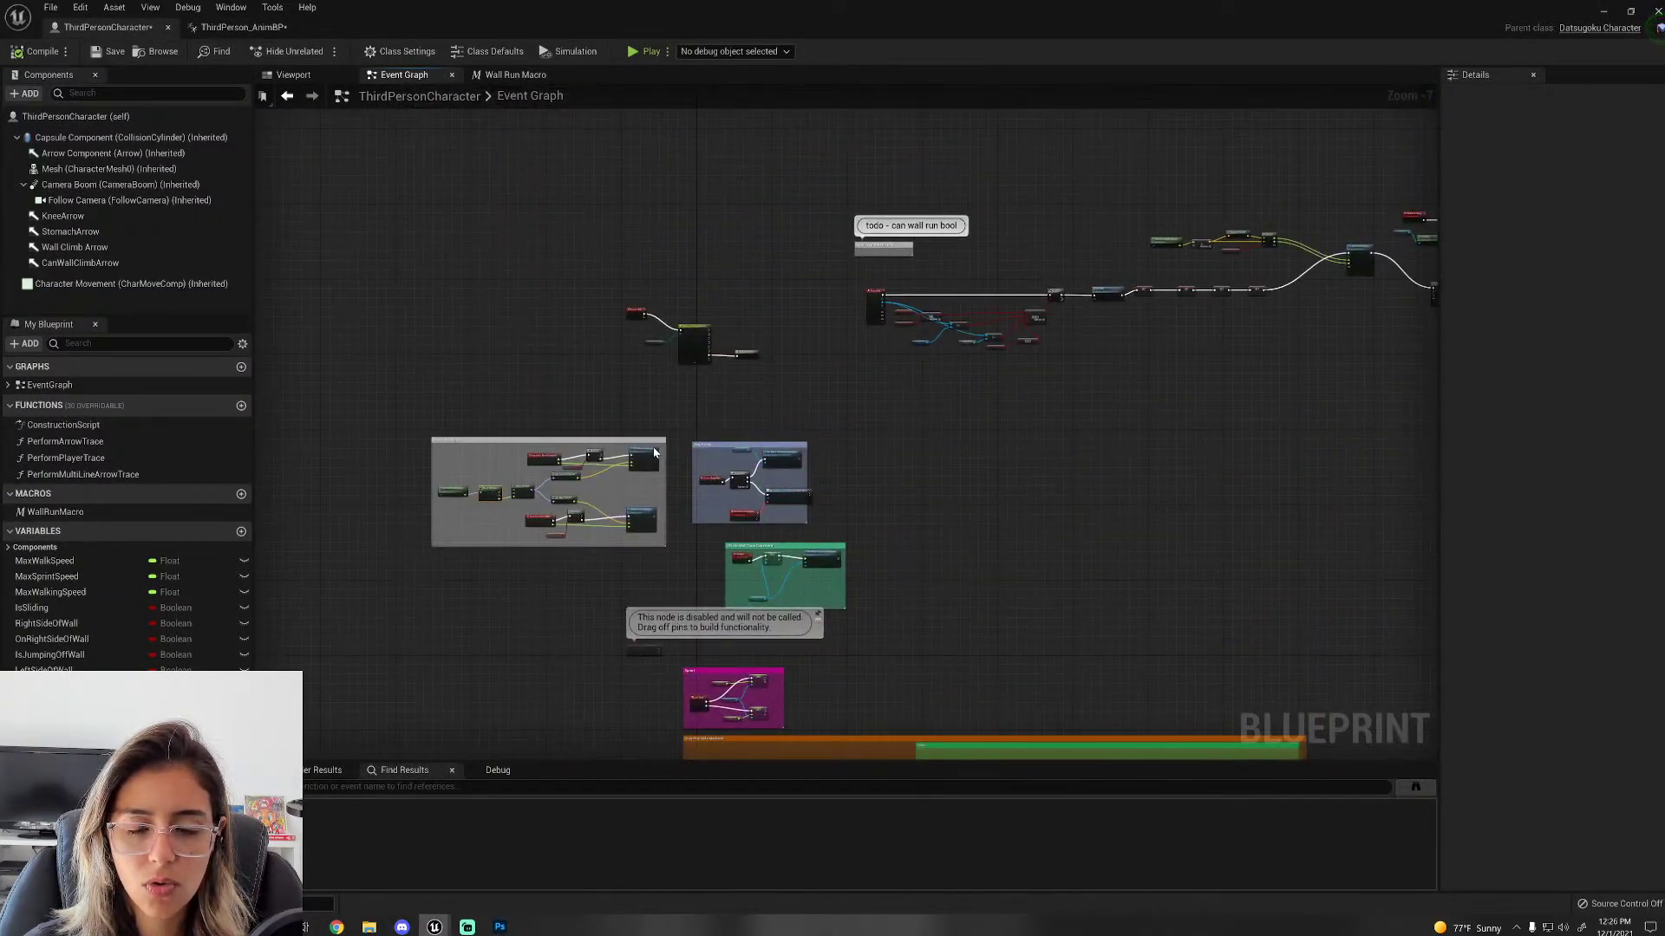
# Step: Examine ThirdPersonCharacter's node groups up close, from Movement Input down to the Jump Off Wall and Jump sections of Player Jumping Logic
pyautogui.scroll(3, 742, 484)
pyautogui.scroll(3, 743, 487)
pyautogui.moveTo(610, 647); pyautogui.dragTo(1070, 257, button='right')
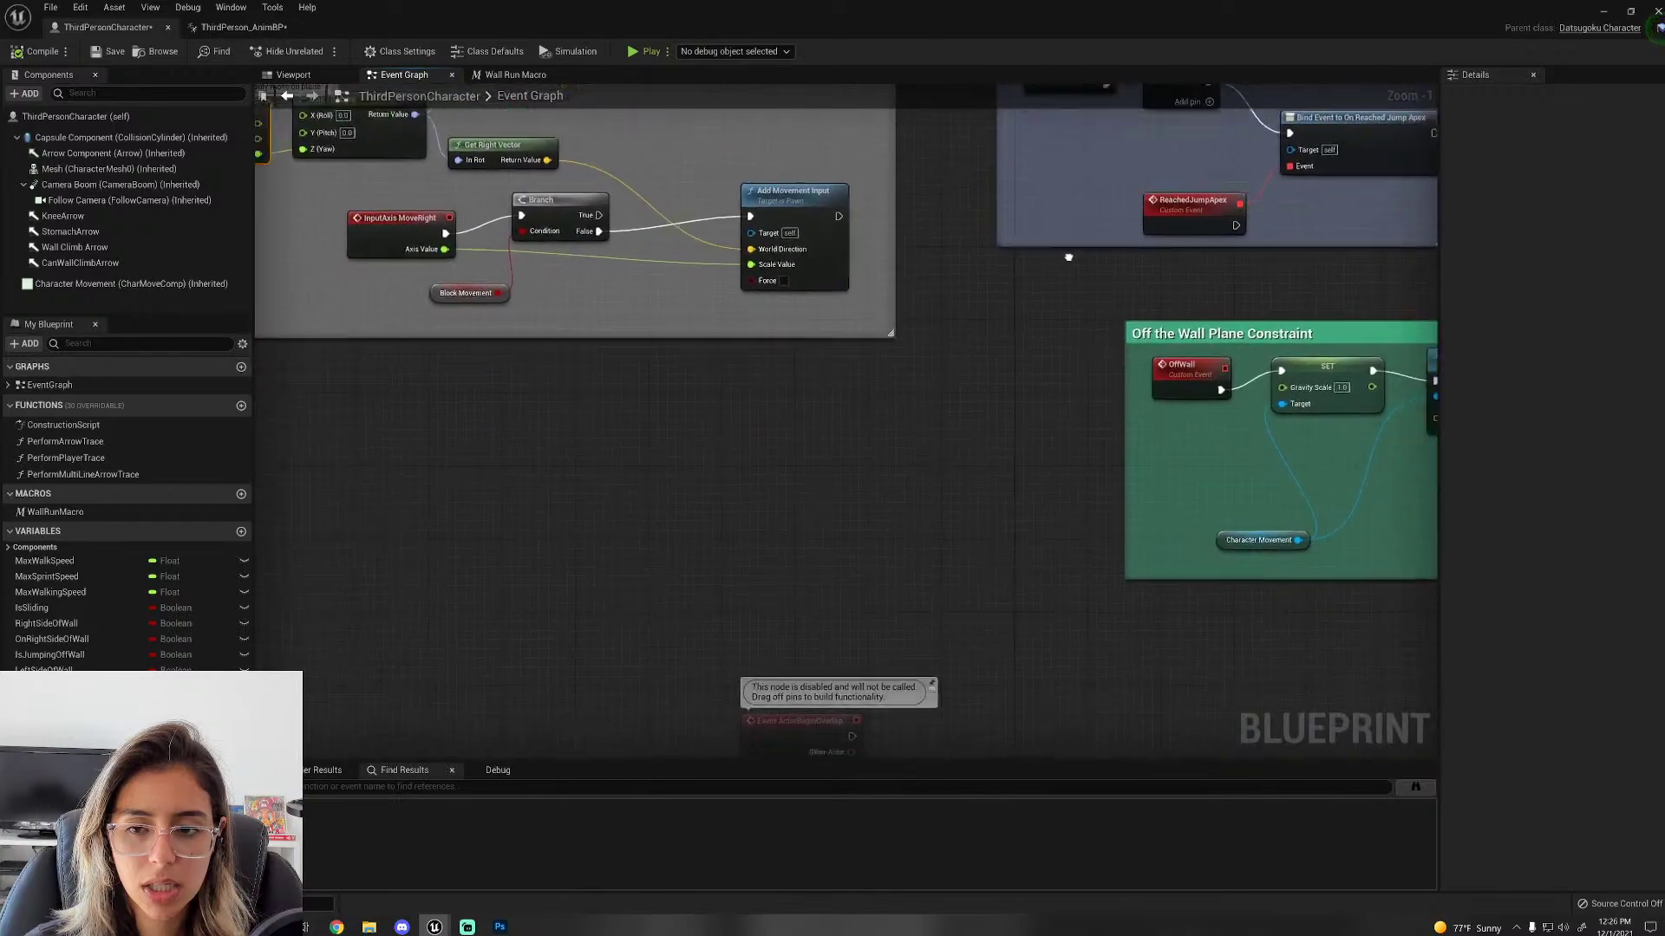
pyautogui.moveTo(1334, 704); pyautogui.dragTo(913, 117, button='right')
pyautogui.moveTo(911, 720); pyautogui.dragTo(867, 433, button='right')
pyautogui.moveTo(867, 693); pyautogui.dragTo(867, 547, button='right')
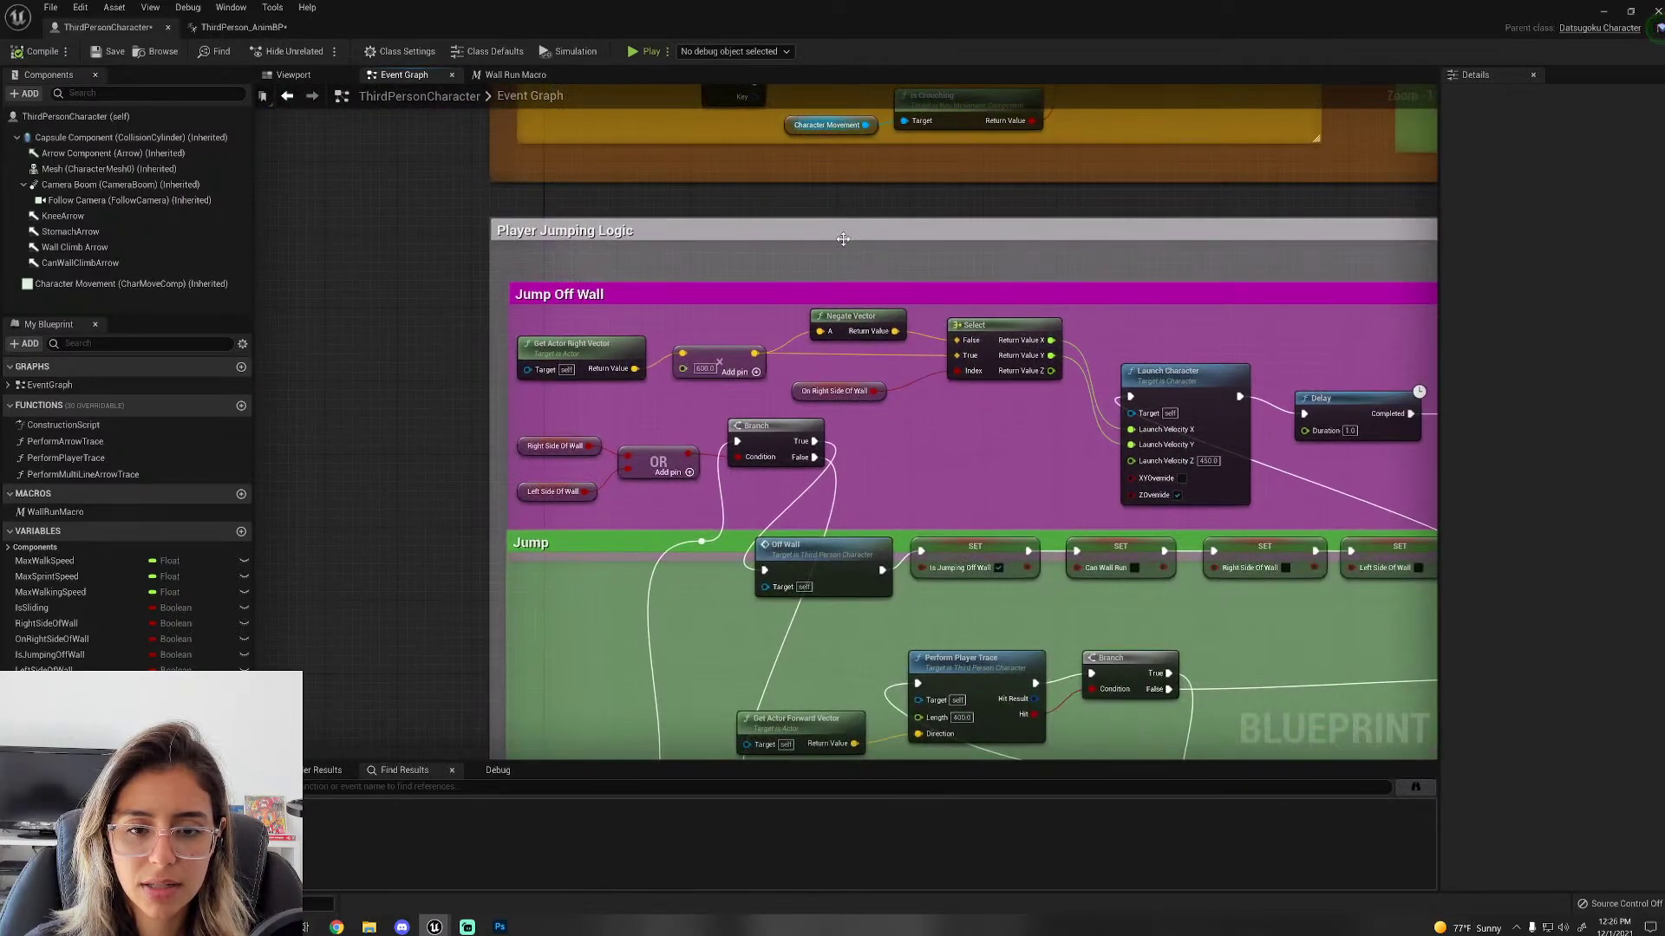
pyautogui.moveTo(503, 745); pyautogui.dragTo(467, 453, button='right')
pyautogui.moveTo(630, 416); pyautogui.dragTo(647, 375, button='right')
pyautogui.scroll(-1, 648, 376)
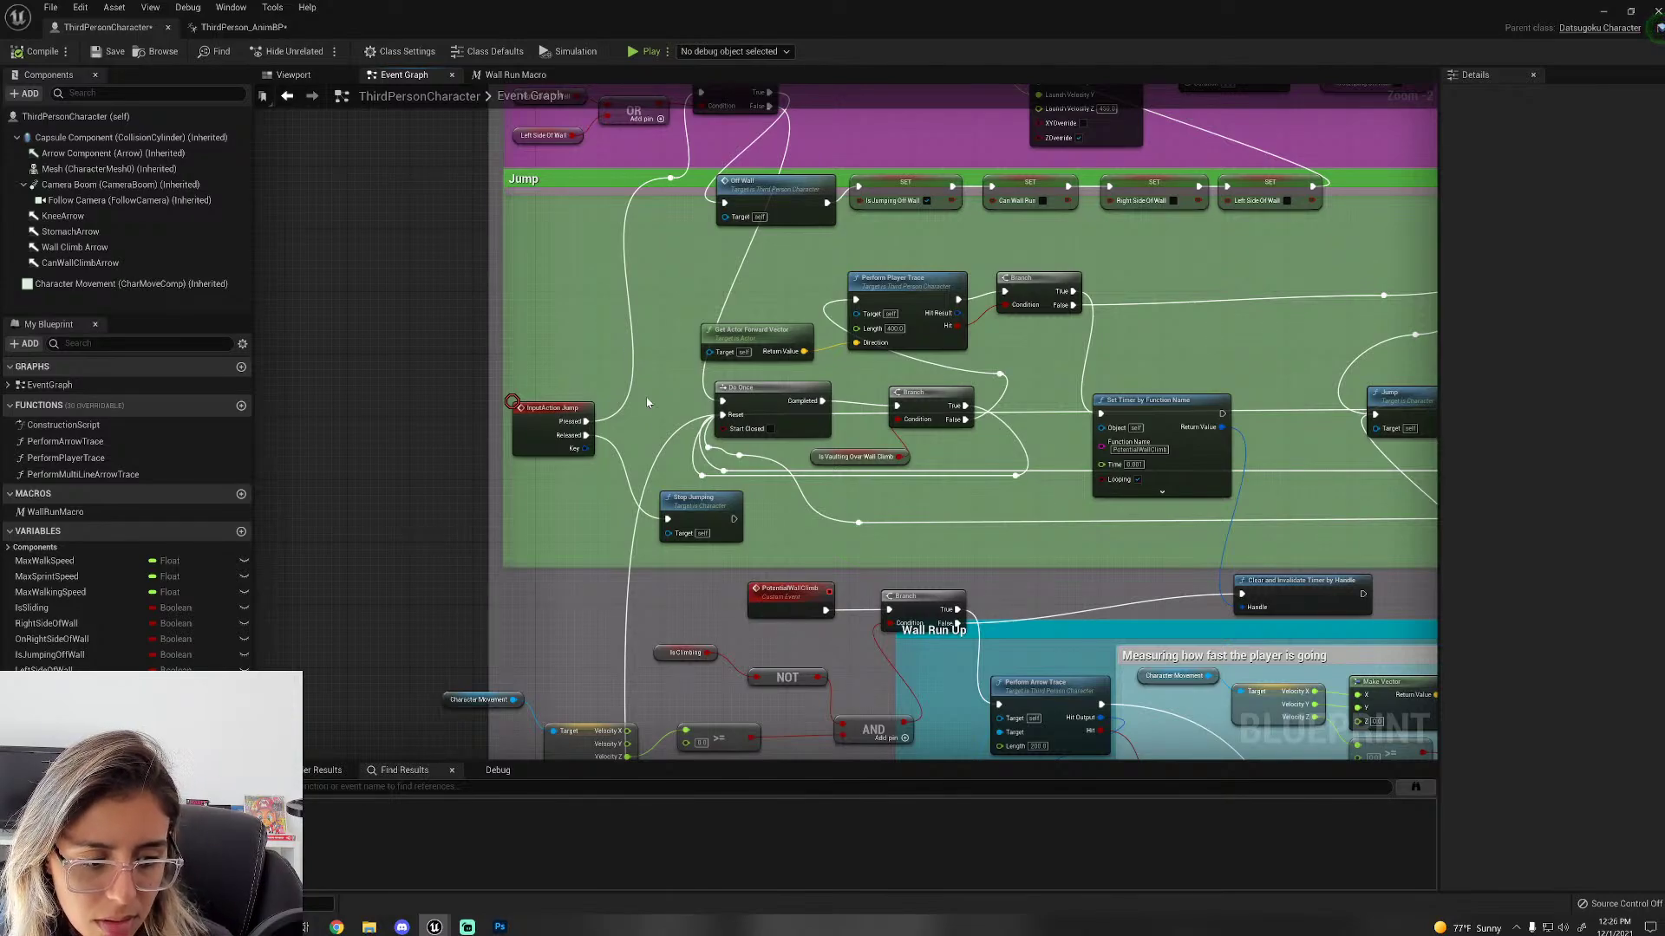
pyautogui.scroll(-2, 626, 365)
pyautogui.moveTo(623, 354); pyautogui.dragTo(788, 693, button='right')
pyautogui.moveTo(714, 99); pyautogui.dragTo(726, 473, button='right')
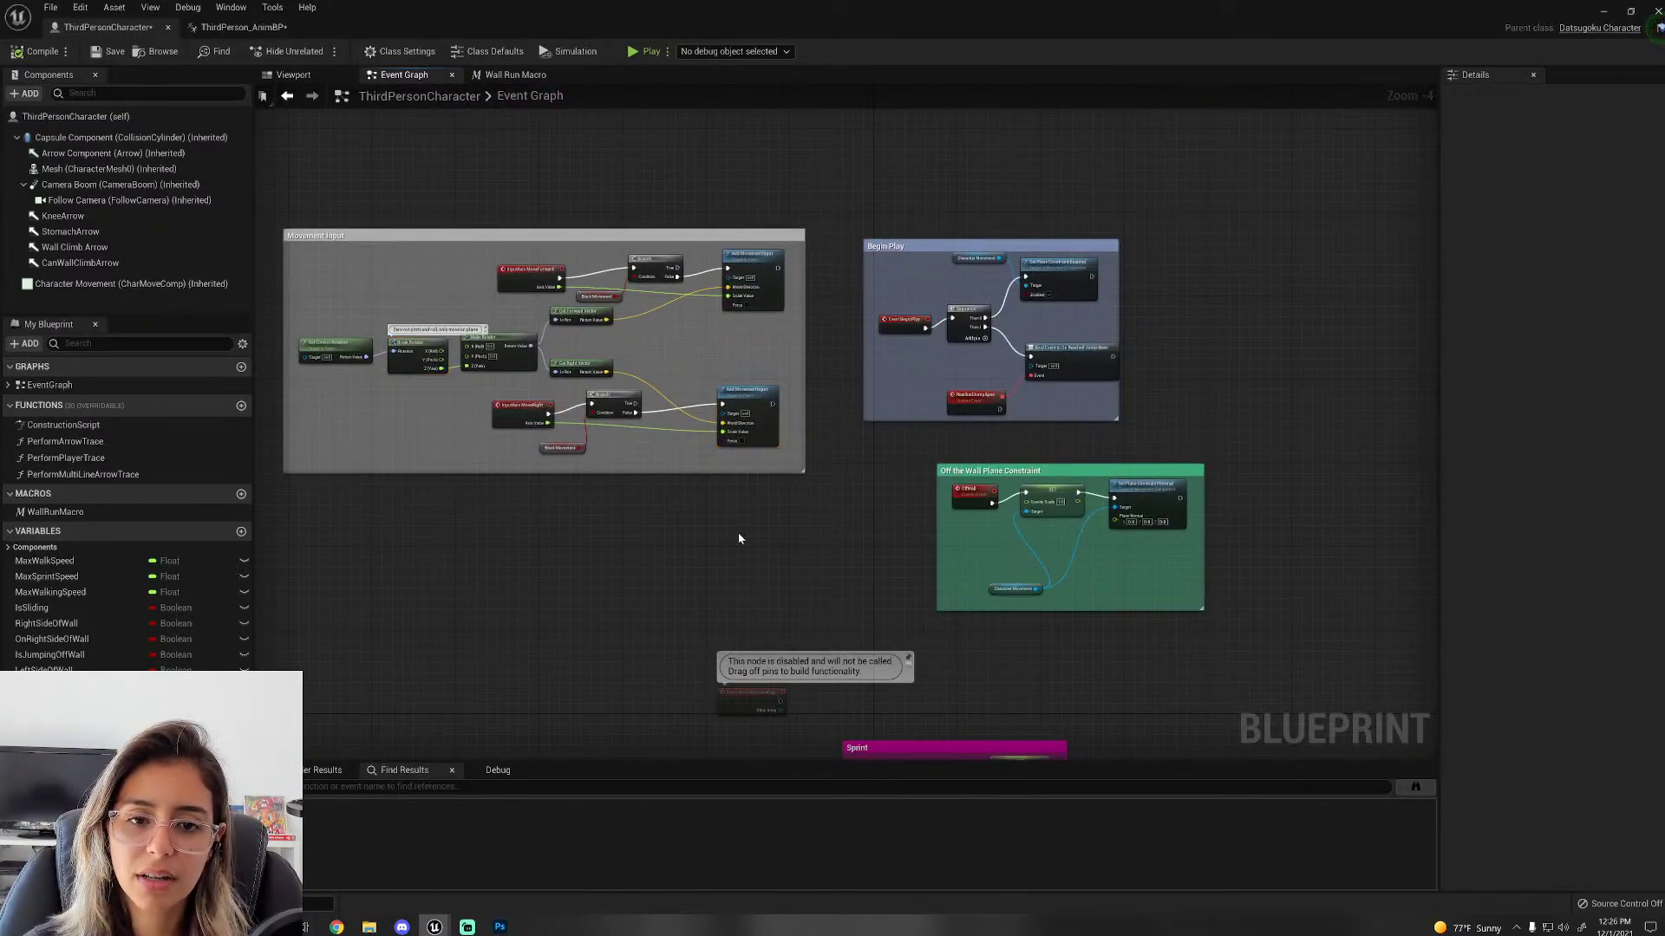
# Step: Undo the latest node rename and node move in ThirdPersonCharacter's Event Graph
pyautogui.scroll(-4, 739, 534)
pyautogui.moveTo(733, 533); pyautogui.dragTo(739, 622, button='right')
pyautogui.scroll(4, 874, 467)
pyautogui.hotkey('ctrl', 'z')
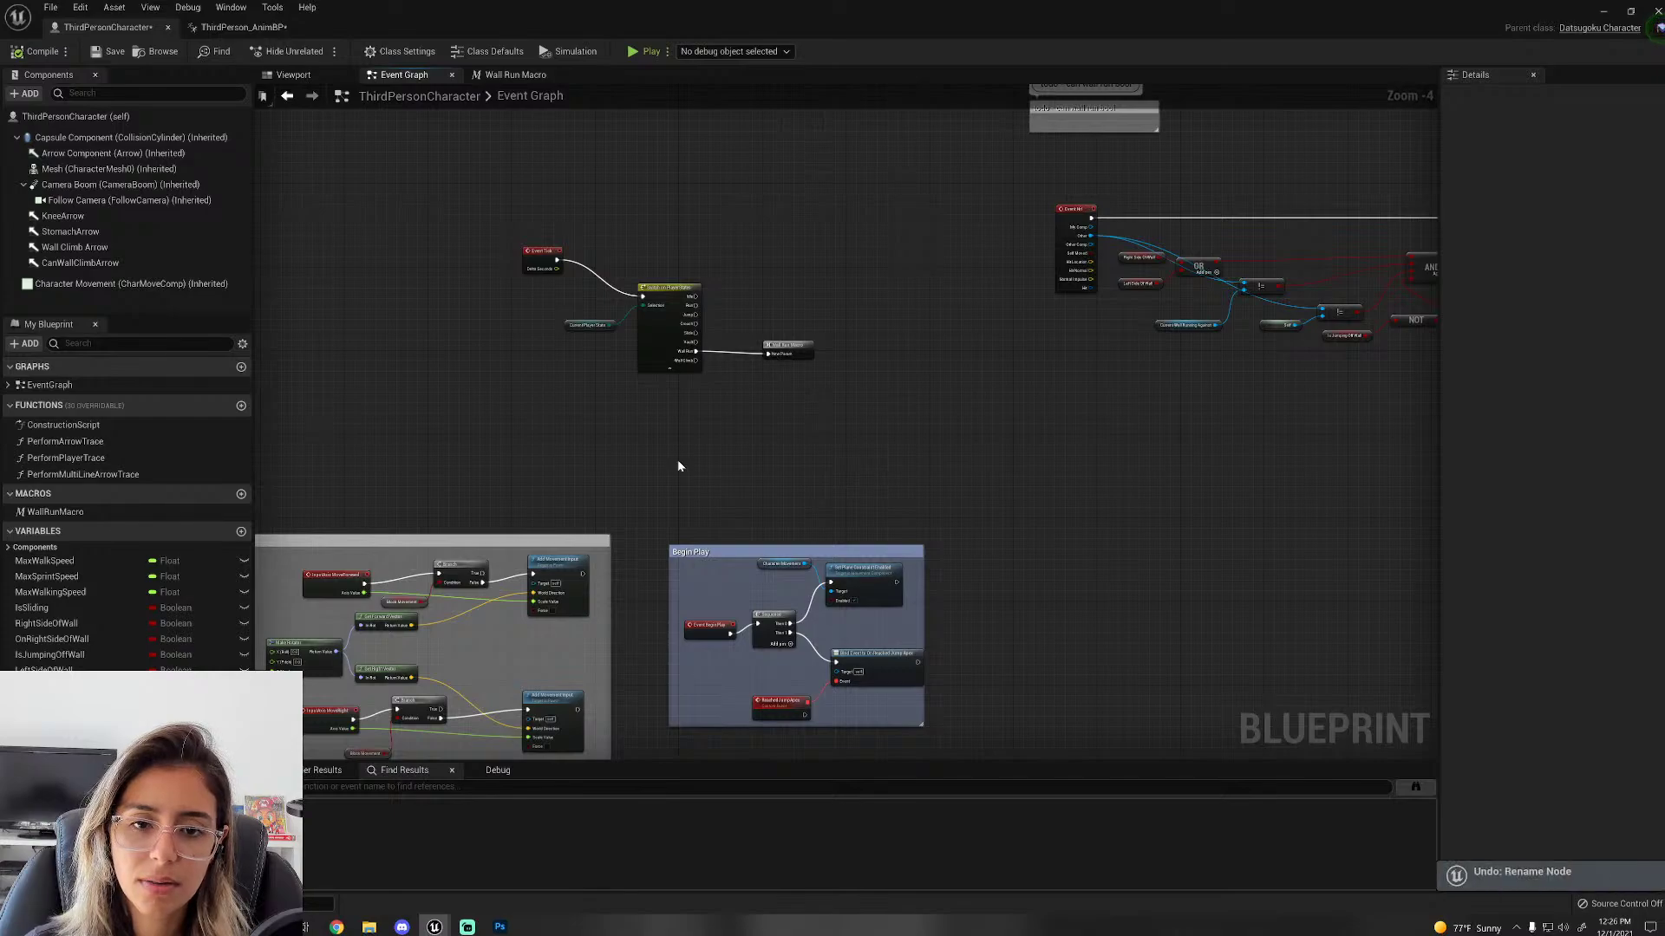
pyautogui.hotkey('ctrl', 'z')
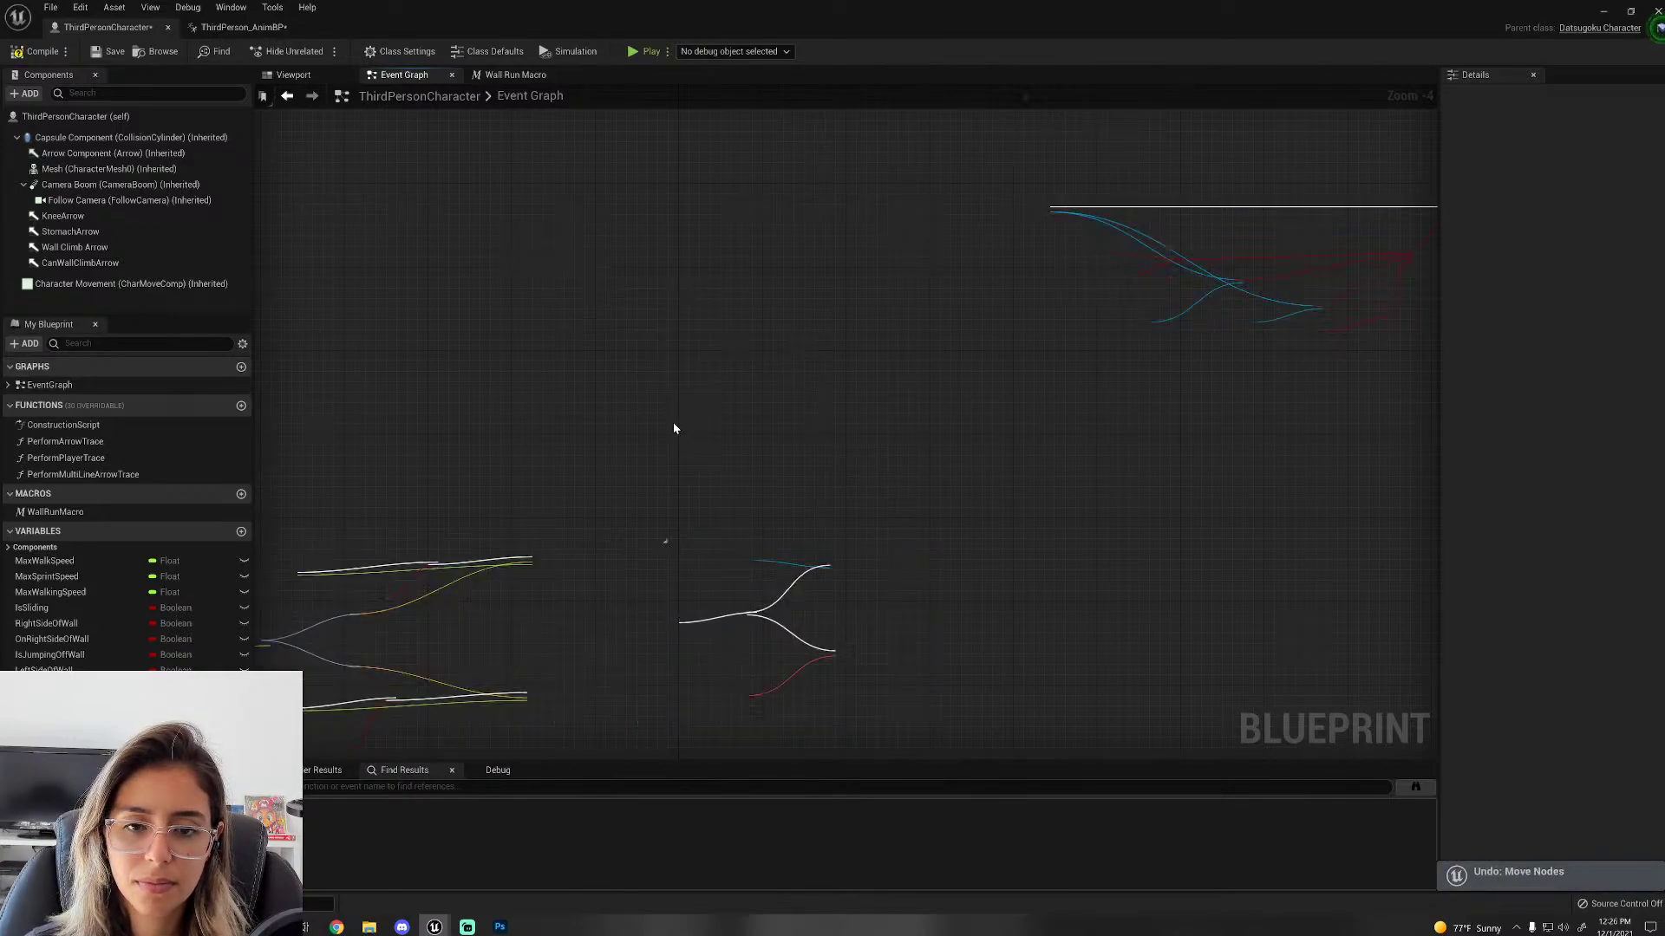
# Step: Undo the recent pin link changes and node moves around Event Tick, the player-state switch and the Wall Run macro node
pyautogui.moveTo(673, 428); pyautogui.dragTo(840, 436, button='right')
pyautogui.scroll(-4, 840, 437)
pyautogui.moveTo(902, 346); pyautogui.dragTo(862, 457, button='right')
pyautogui.scroll(-2, 862, 457)
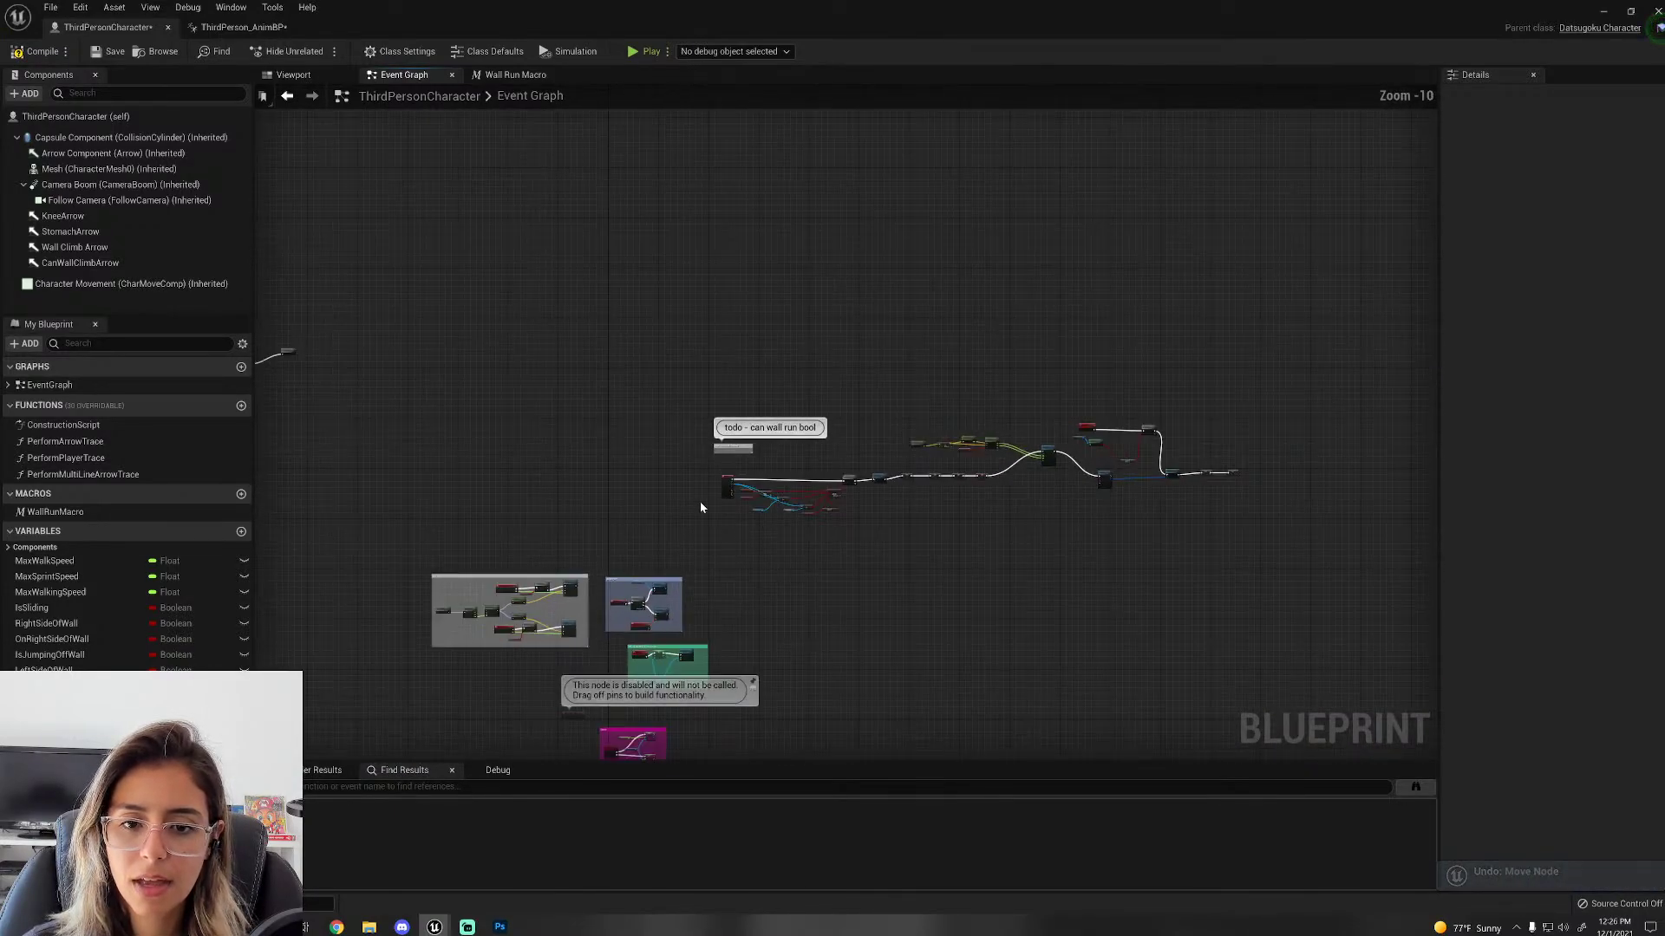
pyautogui.moveTo(699, 501); pyautogui.dragTo(785, 486, button='right')
pyautogui.scroll(3, 865, 536)
pyautogui.scroll(-3, 919, 512)
pyautogui.moveTo(919, 512); pyautogui.dragTo(802, 408, button='right')
pyautogui.hotkey('ctrl', 'z')
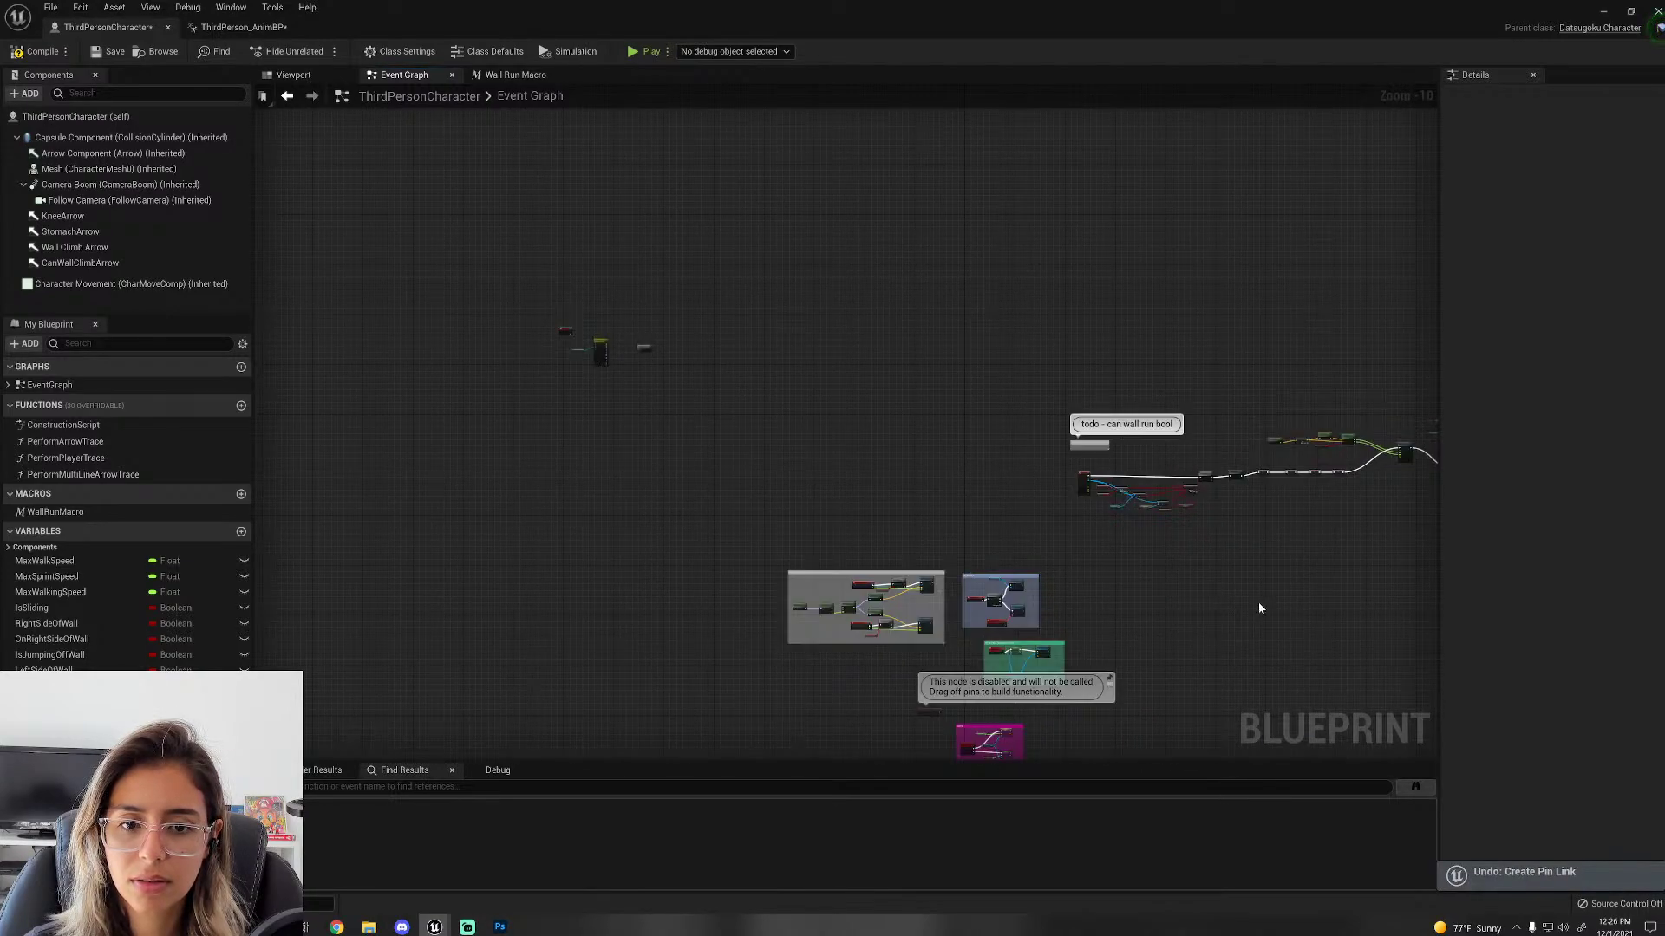
pyautogui.moveTo(1258, 606); pyautogui.dragTo(1082, 533, button='right')
pyautogui.hotkey('ctrl', 'z')
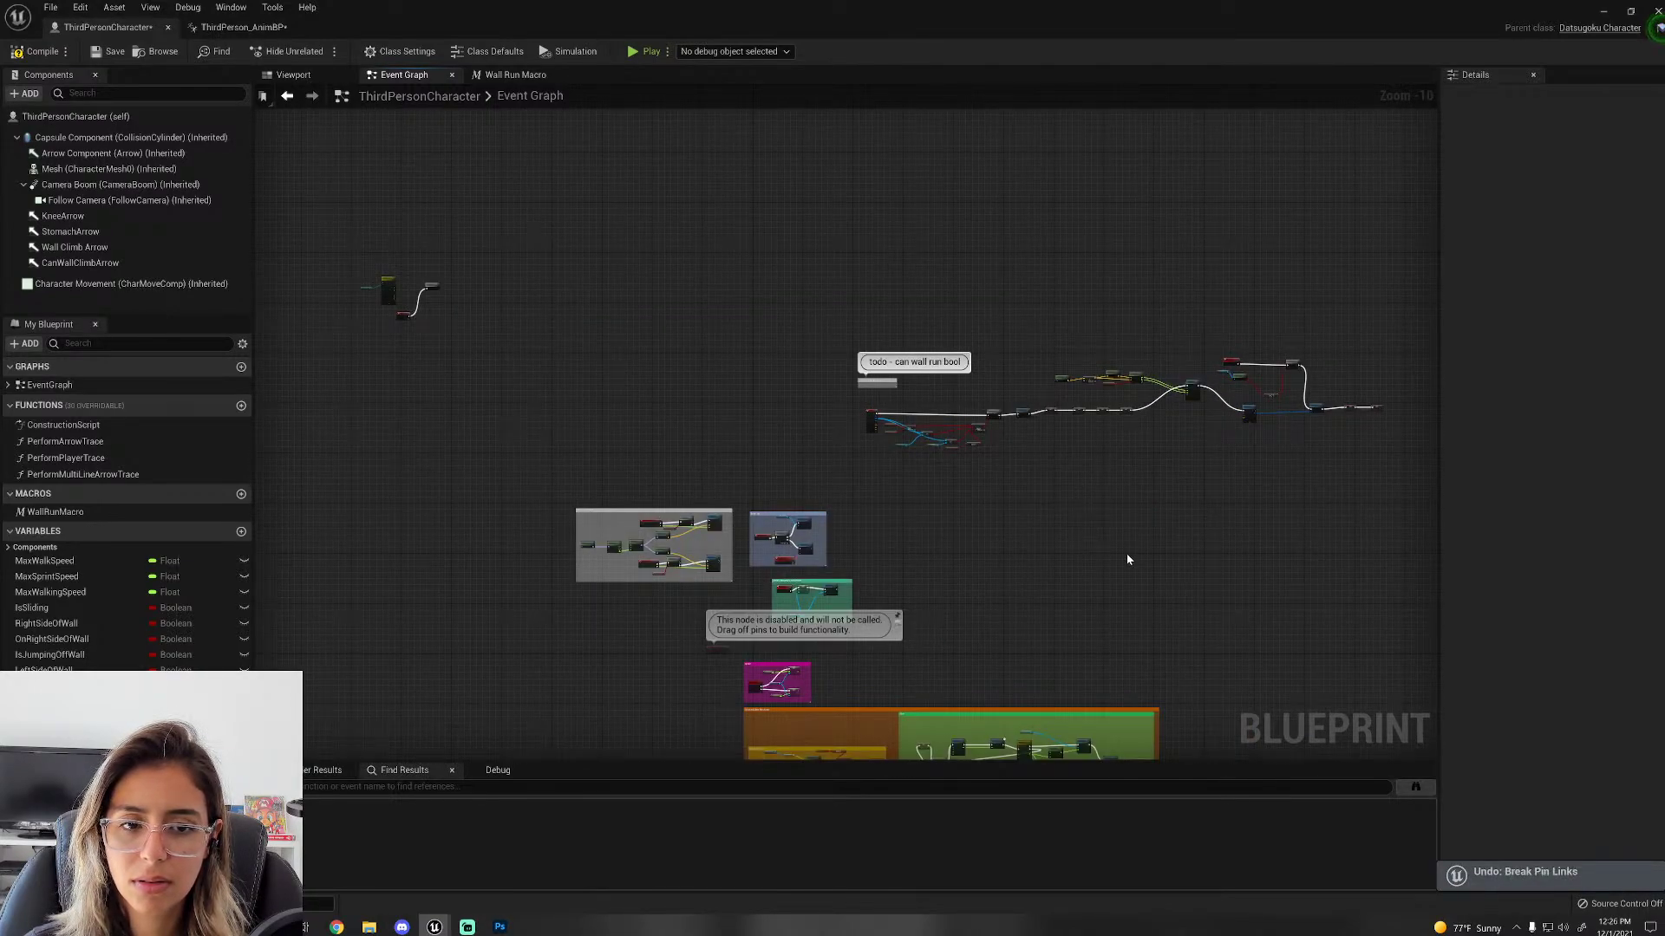
pyautogui.hotkey('ctrl', 'z')
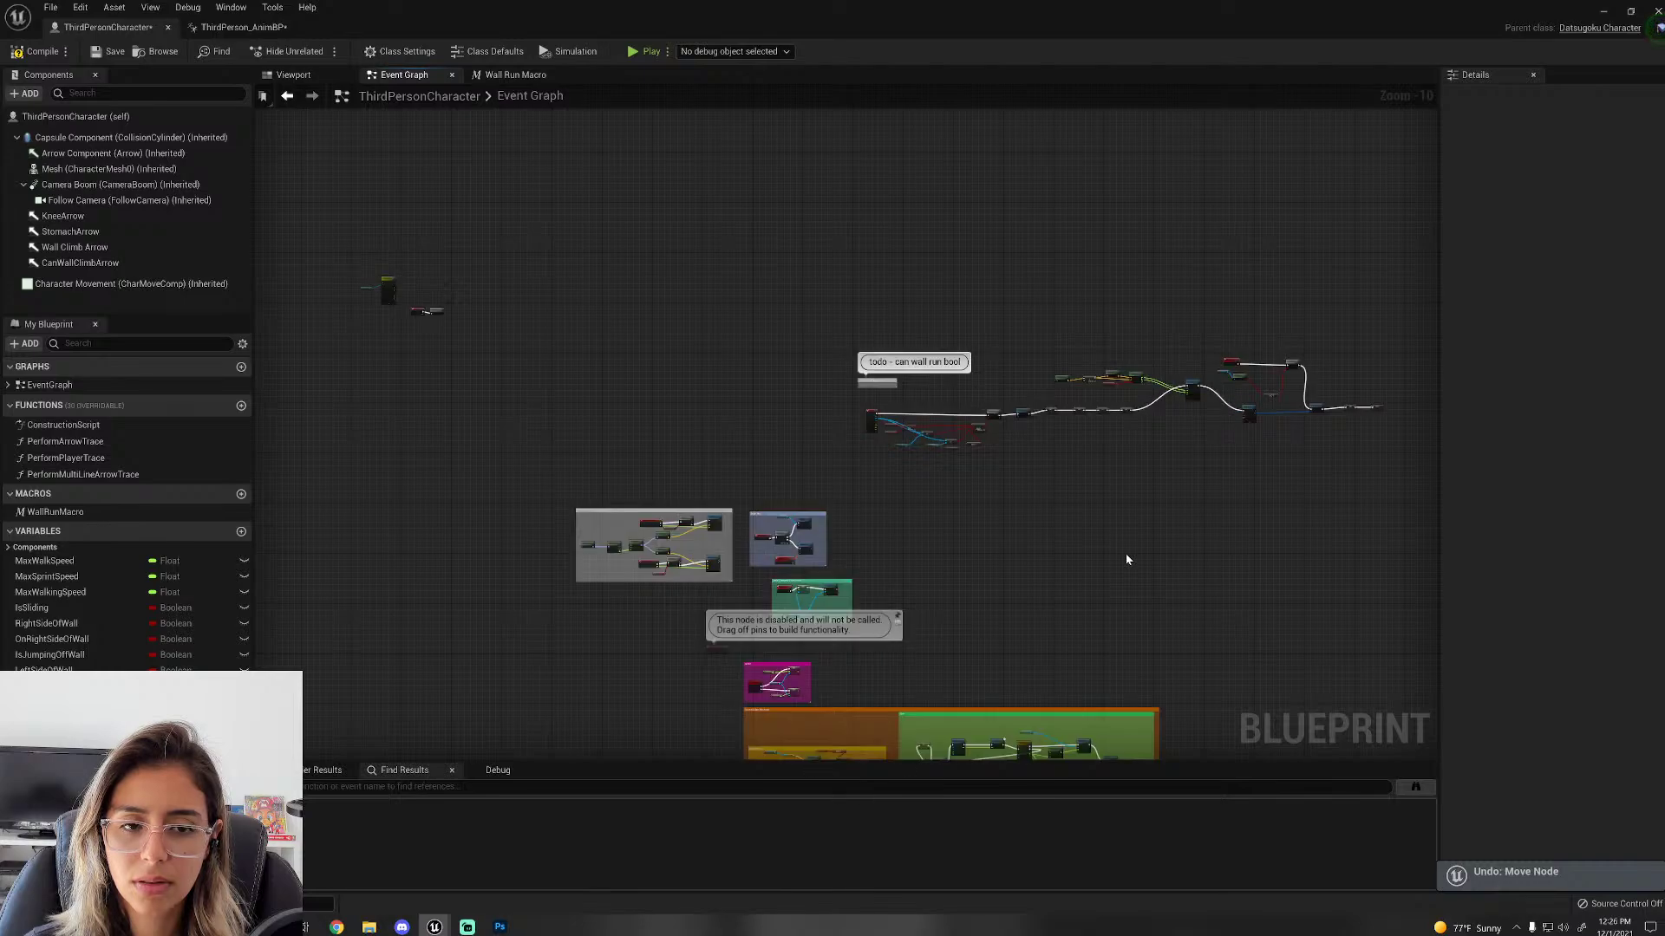
pyautogui.hotkey('ctrl', 'z')
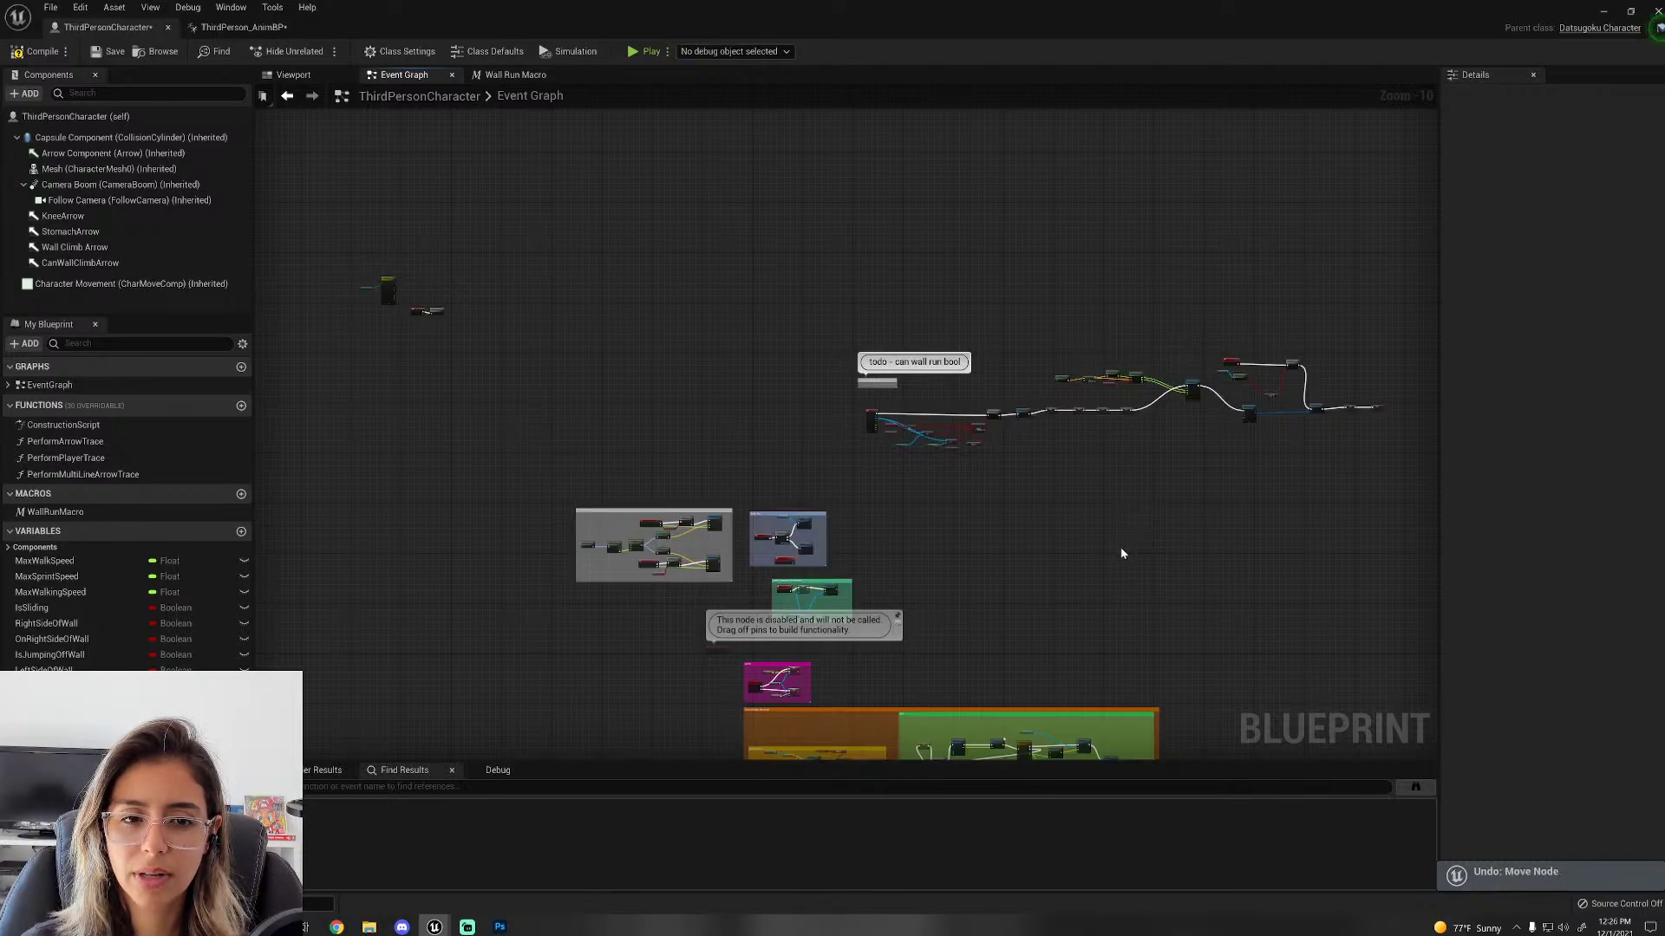
# Step: Undo the wall-run macro's input parameter, rename and node collapse, along with the break of Event Tick's link to the Wall Running nodes
pyautogui.hotkey('ctrl', 'z')
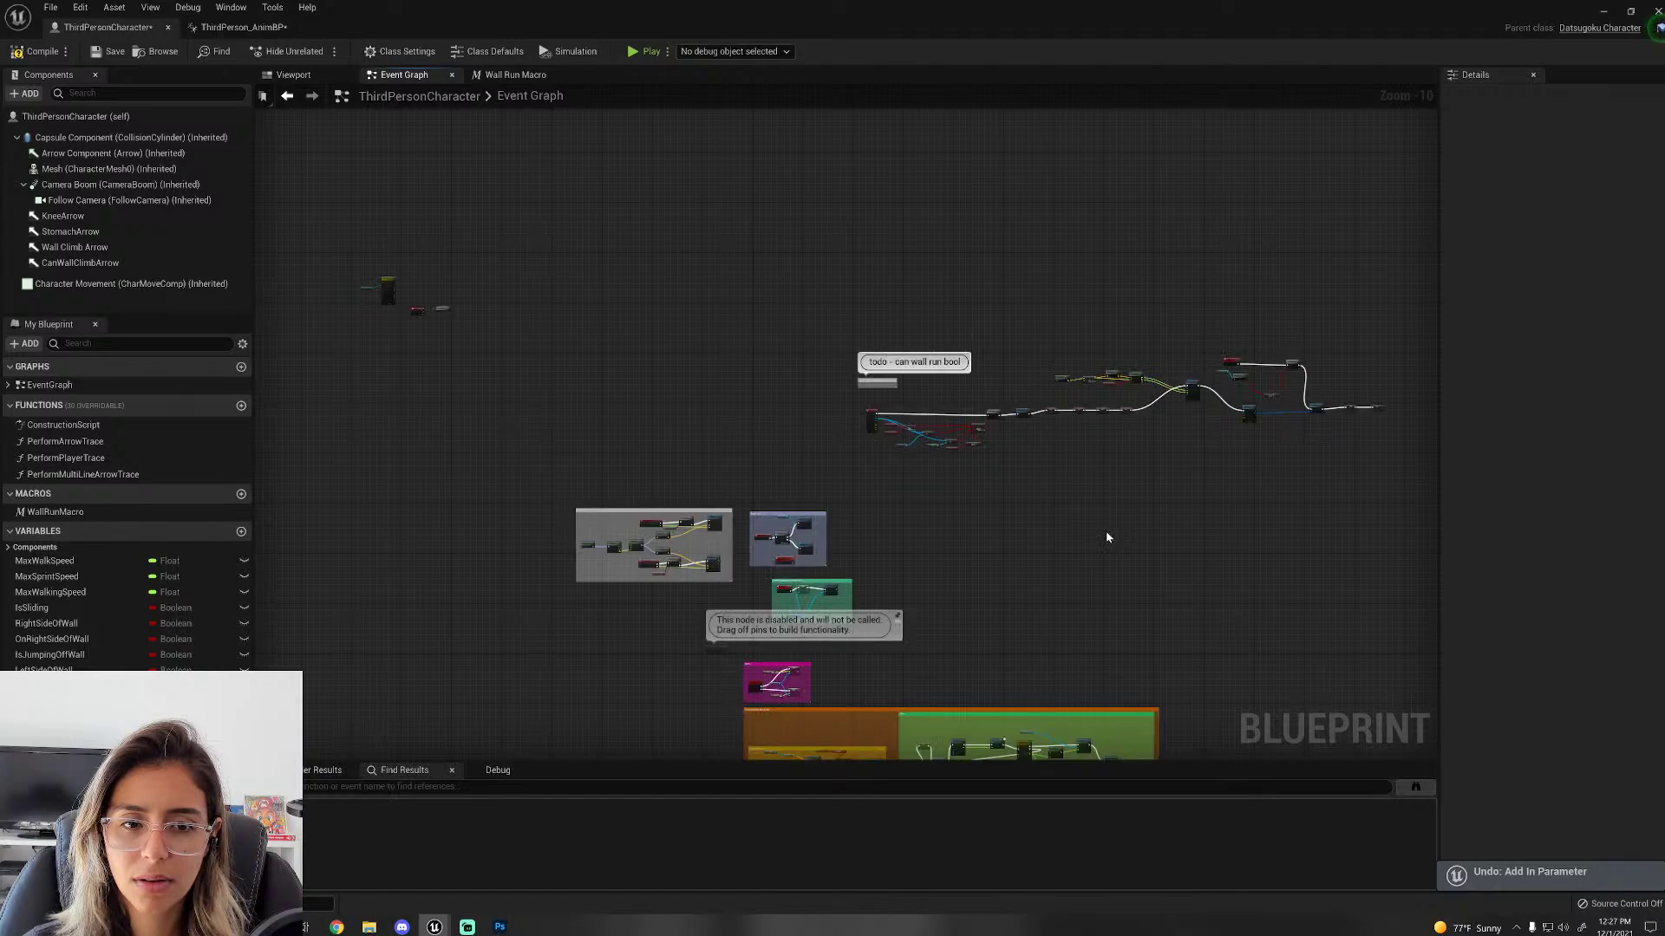
pyautogui.hotkey('ctrl', 'z')
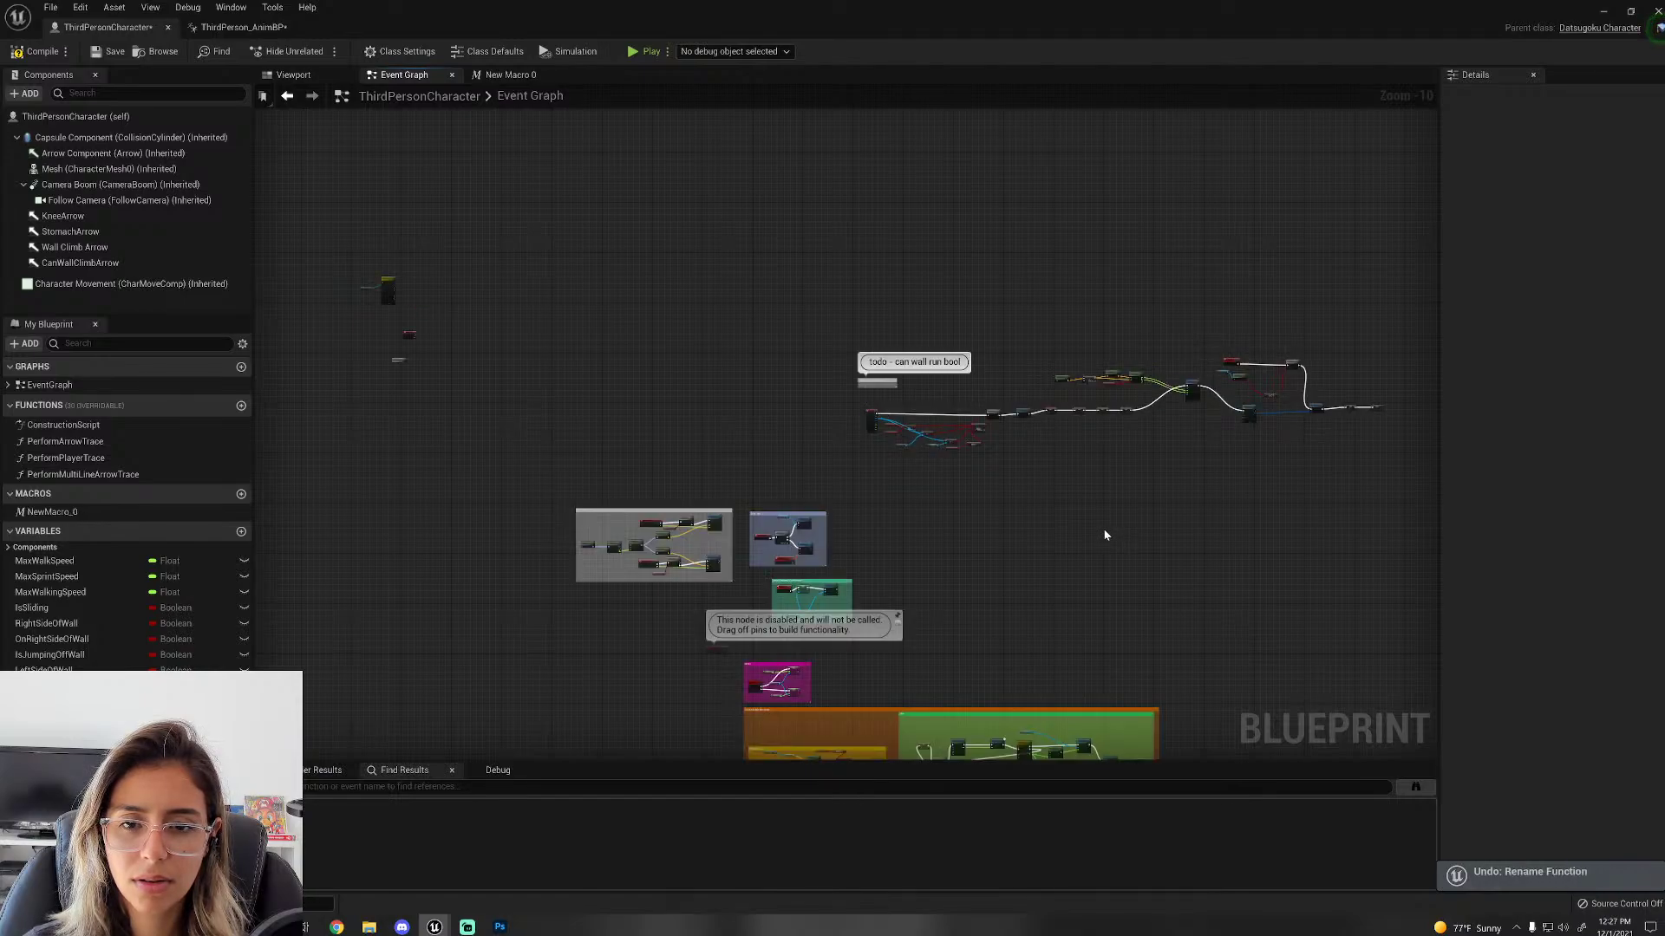
pyautogui.hotkey('ctrl', 'z')
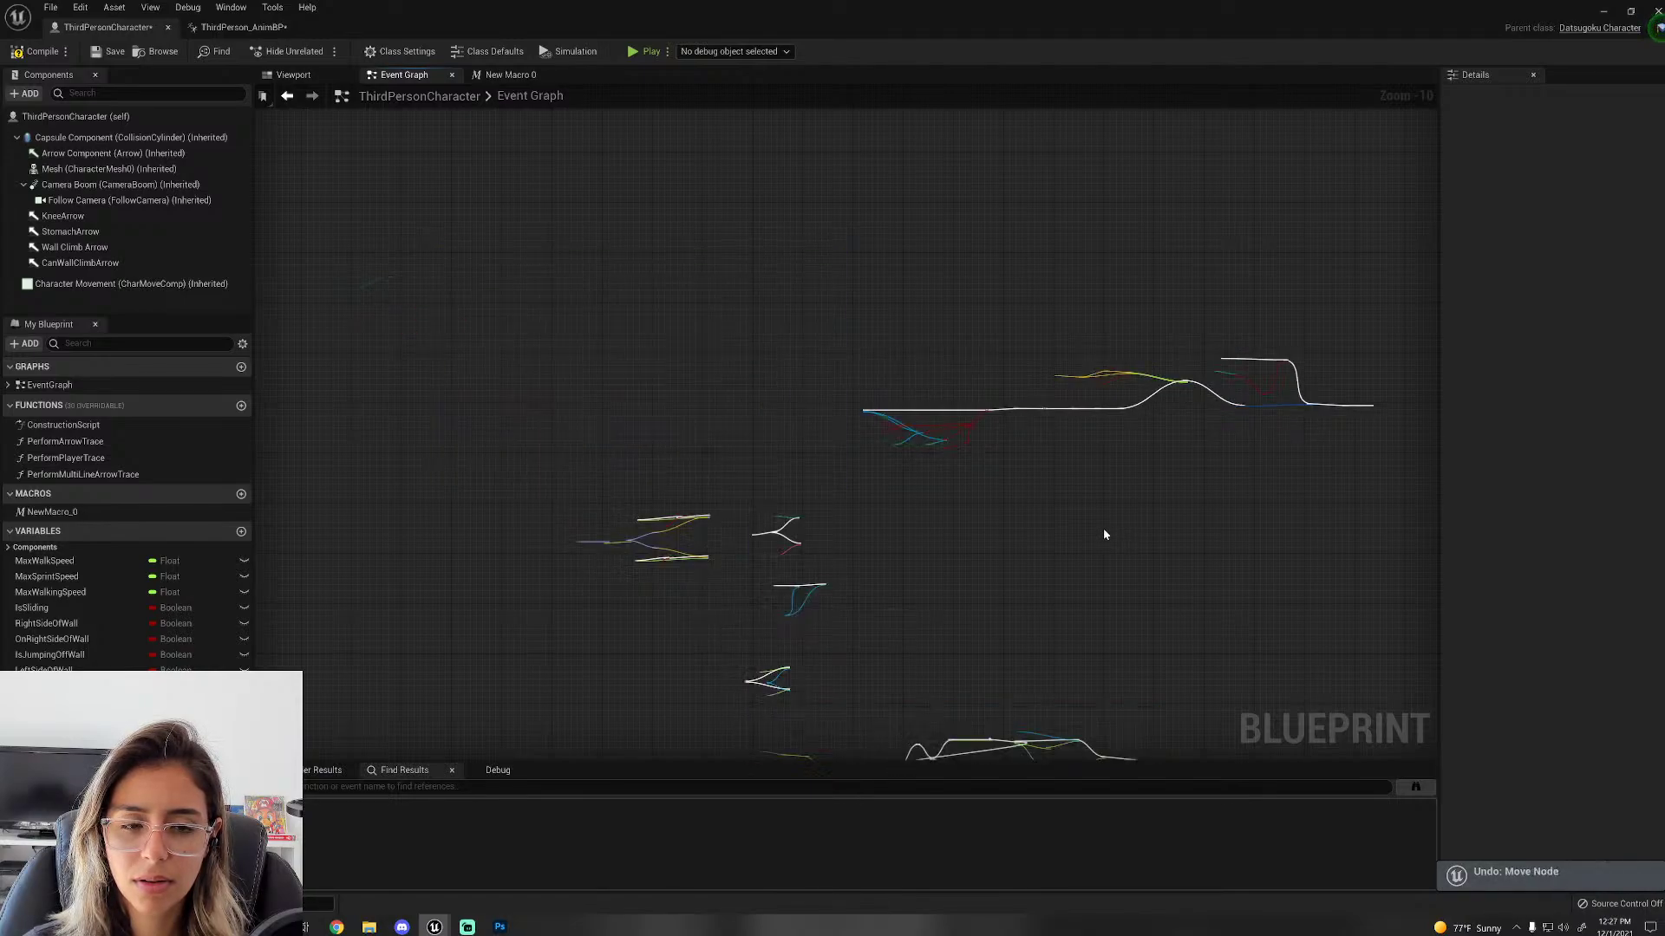
pyautogui.hotkey('ctrl', 'z')
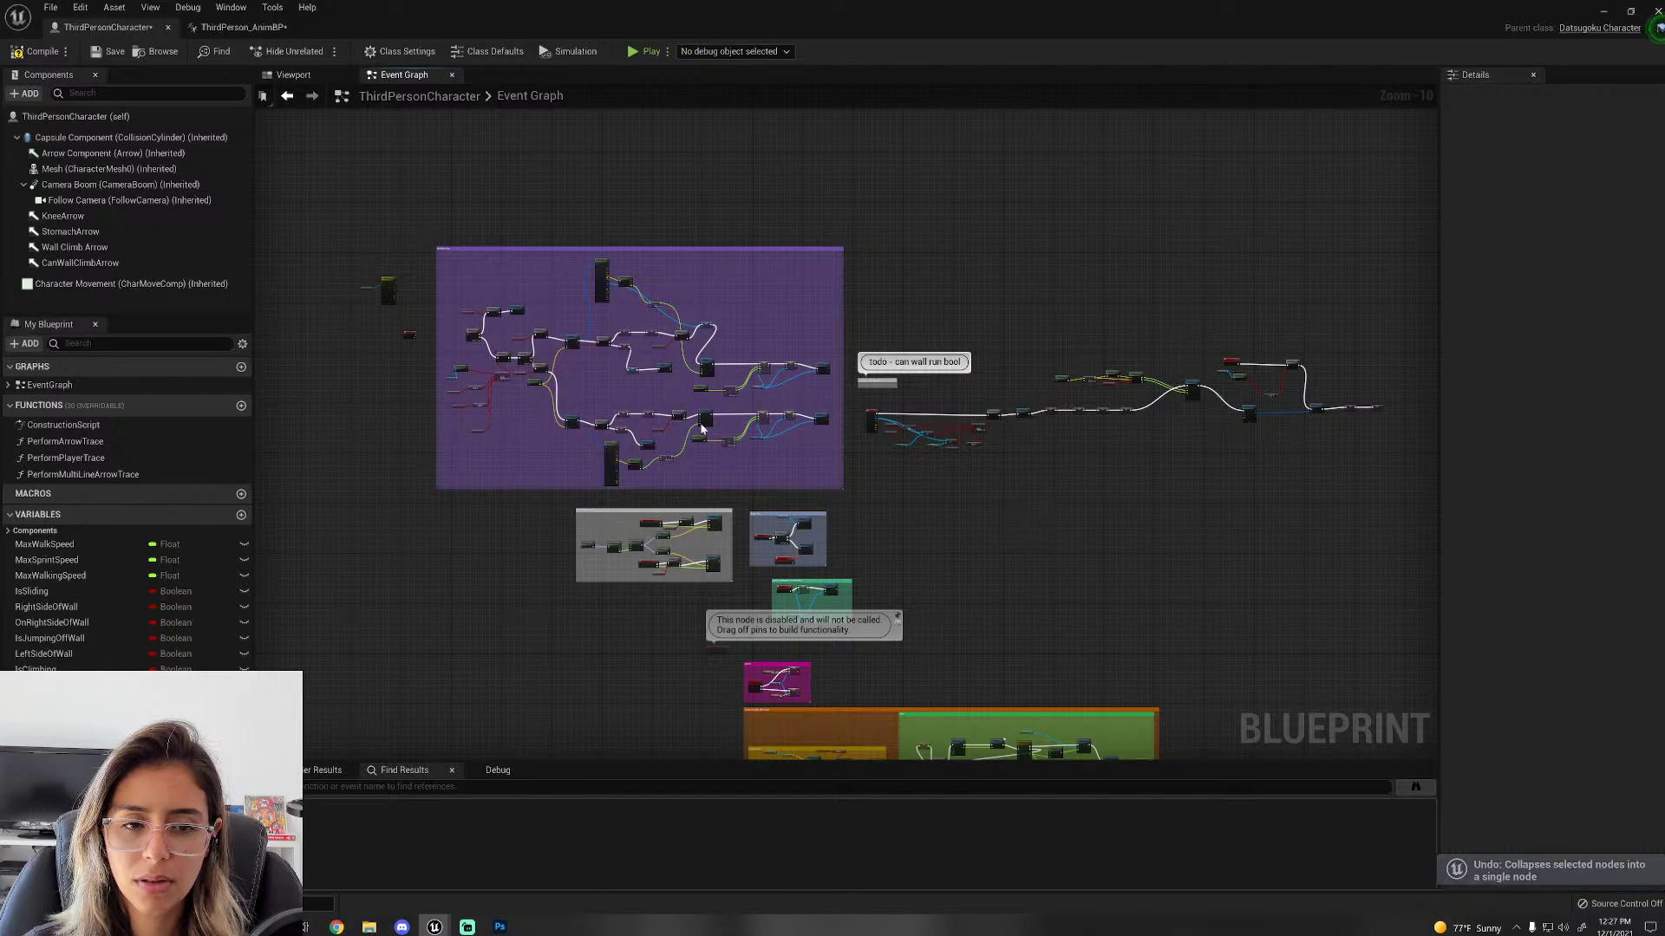
pyautogui.hotkey('ctrl', 'z')
# Step: Examine the Wall Running group, its Event Tick connection and the separate player-state switch node beside it
pyautogui.scroll(2, 408, 482)
pyautogui.moveTo(408, 483); pyautogui.dragTo(703, 602, button='right')
pyautogui.scroll(1, 1005, 570)
pyautogui.moveTo(1006, 570); pyautogui.dragTo(610, 451, button='right')
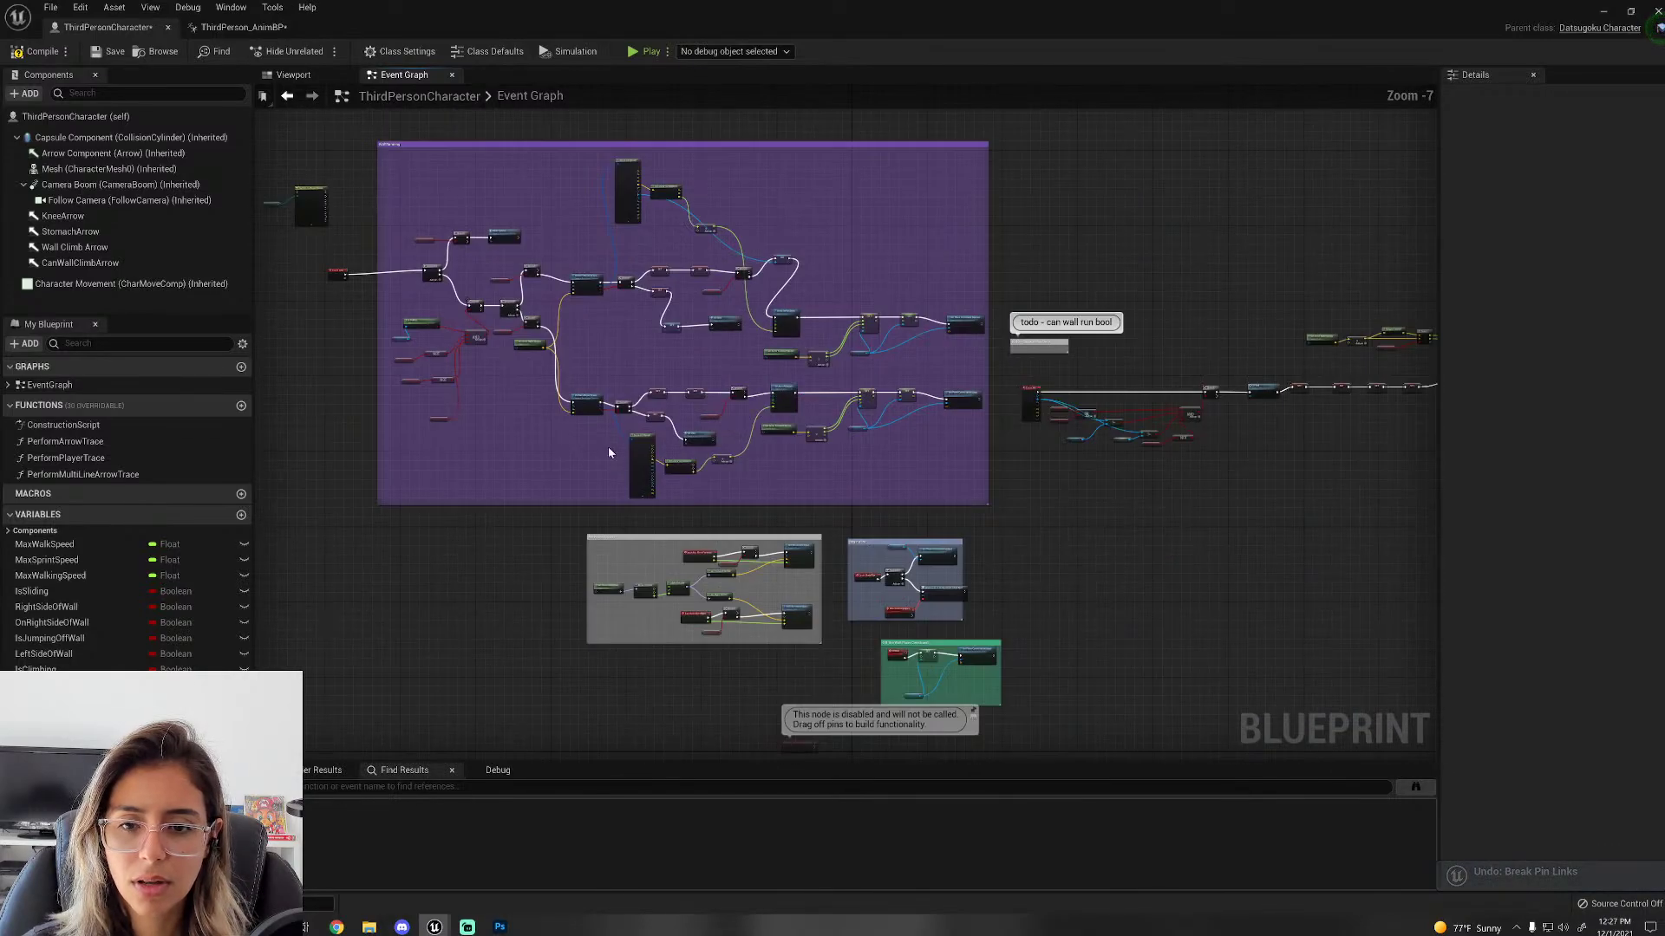
pyautogui.moveTo(1313, 551); pyautogui.dragTo(706, 454, button='right')
pyautogui.scroll(1, 707, 454)
pyautogui.moveTo(568, 435); pyautogui.dragTo(1149, 565, button='right')
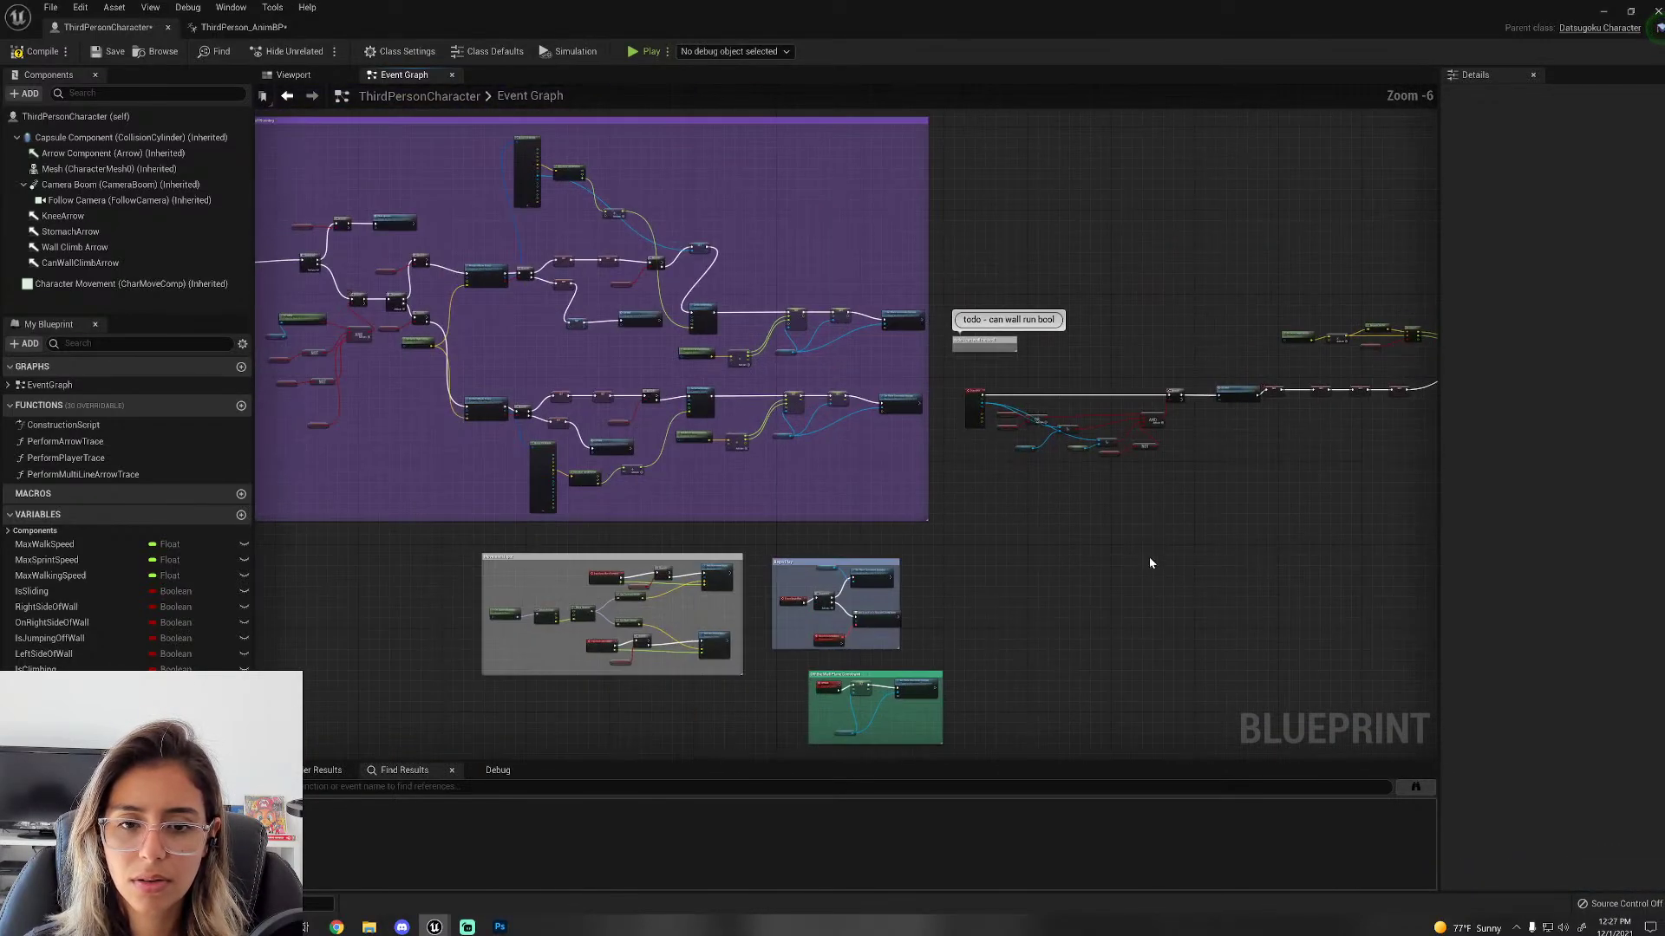
pyautogui.moveTo(735, 474); pyautogui.dragTo(1148, 568, button='right')
pyautogui.scroll(2, 1019, 555)
pyautogui.moveTo(807, 447); pyautogui.dragTo(1121, 756, button='right')
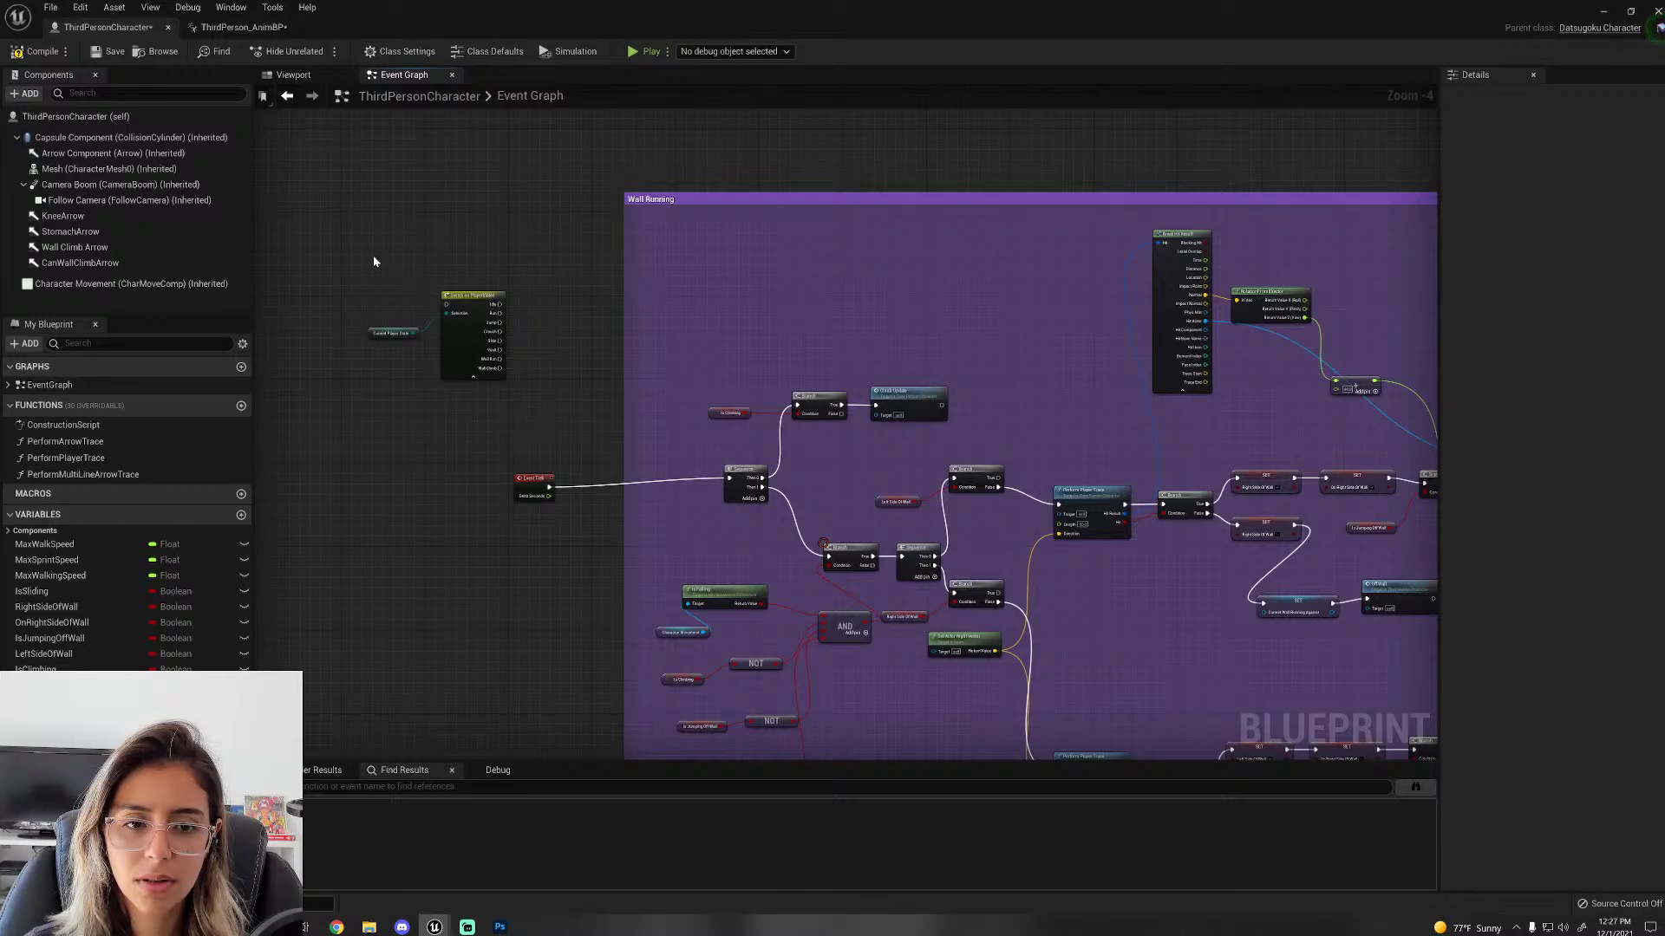
pyautogui.moveTo(373, 255); pyautogui.dragTo(513, 377)
pyautogui.click(487, 440)
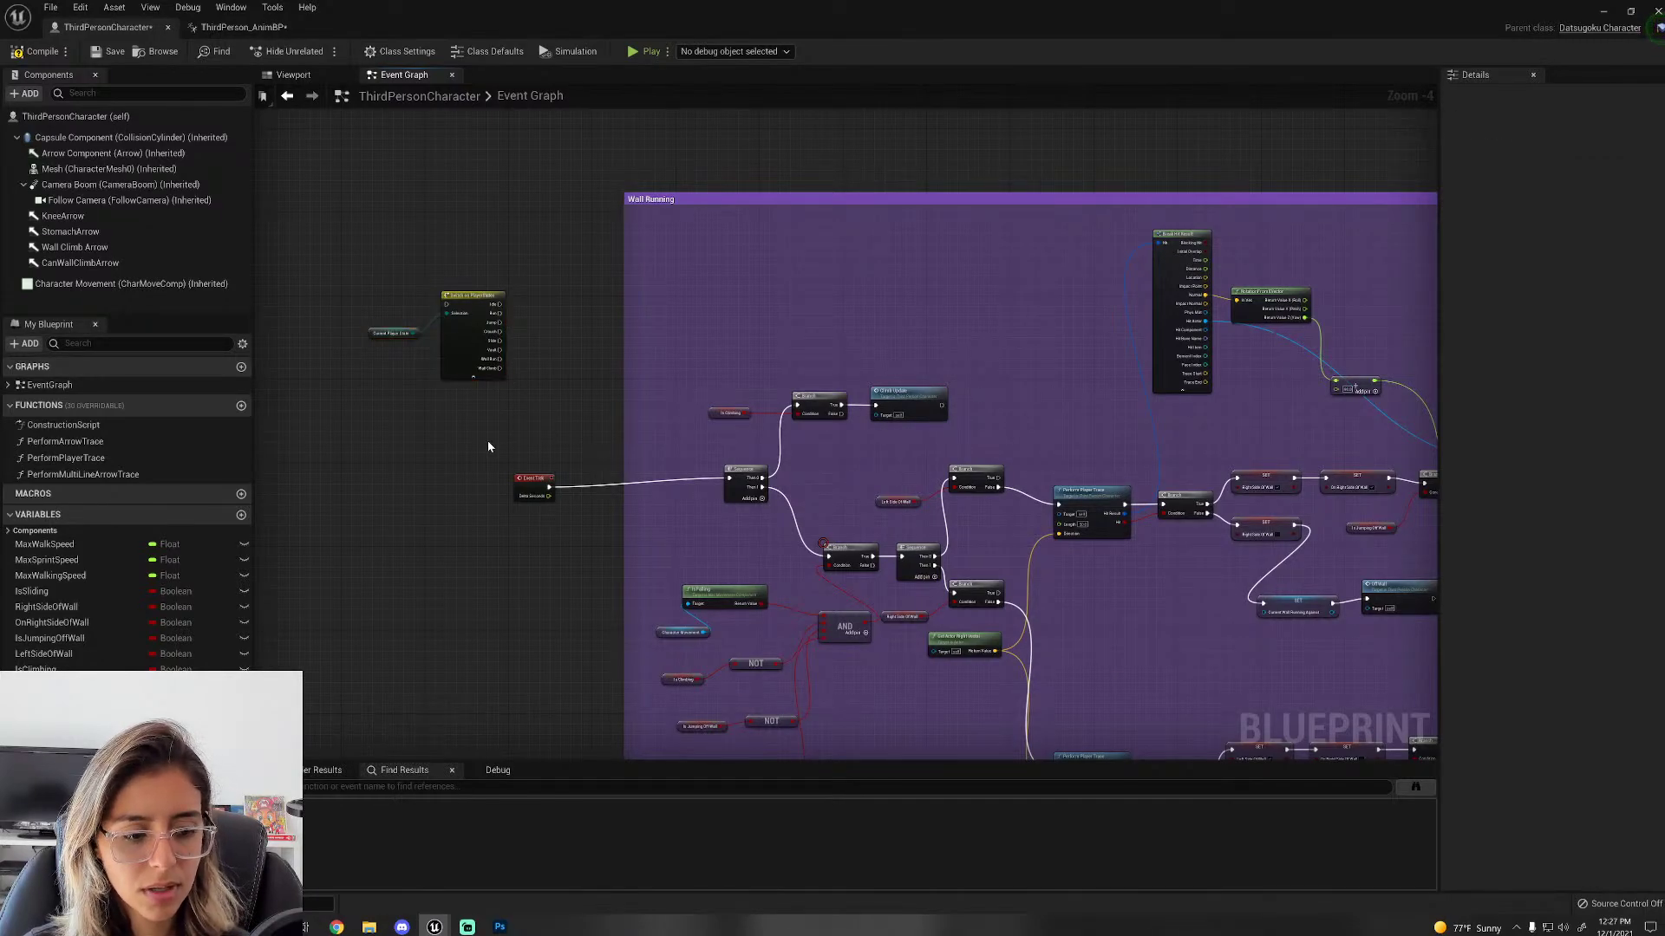